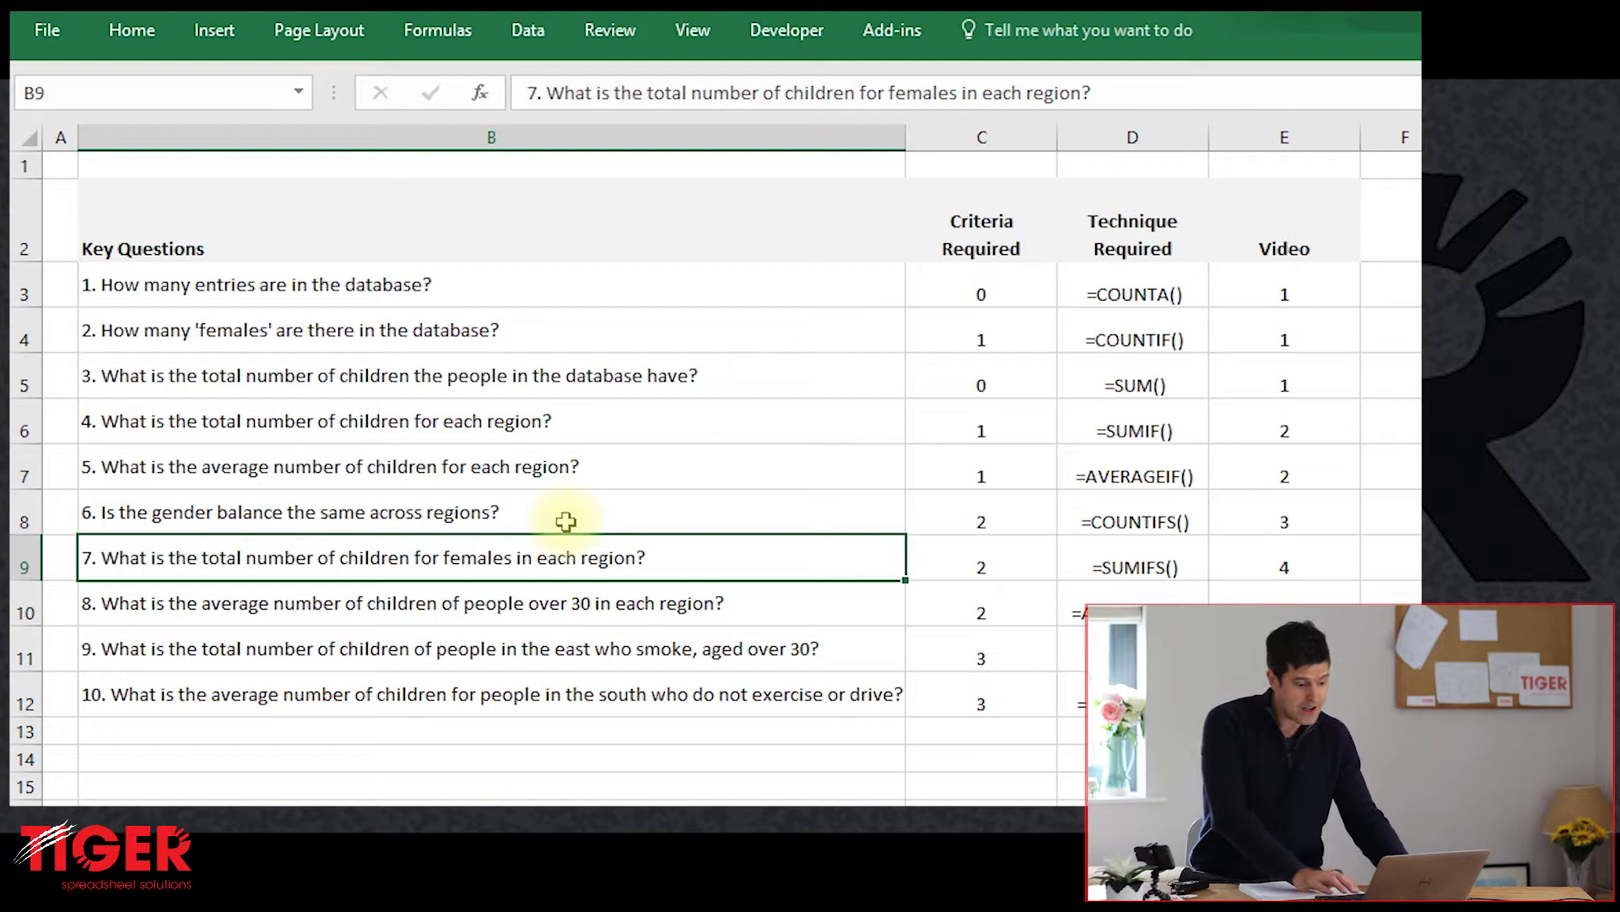
Step: Copy question 7 about the total number of children for females in each region from cell B9
{"action": "key", "text": "Up"}
{"action": "key", "text": "Right"}
{"action": "key", "text": "Right"}
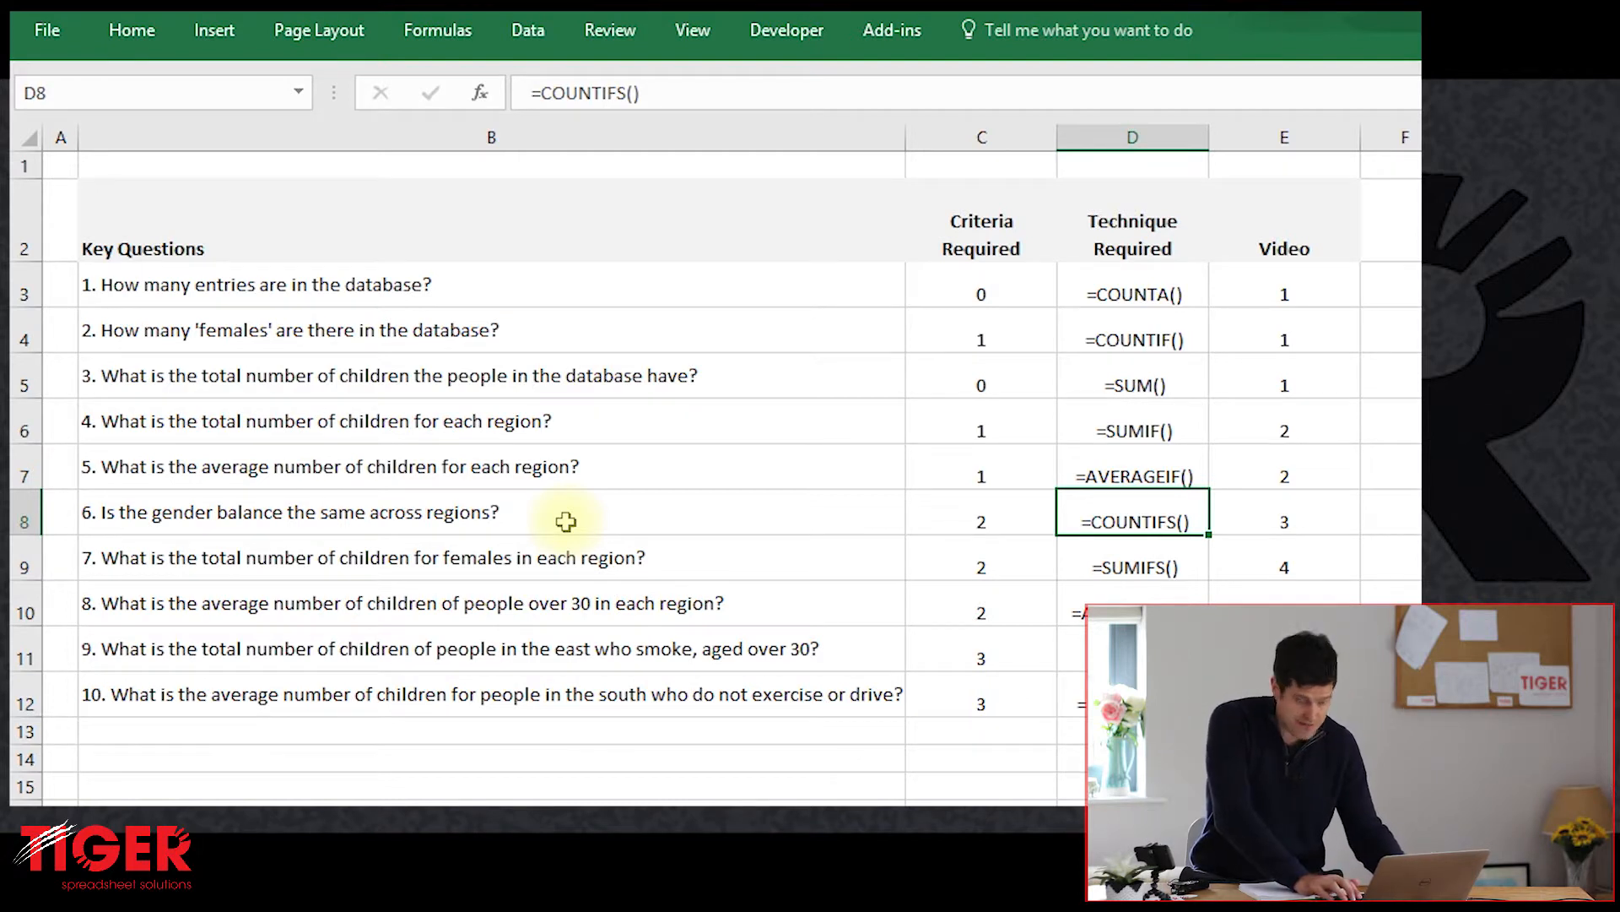
{"action": "key", "text": "Down"}
{"action": "key", "text": "Left"}
{"action": "key", "text": "Left"}
{"action": "key", "text": "Left"}
{"action": "key", "text": "Right"}
{"action": "key", "text": "ctrl+c"}
Step: Examine the question 6 answer tables, comparing the female percentages across the four regions
{"action": "key", "text": "ctrl+Page_Down"}
{"action": "key", "text": "Down"}
{"action": "key", "text": "Down"}
{"action": "key", "text": "Down"}
{"action": "key", "text": "Down"}
{"action": "key", "text": "Down"}
{"action": "key", "text": "Down"}
{"action": "key", "text": "Down"}
{"action": "key", "text": "Down"}
{"action": "key", "text": "Down"}
{"action": "key", "text": "Down"}
{"action": "key", "text": "Down"}
{"action": "key", "text": "Down"}
{"action": "key", "text": "Down"}
{"action": "key", "text": "Down"}
{"action": "key", "text": "Down"}
{"action": "key", "text": "Down"}
{"action": "key", "text": "Down"}
{"action": "key", "text": "Down"}
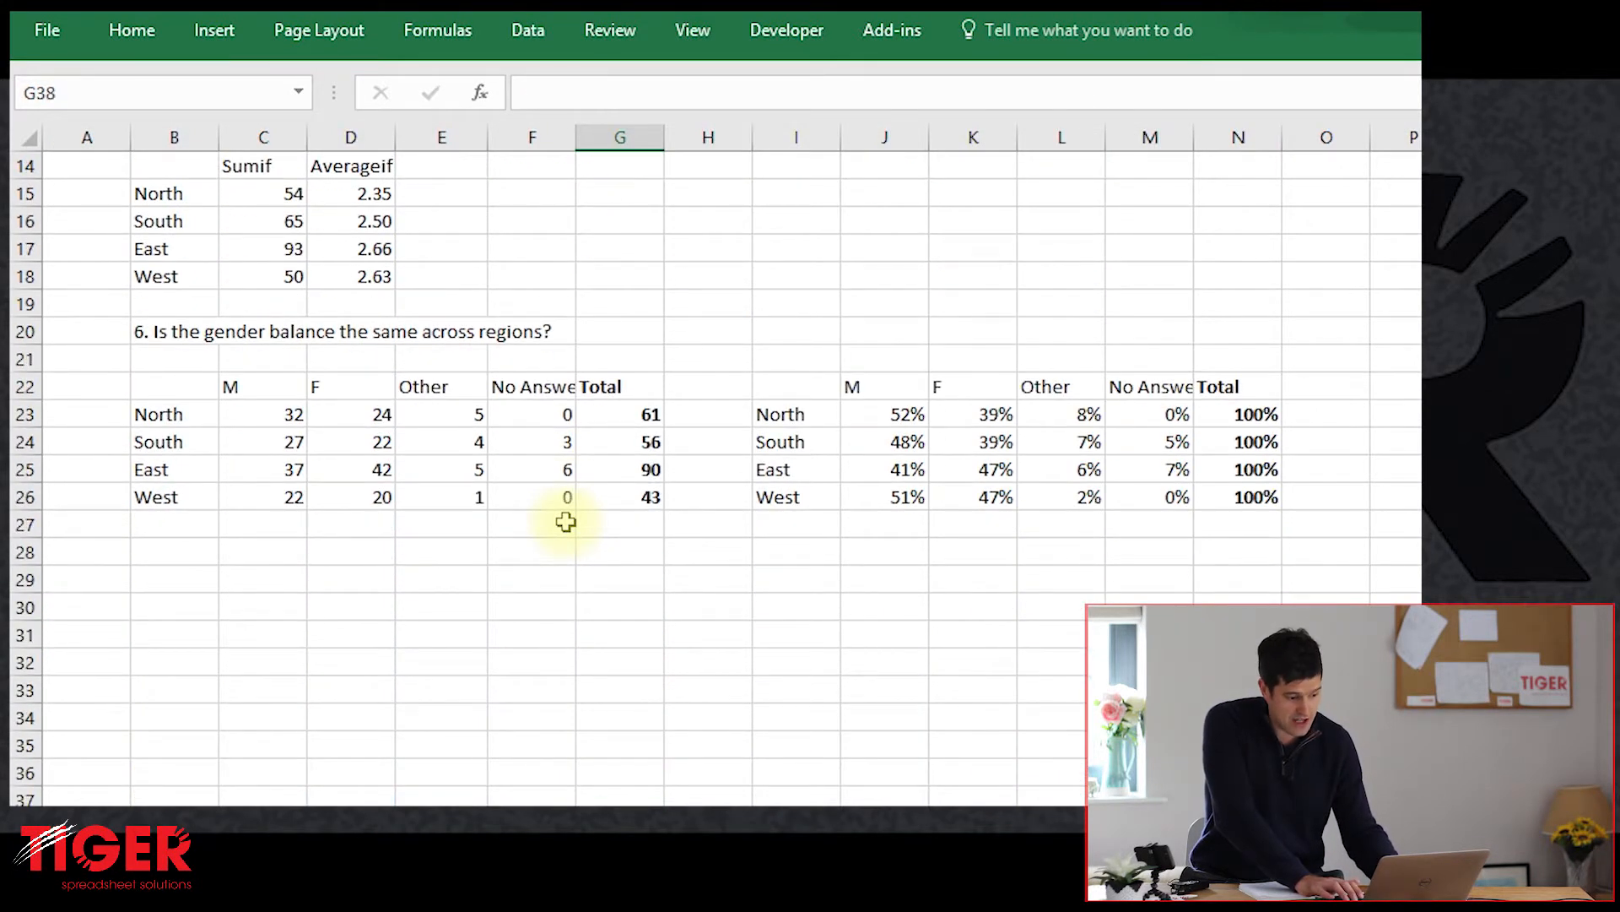
{"action": "key", "text": "Up"}
{"action": "key", "text": "Up"}
{"action": "key", "text": "Up"}
{"action": "key", "text": "Up"}
{"action": "key", "text": "Up"}
{"action": "key", "text": "Up"}
{"action": "key", "text": "Up"}
{"action": "key", "text": "Up"}
{"action": "key", "text": "Up"}
{"action": "key", "text": "Left"}
{"action": "key", "text": "Right"}
{"action": "key", "text": "Right"}
{"action": "key", "text": "Right"}
{"action": "key", "text": "Up"}
{"action": "key", "text": "Up"}
{"action": "key", "text": "Up"}
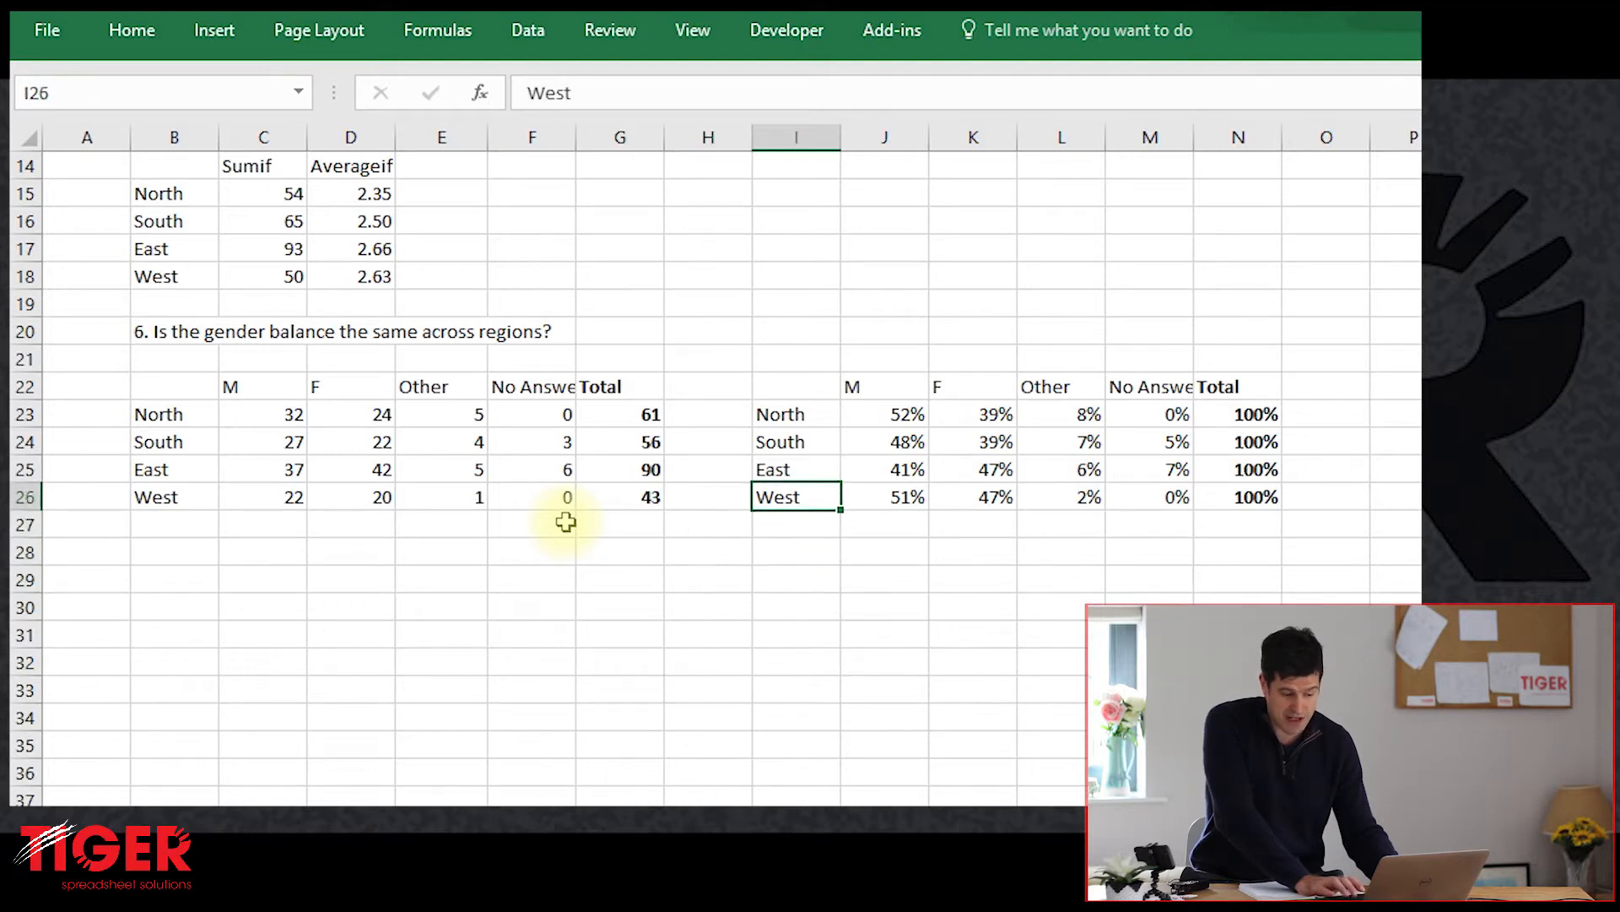
{"action": "key", "text": "Up"}
{"action": "key", "text": "Right"}
{"action": "key", "text": "Right"}
{"action": "key", "text": "Right"}
{"action": "key", "text": "Left"}
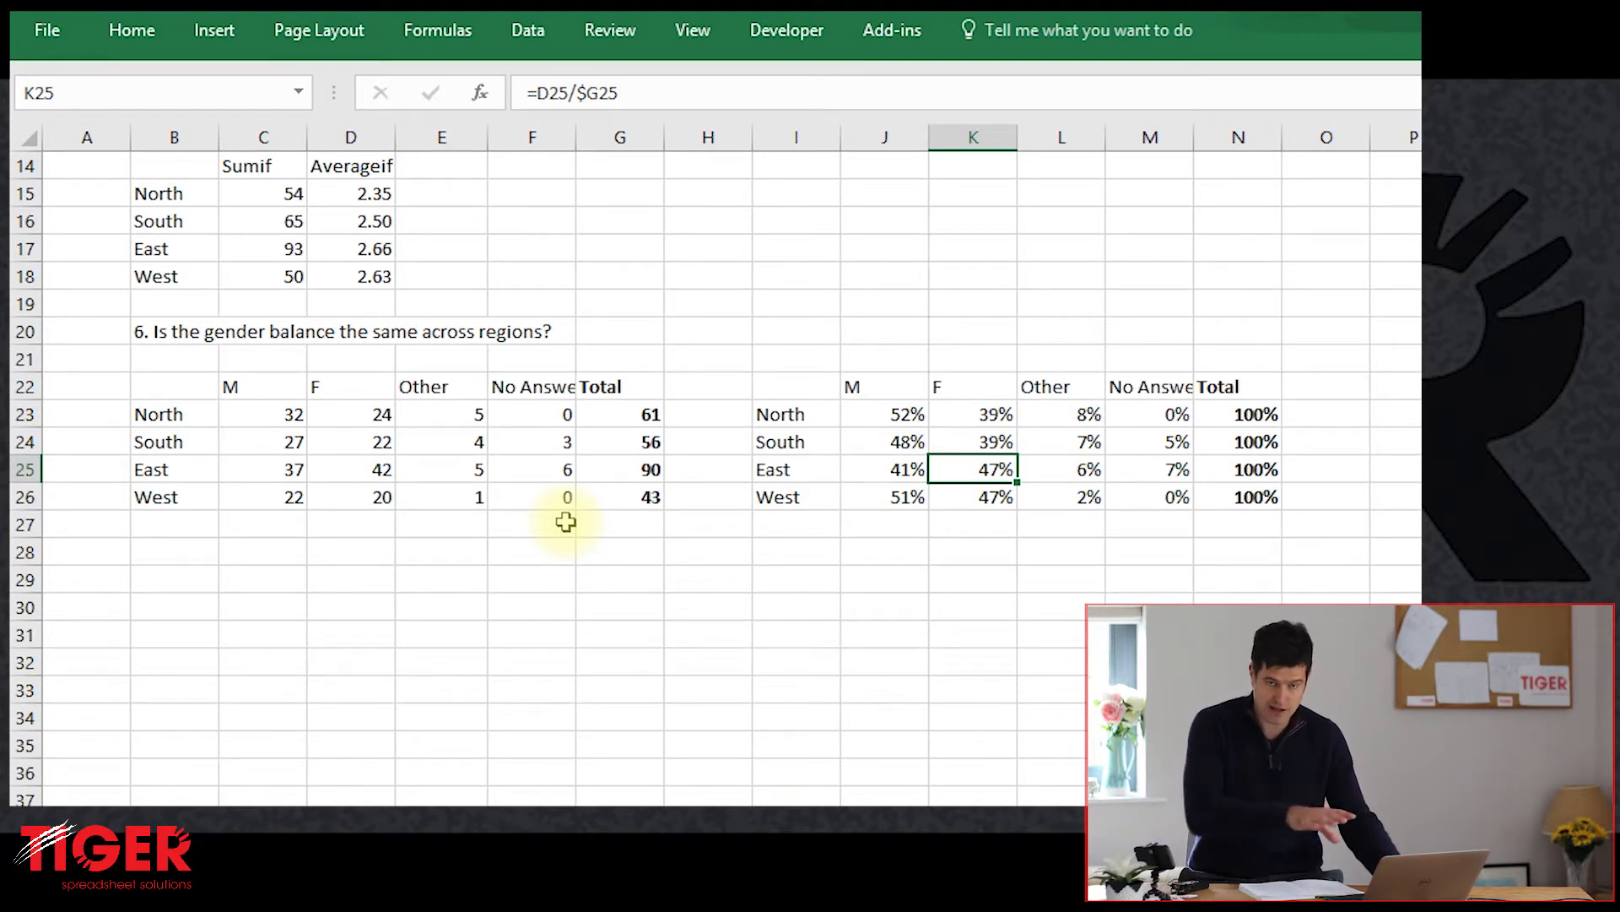
{"action": "key", "text": "Down"}
{"action": "key", "text": "Down"}
{"action": "key", "text": "Down"}
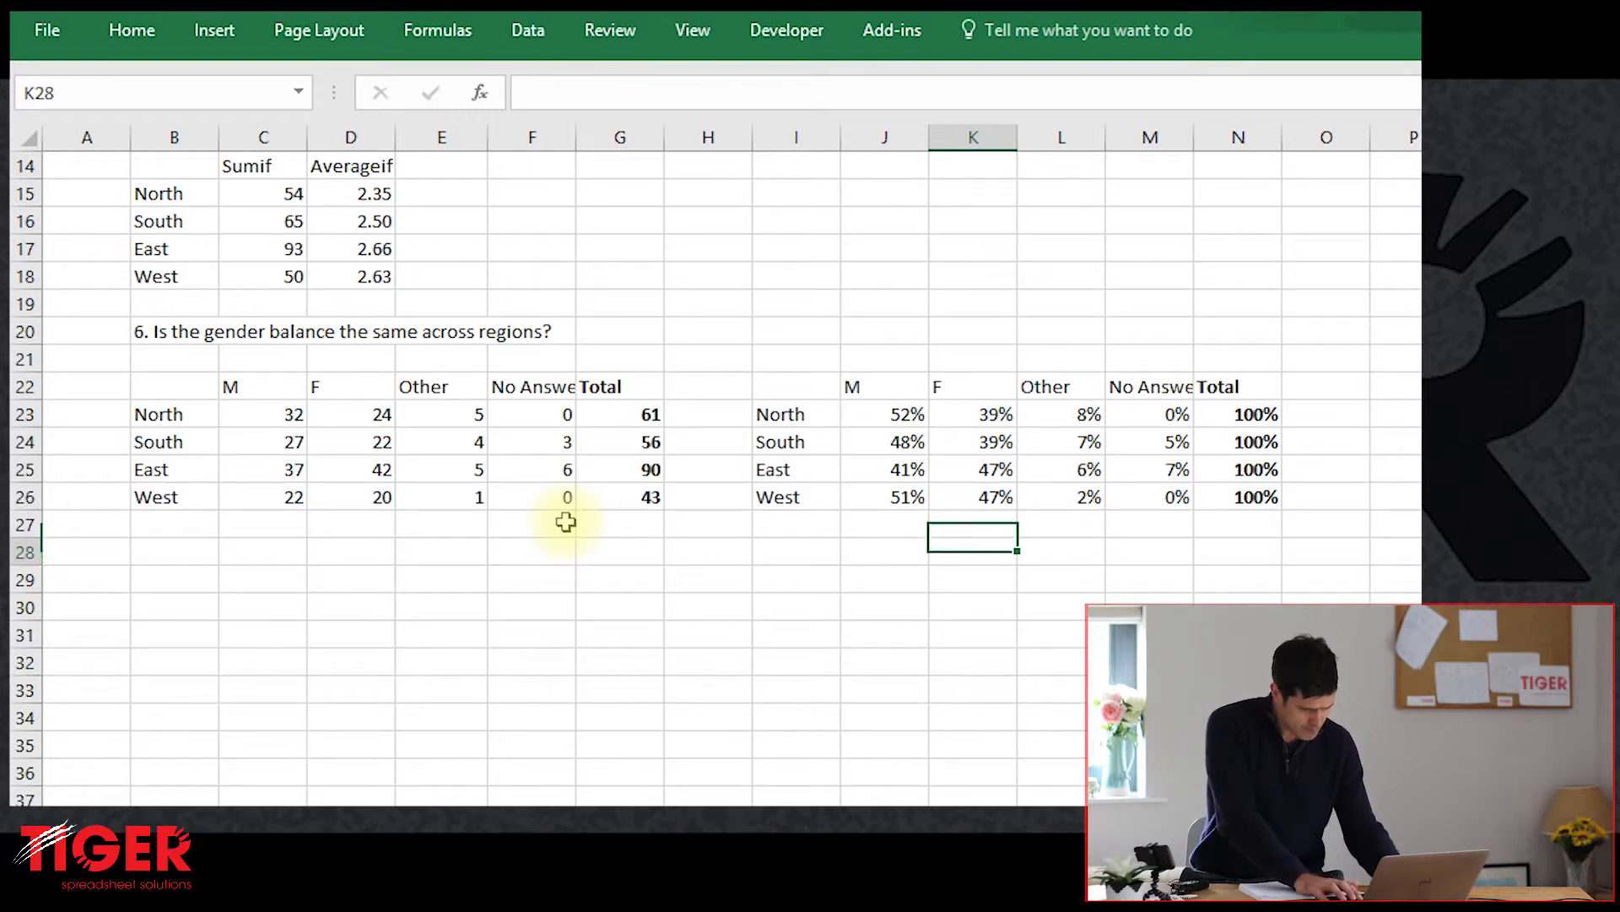
Step: Paste the copied question 7 text into cell B28, below the question 6 tables
{"action": "key", "text": "Left"}
{"action": "key", "text": "Left"}
{"action": "key", "text": "Left"}
{"action": "key", "text": "Left"}
{"action": "key", "text": "Left"}
{"action": "key", "text": "Left"}
{"action": "key", "text": "Left"}
{"action": "key", "text": "Left"}
{"action": "key", "text": "Left"}
{"action": "key", "text": "Left"}
{"action": "key", "text": "Right"}
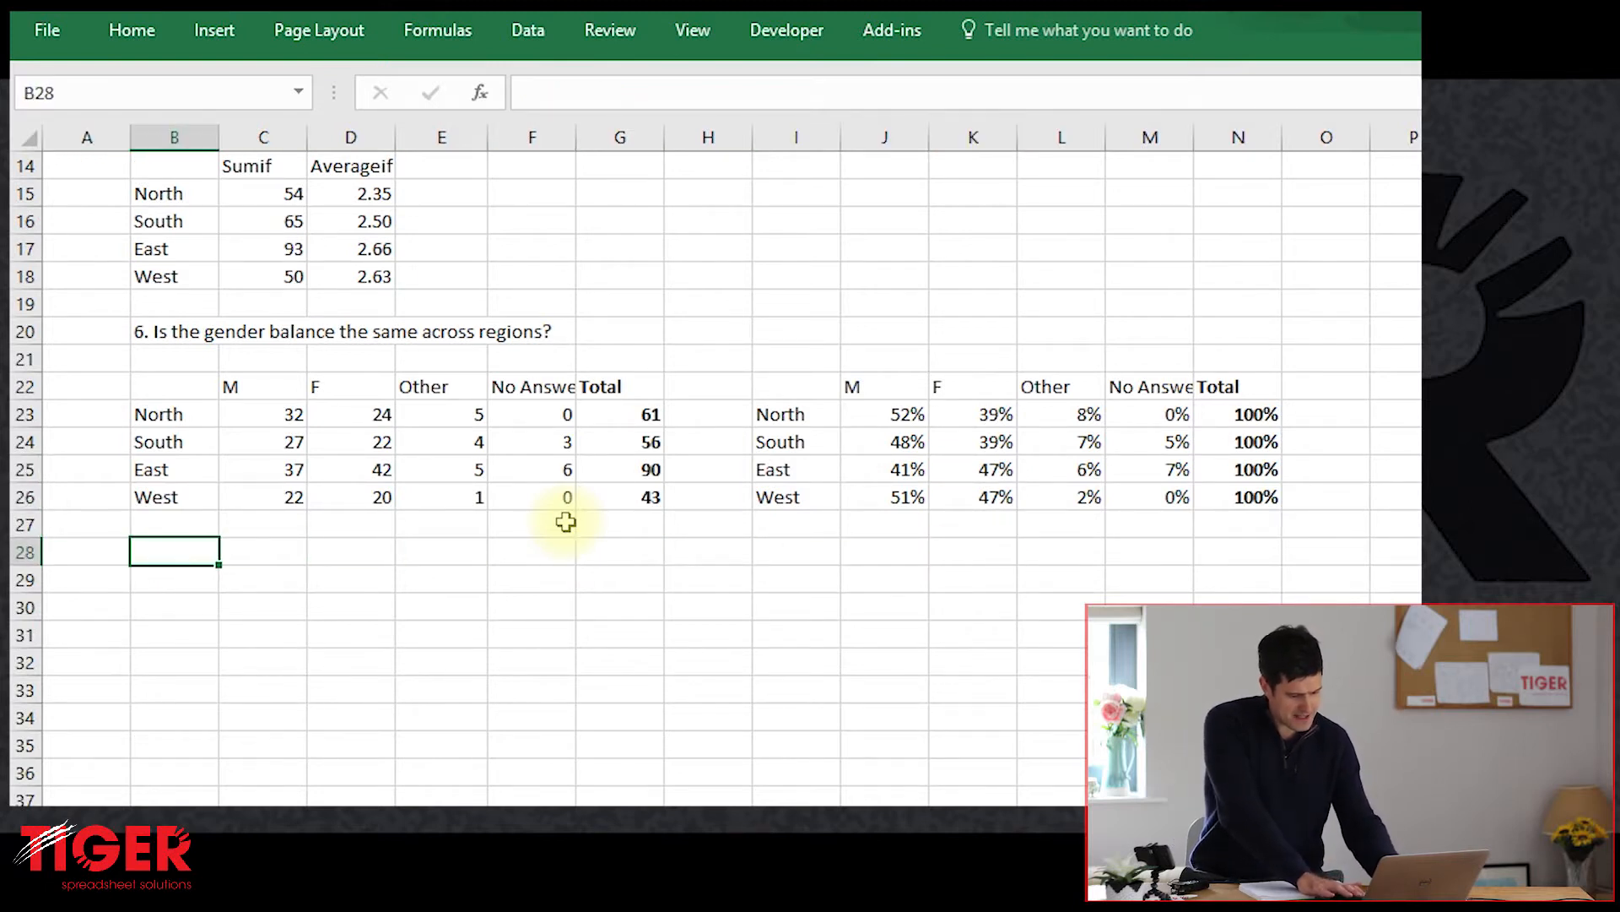
{"action": "key", "text": "ctrl+v"}
{"action": "key", "text": "Down"}
{"action": "key", "text": "Down"}
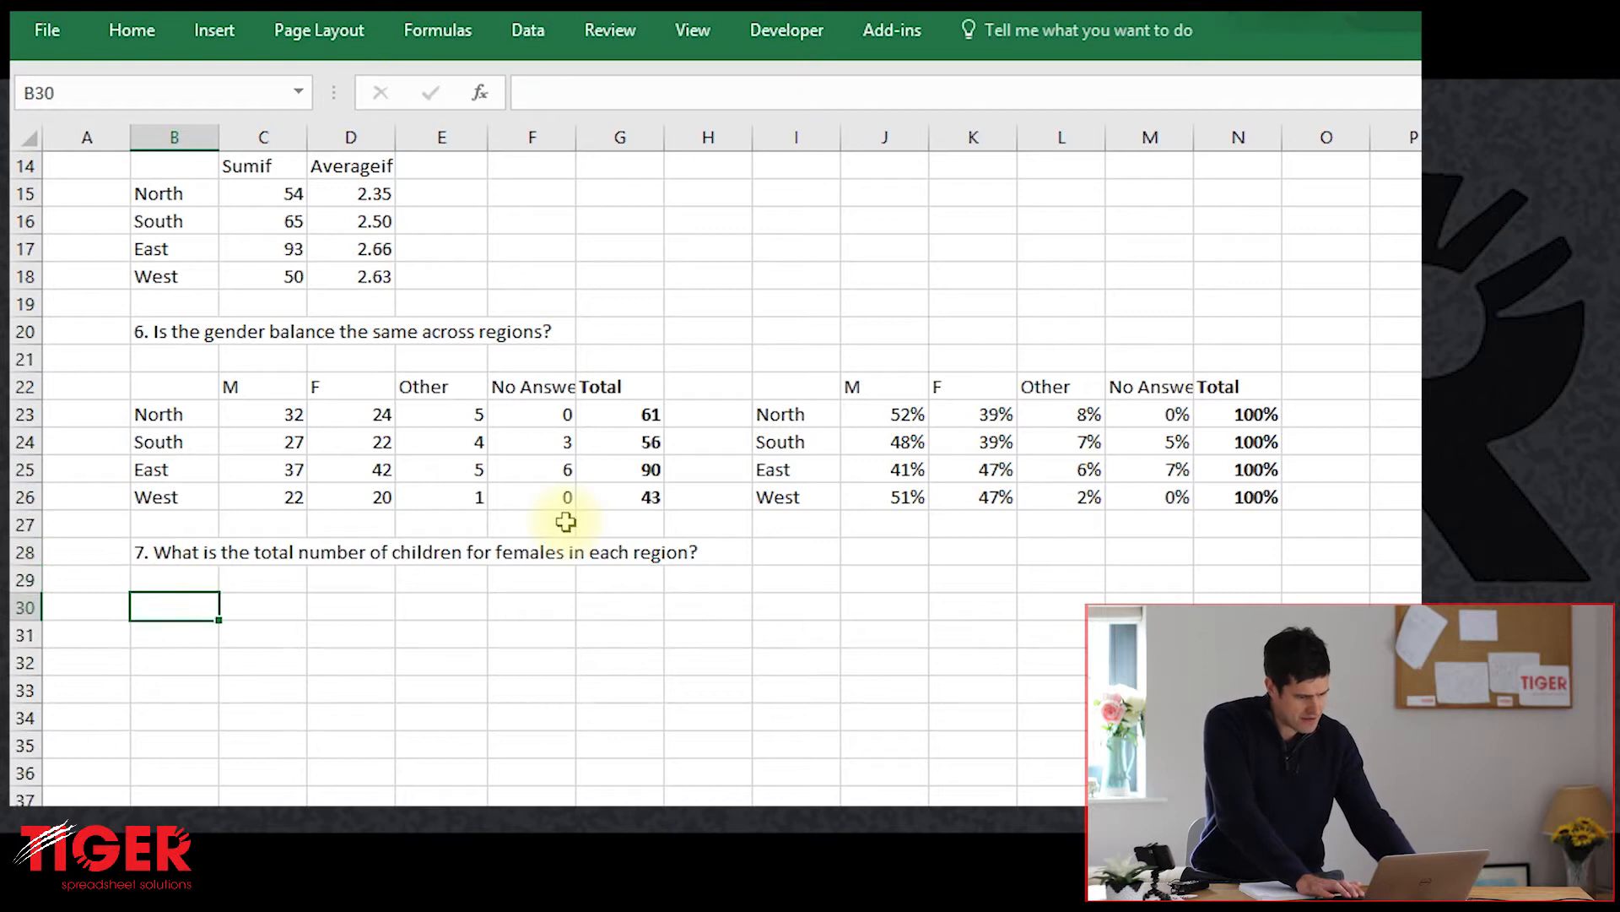
{"action": "key", "text": "Up"}
{"action": "key", "text": "Down"}
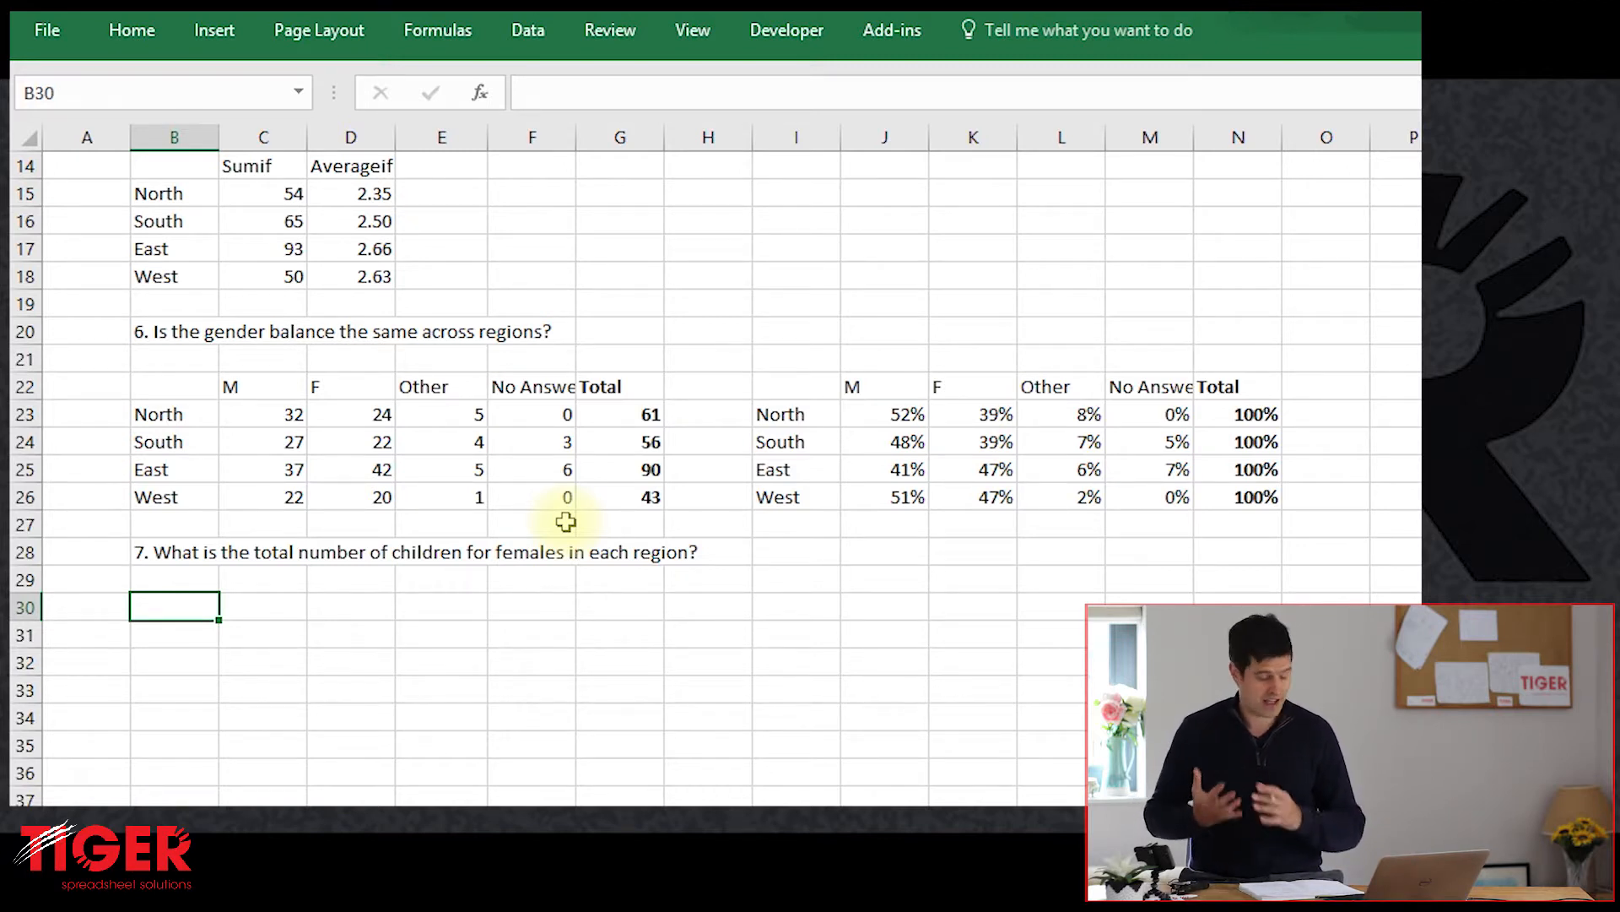
Step: Copy the region labels North, South, East and West from B23:B26 to B30:B33
{"action": "key", "text": "Up"}
{"action": "key", "text": "Up"}
{"action": "key", "text": "Up"}
{"action": "key", "text": "Up"}
{"action": "key", "text": "Up"}
{"action": "key", "text": "Up"}
{"action": "key", "text": "Up"}
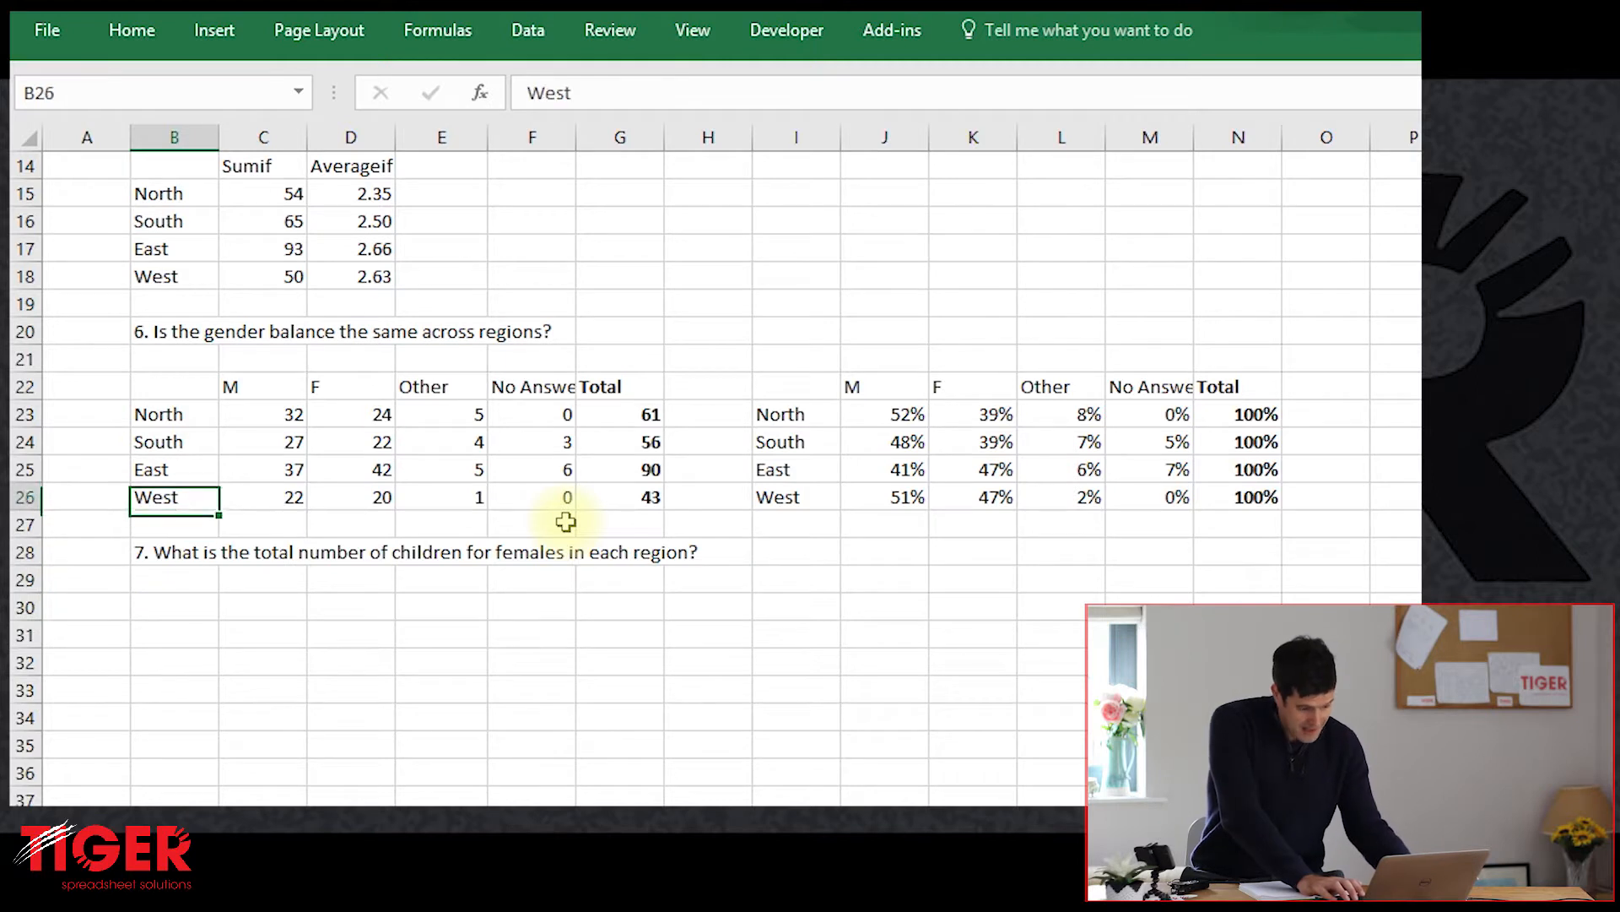
{"action": "key", "text": "shift+Down"}
{"action": "key", "text": "shift+Down"}
{"action": "key", "text": "shift+Down"}
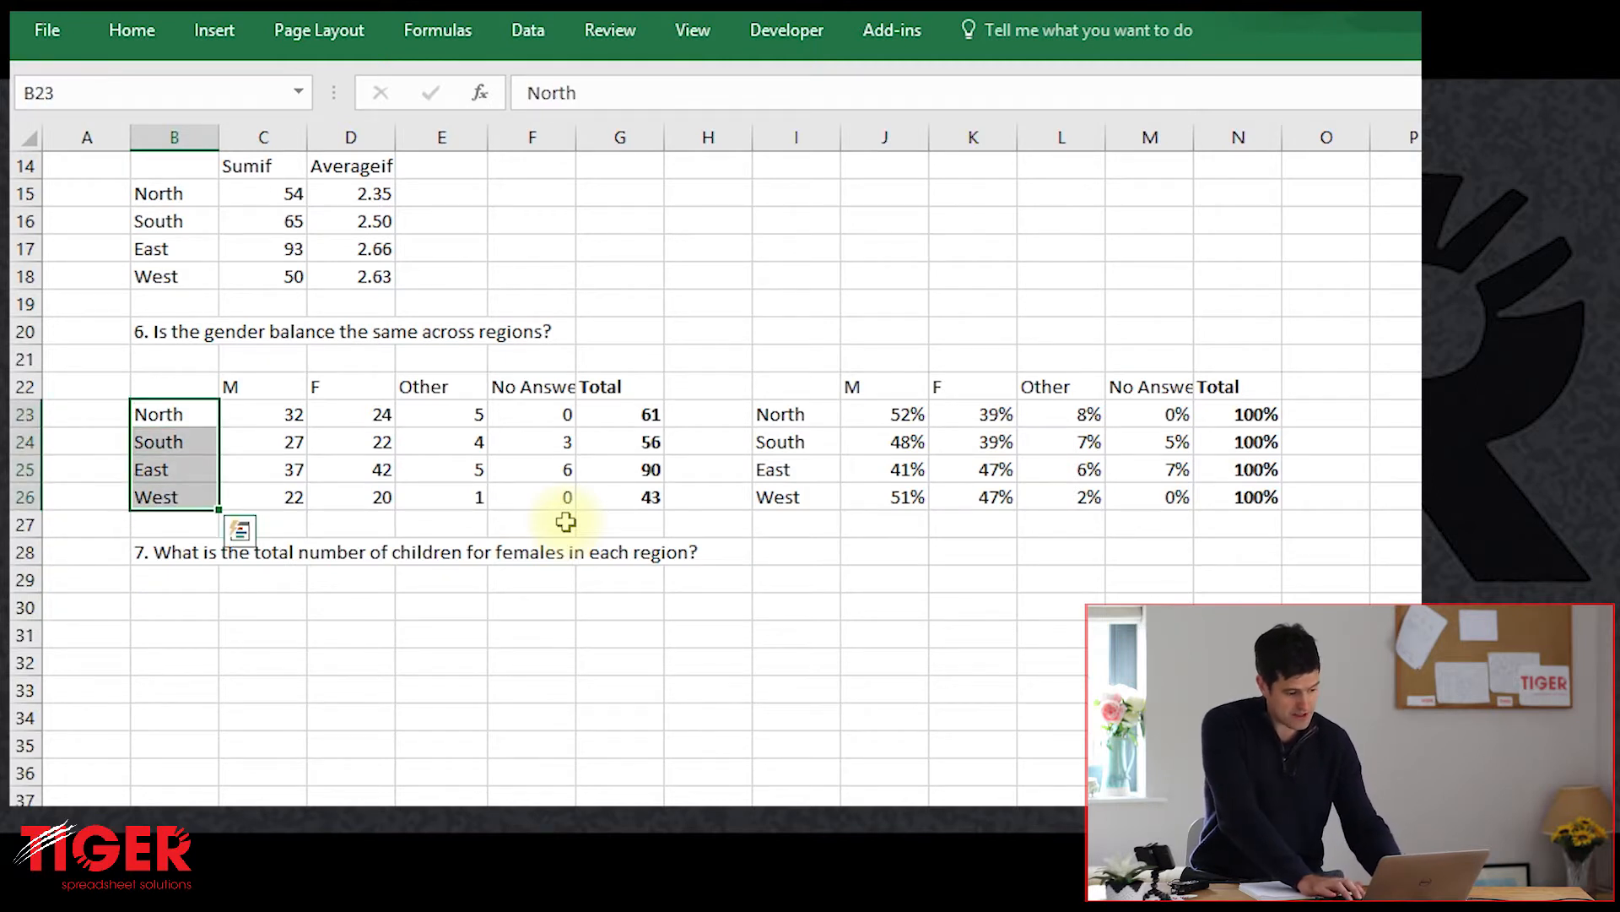
{"action": "key", "text": "ctrl+c"}
{"action": "key", "text": "Down"}
{"action": "key", "text": "Down"}
{"action": "key", "text": "Down"}
{"action": "key", "text": "Down"}
{"action": "key", "text": "Down"}
{"action": "key", "text": "Down"}
{"action": "key", "text": "Down"}
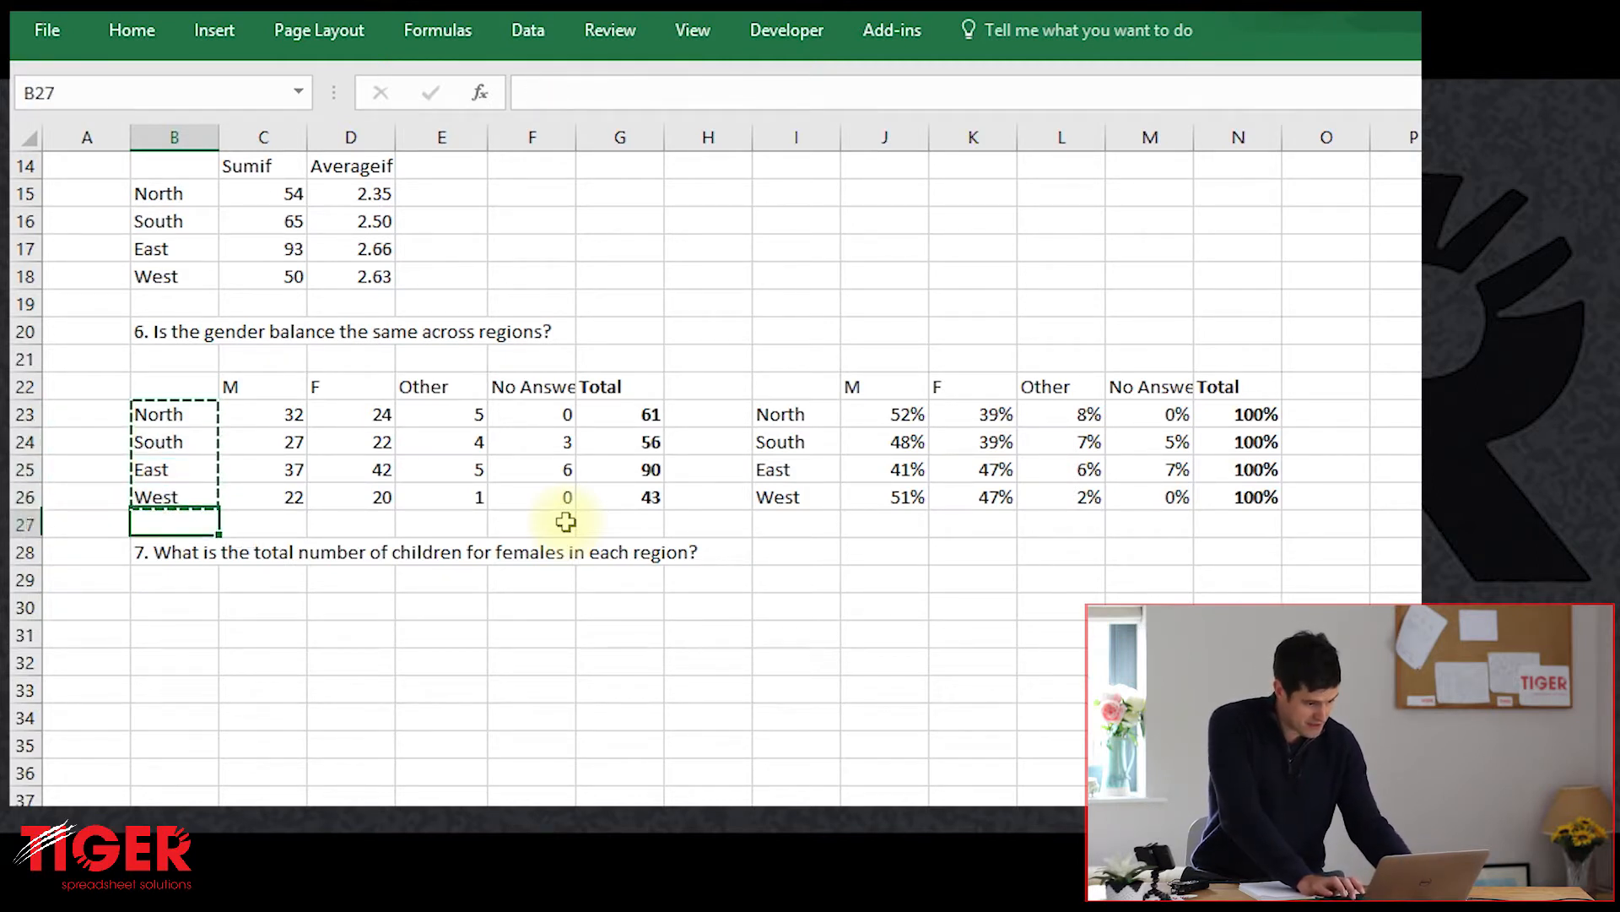
{"action": "key", "text": "ctrl+v"}
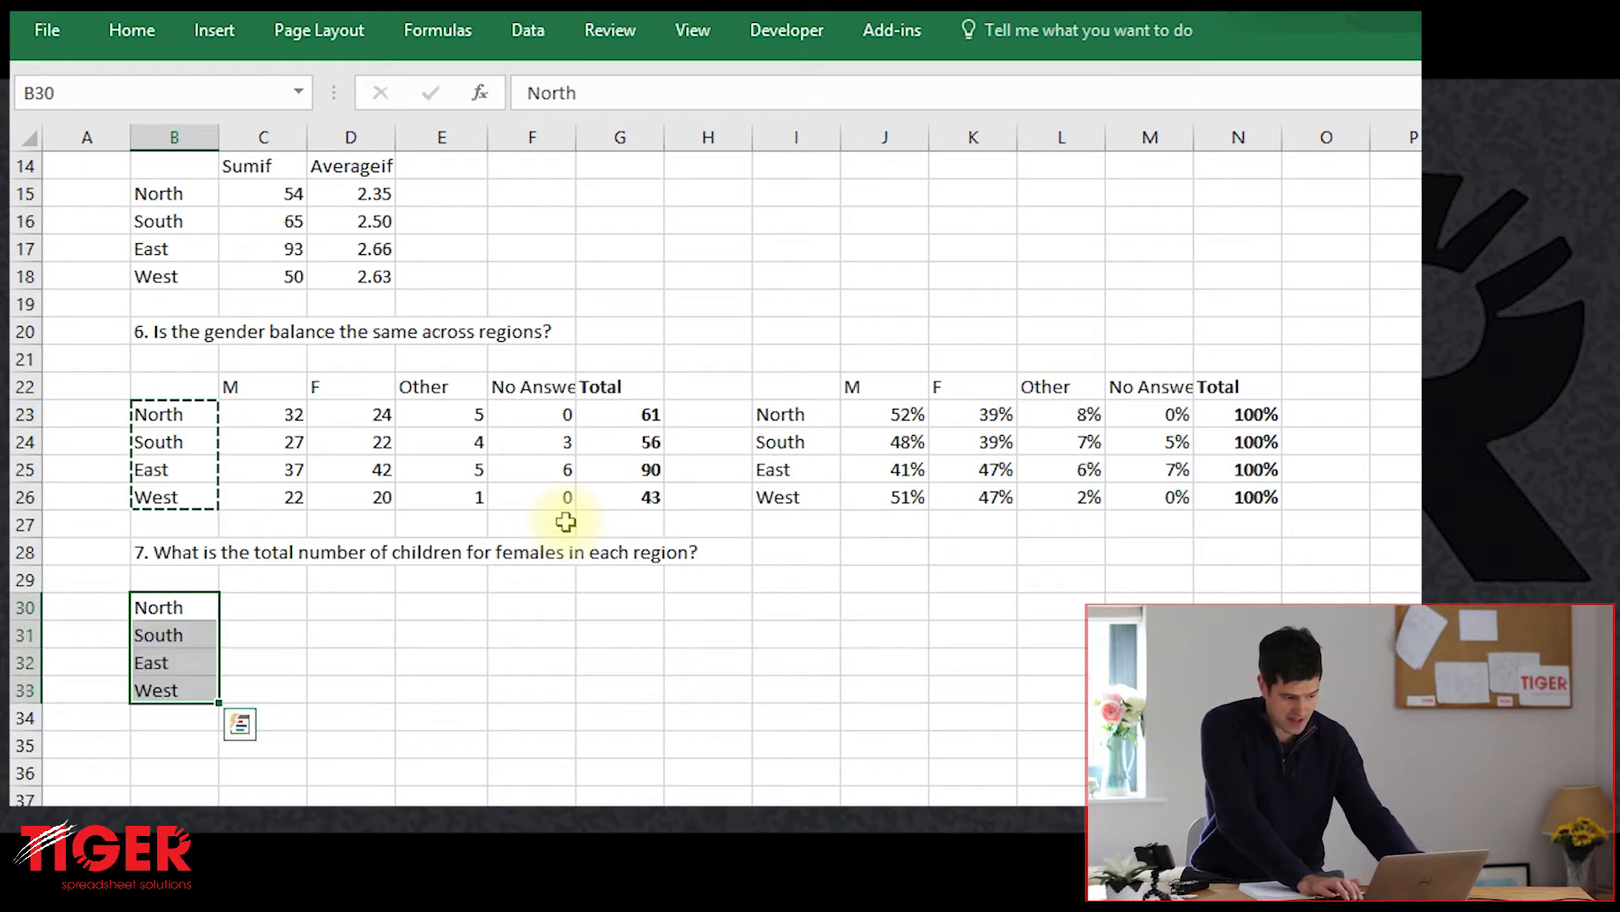
{"action": "key", "text": "Escape"}
Step: Compare the argument order of SUMIFS with that of SUMIF in cell C30
{"action": "key", "text": "Right"}
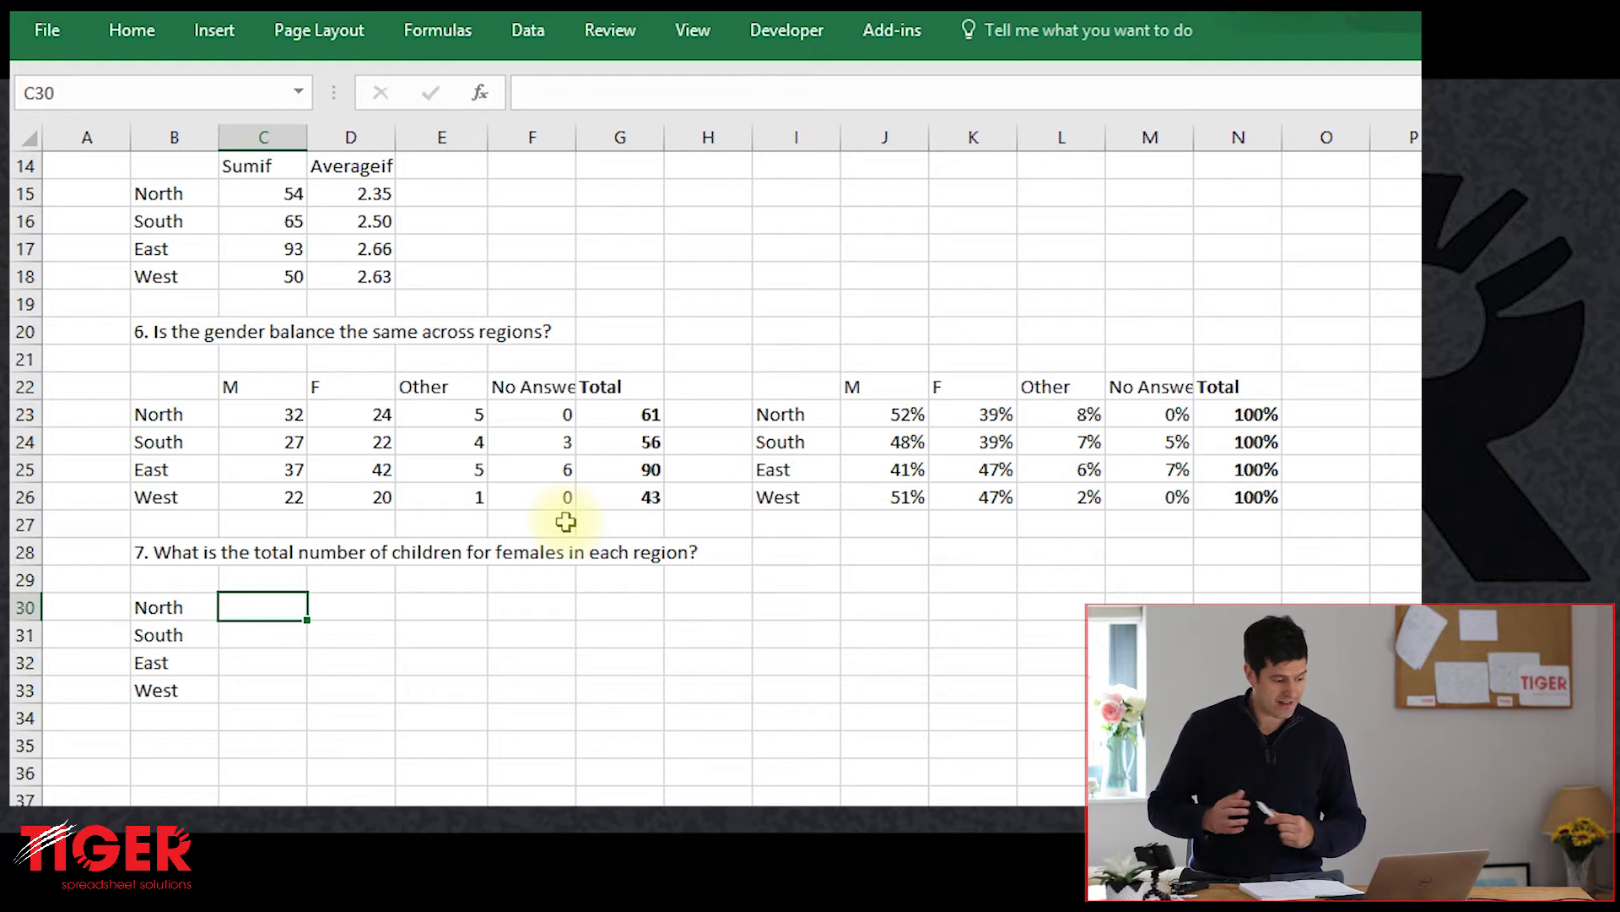
{"action": "type", "text": "=sui"}
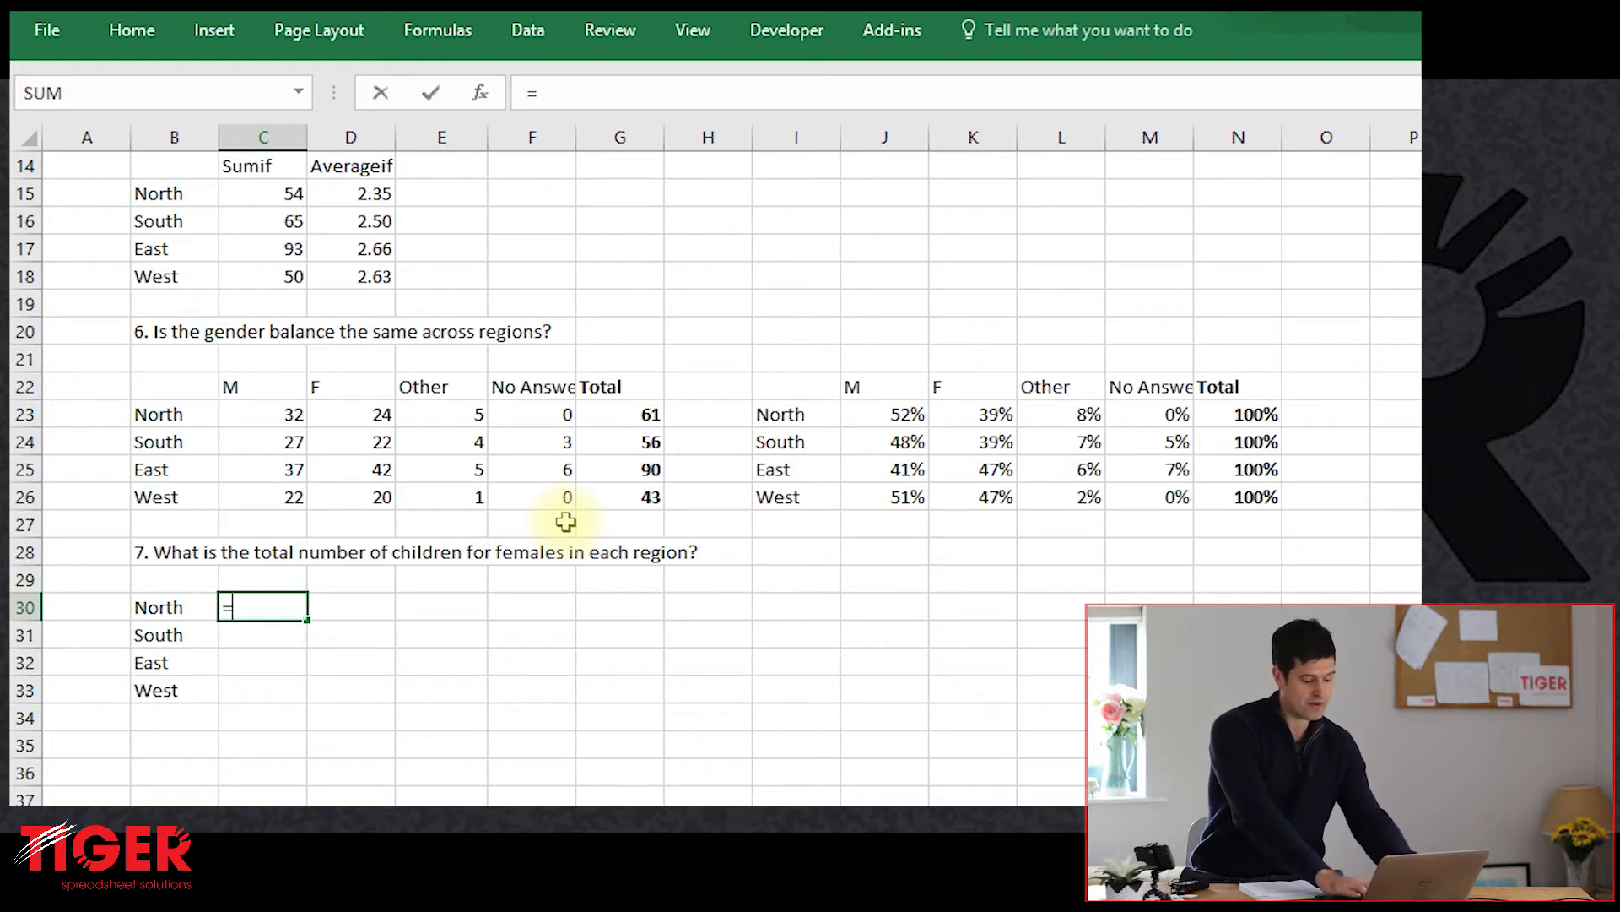
{"action": "key", "text": "BackSpace"}
{"action": "type", "text": "mifs("}
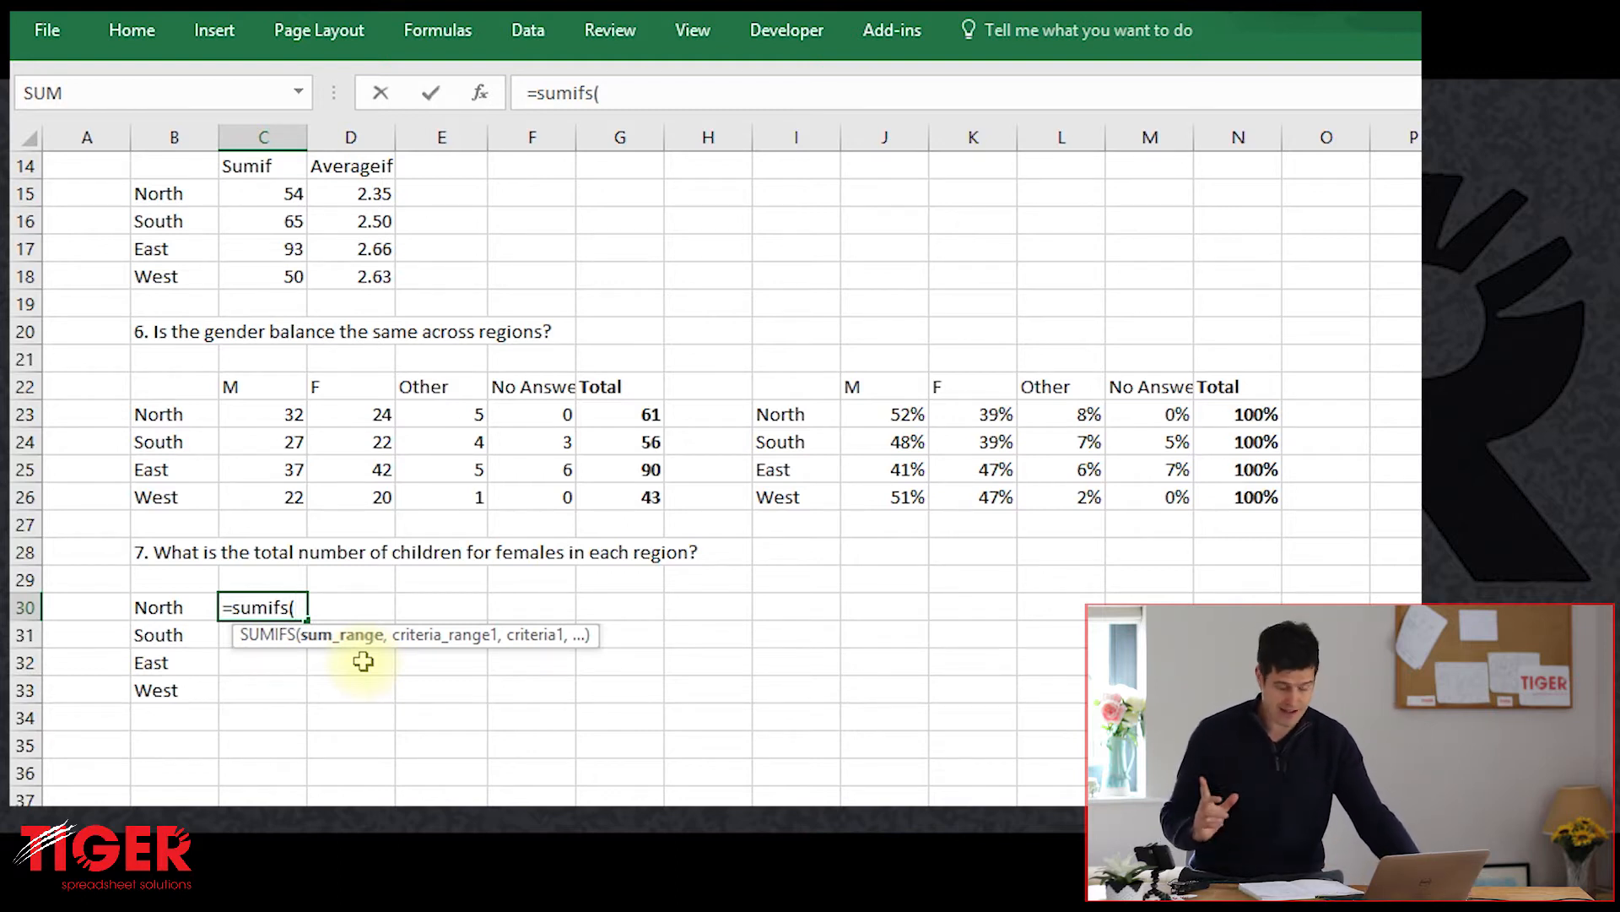
{"action": "key", "text": "Escape"}
{"action": "type", "text": "=sumif"}
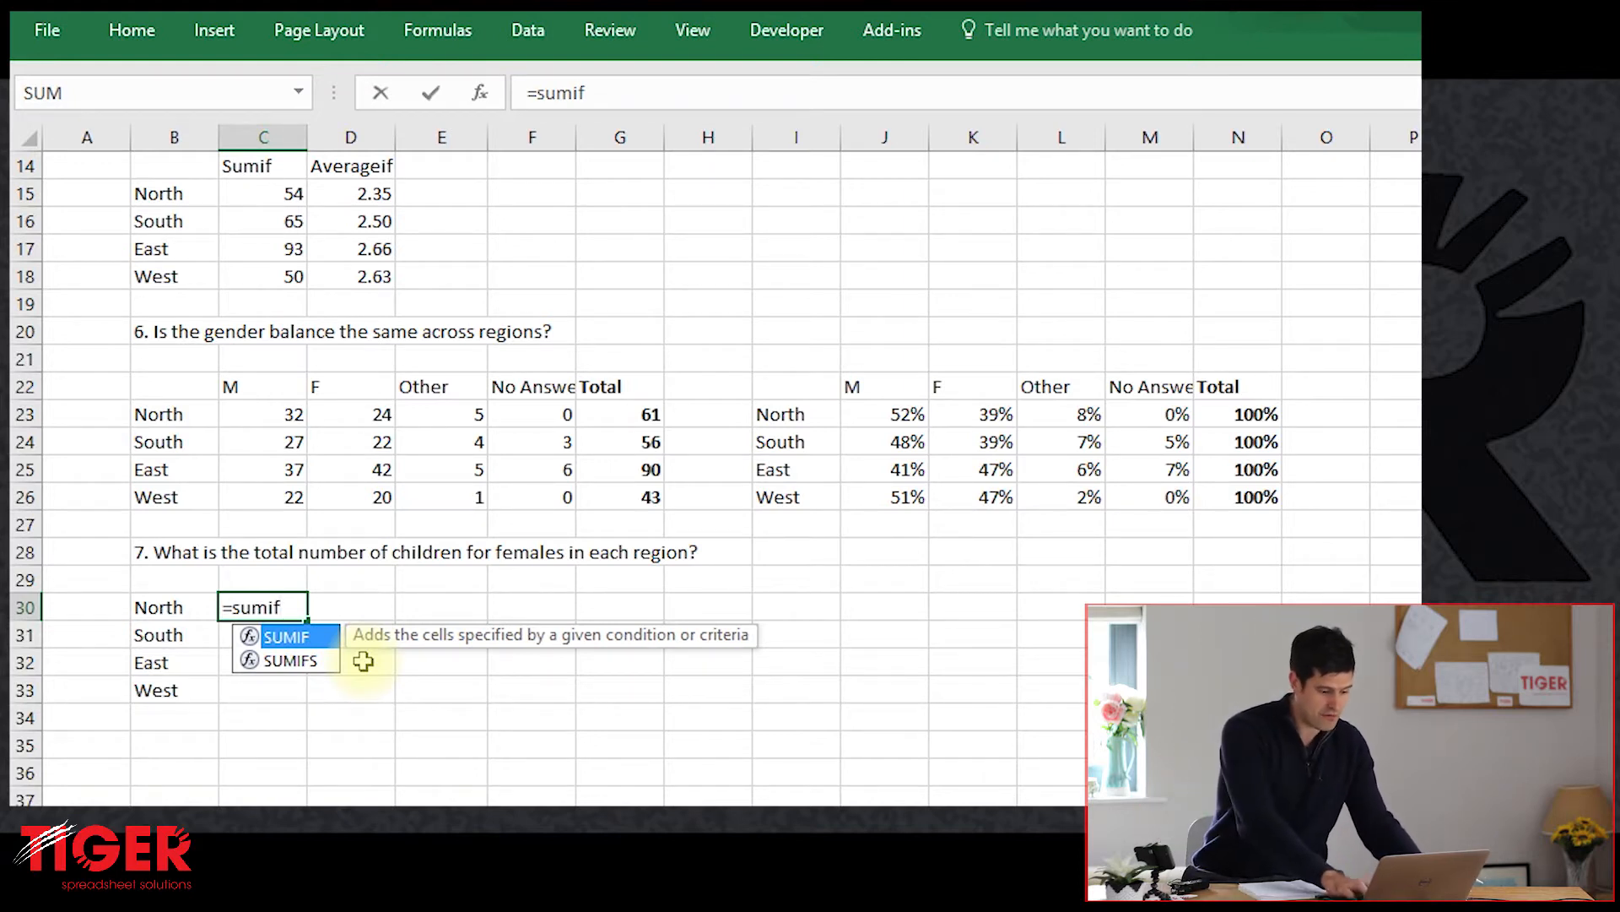
{"action": "type", "text": "("}
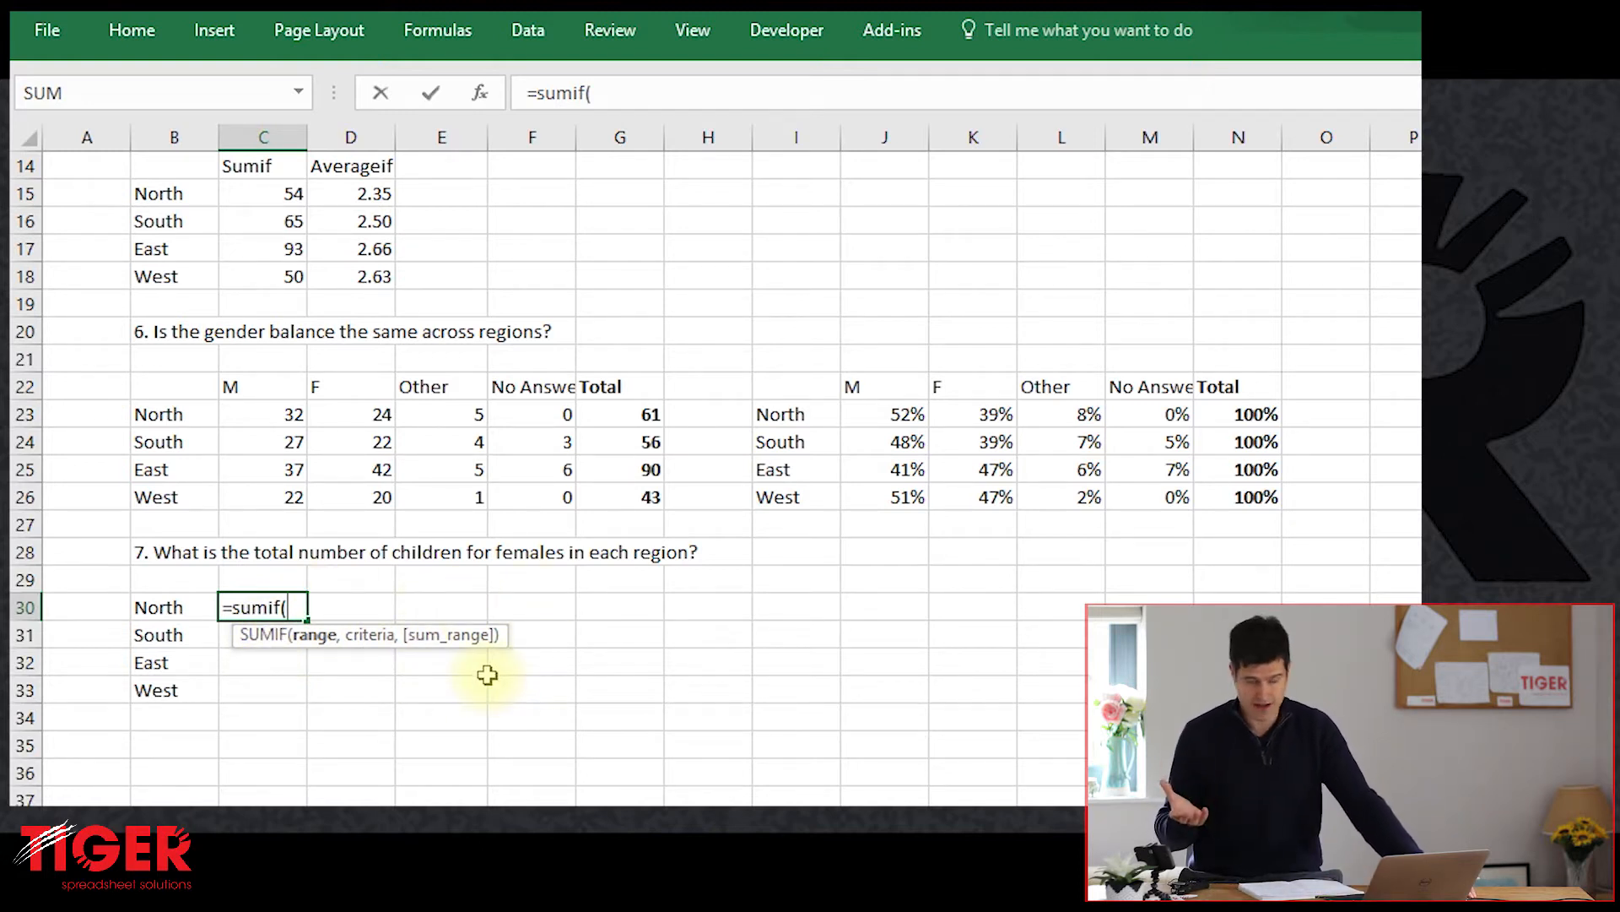
Step: Change the function in C30 to SUMIFS and open its argument list
{"action": "key", "text": "BackSpace"}
{"action": "key", "text": "BackSpace"}
{"action": "type", "text": "s"}
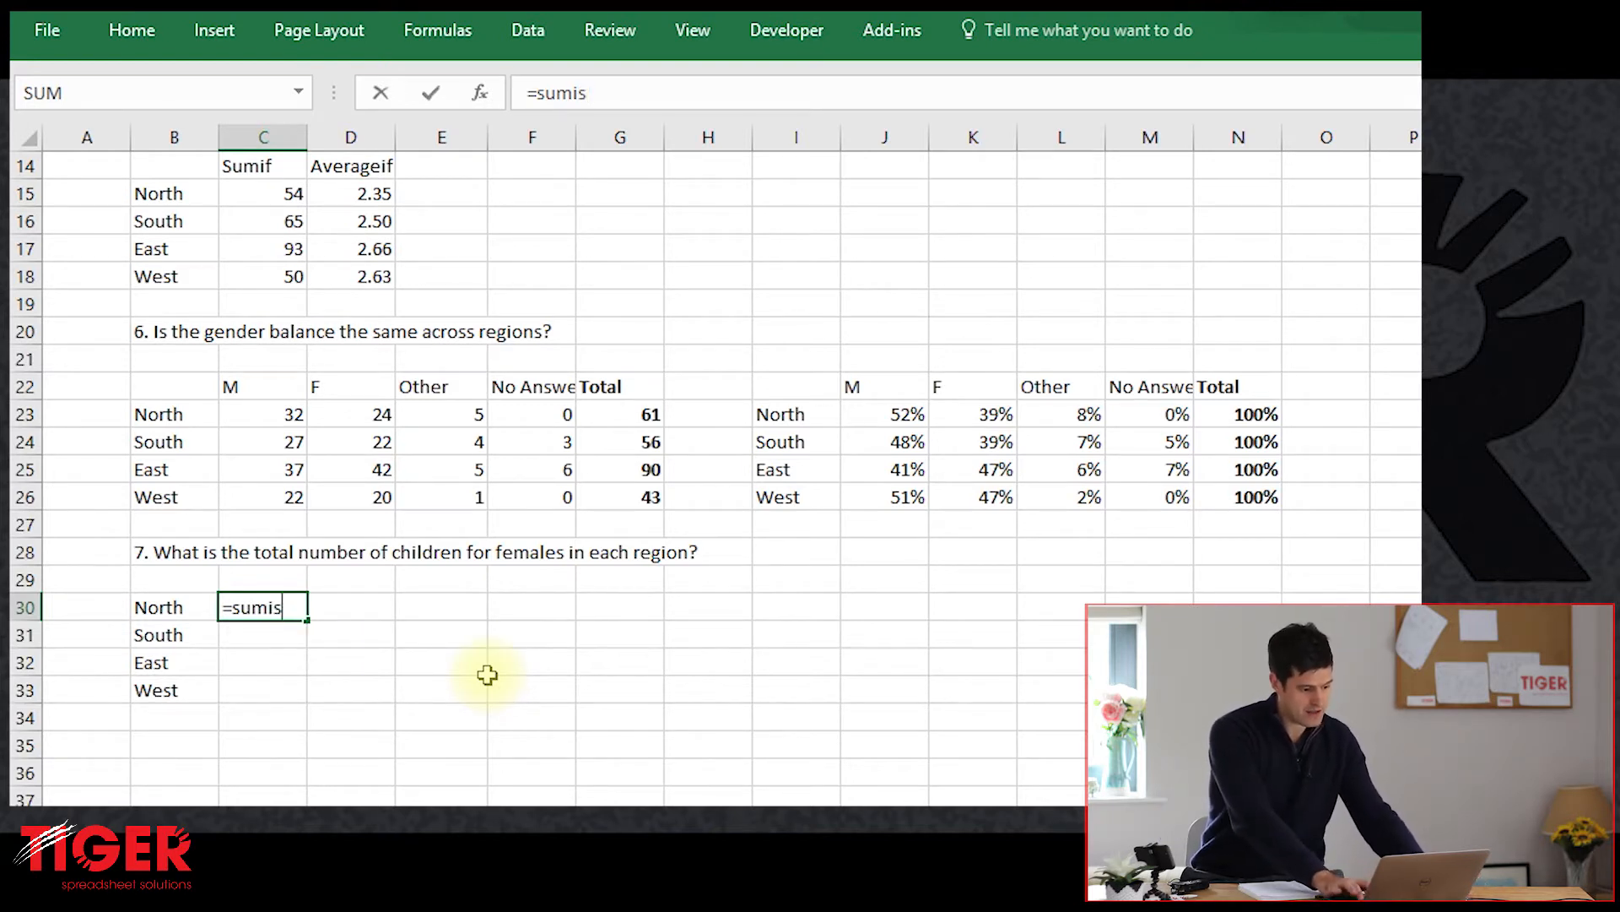
{"action": "key", "text": "BackSpace"}
{"action": "key", "text": "BackSpace"}
{"action": "type", "text": "ifs"}
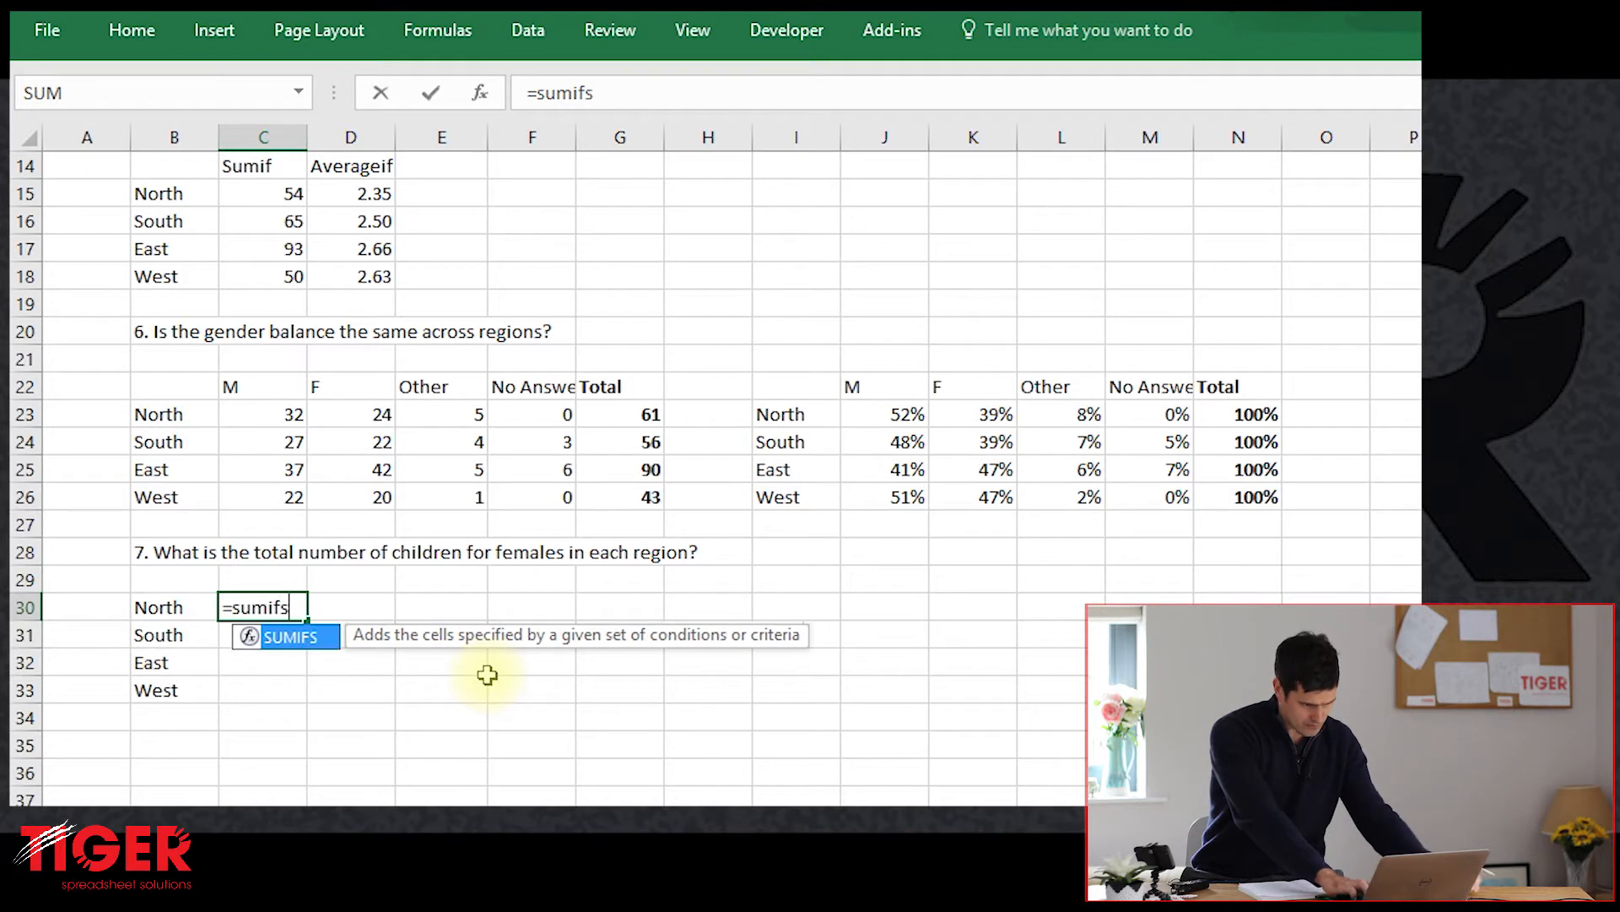
{"action": "type", "text": "("}
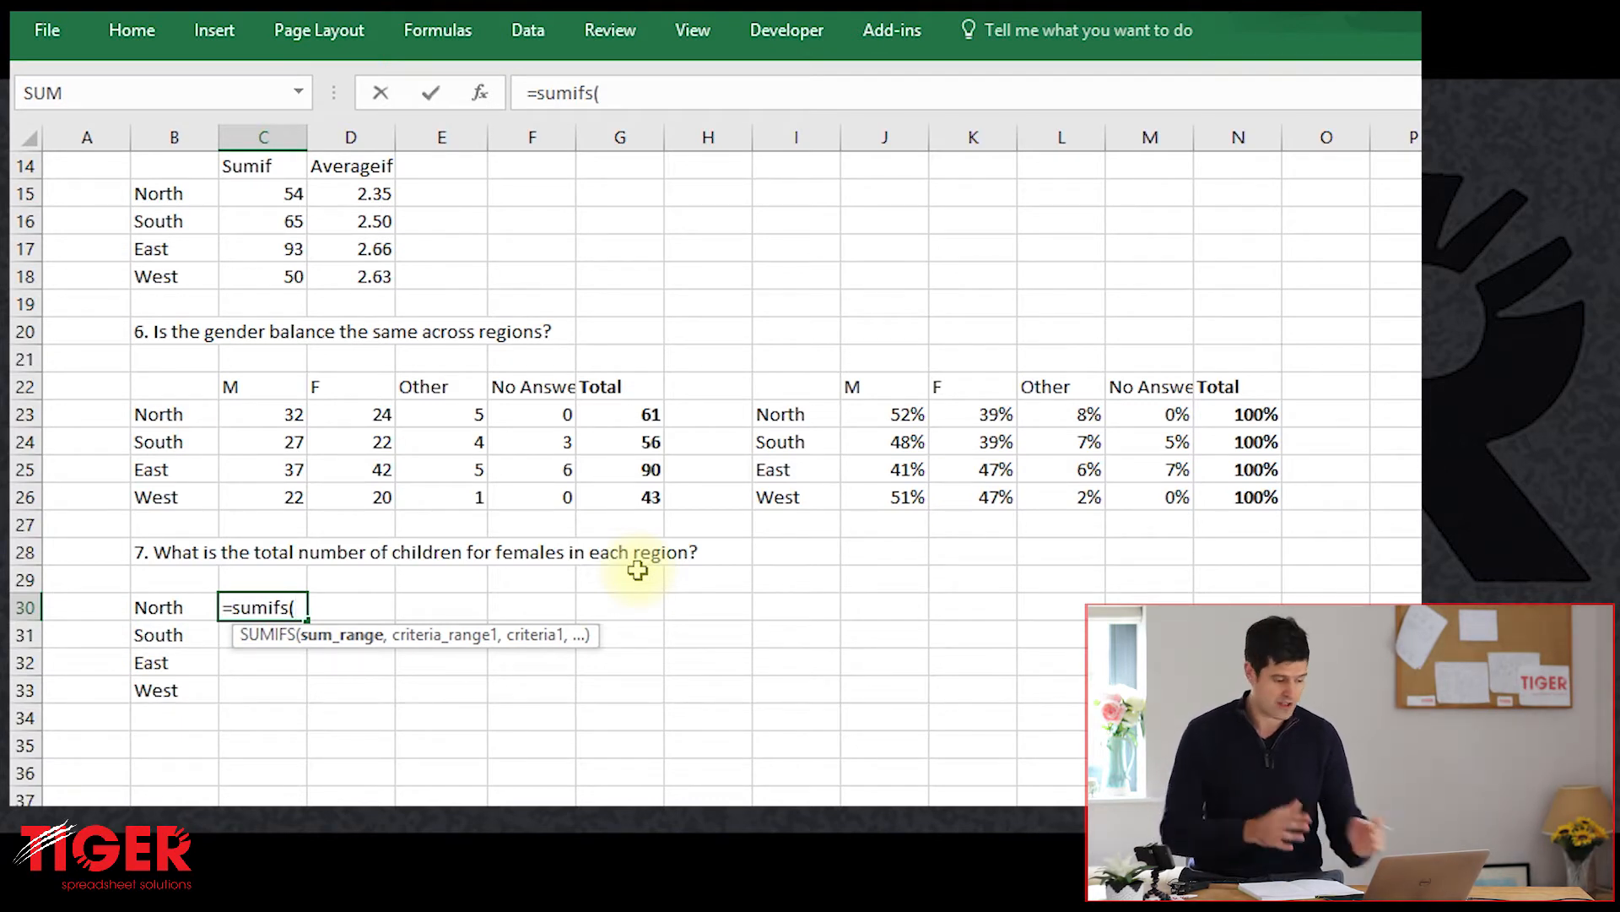
Step: Set the sum range of the SUMIFS formula to the No Children column, Data!K6:K255, and proceed to the first criteria range
{"action": "key", "text": "ctrl+Page_Up"}
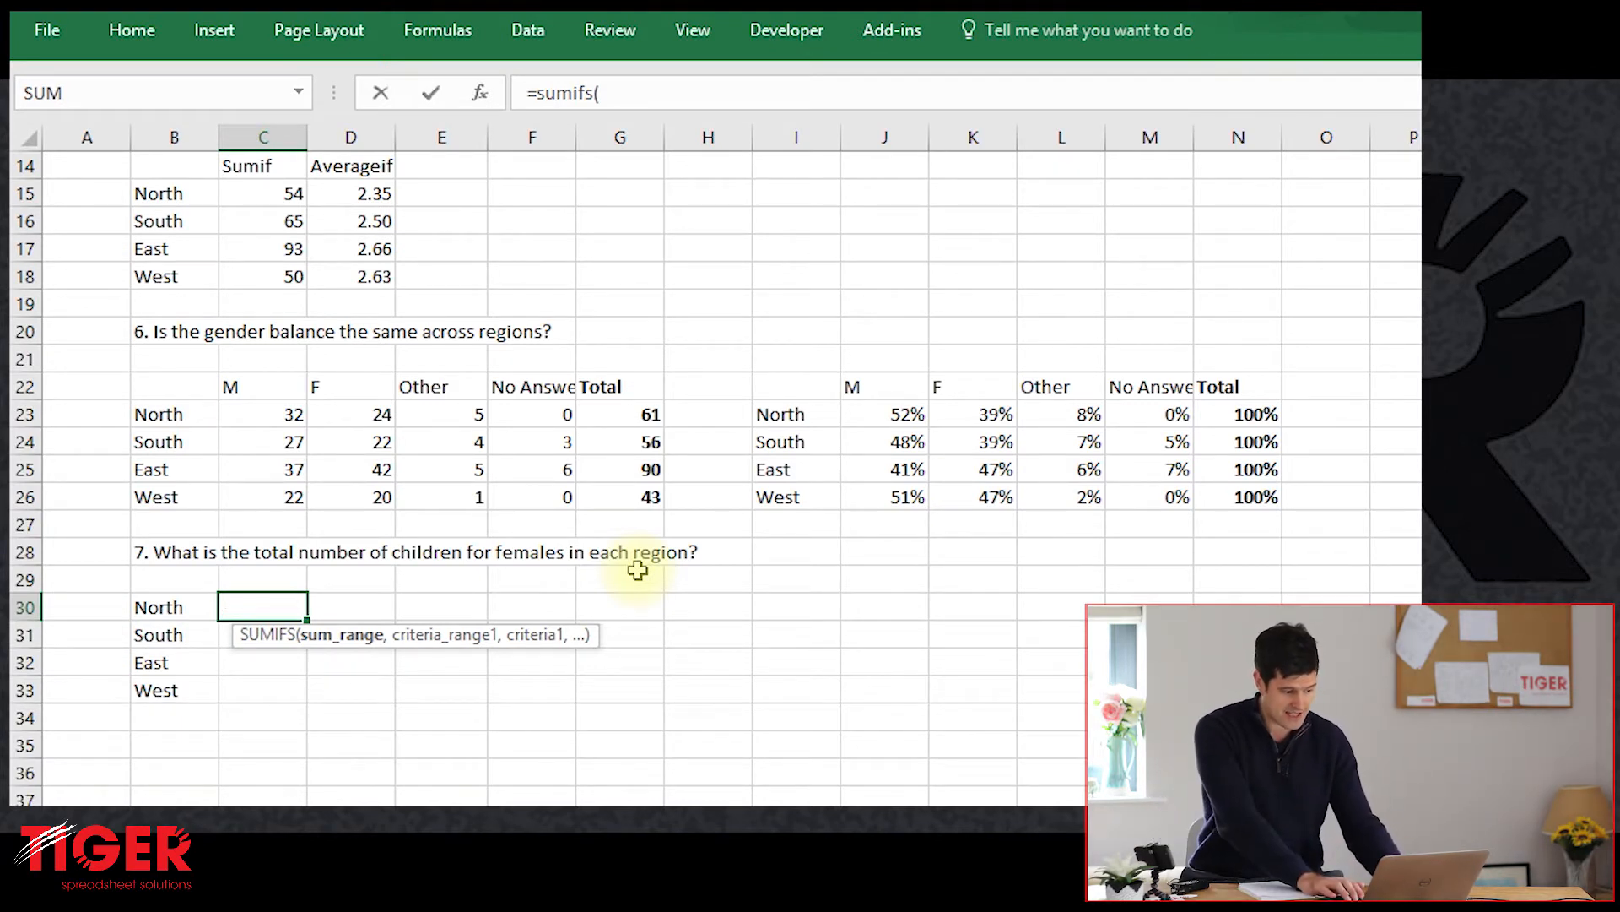
{"action": "key", "text": "Down"}
{"action": "key", "text": "Down"}
{"action": "key", "text": "Right"}
{"action": "key", "text": "Right"}
{"action": "key", "text": "Right"}
{"action": "key", "text": "Right"}
{"action": "key", "text": "Right"}
{"action": "key", "text": "Right"}
{"action": "key", "text": "Right"}
{"action": "key", "text": "Right"}
{"action": "key", "text": "Right"}
{"action": "key", "text": "Right"}
{"action": "key", "text": "Right"}
{"action": "key", "text": "Right"}
{"action": "key", "text": "Right"}
{"action": "key", "text": "Right"}
{"action": "key", "text": "Right"}
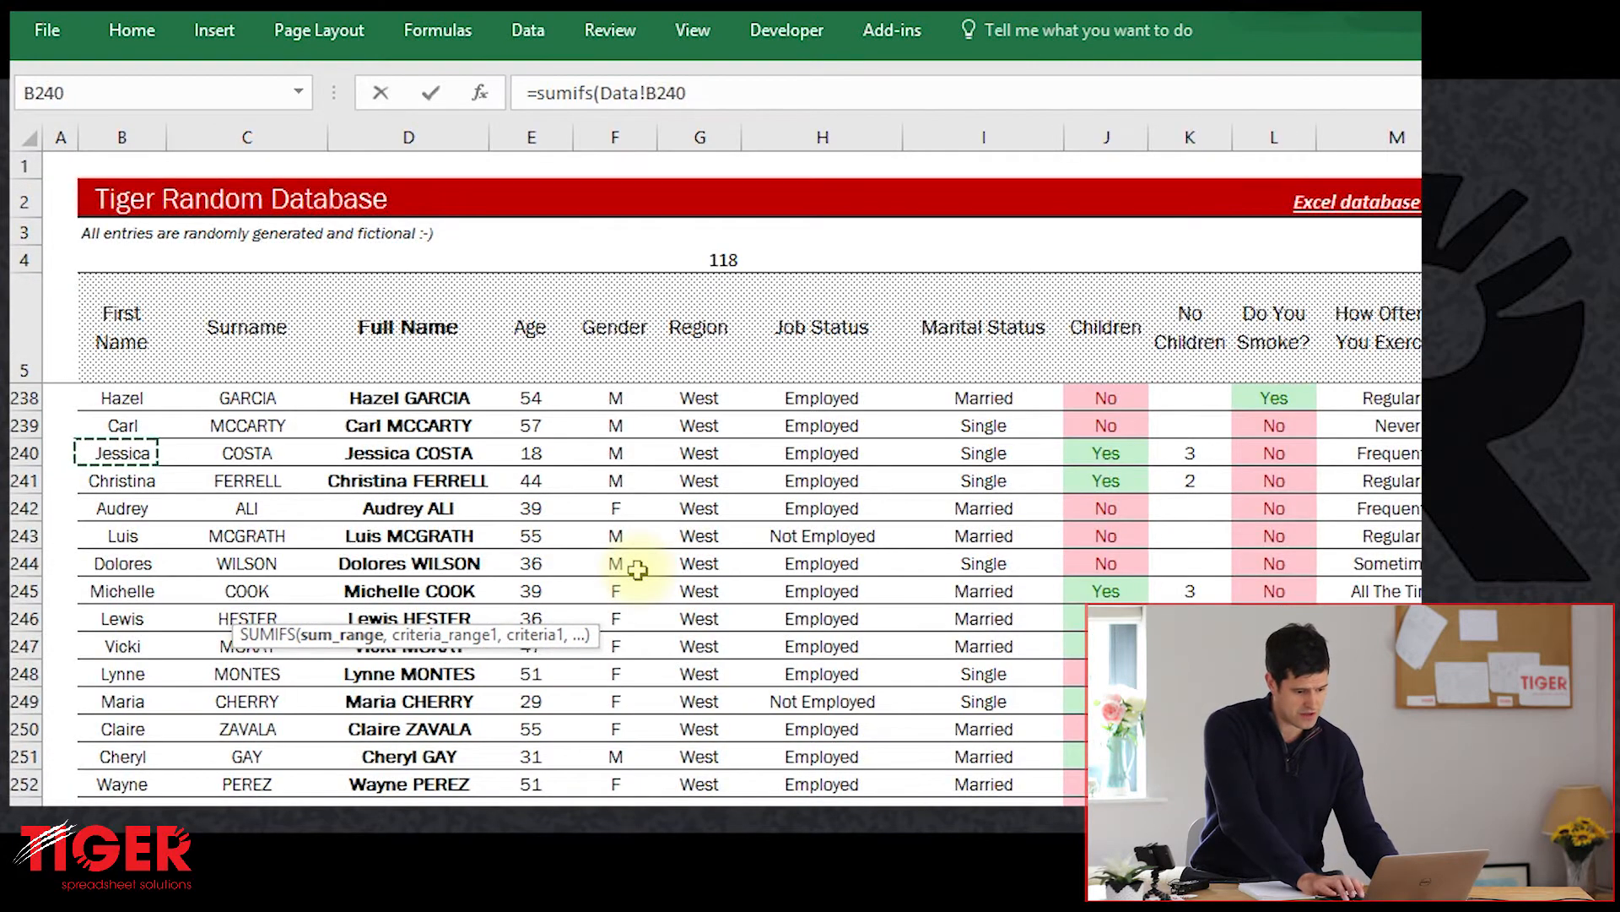
{"action": "key", "text": "Left"}
{"action": "key", "text": "Left"}
{"action": "key", "text": "Left"}
{"action": "key", "text": "Left"}
{"action": "key", "text": "Left"}
{"action": "key", "text": "Up"}
{"action": "key", "text": "Up"}
{"action": "key", "text": "Up"}
{"action": "key", "text": "Up"}
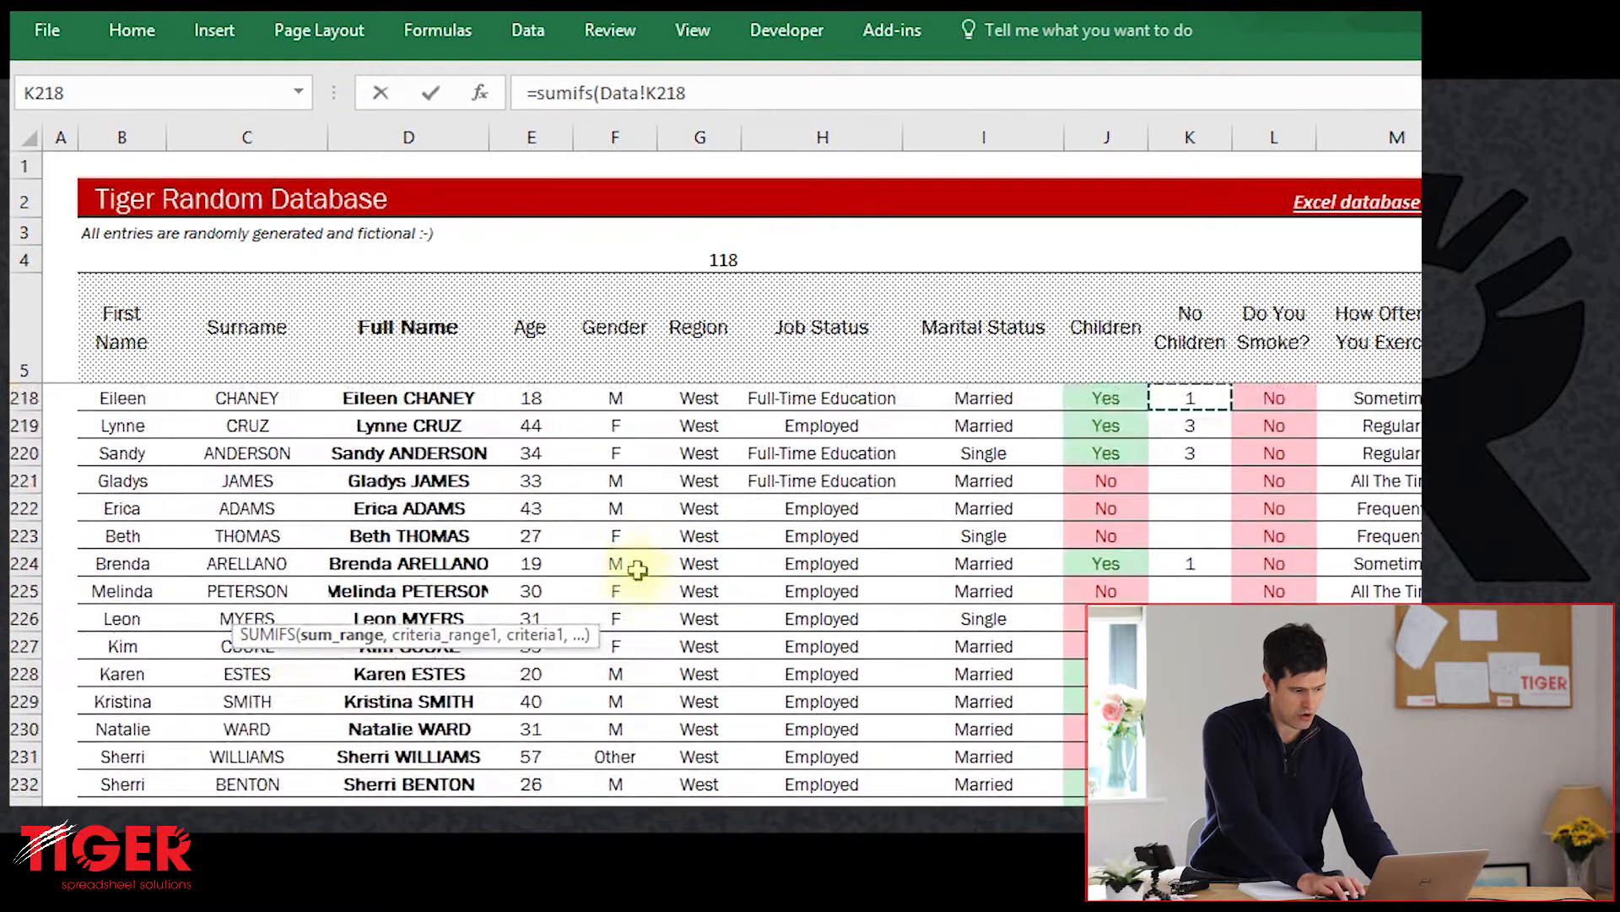
{"action": "key", "text": "ctrl+Up"}
{"action": "key", "text": "Down"}
{"action": "key", "text": "ctrl+shift+Down"}
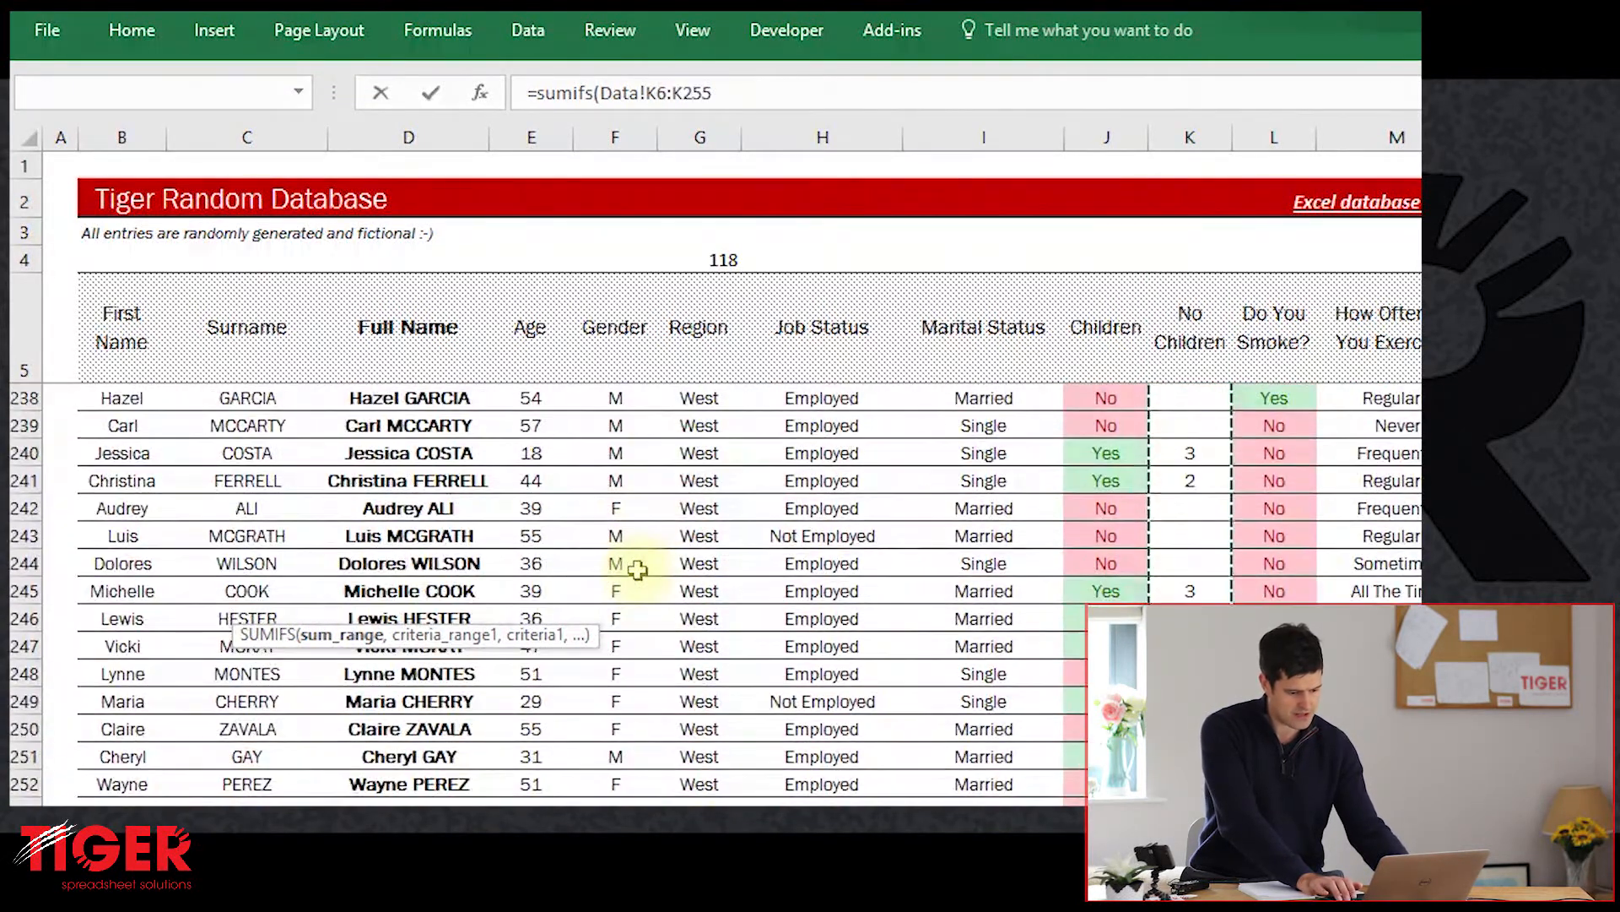
{"action": "scroll", "coordinate": [715, 593], "scroll_direction": "down", "scroll_amount": 2}
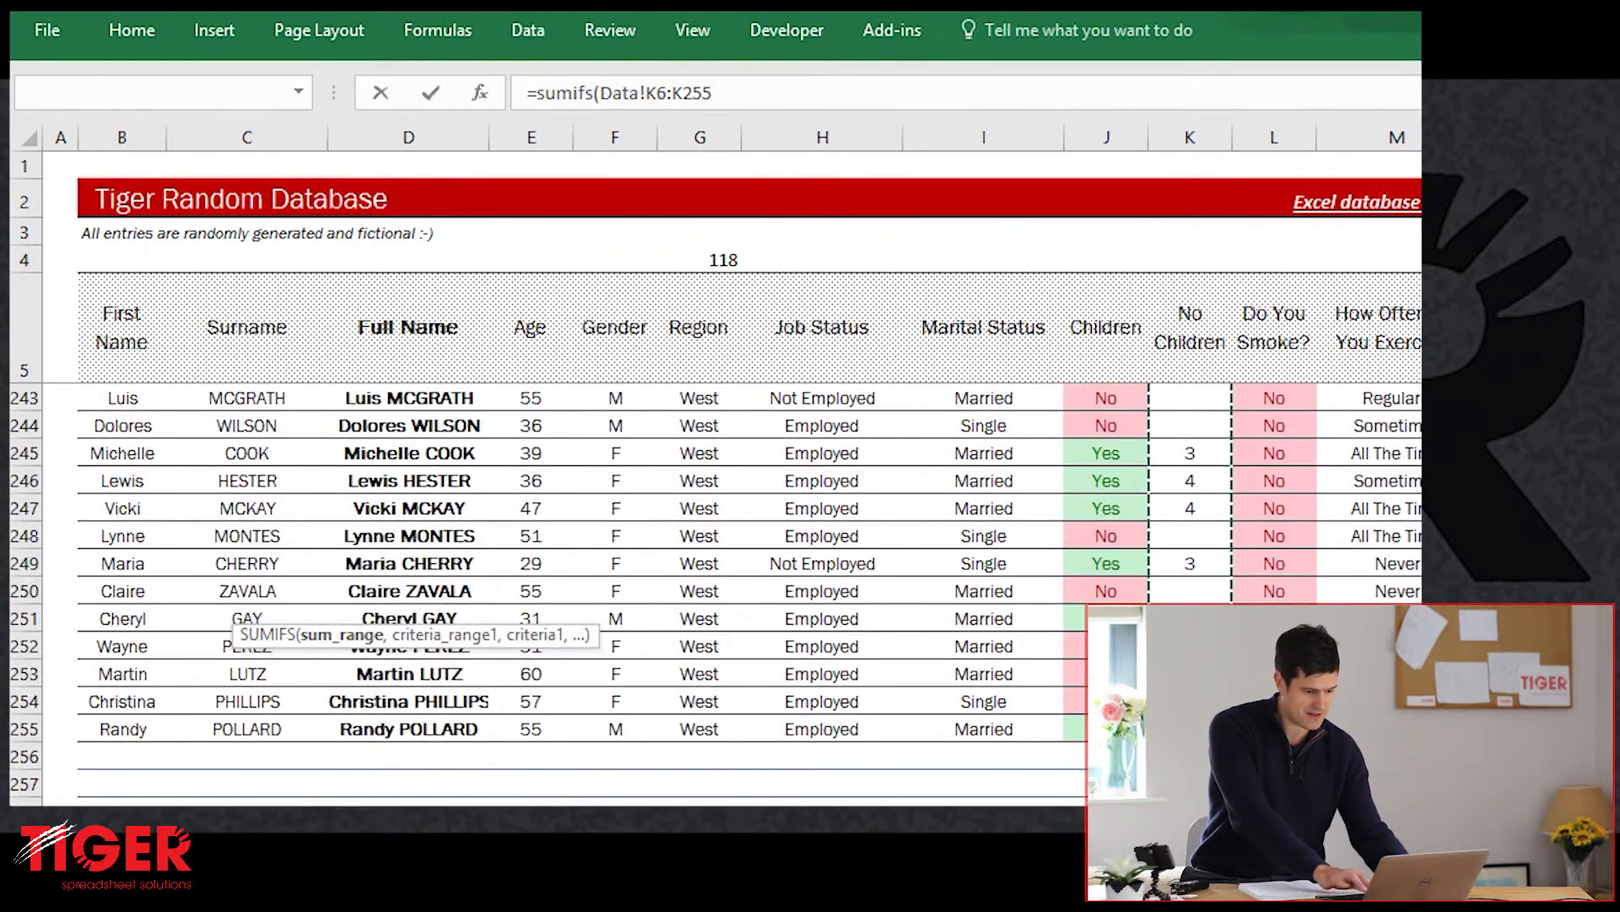
{"action": "type", "text": ","}
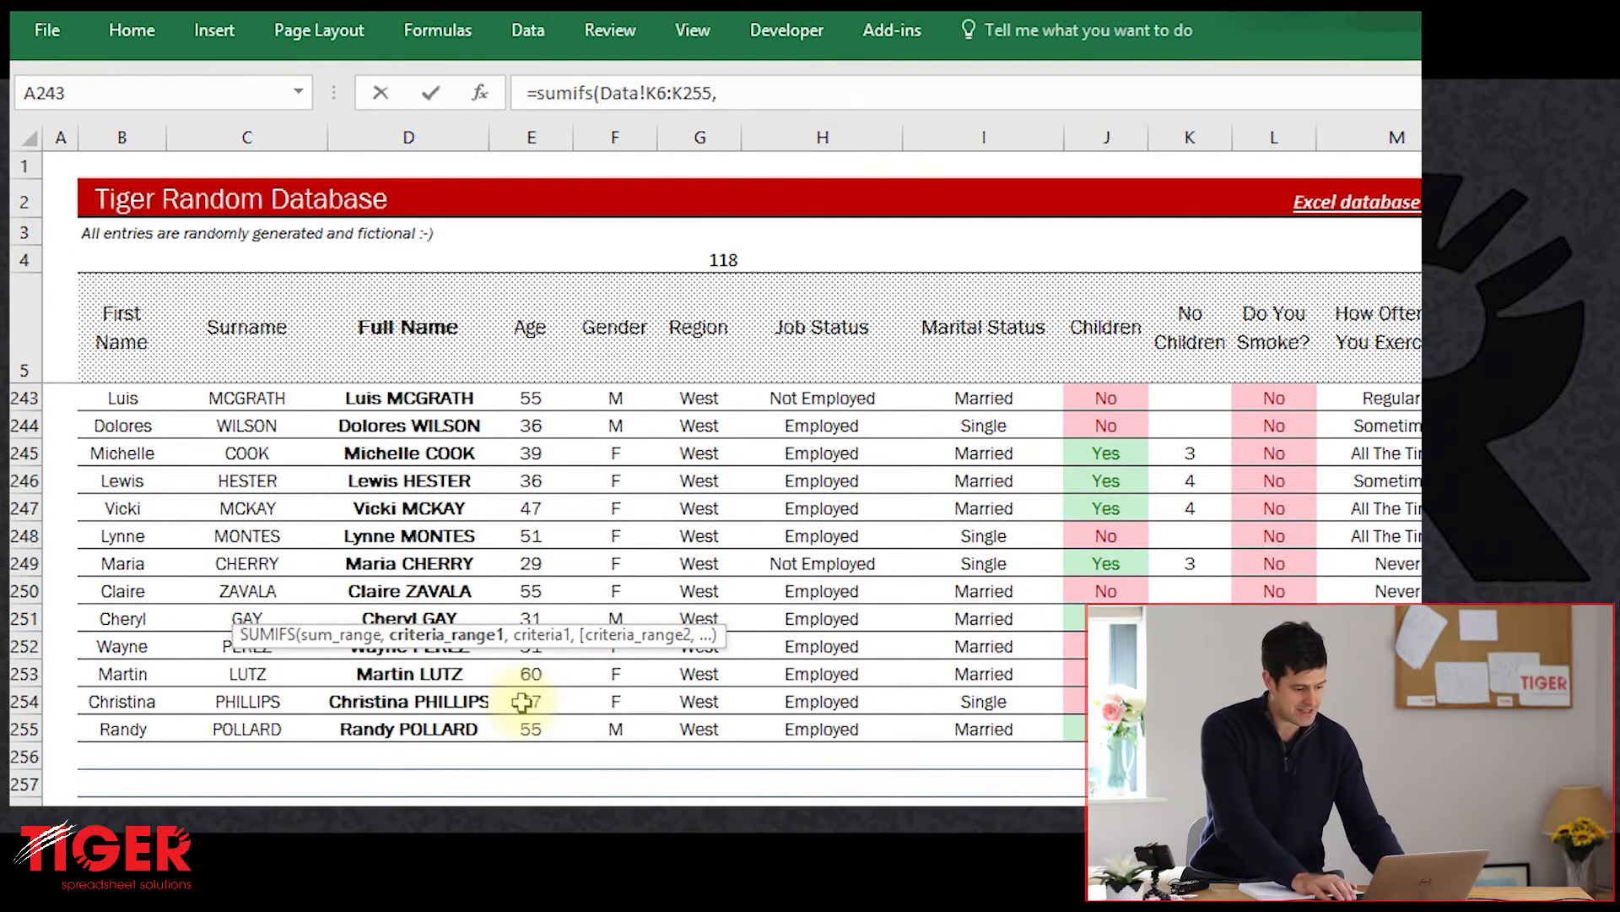
Step: Set the first criteria range of the SUMIFS formula to the Gender column, Data!F6:F255
{"action": "key", "text": "ctrl+Page_Down"}
{"action": "key", "text": "ctrl+Page_Down"}
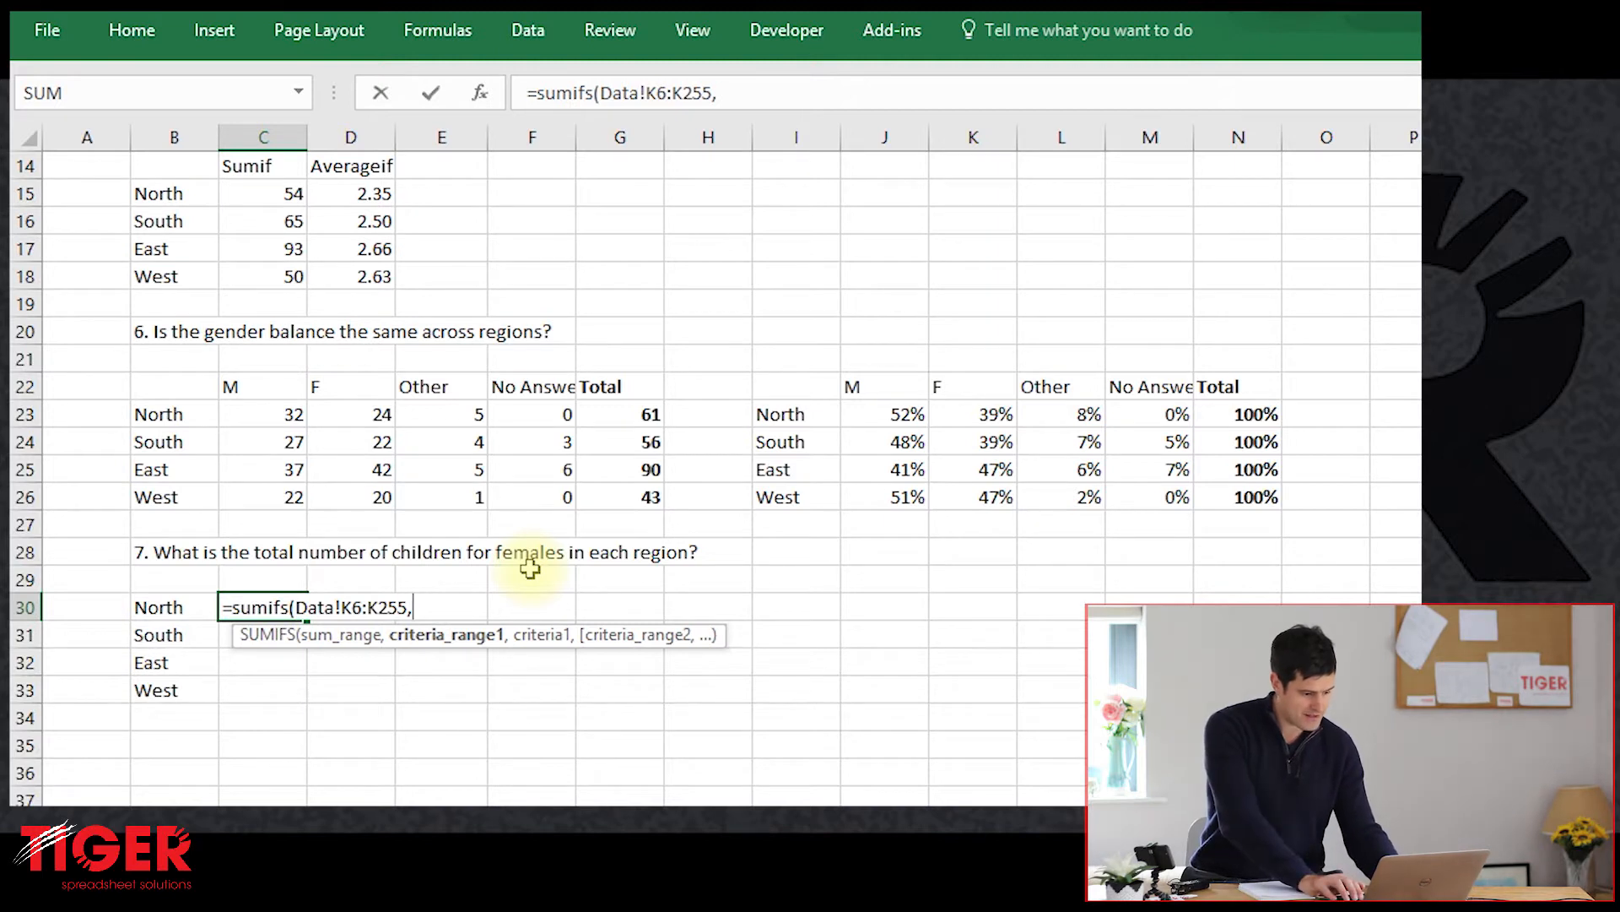
{"action": "key", "text": "ctrl+Page_Up"}
{"action": "key", "text": "ctrl+Page_Down"}
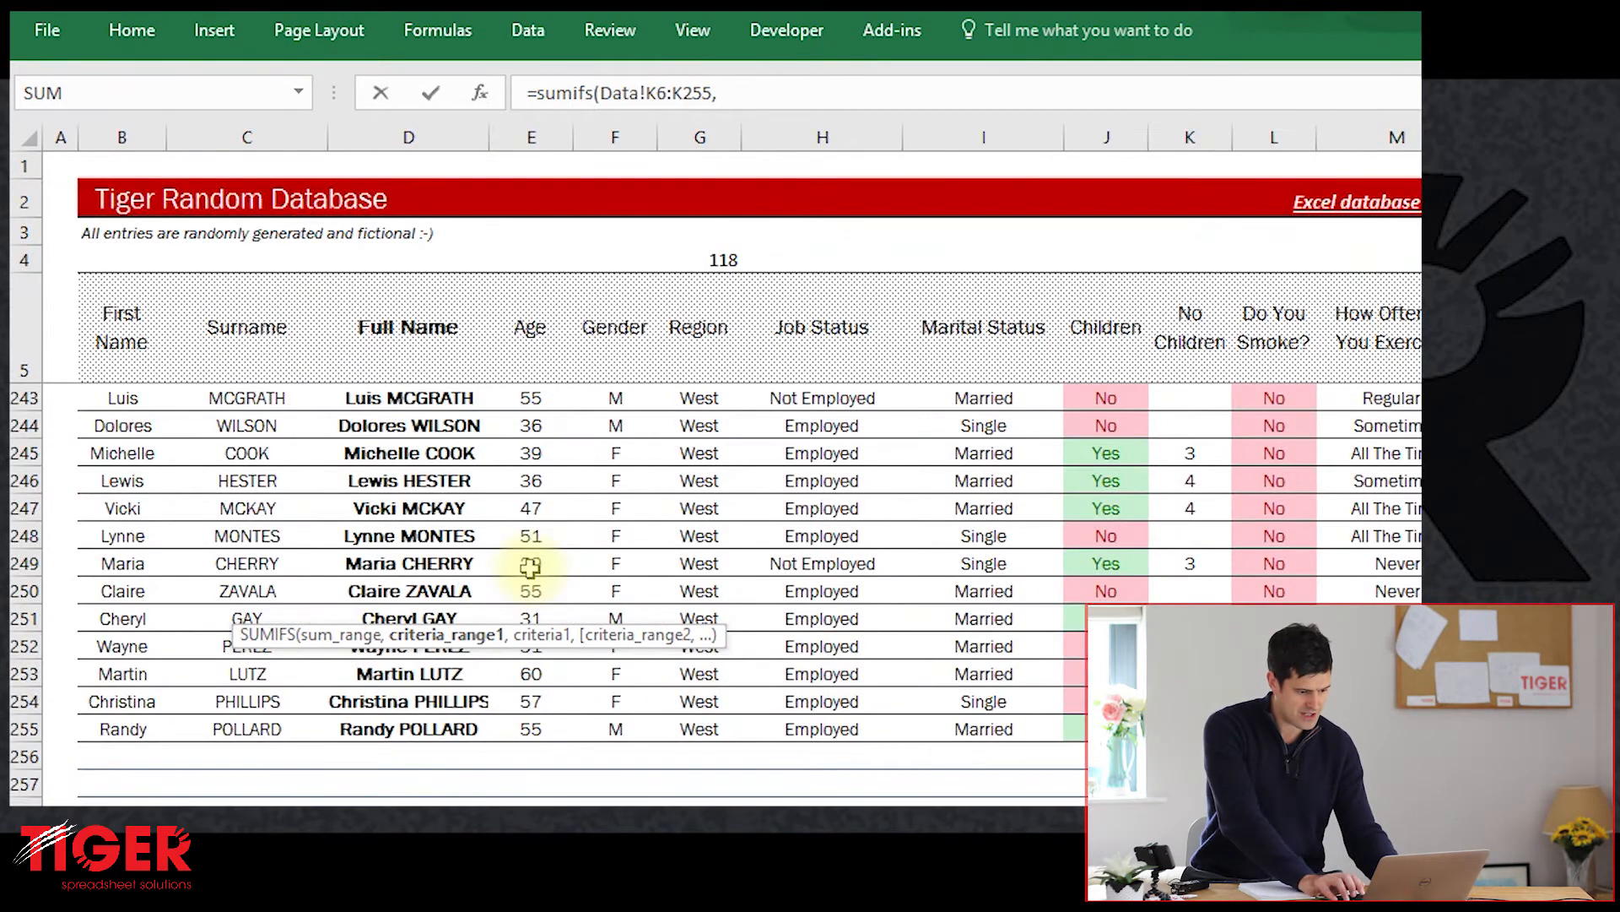
{"action": "key", "text": "Right"}
{"action": "key", "text": "ctrl+Right"}
{"action": "key", "text": "ctrl+Up"}
{"action": "key", "text": "ctrl+Left"}
{"action": "key", "text": "Right"}
{"action": "key", "text": "Right"}
{"action": "key", "text": "Right"}
{"action": "key", "text": "Right"}
{"action": "key", "text": "Down"}
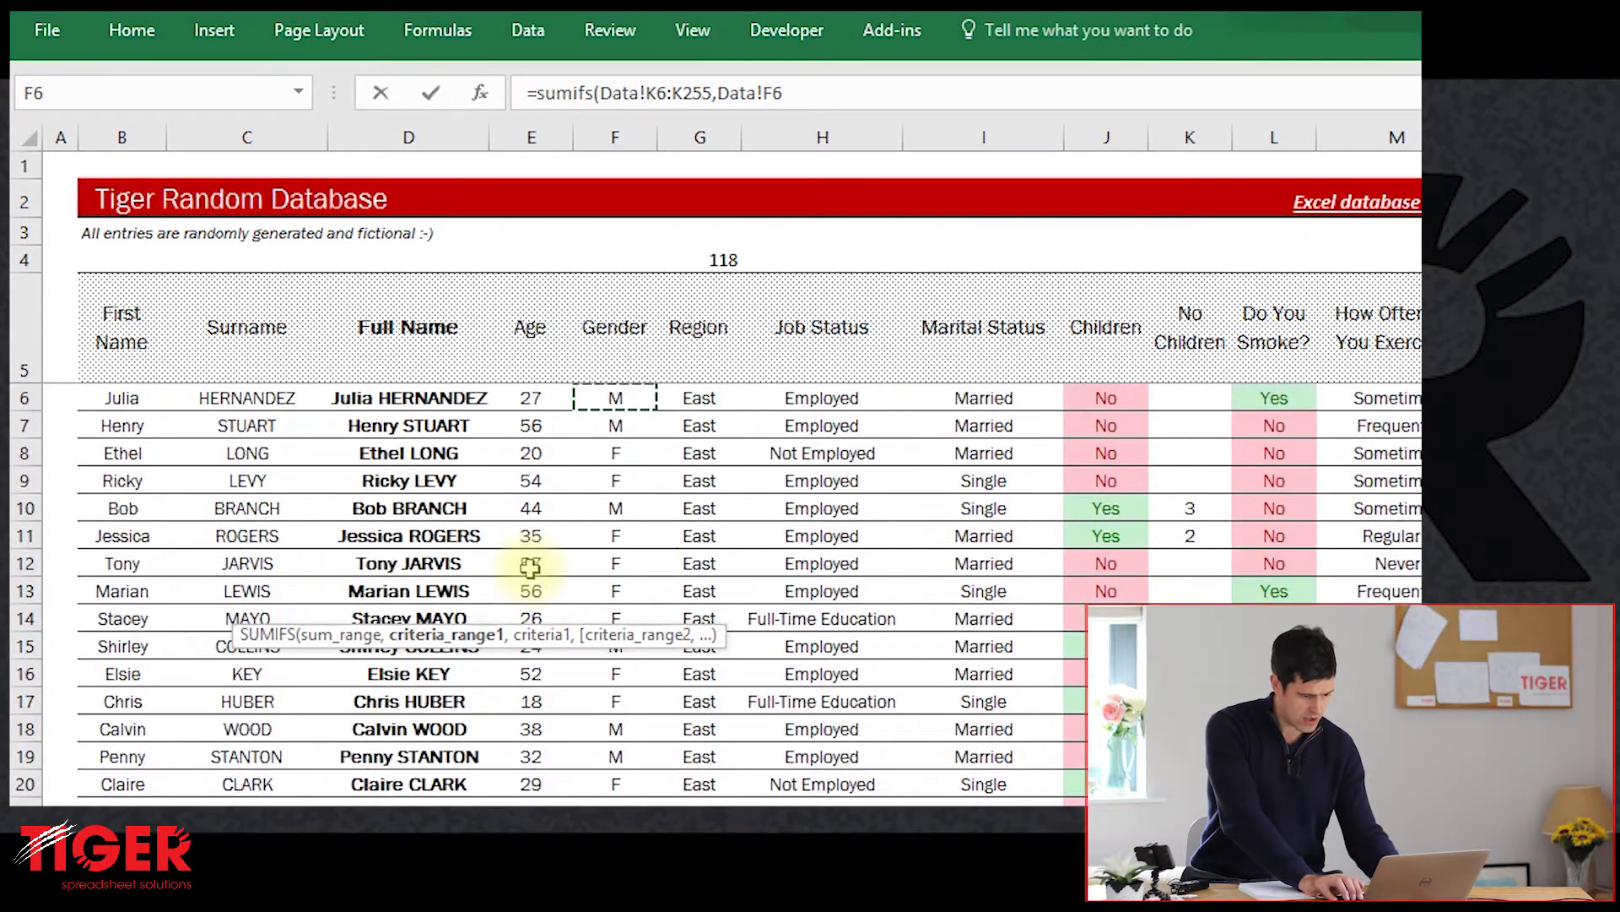
{"action": "key", "text": "ctrl+shift+Down"}
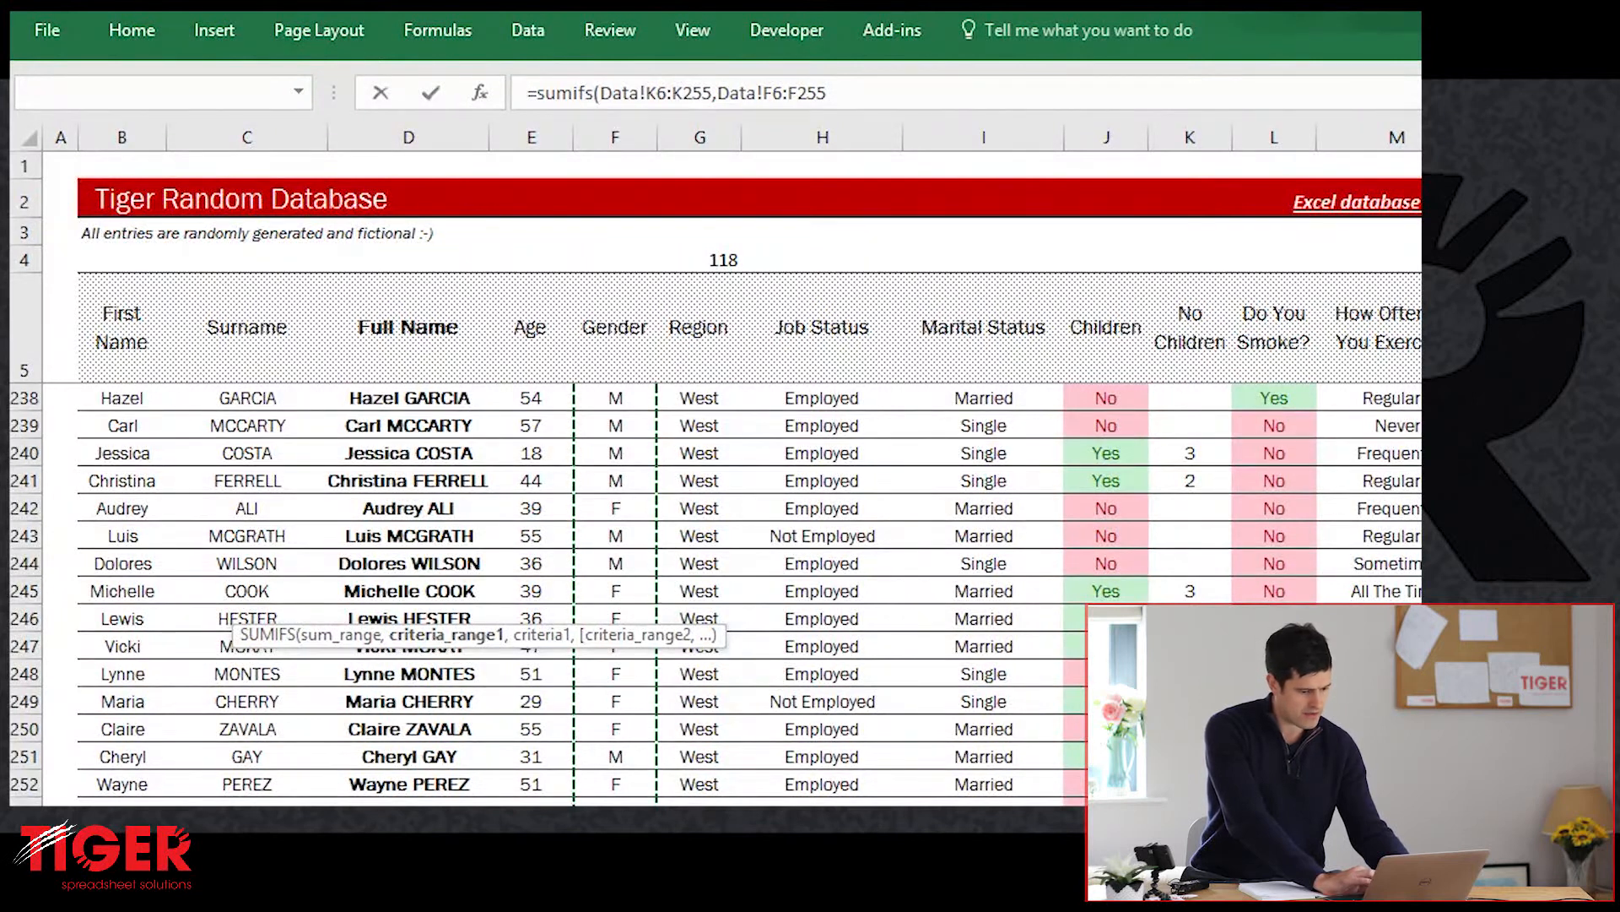
{"action": "scroll", "coordinate": [718, 591], "scroll_direction": "down", "scroll_amount": 2}
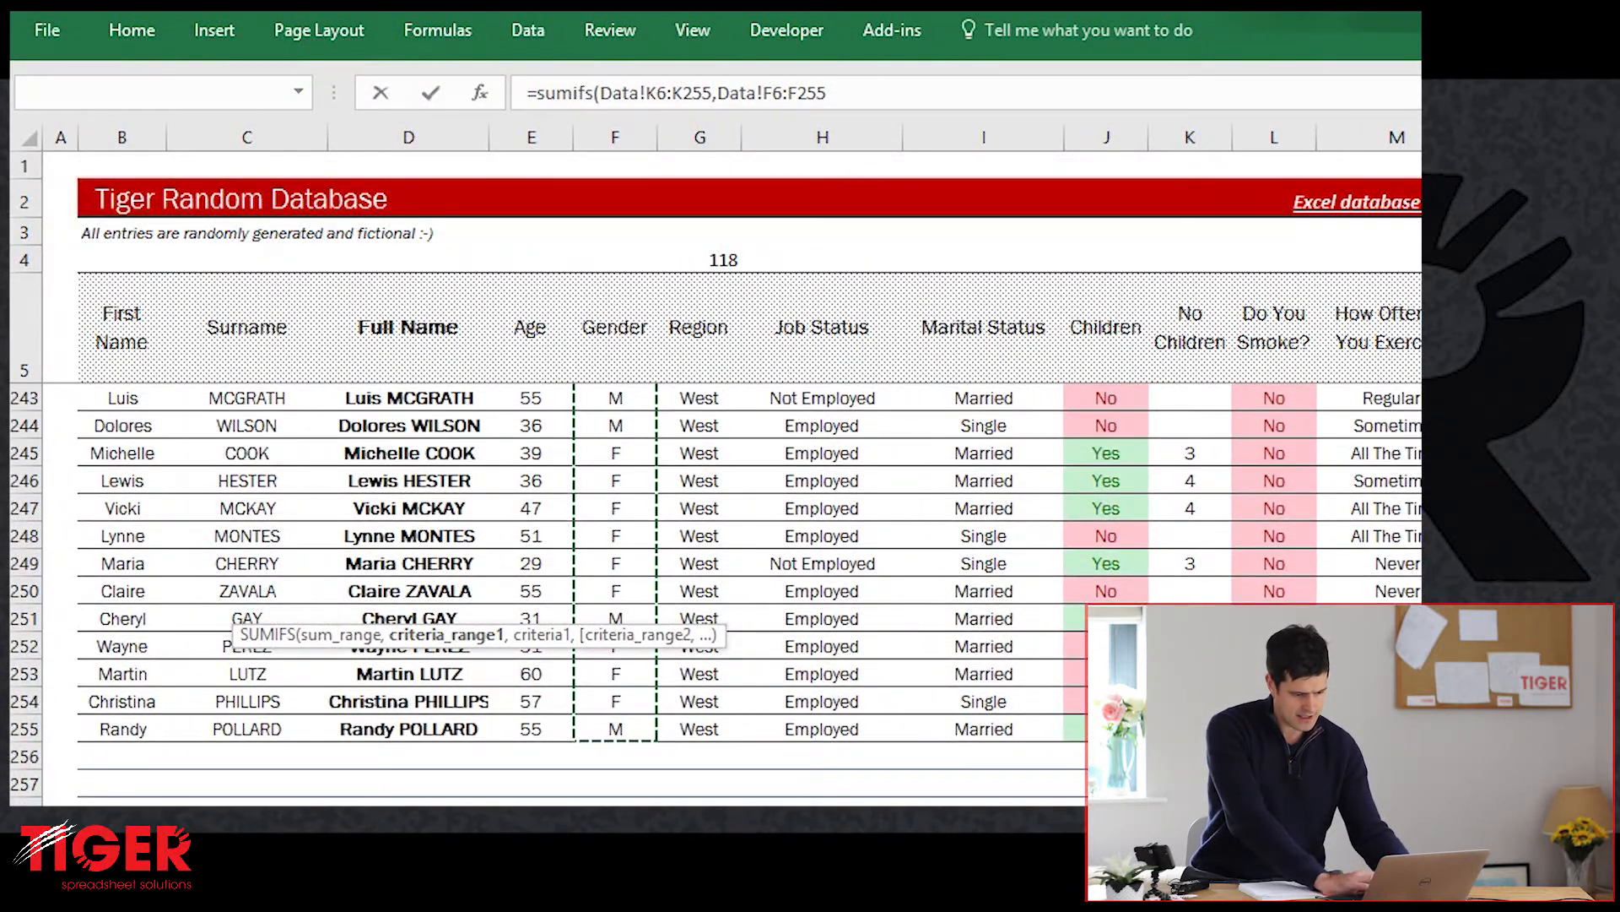
Step: Make the first criteria range $F$6:$F$255 and the sum range $K$6:$K$255 absolute in the SUMIFS formula
{"action": "left_click", "coordinate": [775, 93]}
{"action": "key", "text": "F4"}
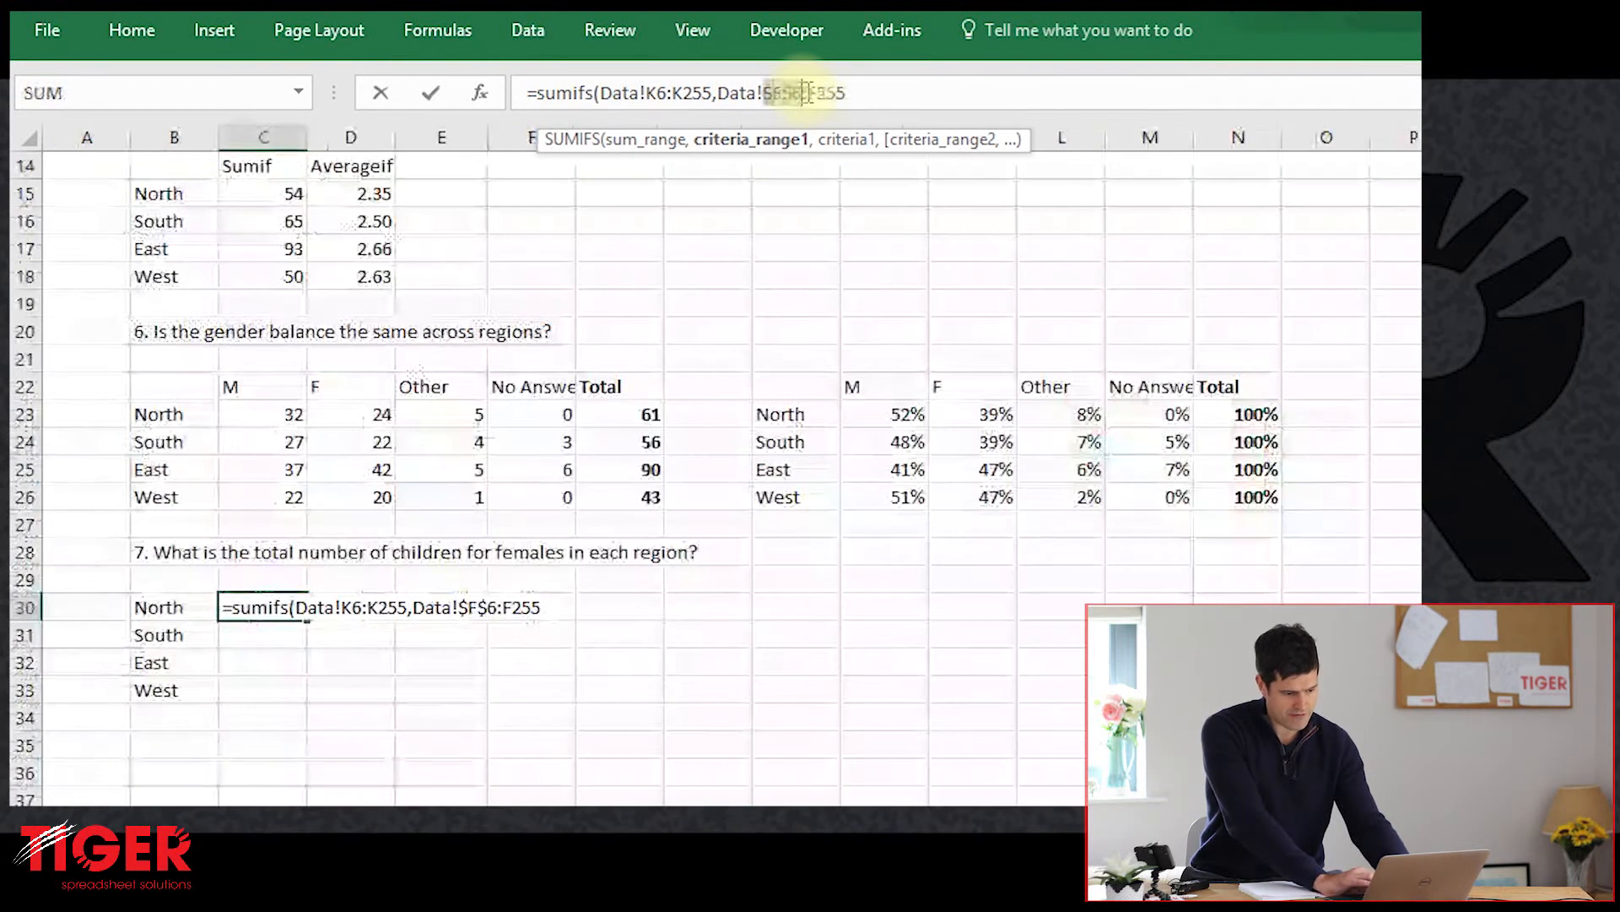
{"action": "left_click", "coordinate": [817, 93]}
{"action": "key", "text": "F4"}
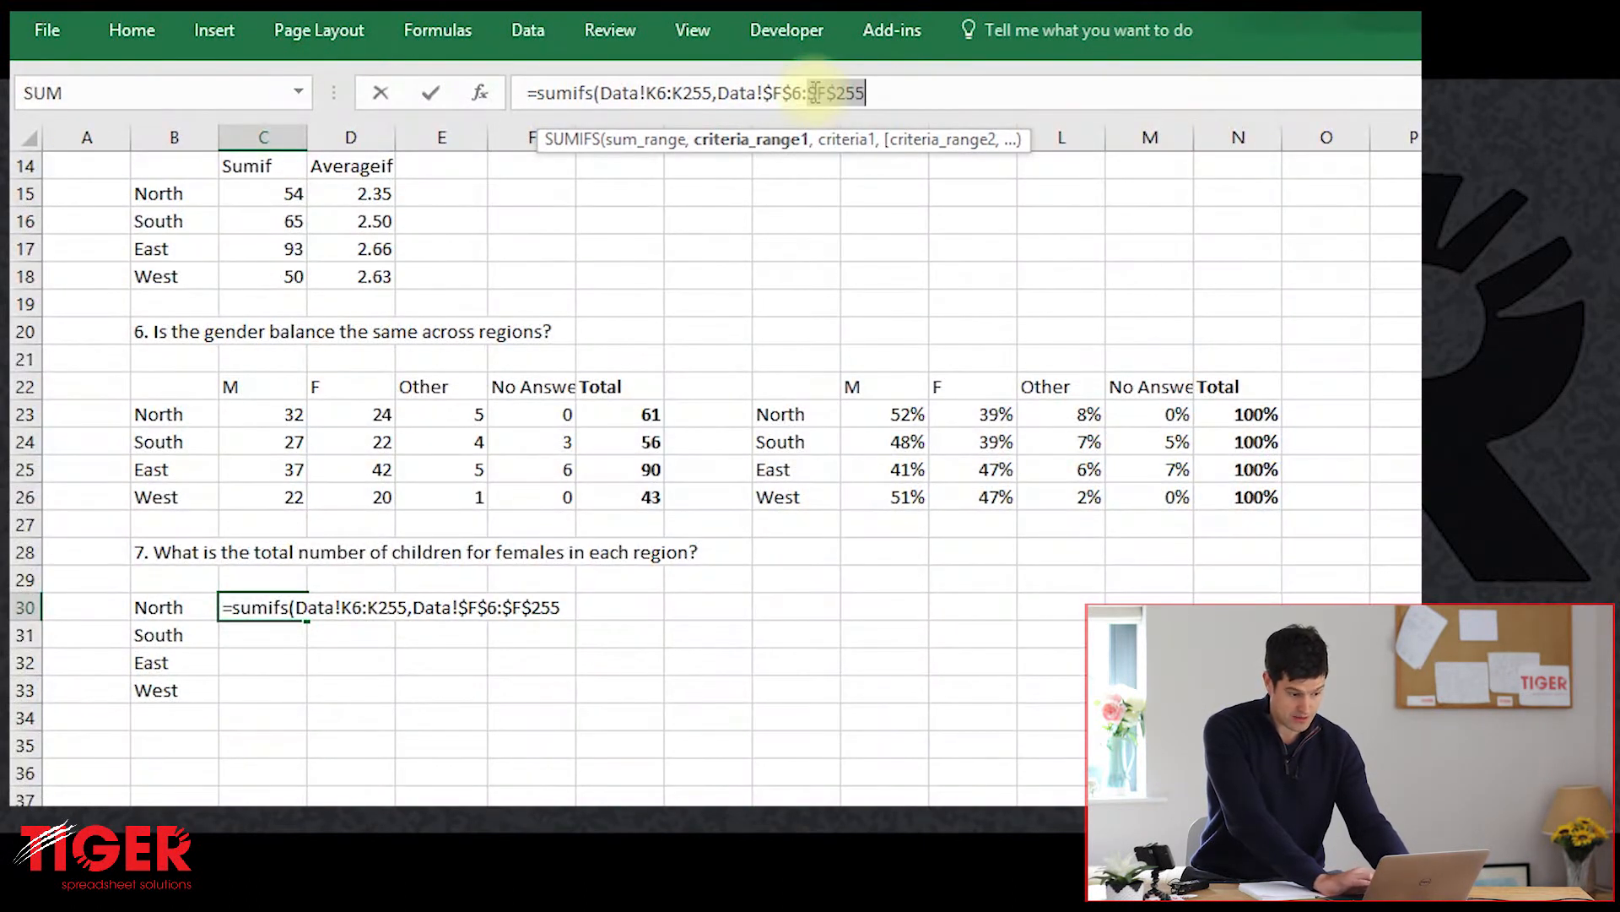
{"action": "left_click", "coordinate": [686, 93]}
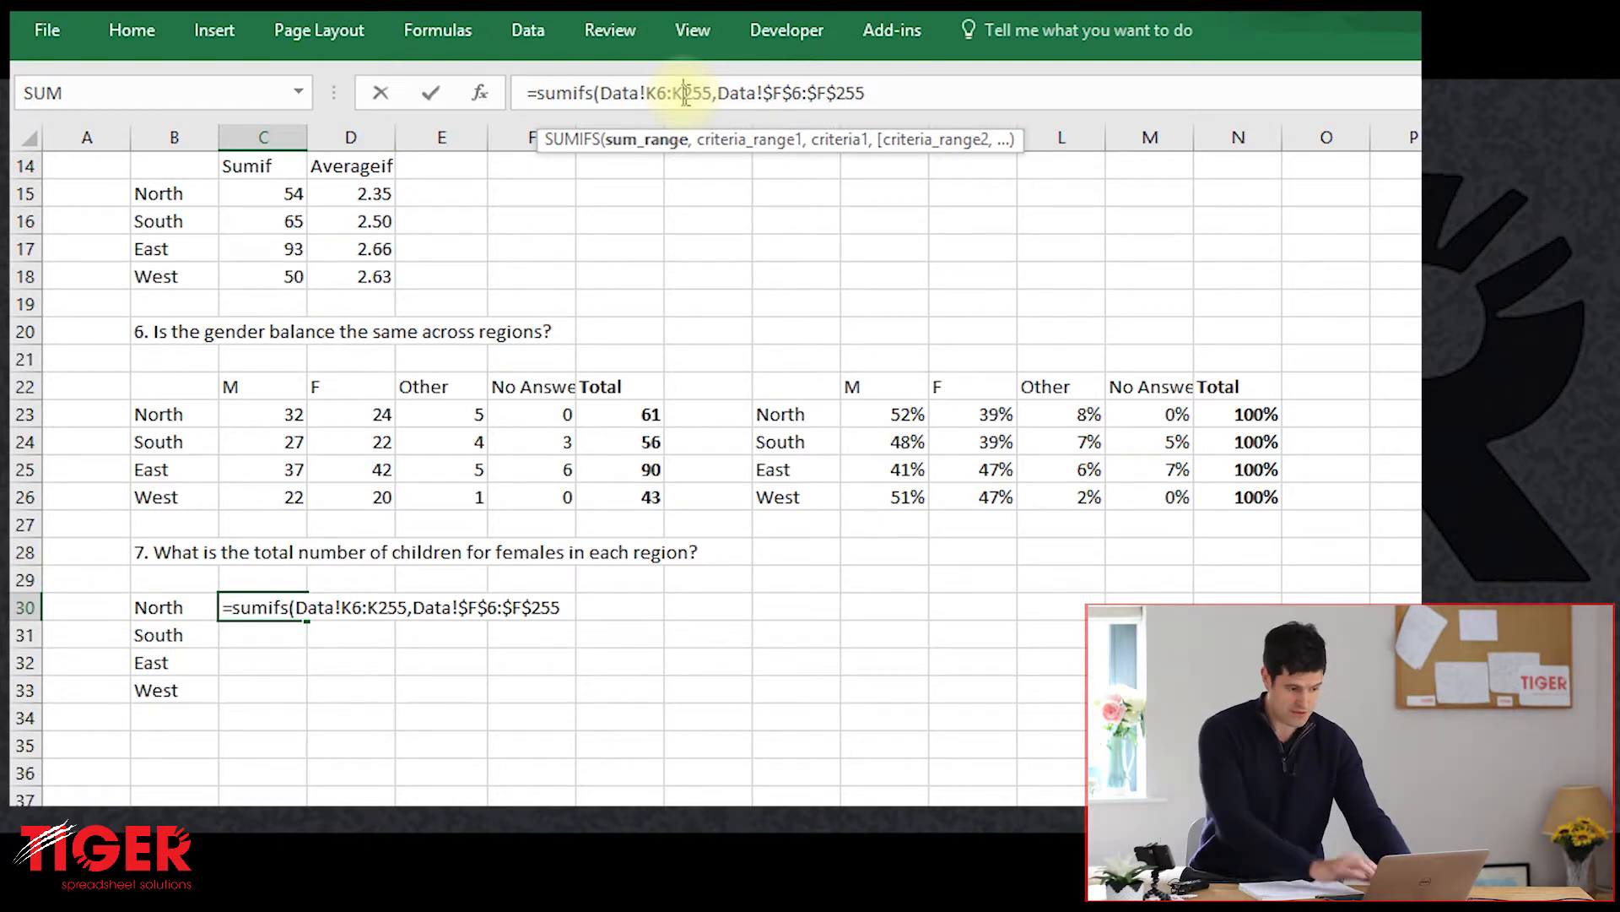
{"action": "key", "text": "F4"}
{"action": "left_click", "coordinate": [659, 93]}
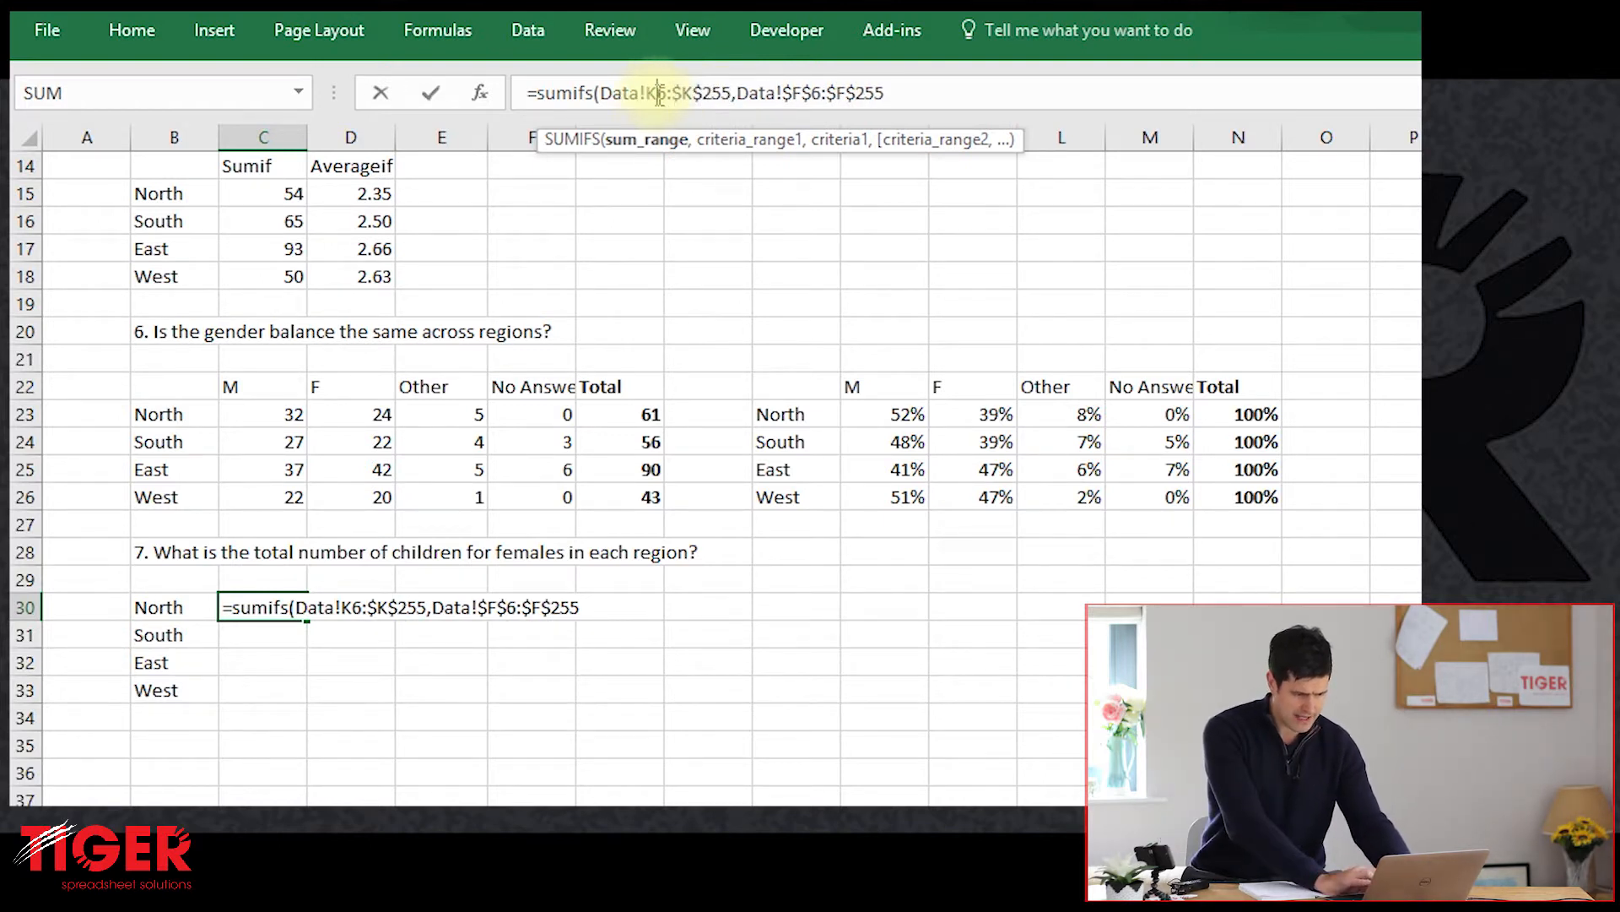
{"action": "key", "text": "F4"}
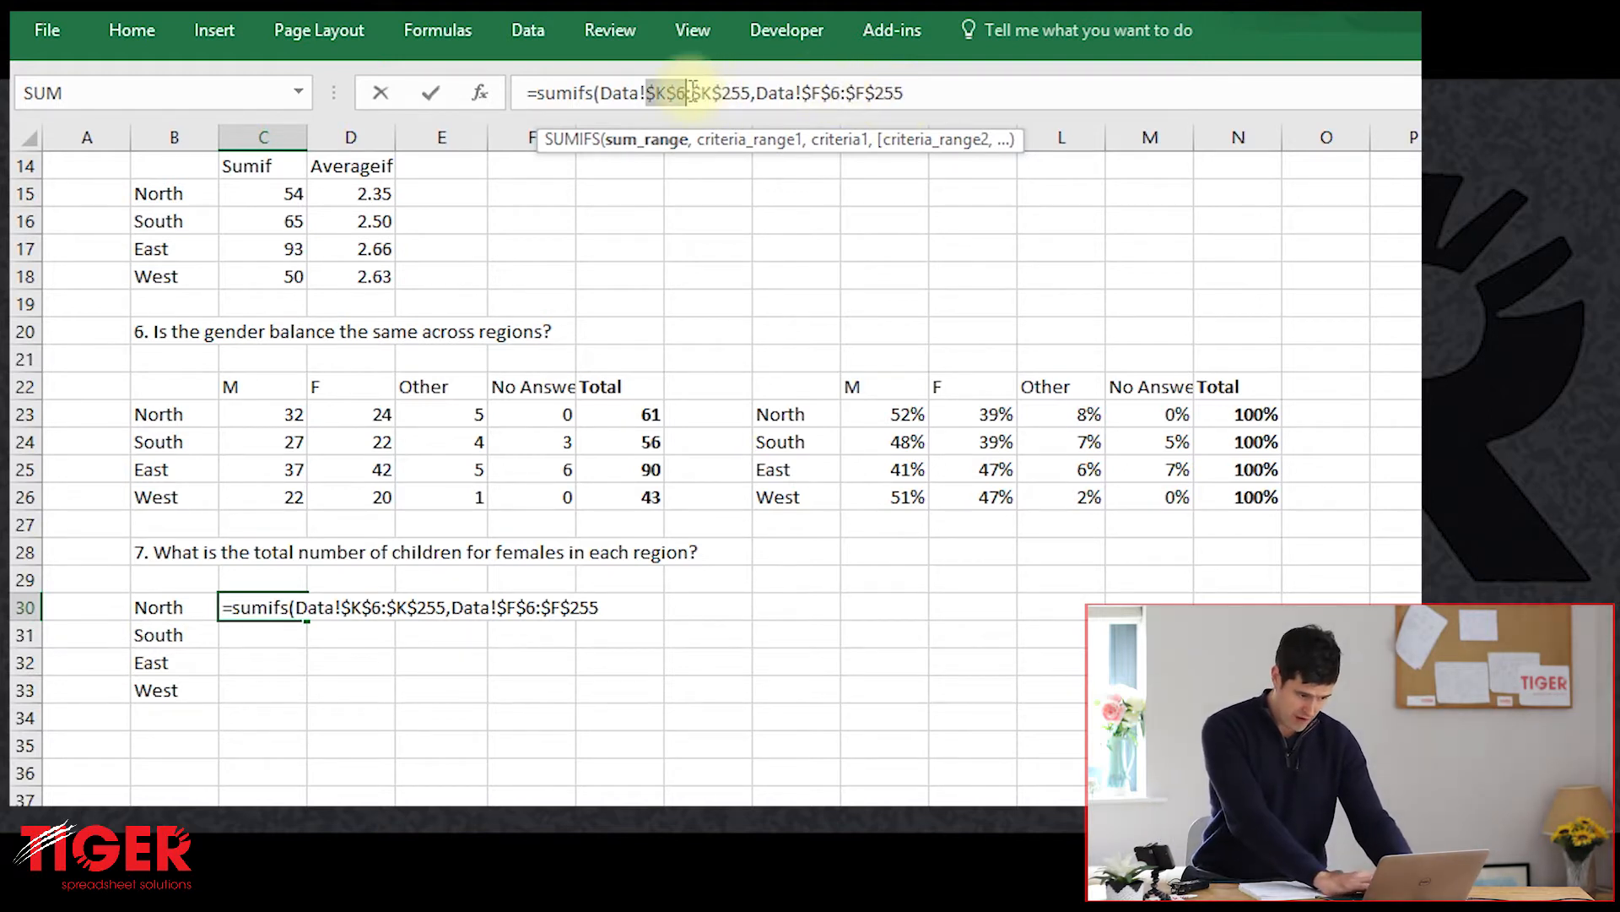
Step: Set the first criterion of the SUMIFS formula to "F" and proceed to the second criteria range
{"action": "left_click", "coordinate": [796, 94]}
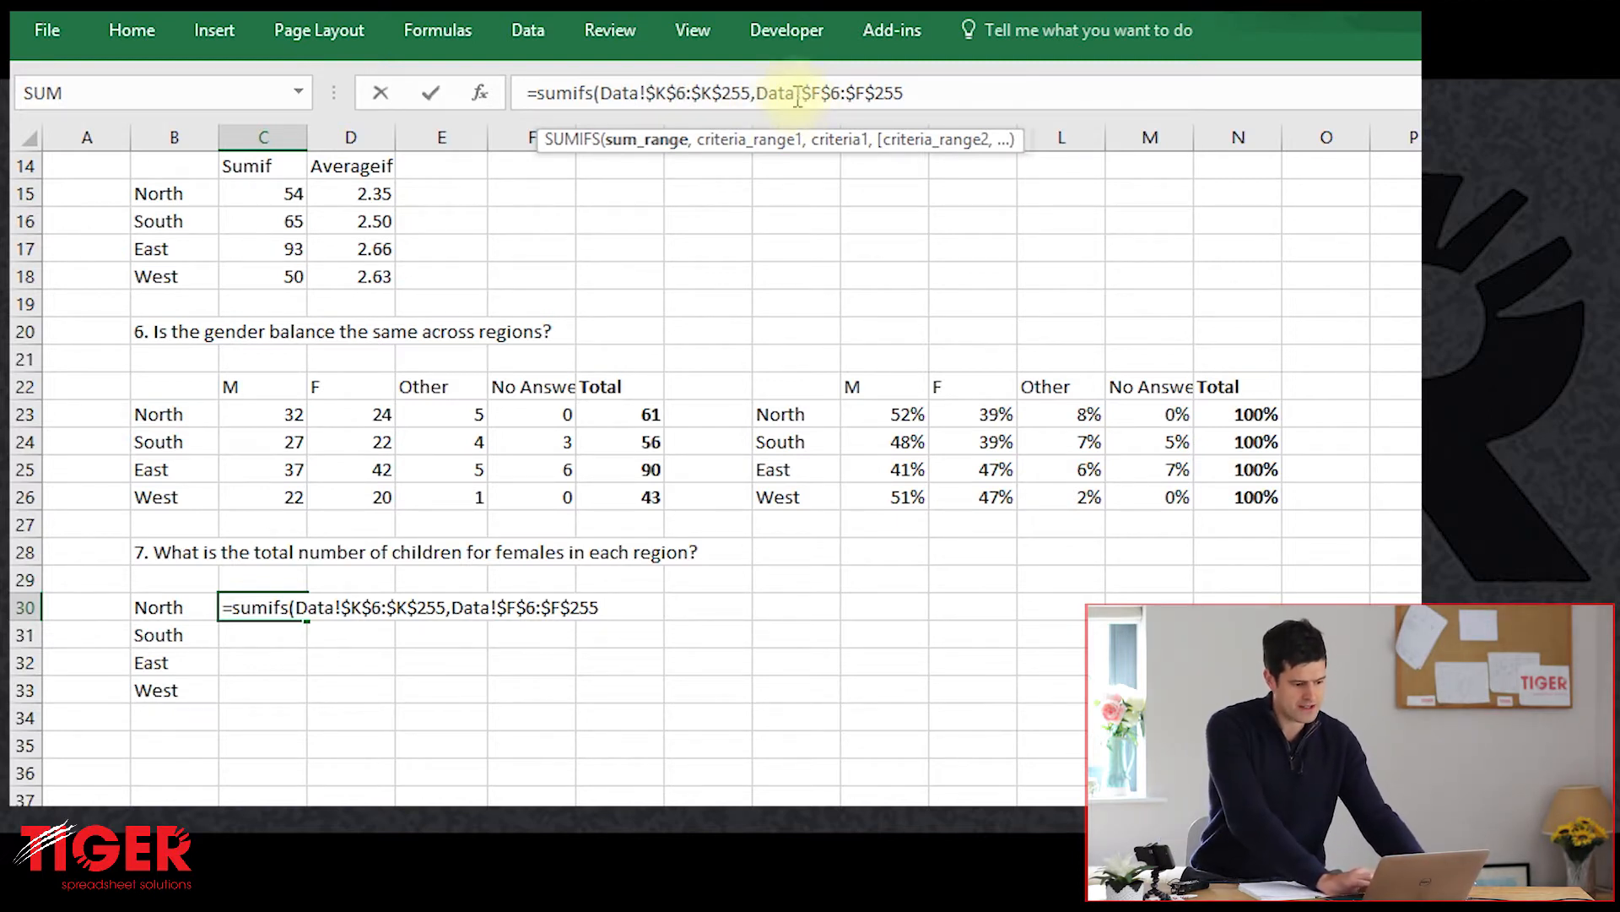
{"action": "left_click", "coordinate": [909, 93]}
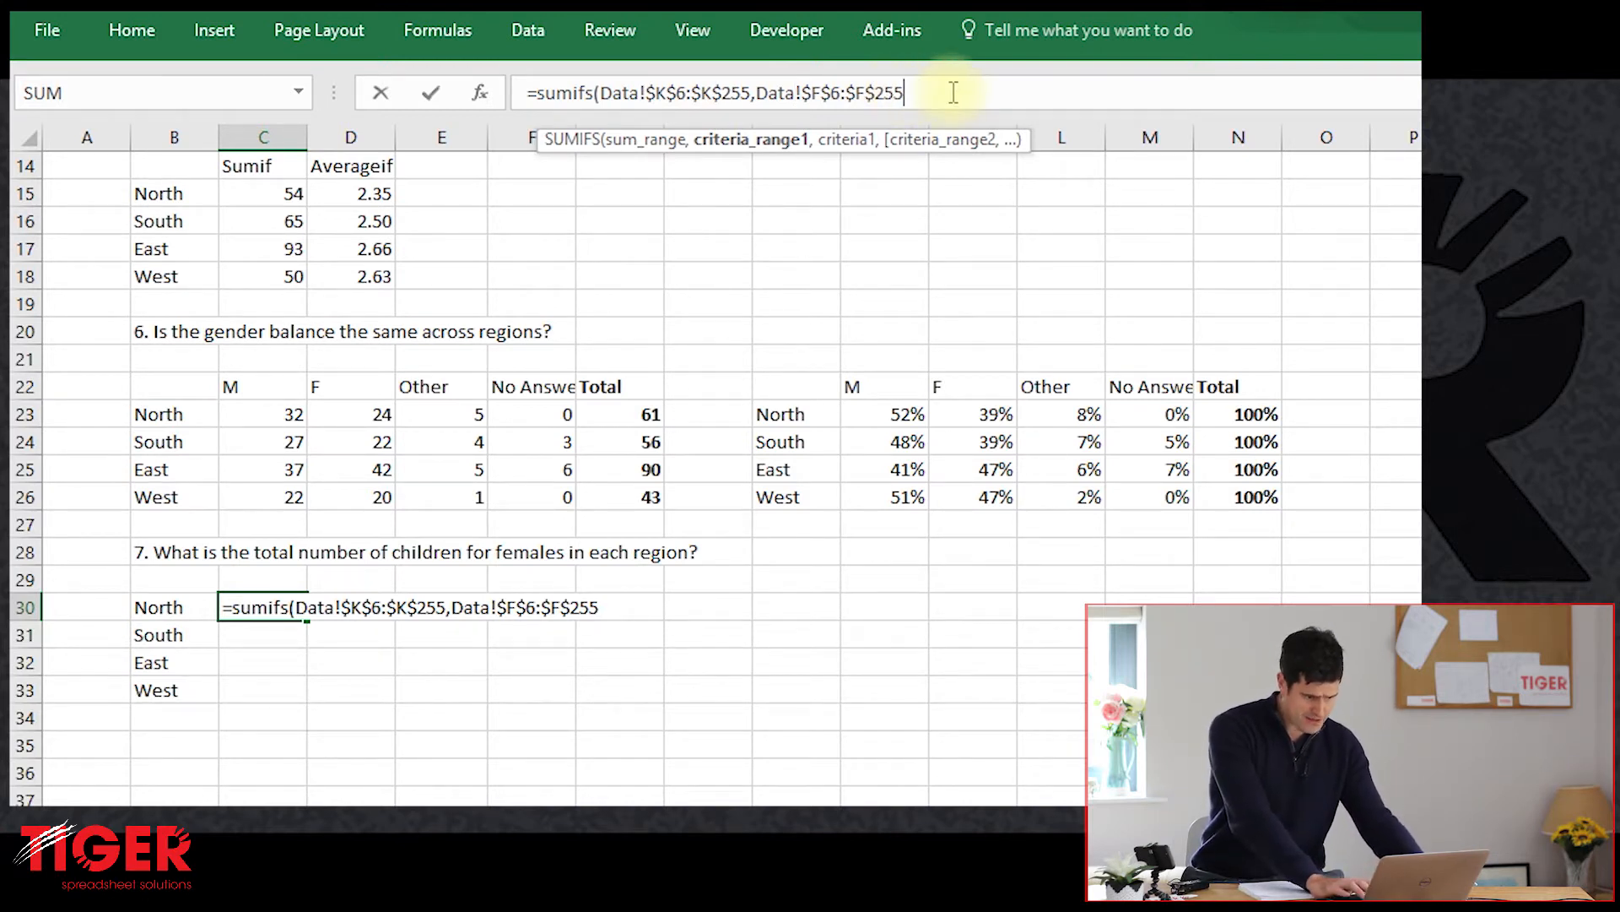
{"action": "type", "text": ",\"F\""}
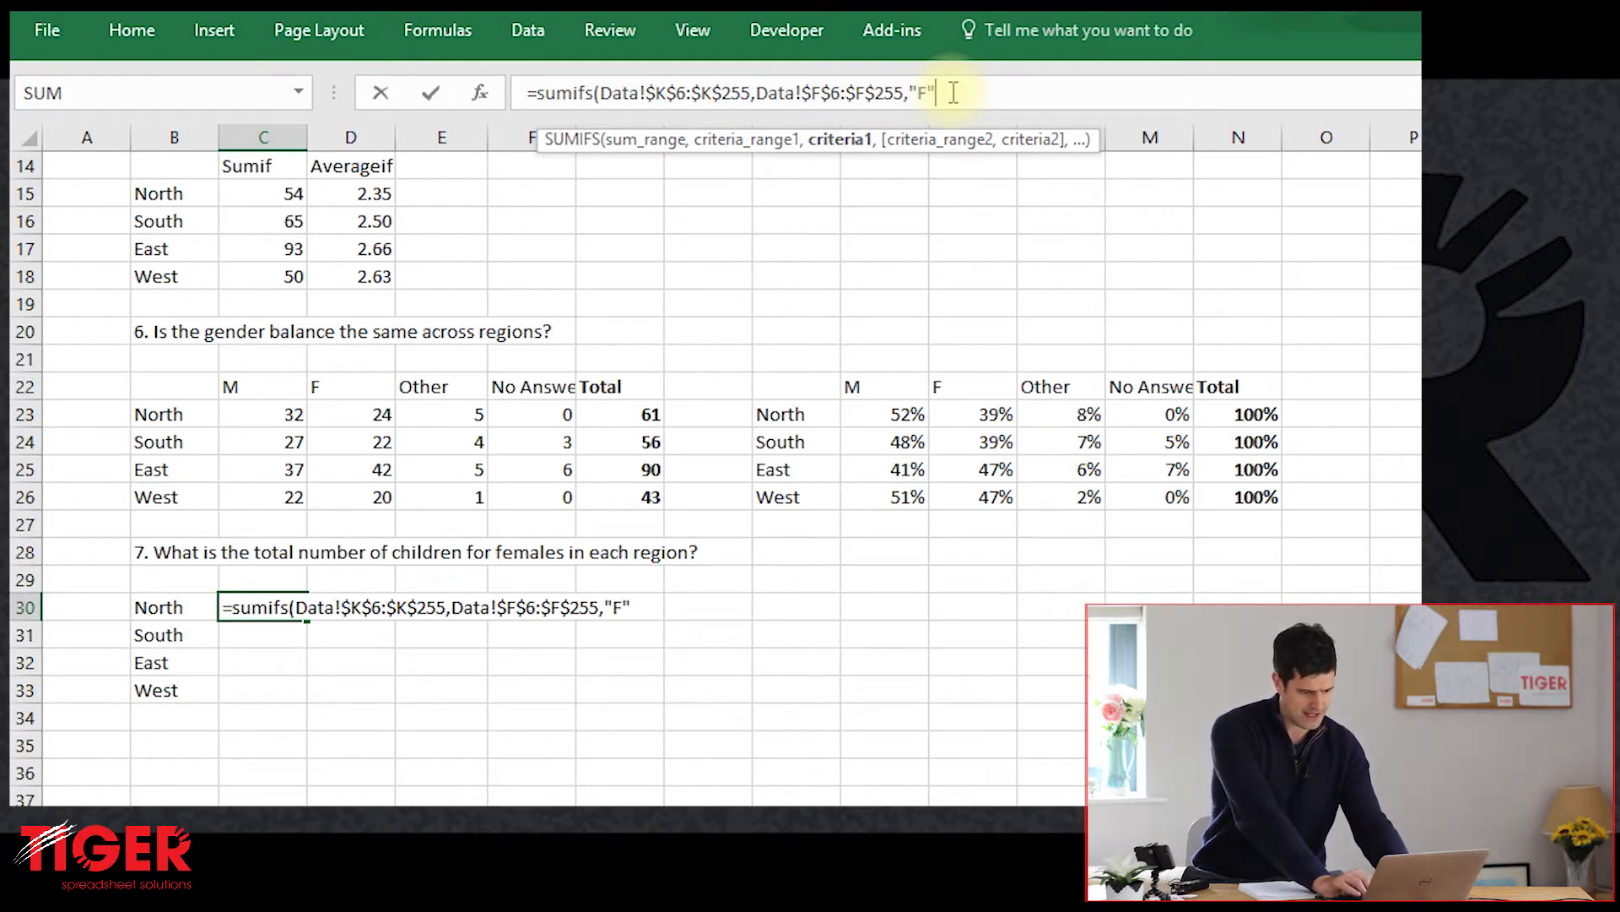
{"action": "type", "text": ","}
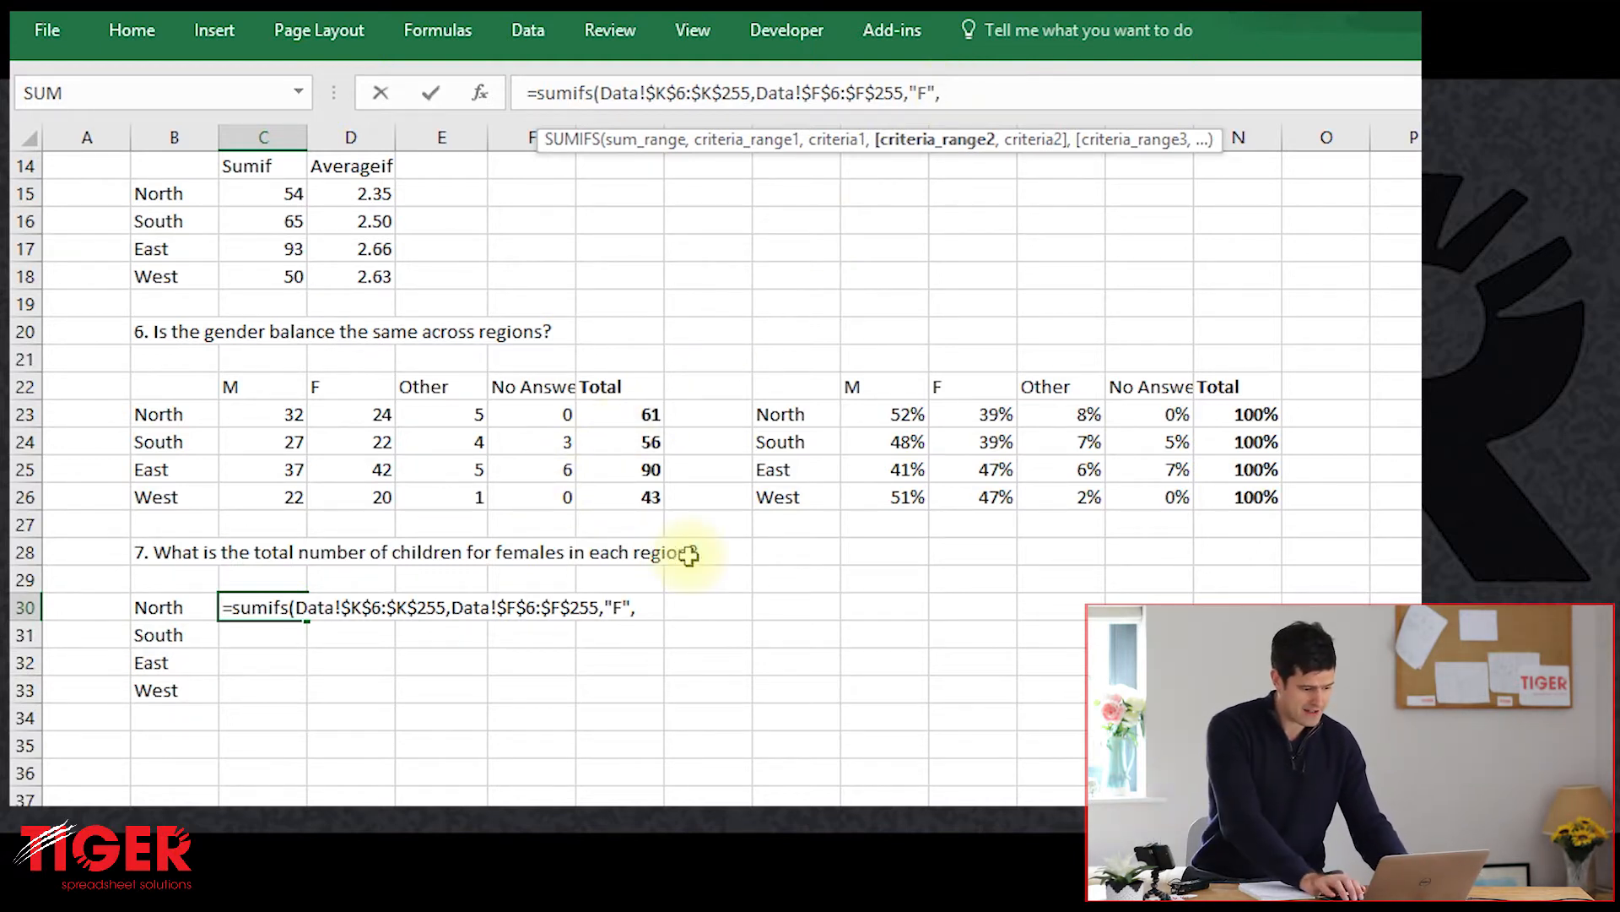
Step: Set the second criteria range to the Region column, Data!G6:G255, and proceed to its criterion
{"action": "key", "text": "ctrl+Page_Up"}
{"action": "key", "text": "ctrl+Page_Up"}
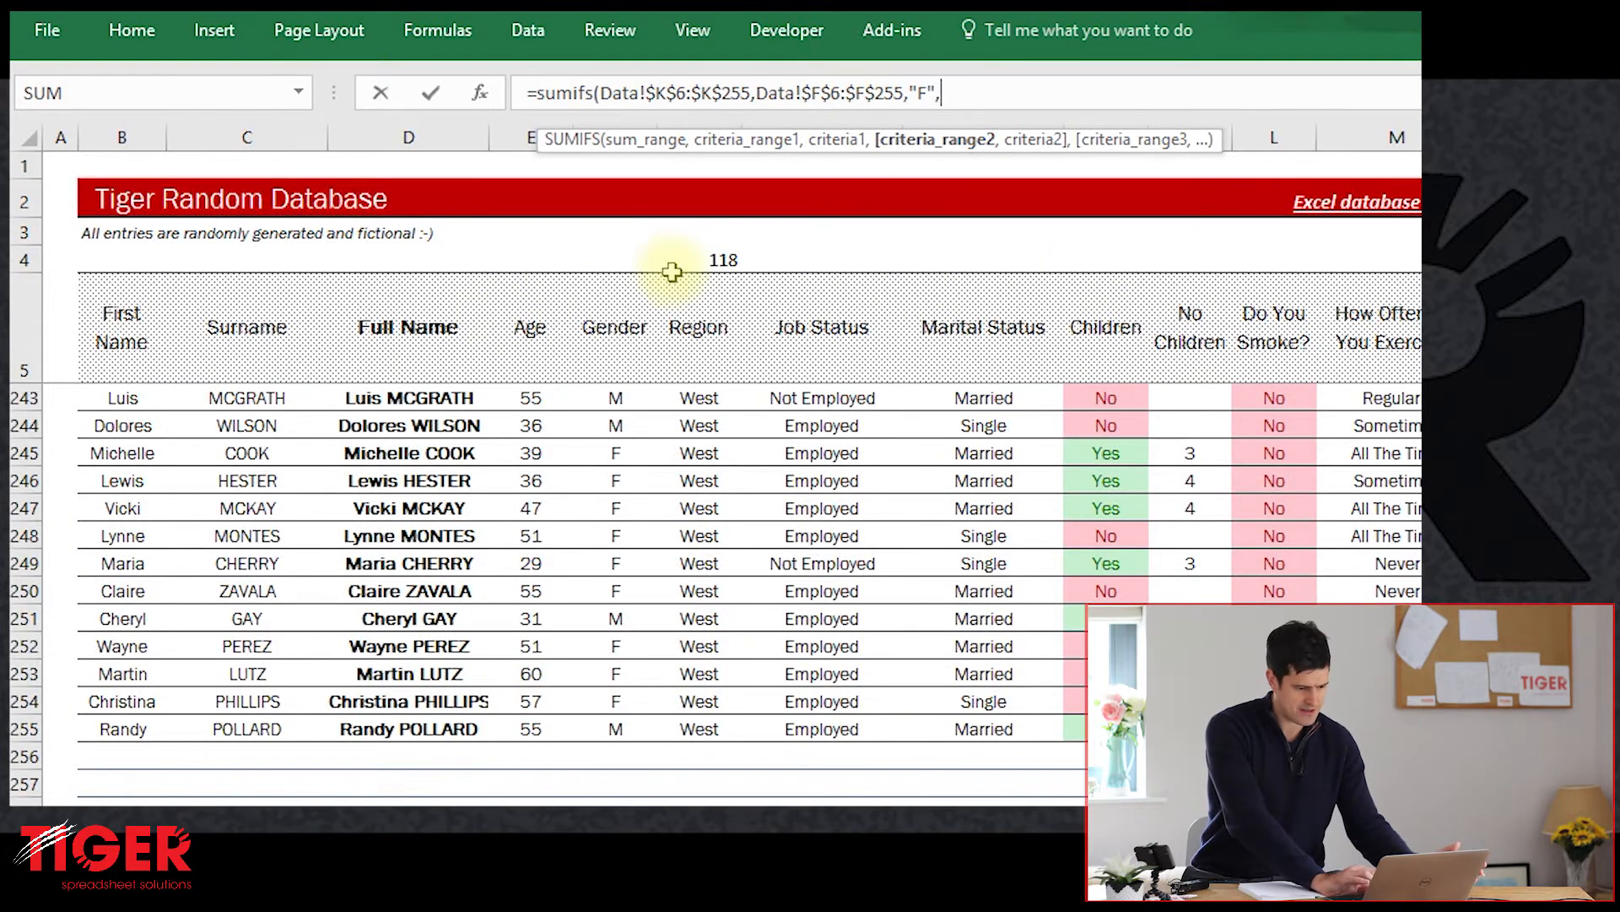
{"action": "left_click", "coordinate": [669, 307]}
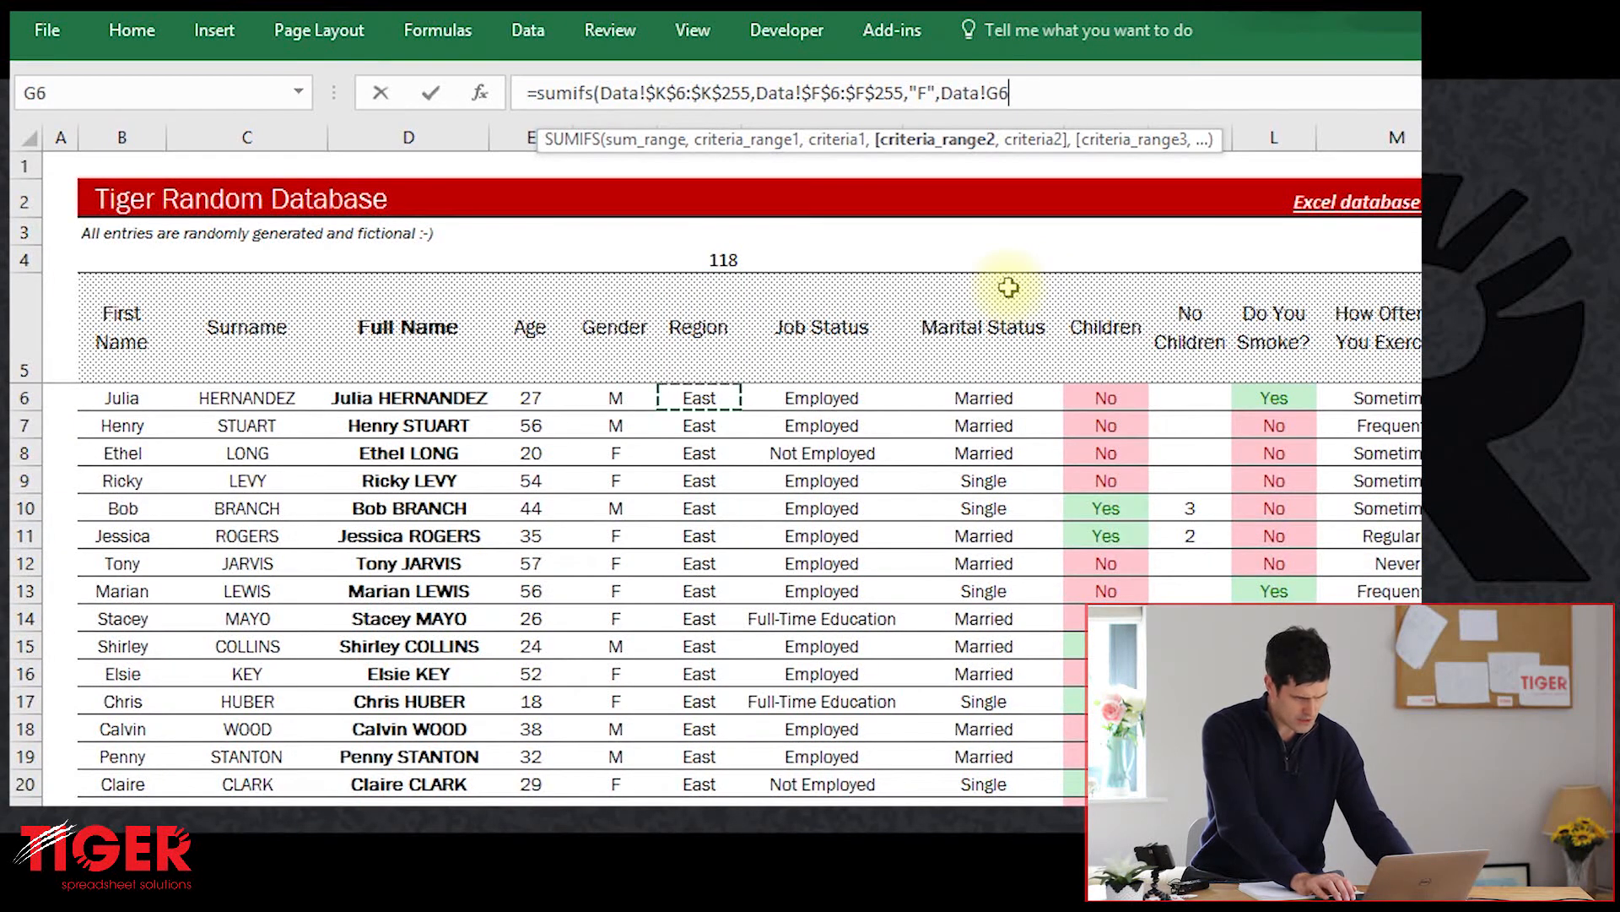
{"action": "key", "text": "ctrl+shift+Down"}
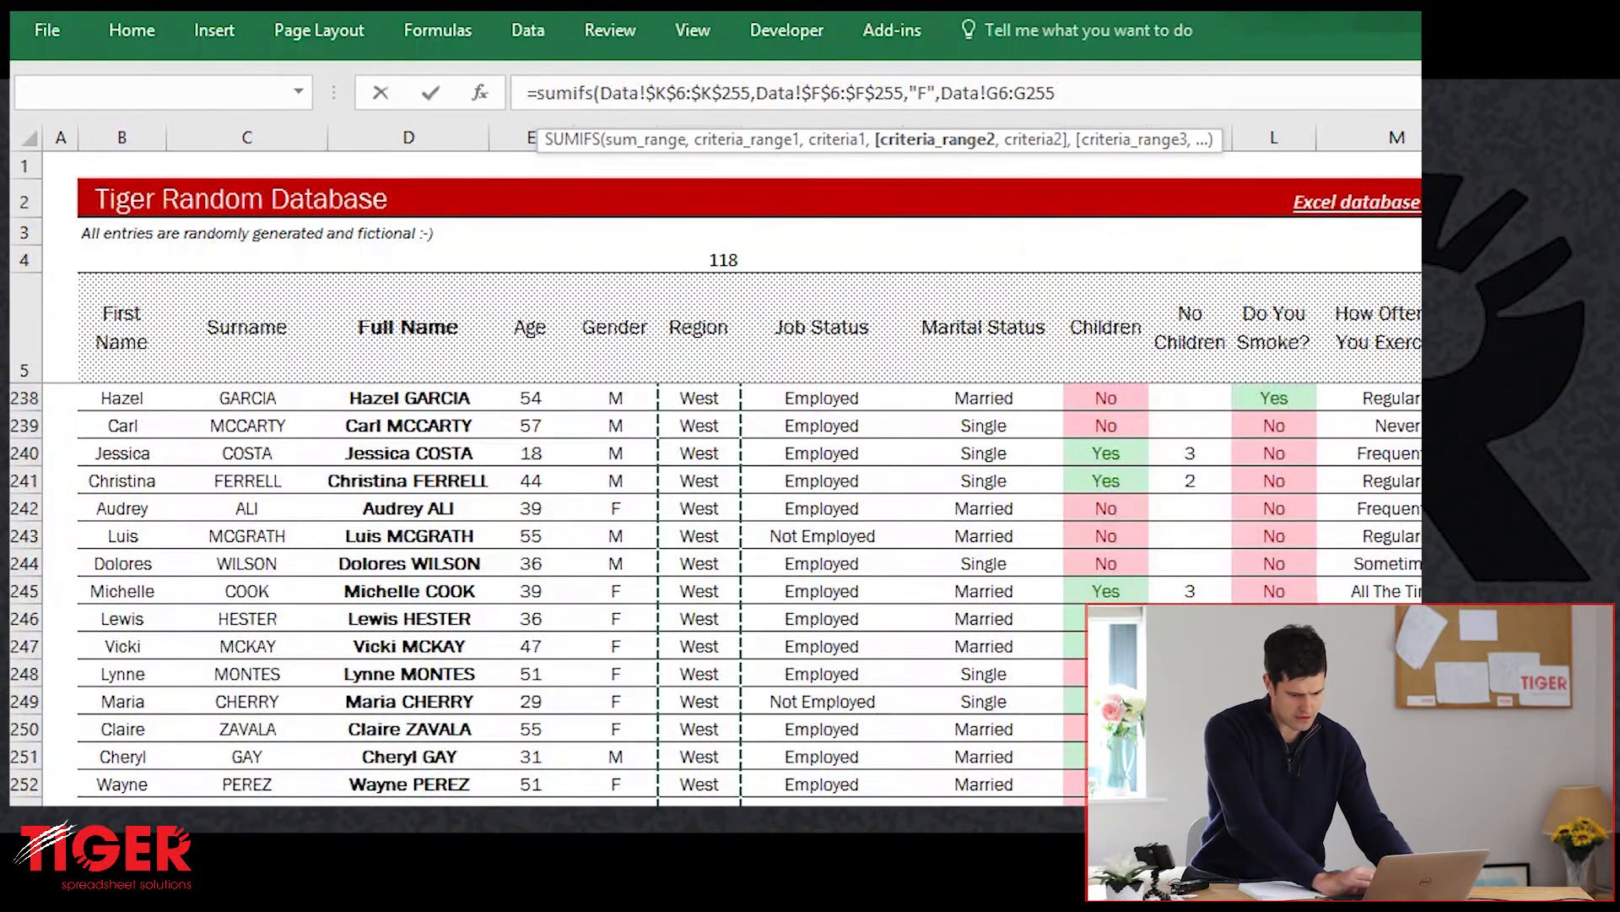
{"action": "scroll", "coordinate": [1330, 459], "scroll_direction": "down", "scroll_amount": 2}
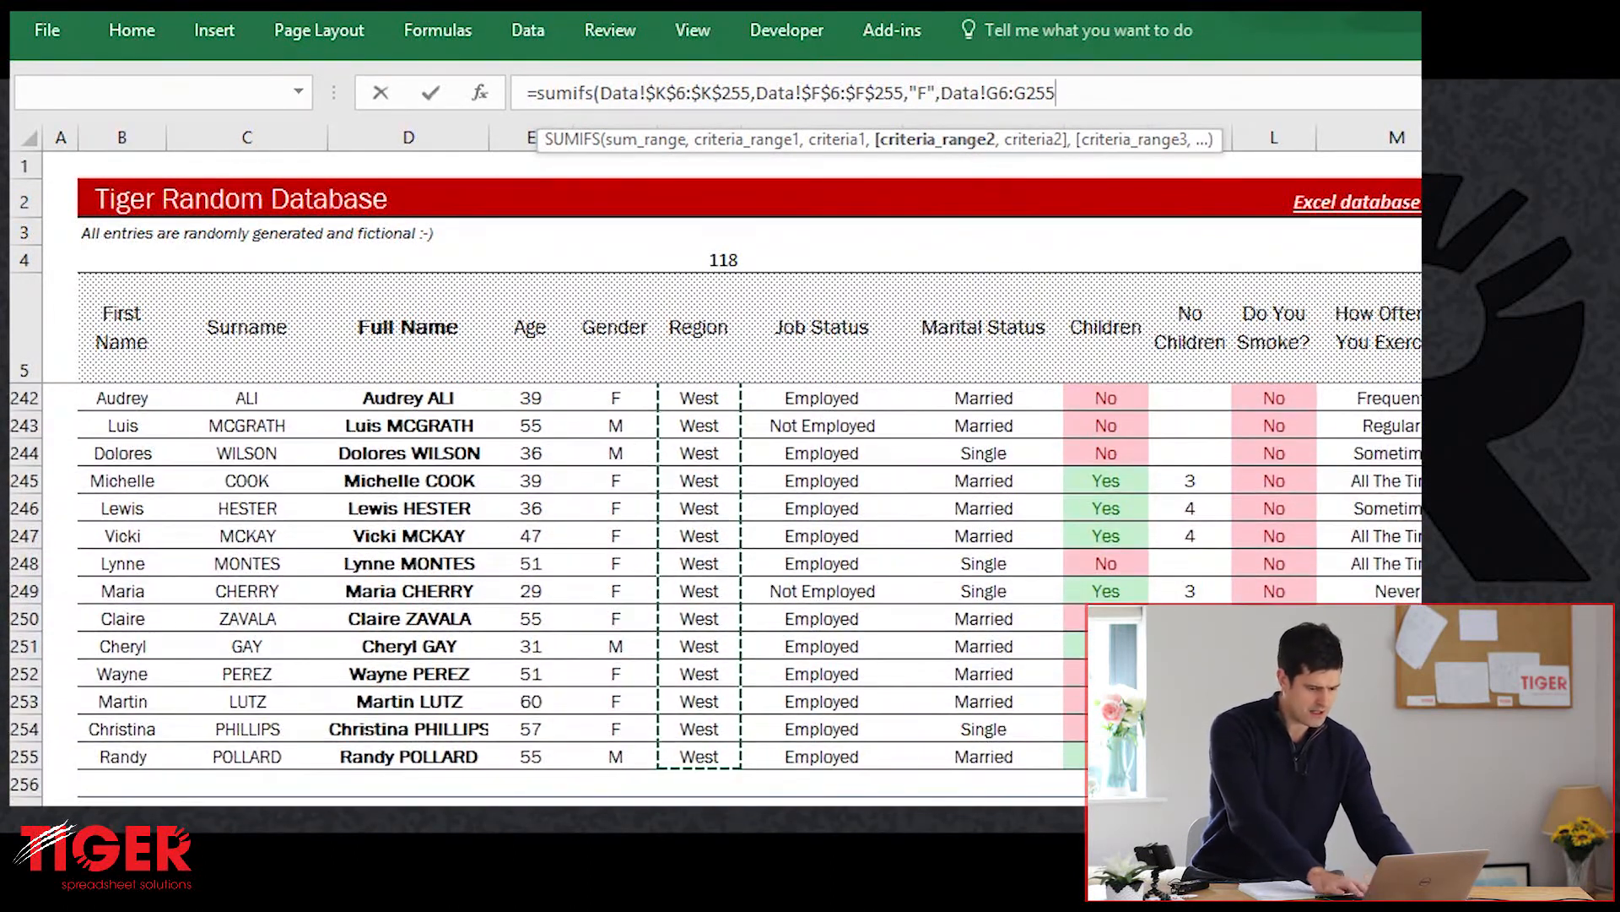
{"action": "type", "text": ","}
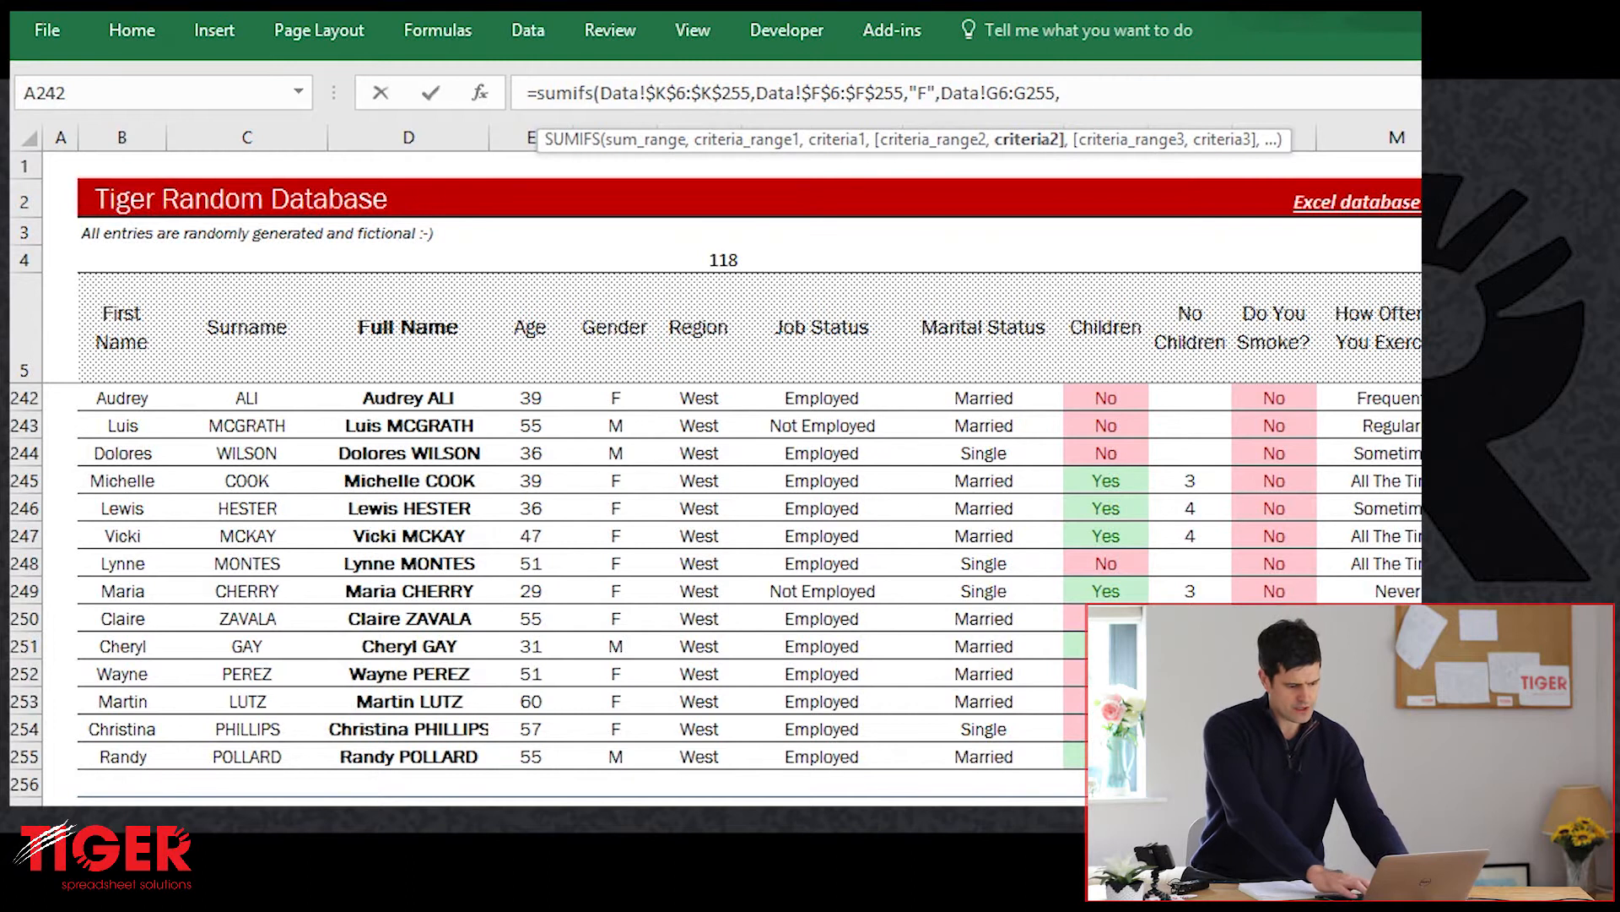
Step: Set the second criterion to "North", enter the SUMIFS formula and select cell C30 again
{"action": "type", "text": "\"NOrth"}
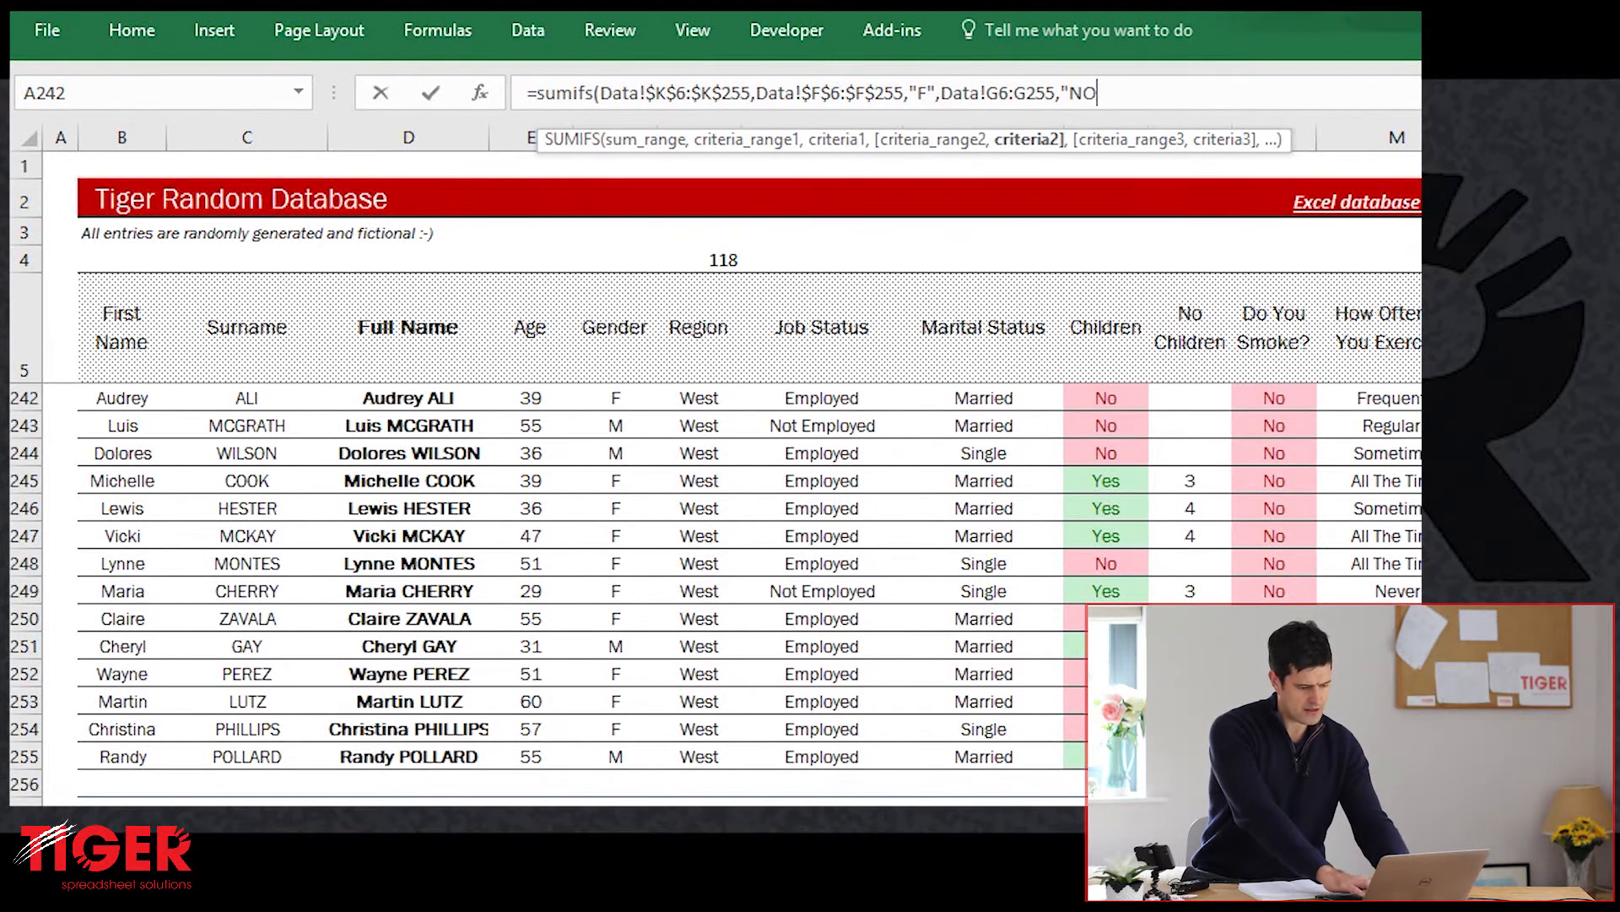
{"action": "key", "text": "BackSpace"}
{"action": "key", "text": "BackSpace"}
{"action": "key", "text": "BackSpace"}
{"action": "key", "text": "BackSpace"}
{"action": "type", "text": "orth\""}
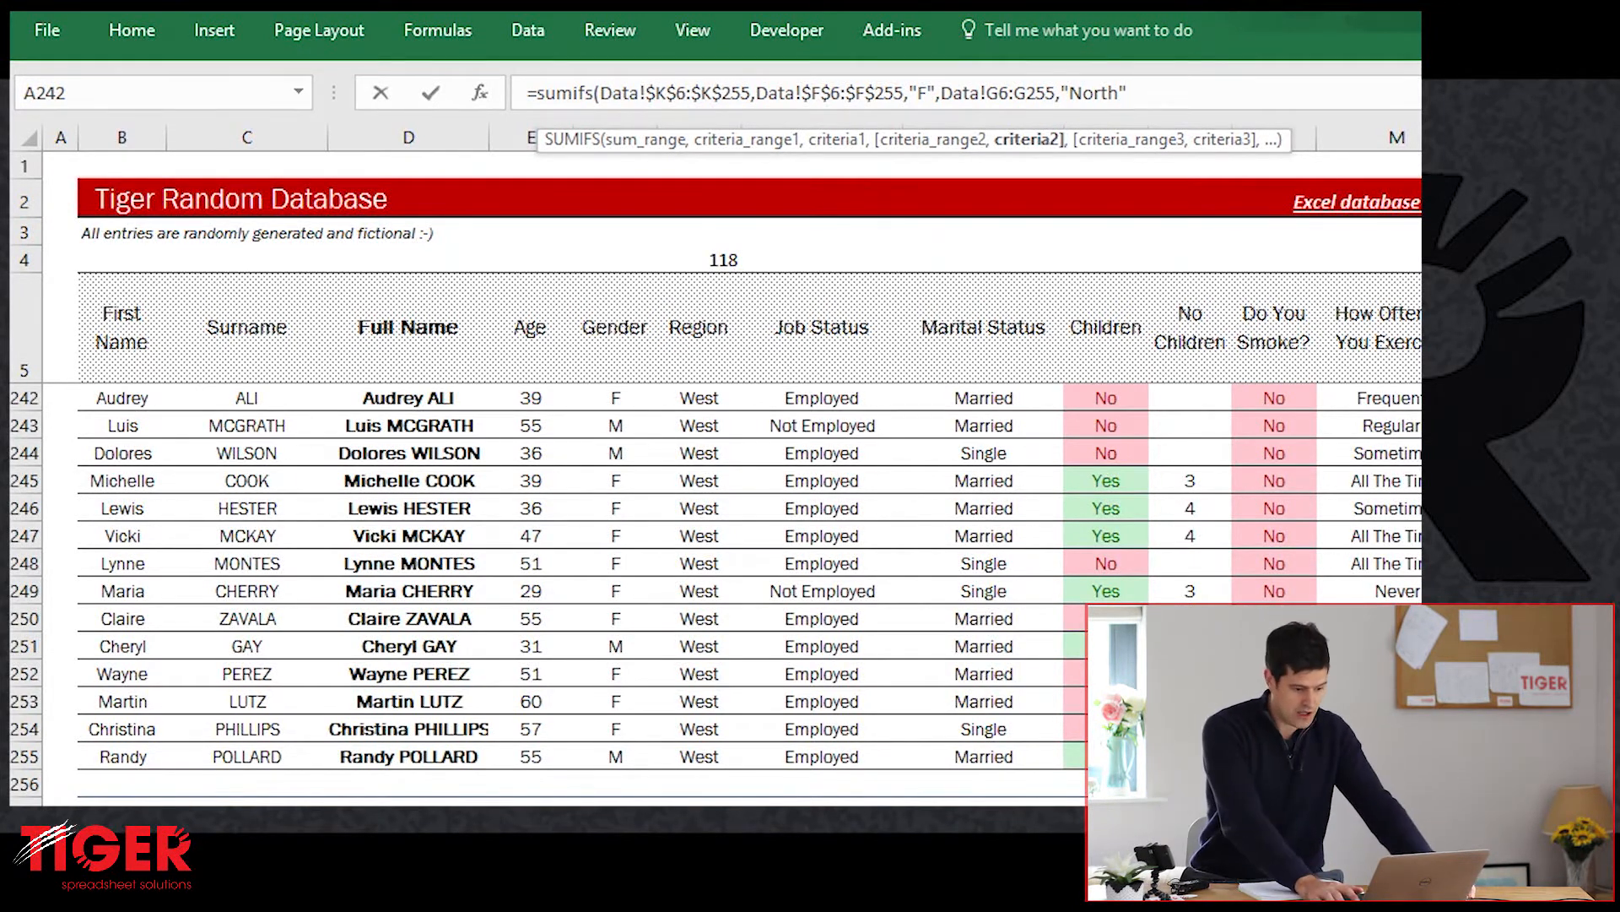
{"action": "key", "text": "Return"}
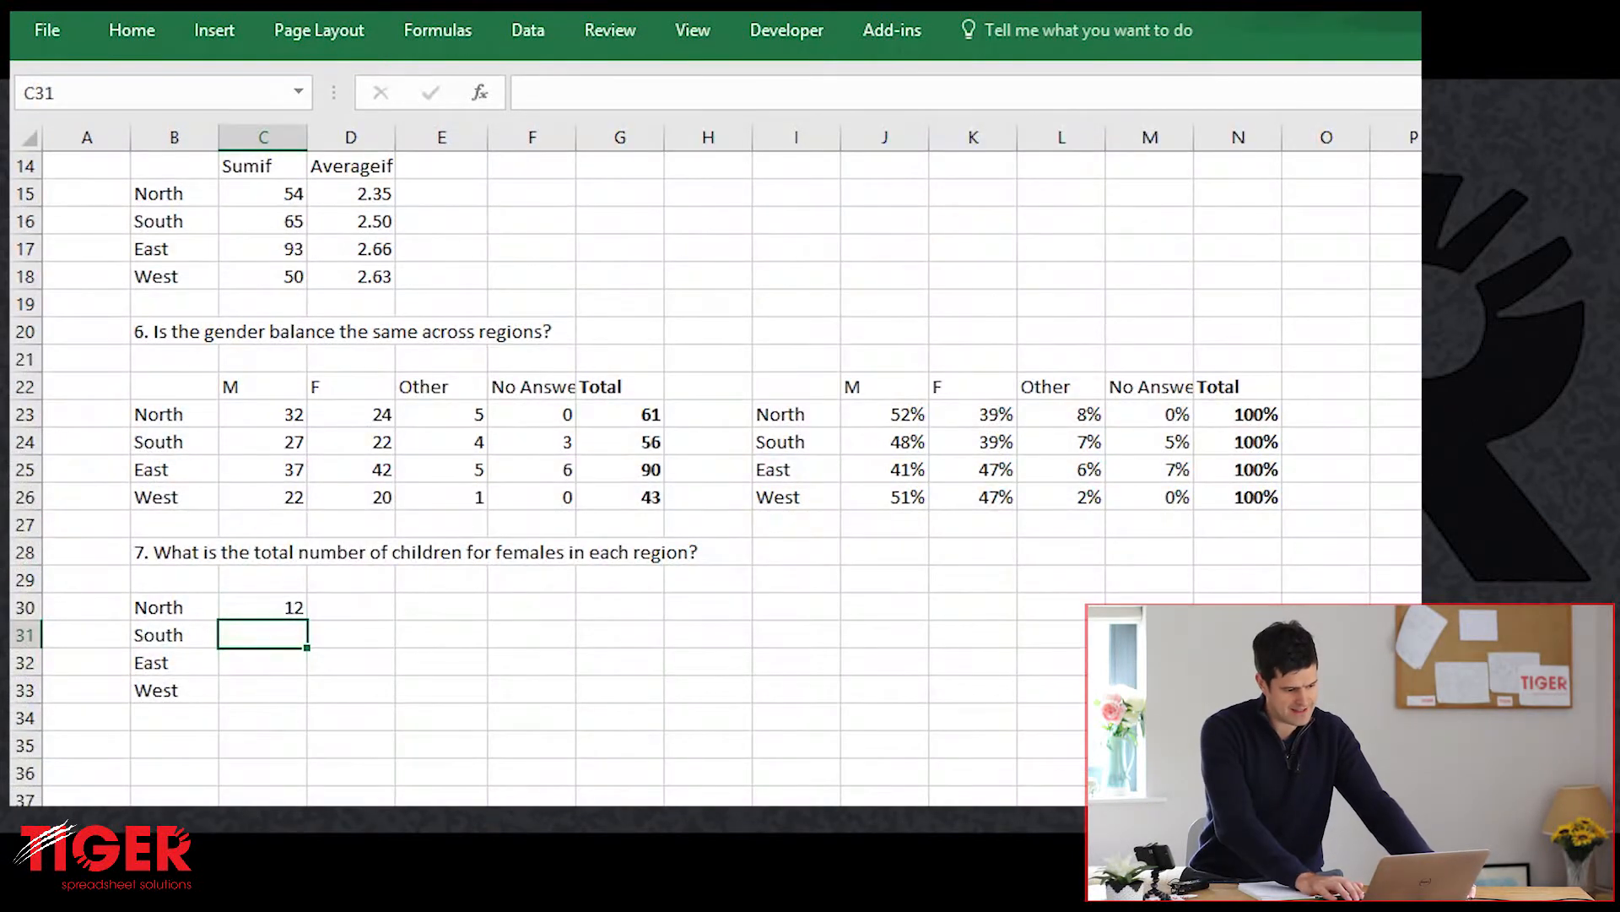
{"action": "left_click", "coordinate": [263, 606]}
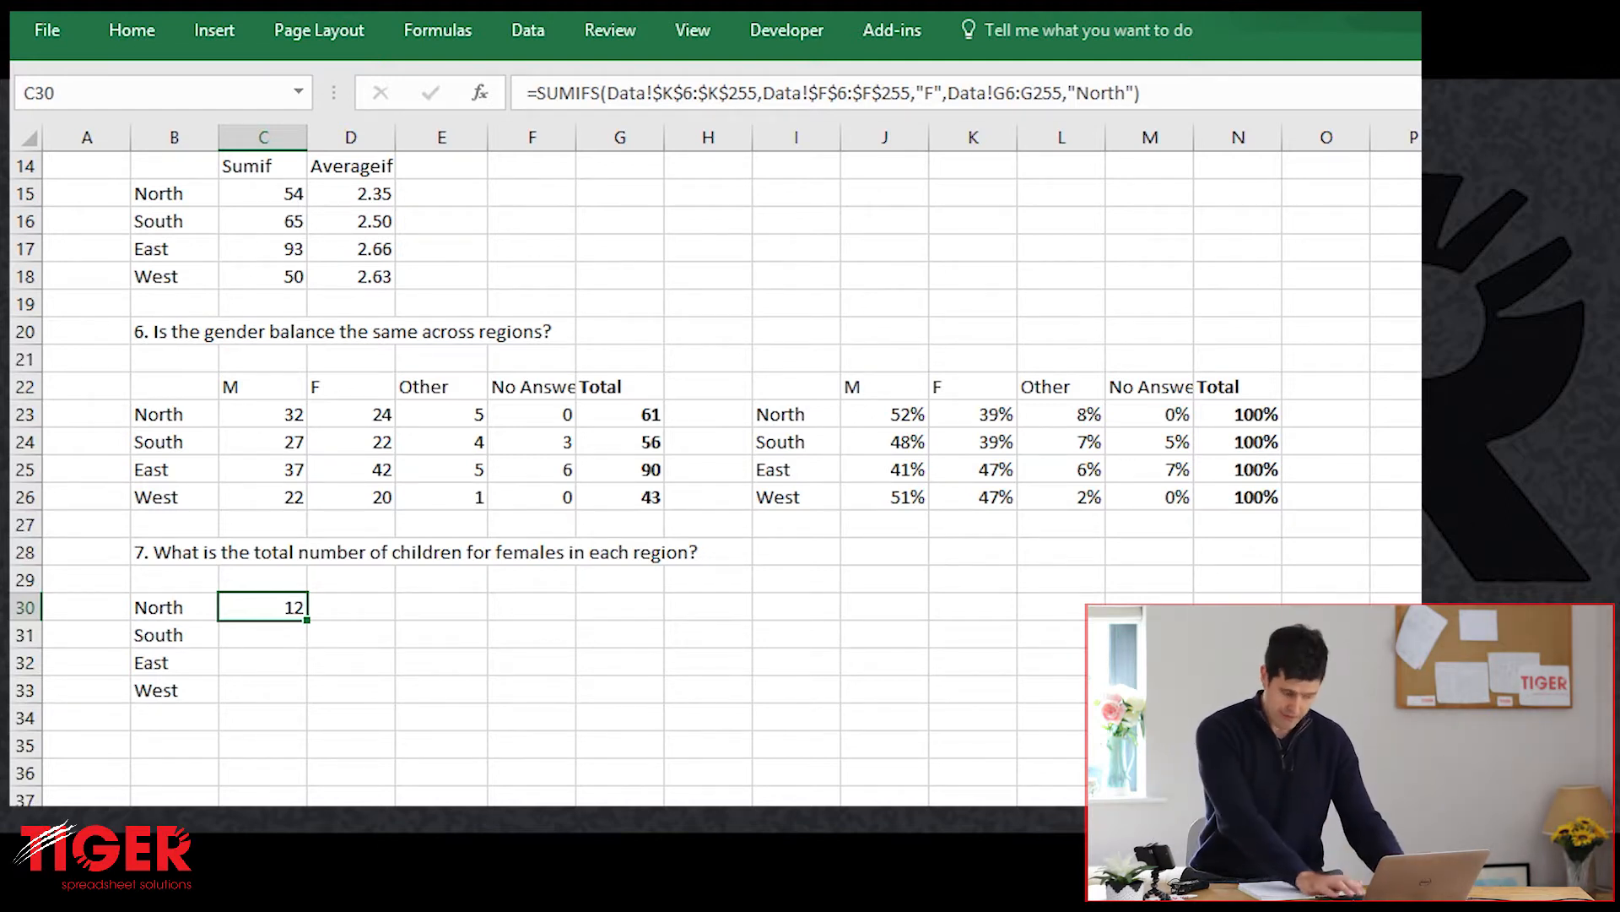
Step: Select the whole block of records on the Data sheet, starting from the First Name cell in row 6
{"action": "key", "text": "ctrl+Page_Up"}
{"action": "key", "text": "Left"}
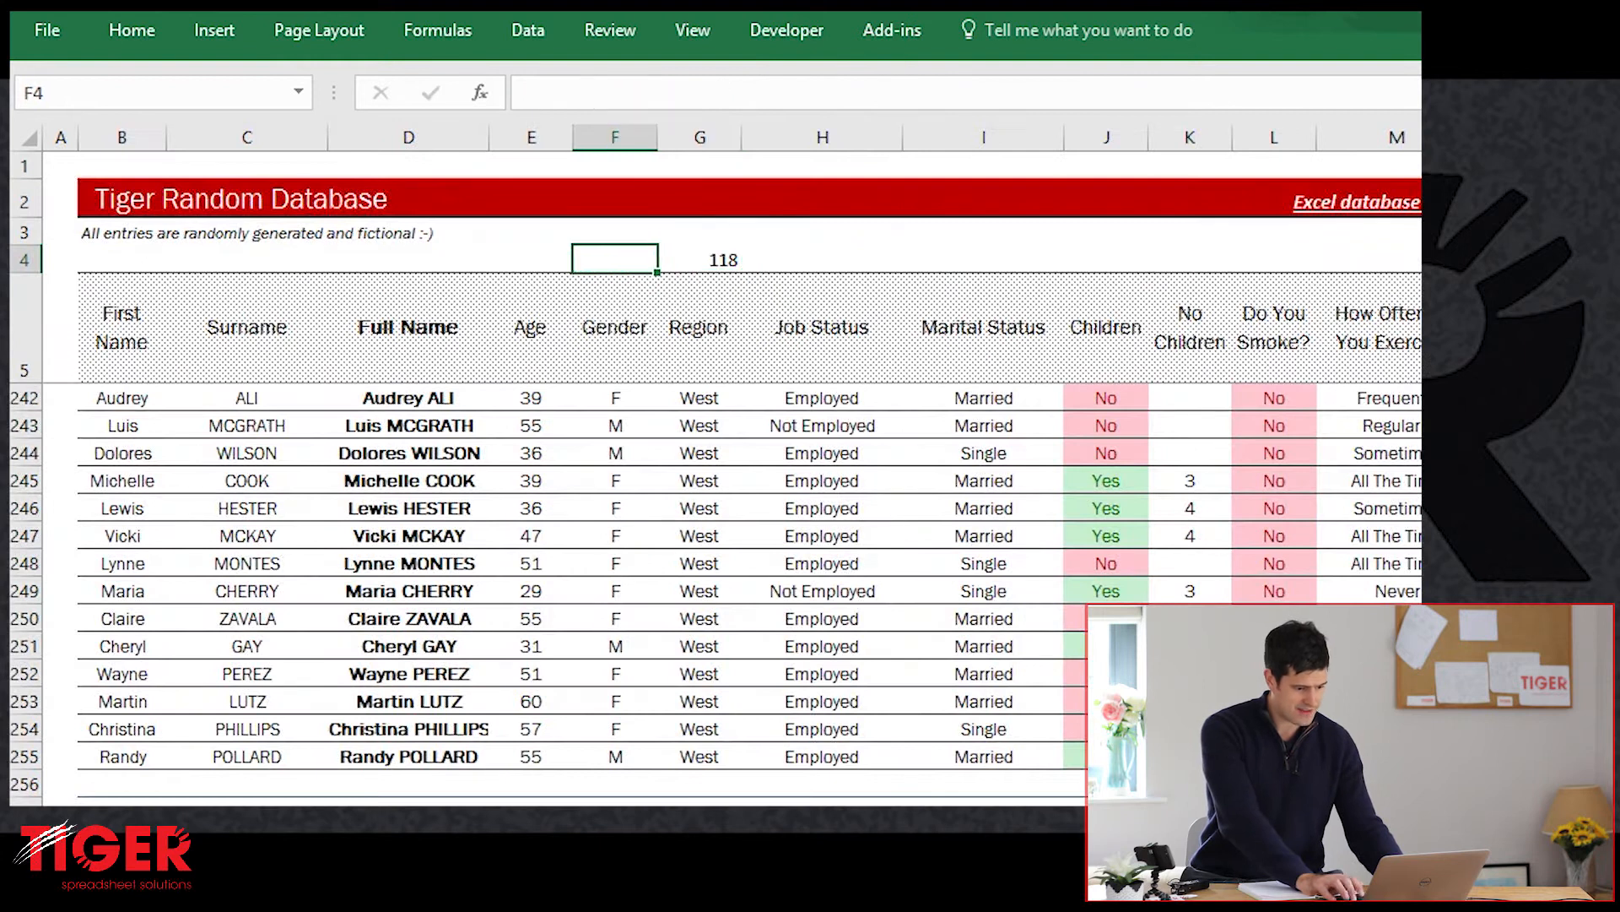
{"action": "key", "text": "Down"}
{"action": "key", "text": "Down"}
{"action": "key", "text": "Right"}
{"action": "key", "text": "Right"}
{"action": "key", "text": "Left"}
{"action": "key", "text": "Right"}
{"action": "key", "text": "Right"}
{"action": "key", "text": "Left"}
{"action": "key", "text": "Left"}
{"action": "key", "text": "Down"}
{"action": "key", "text": "Down"}
{"action": "key", "text": "Down"}
{"action": "key", "text": "Up"}
{"action": "key", "text": "Up"}
{"action": "key", "text": "Up"}
{"action": "key", "text": "Left"}
{"action": "key", "text": "Left"}
{"action": "key", "text": "Left"}
{"action": "key", "text": "Left"}
{"action": "key", "text": "Left"}
{"action": "key", "text": "Left"}
{"action": "key", "text": "Right"}
{"action": "key", "text": "ctrl+shift+Right"}
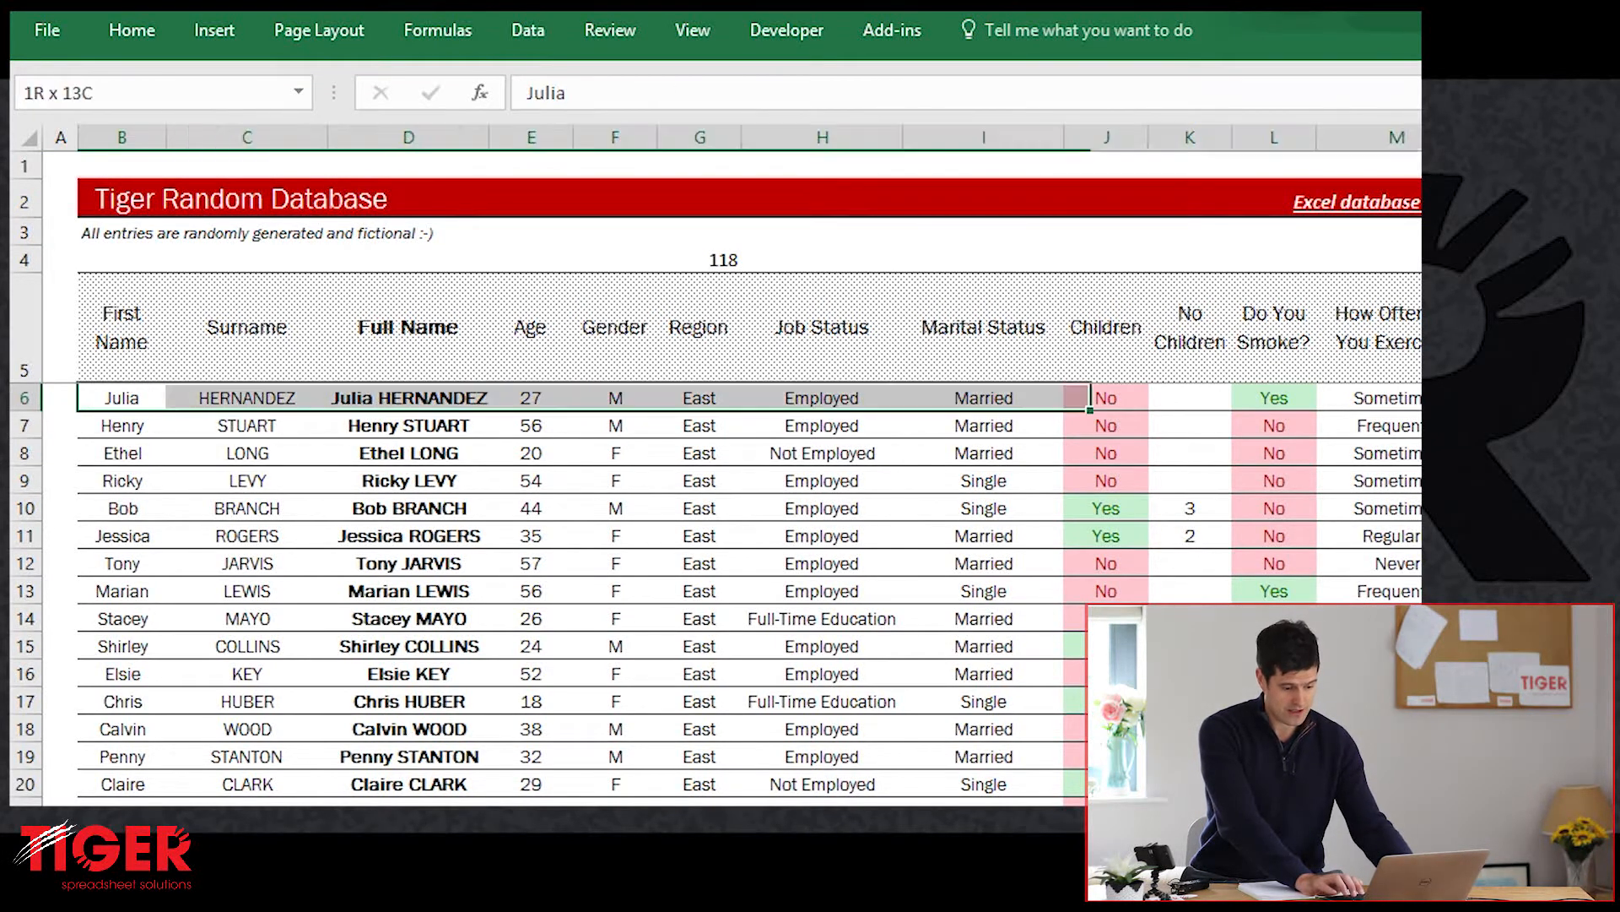
{"action": "key", "text": "ctrl+shift+Down"}
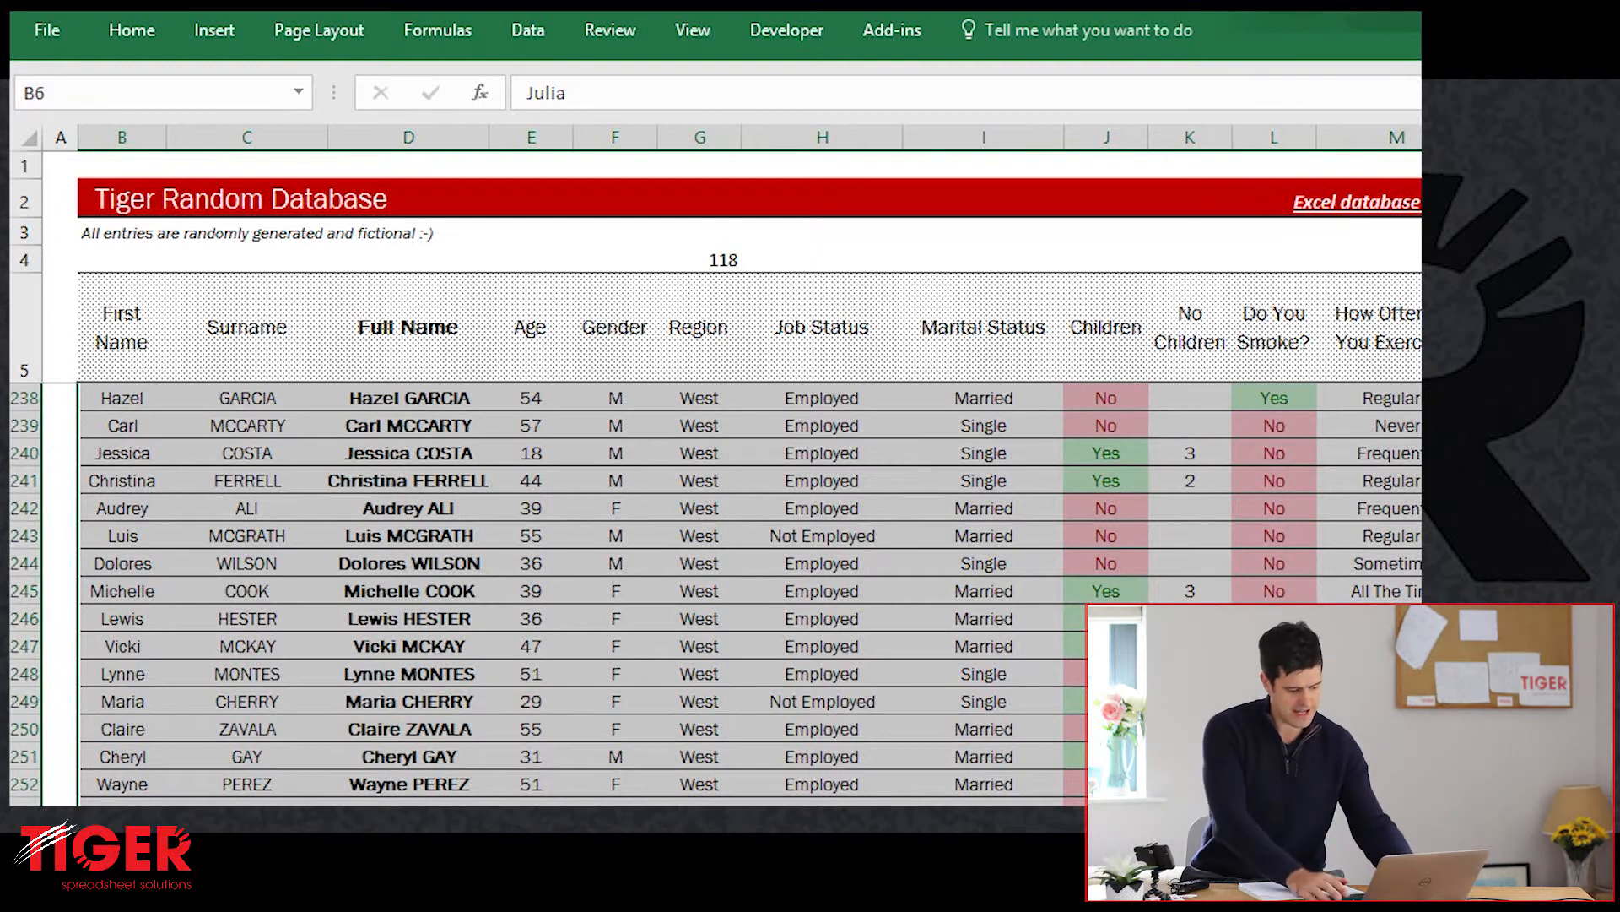
Step: Sort the selected records by Column G and then by Column F, both on values from A to Z
{"action": "key", "text": "s"}
{"action": "key", "text": "s"}
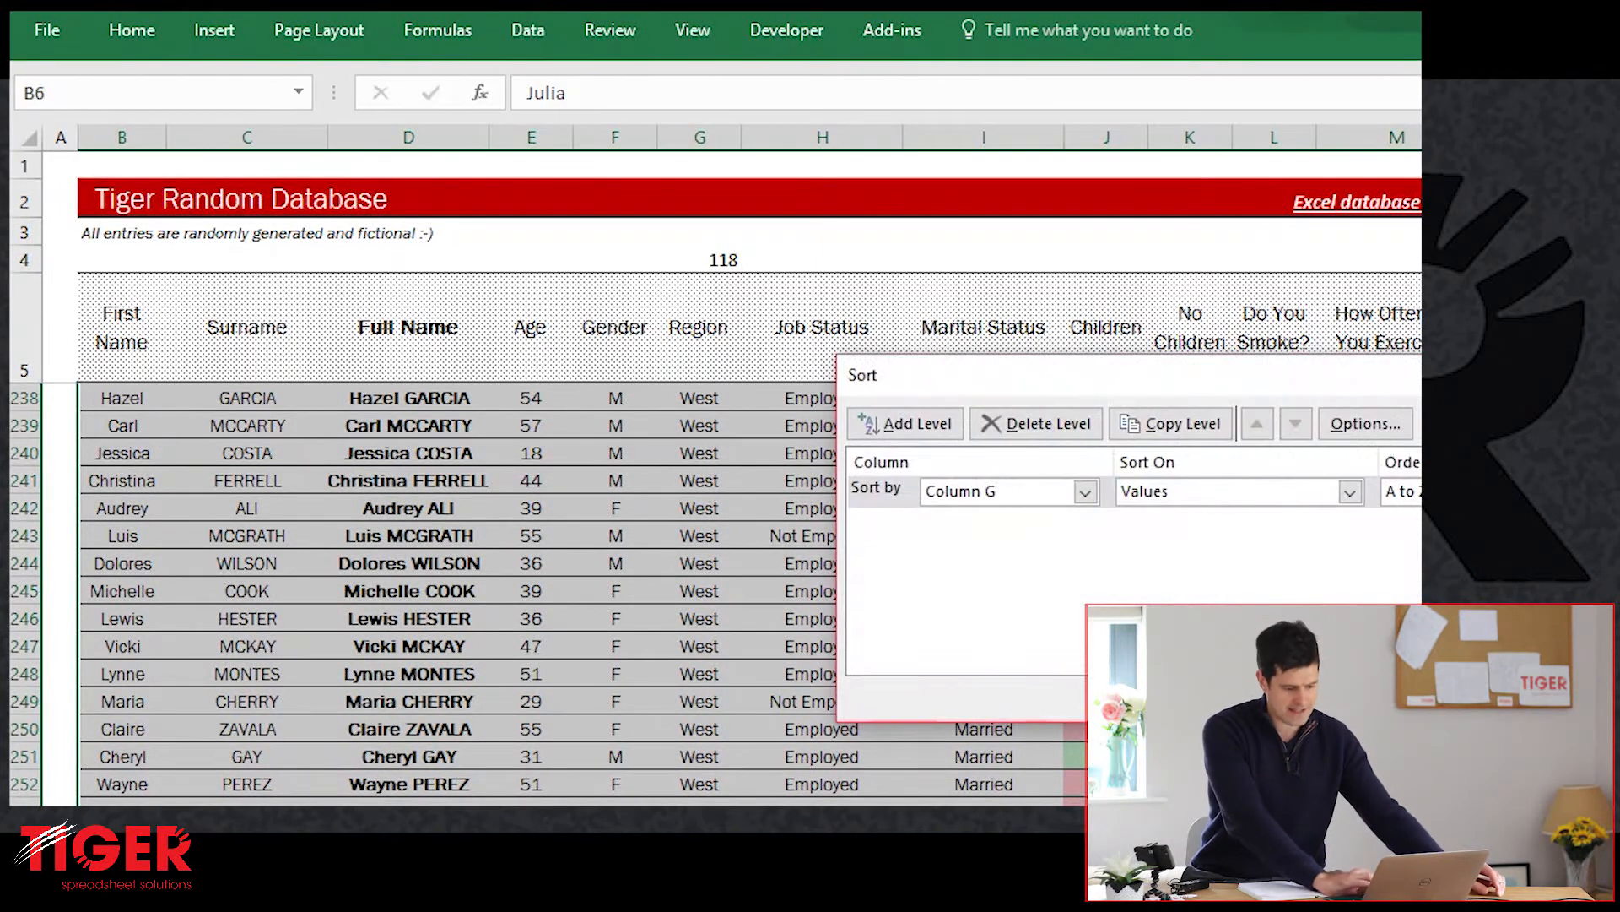
{"action": "left_click_drag", "start_coordinate": [1146, 386], "coordinate": [1077, 325]}
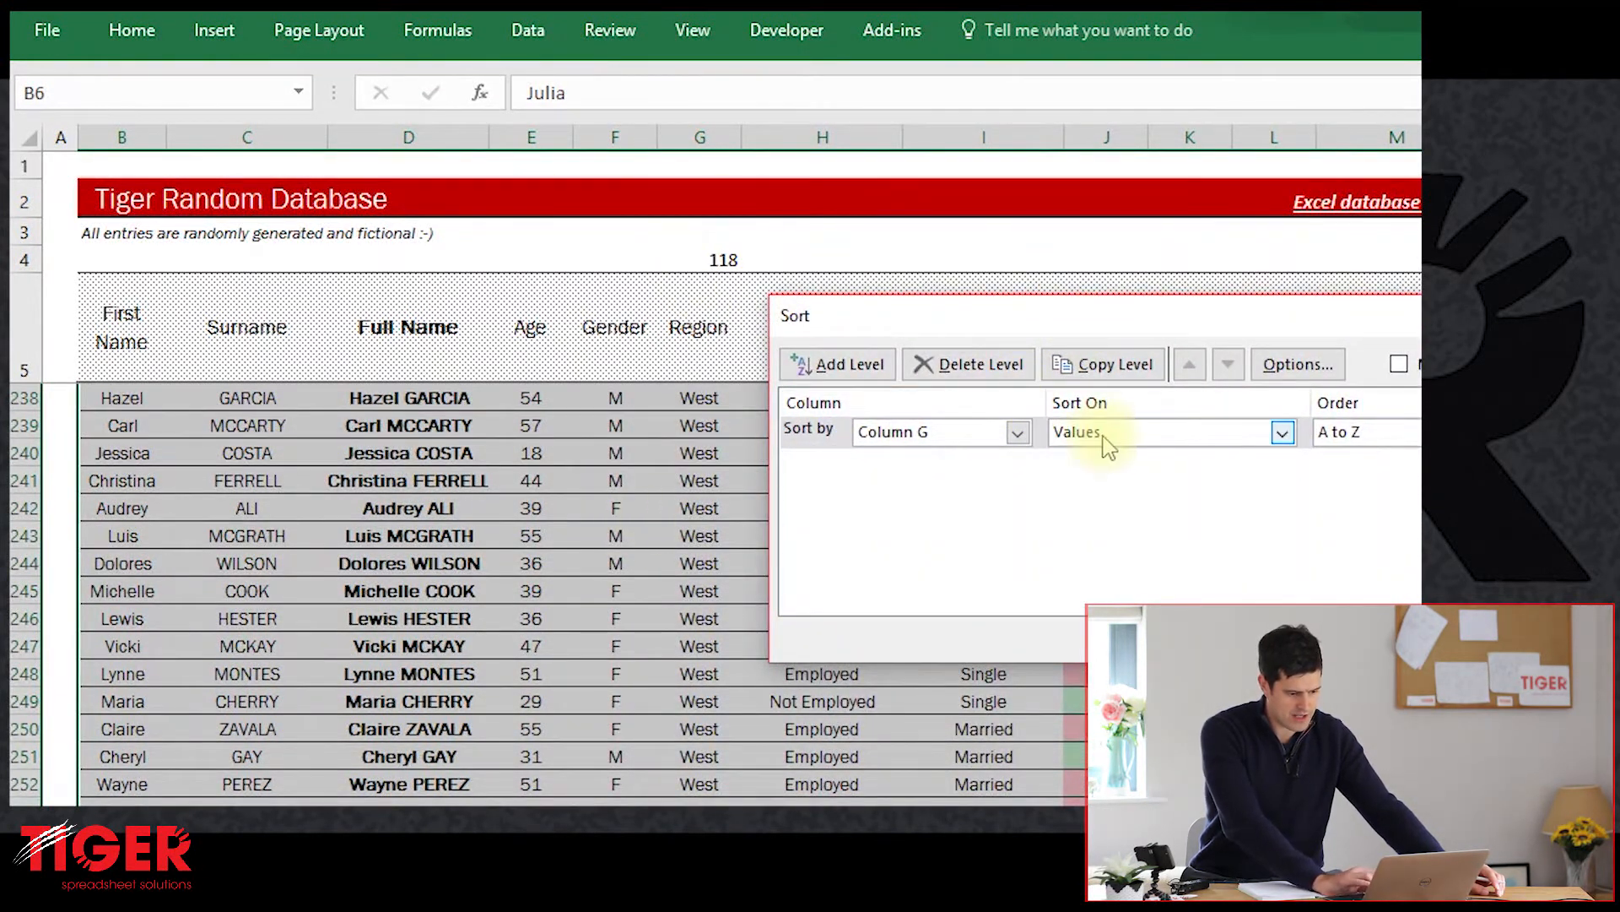
{"action": "left_click_drag", "start_coordinate": [1253, 317], "coordinate": [1135, 311]}
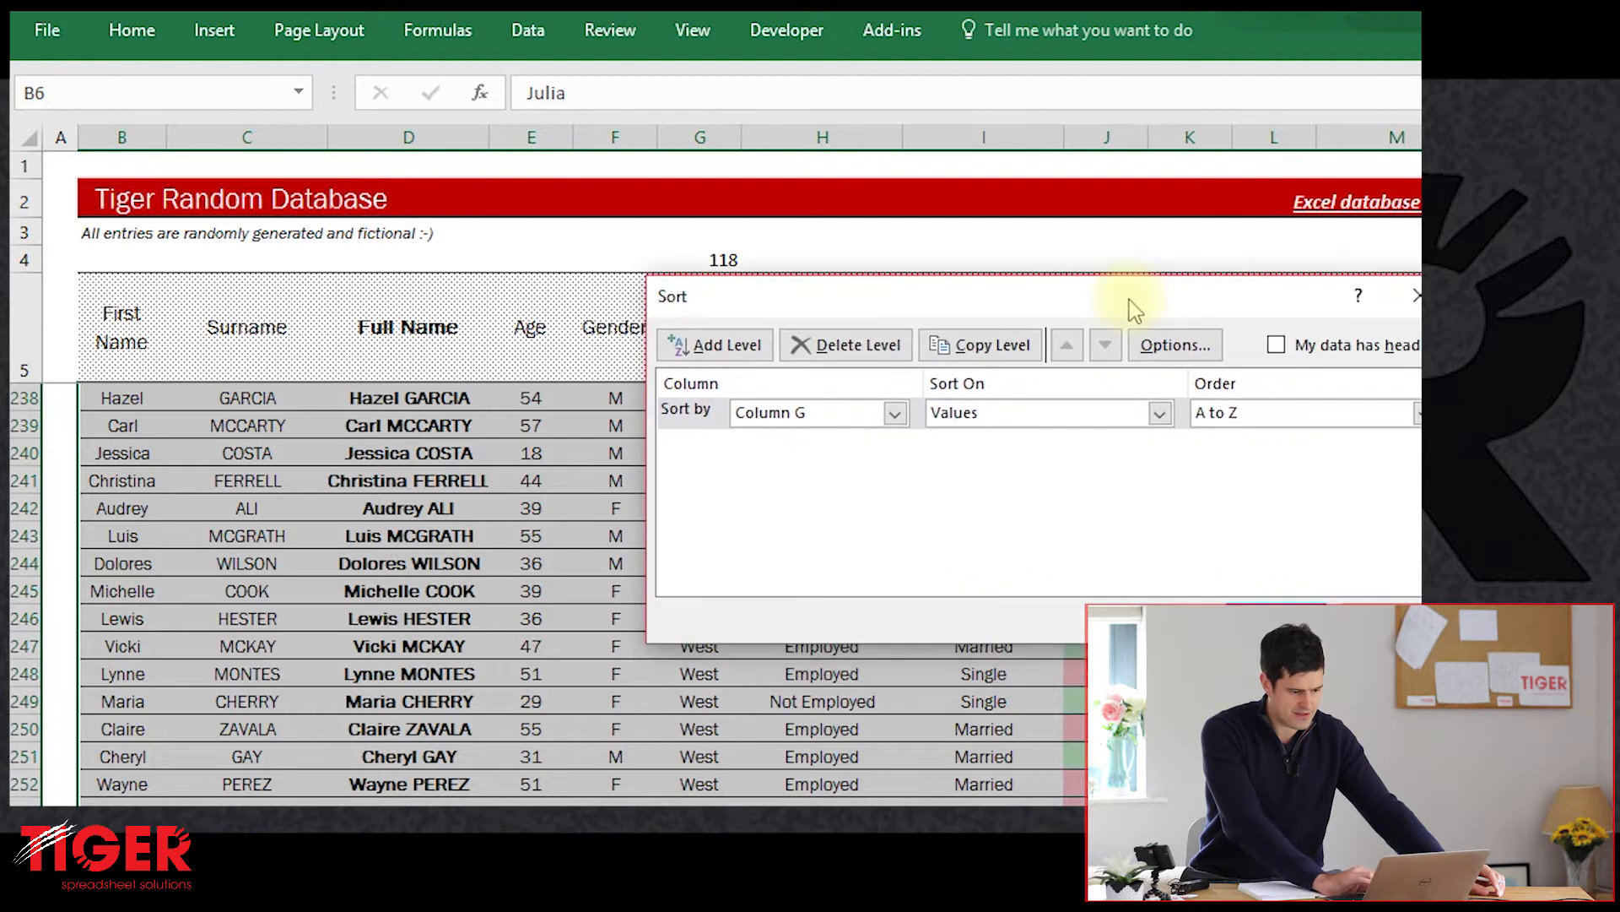
{"action": "left_click", "coordinate": [692, 343]}
{"action": "mouse_move", "coordinate": [827, 312]}
{"action": "left_mouse_down"}
{"action": "mouse_move", "coordinate": [1030, 441]}
{"action": "mouse_move", "coordinate": [818, 305]}
{"action": "left_mouse_up"}
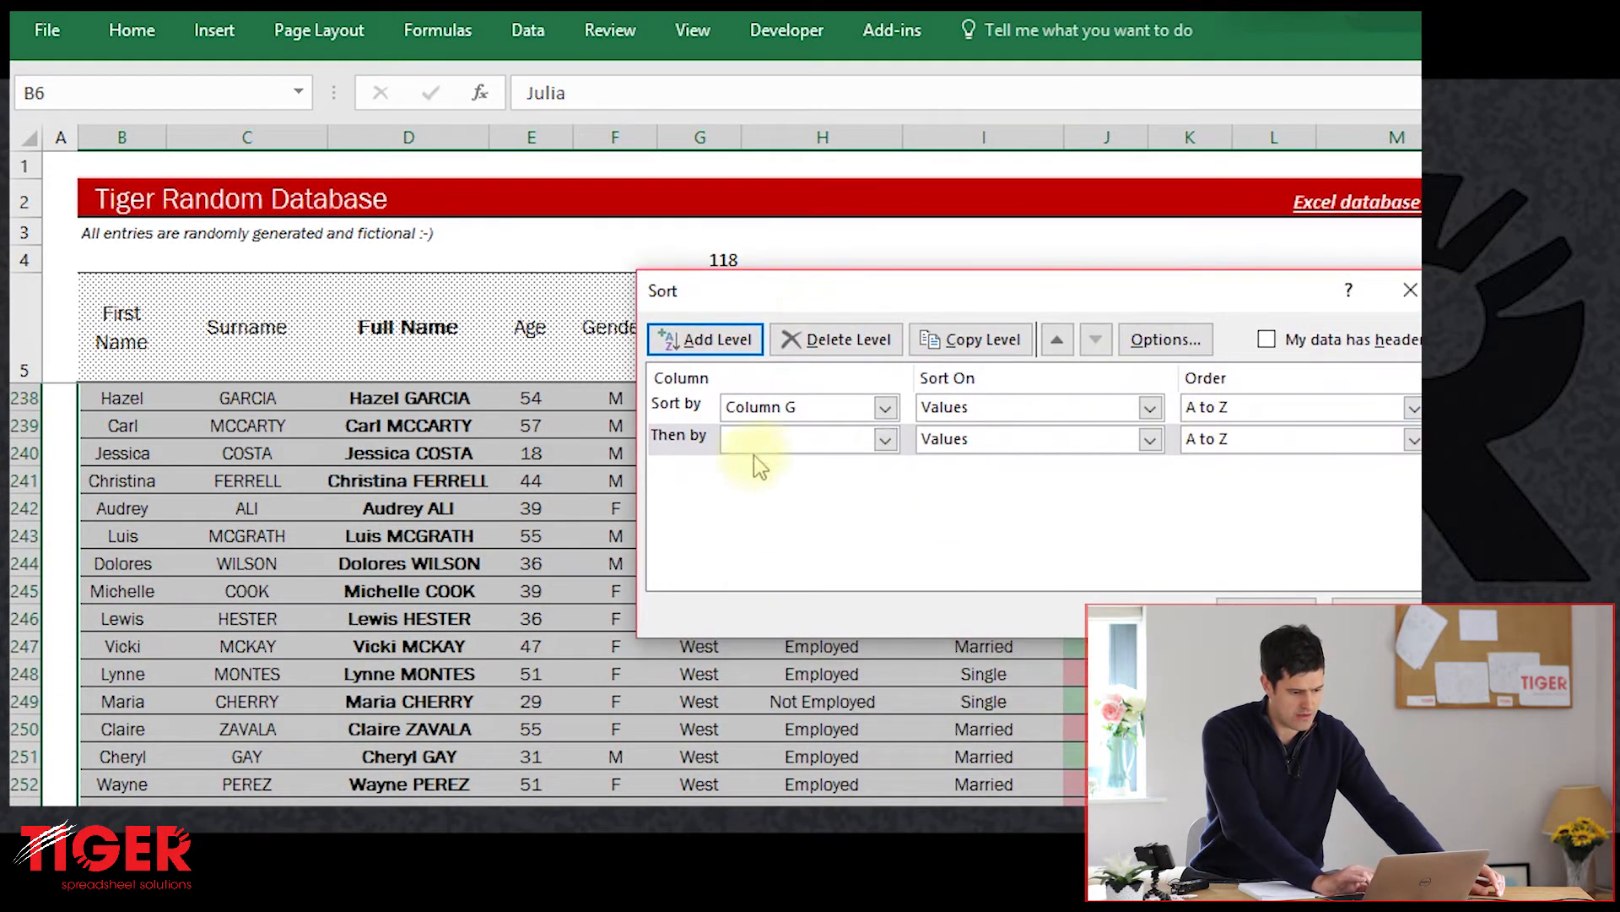
{"action": "left_click", "coordinate": [885, 439]}
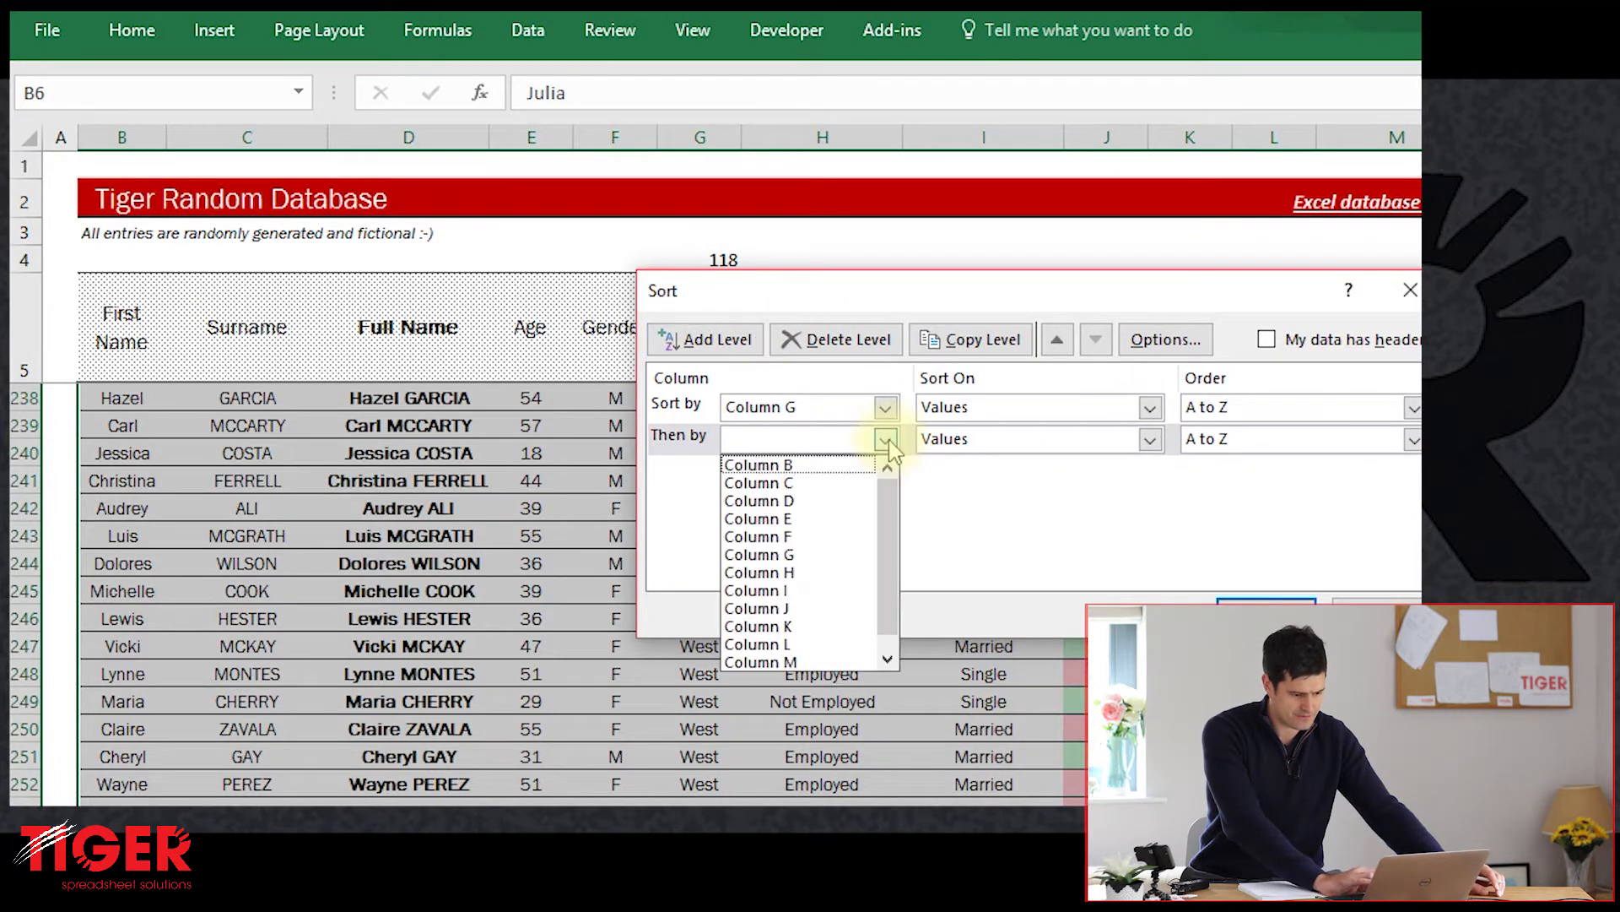
{"action": "left_click", "coordinate": [819, 539]}
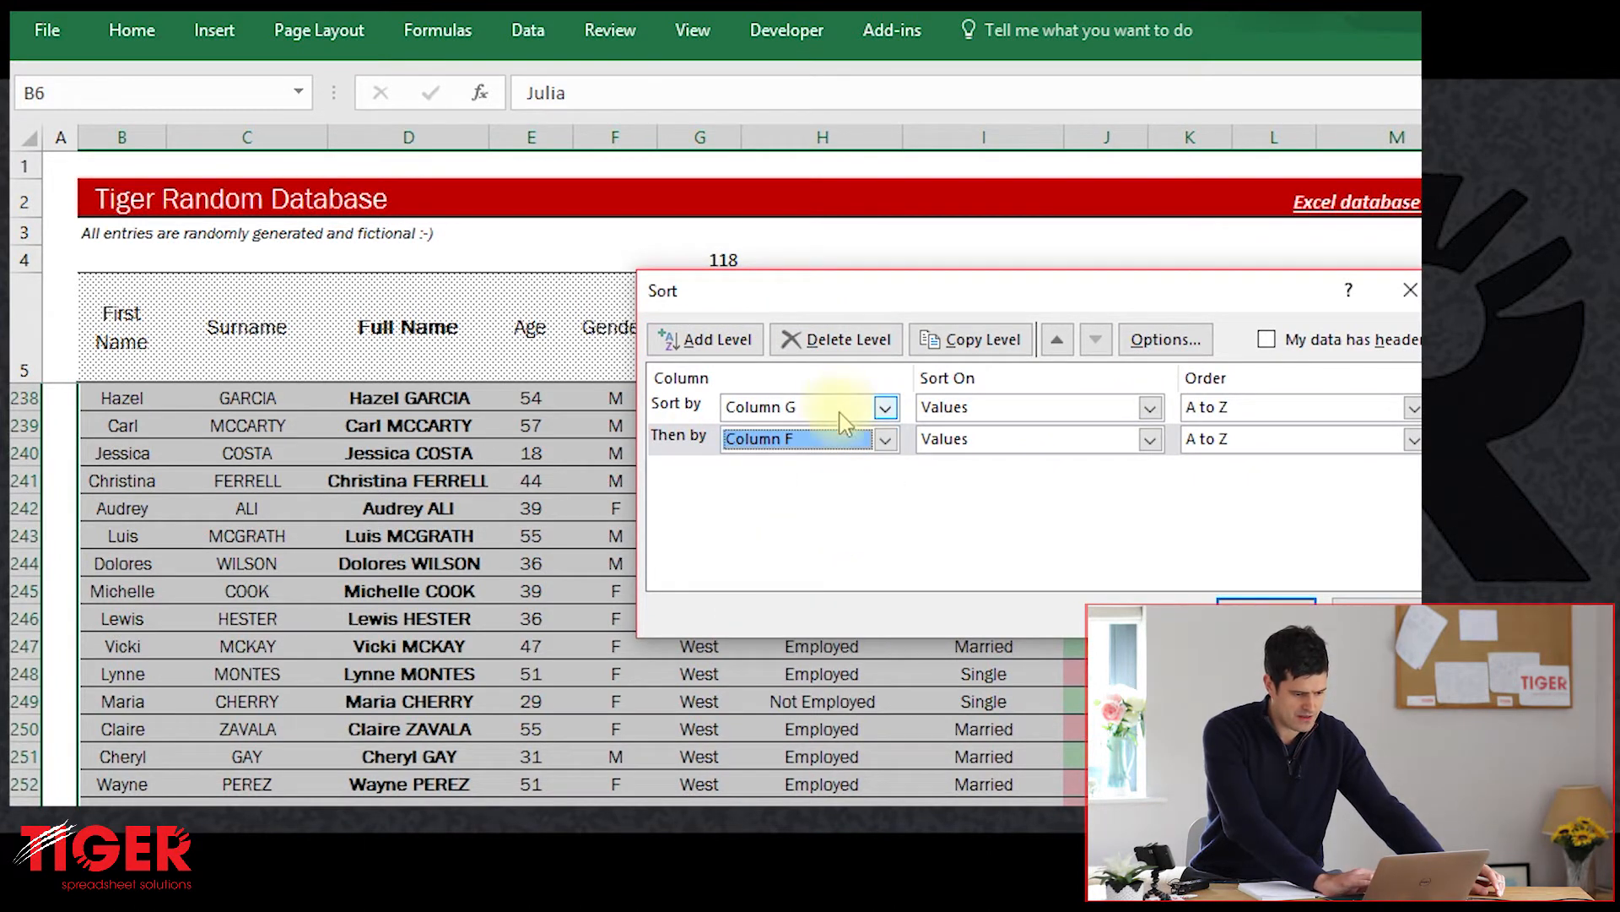
{"action": "left_click", "coordinate": [1246, 605]}
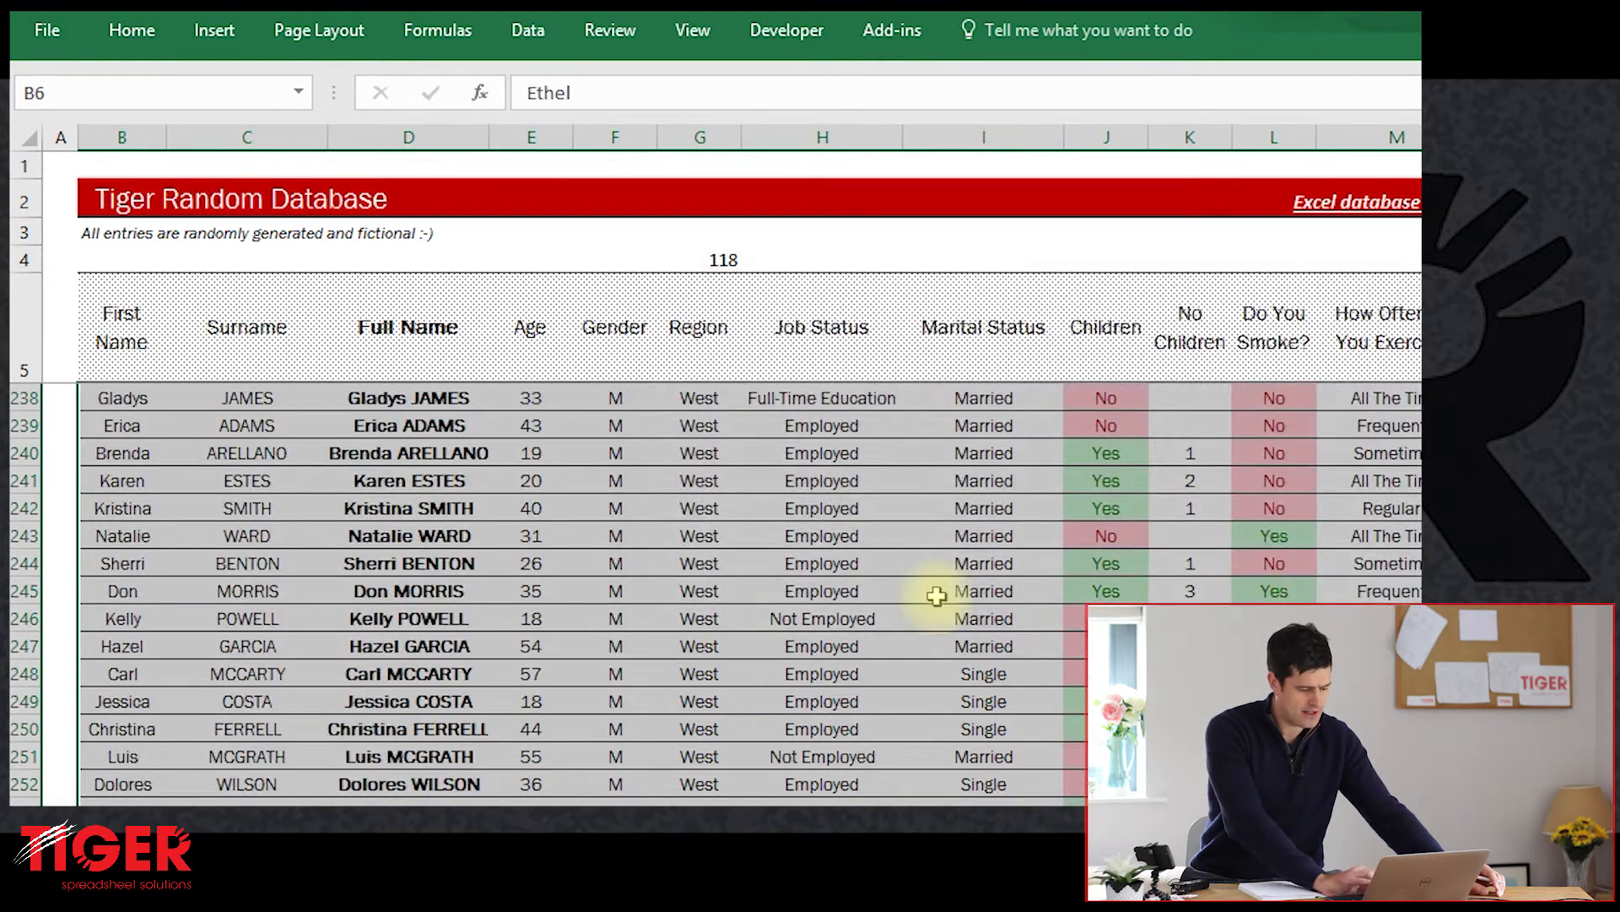
Step: Go to the first records of the sorted data and check the order of the Gender and Region columns
{"action": "left_click", "coordinate": [747, 564]}
{"action": "key", "text": "ctrl+Up"}
{"action": "key", "text": "ctrl+Down"}
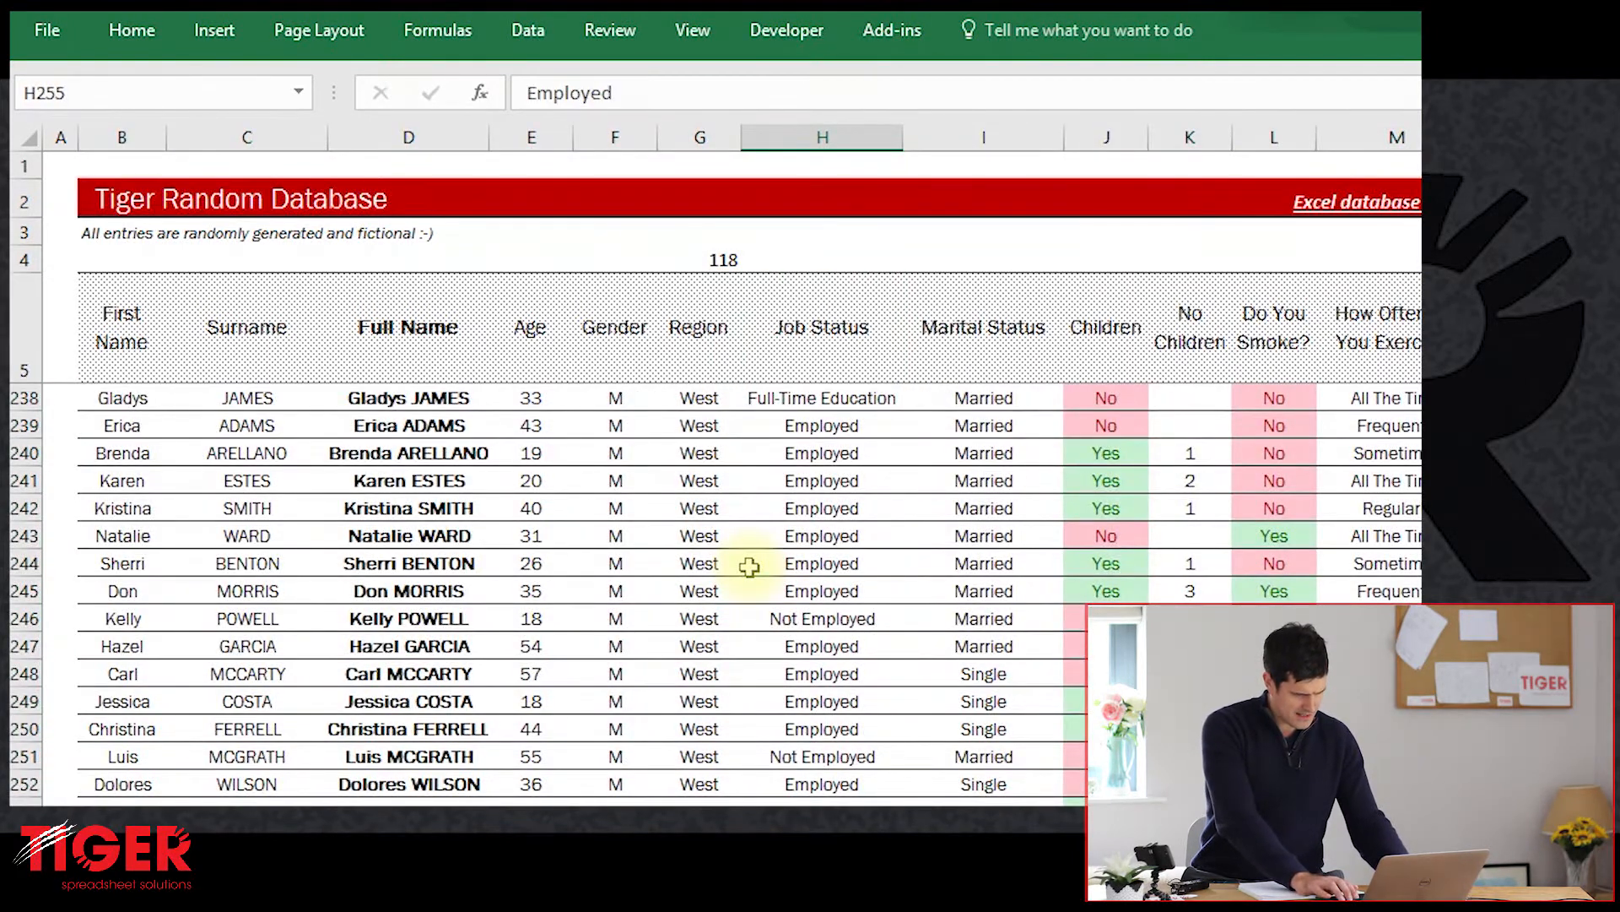
{"action": "key", "text": "ctrl+Up"}
{"action": "key", "text": "Down"}
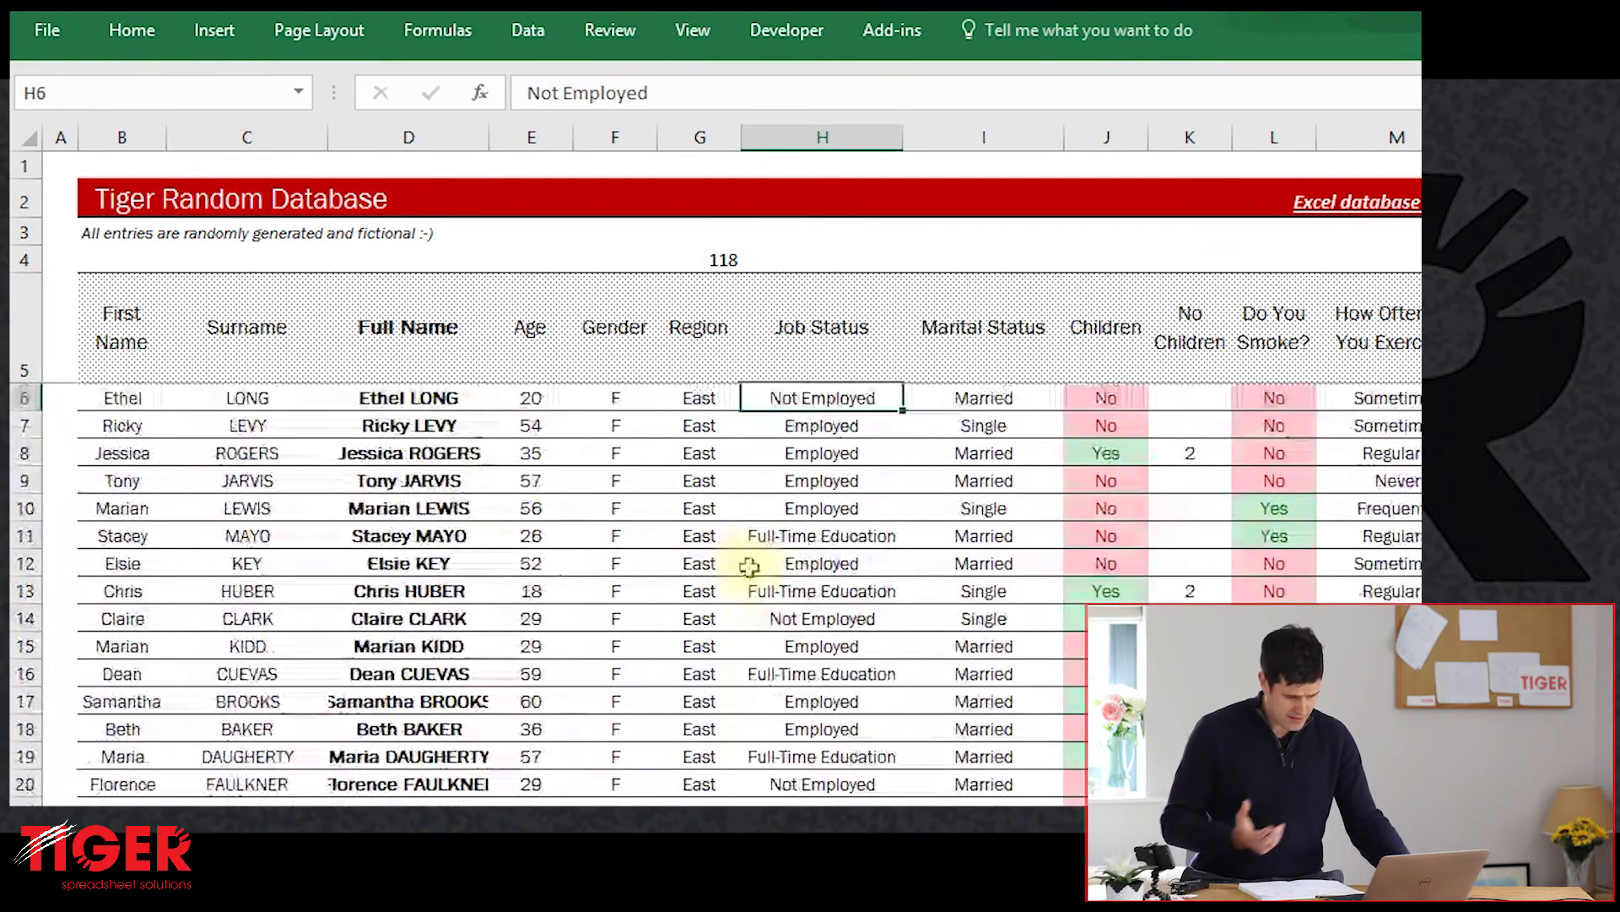
{"action": "key", "text": "Left"}
{"action": "key", "text": "Right"}
{"action": "key", "text": "Left"}
{"action": "key", "text": "Left"}
{"action": "key", "text": "Right"}
{"action": "key", "text": "Left"}
{"action": "key", "text": "Down"}
{"action": "key", "text": "Down"}
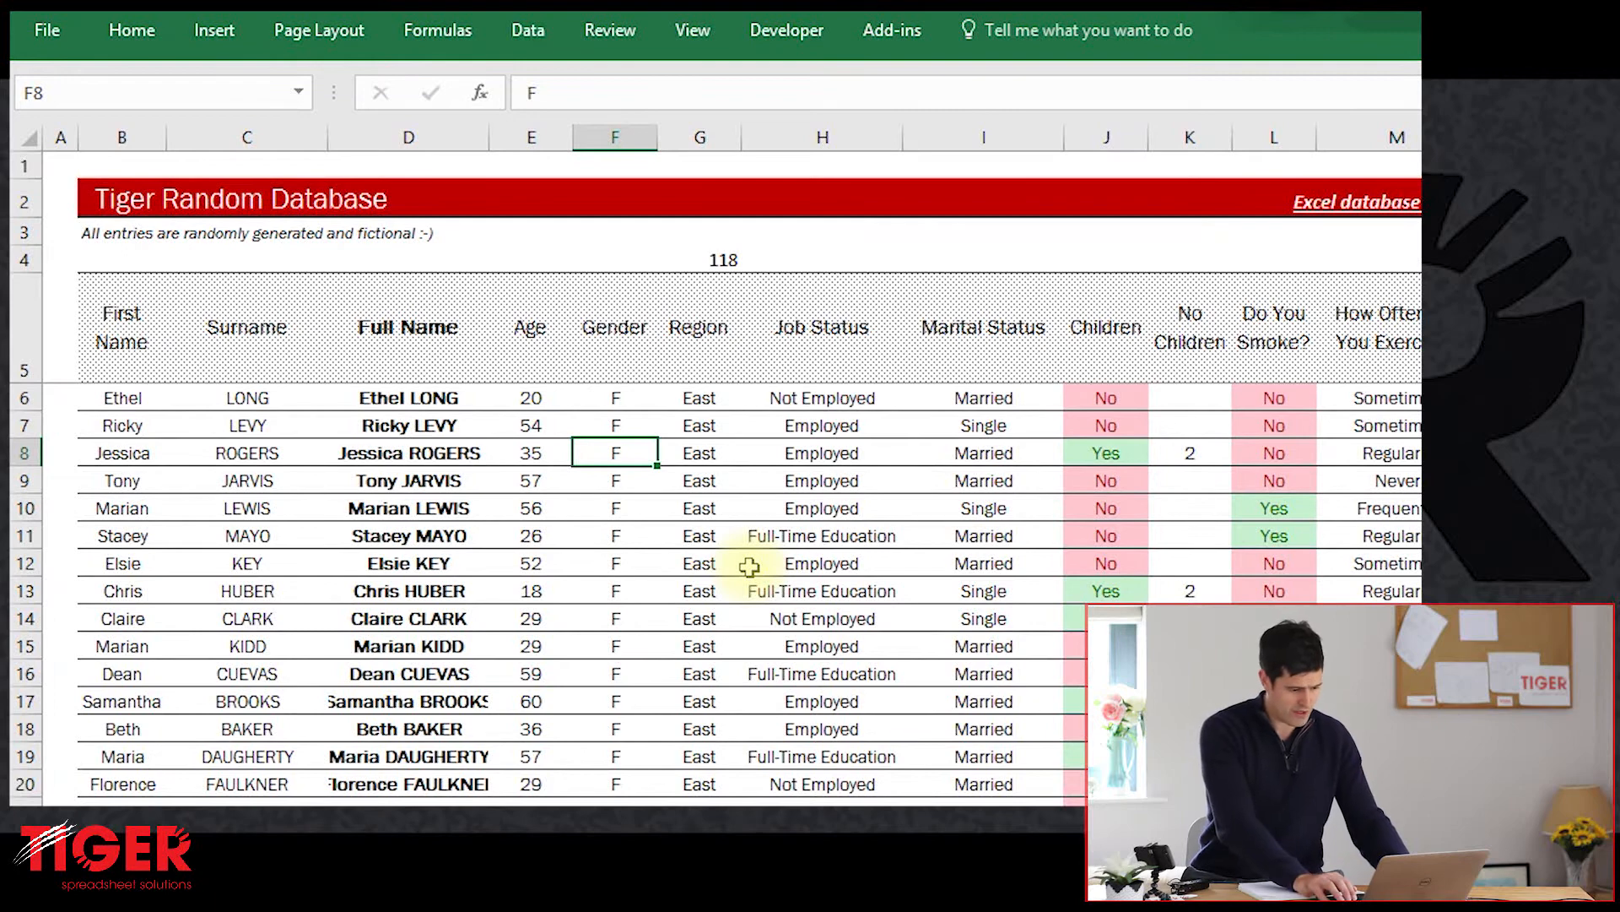
Step: Find the first female record of the North region in the Gender column
{"action": "key", "text": "Page_Down"}
{"action": "key", "text": "Page_Down"}
{"action": "key", "text": "Page_Down"}
{"action": "key", "text": "Page_Down"}
{"action": "key", "text": "Page_Down"}
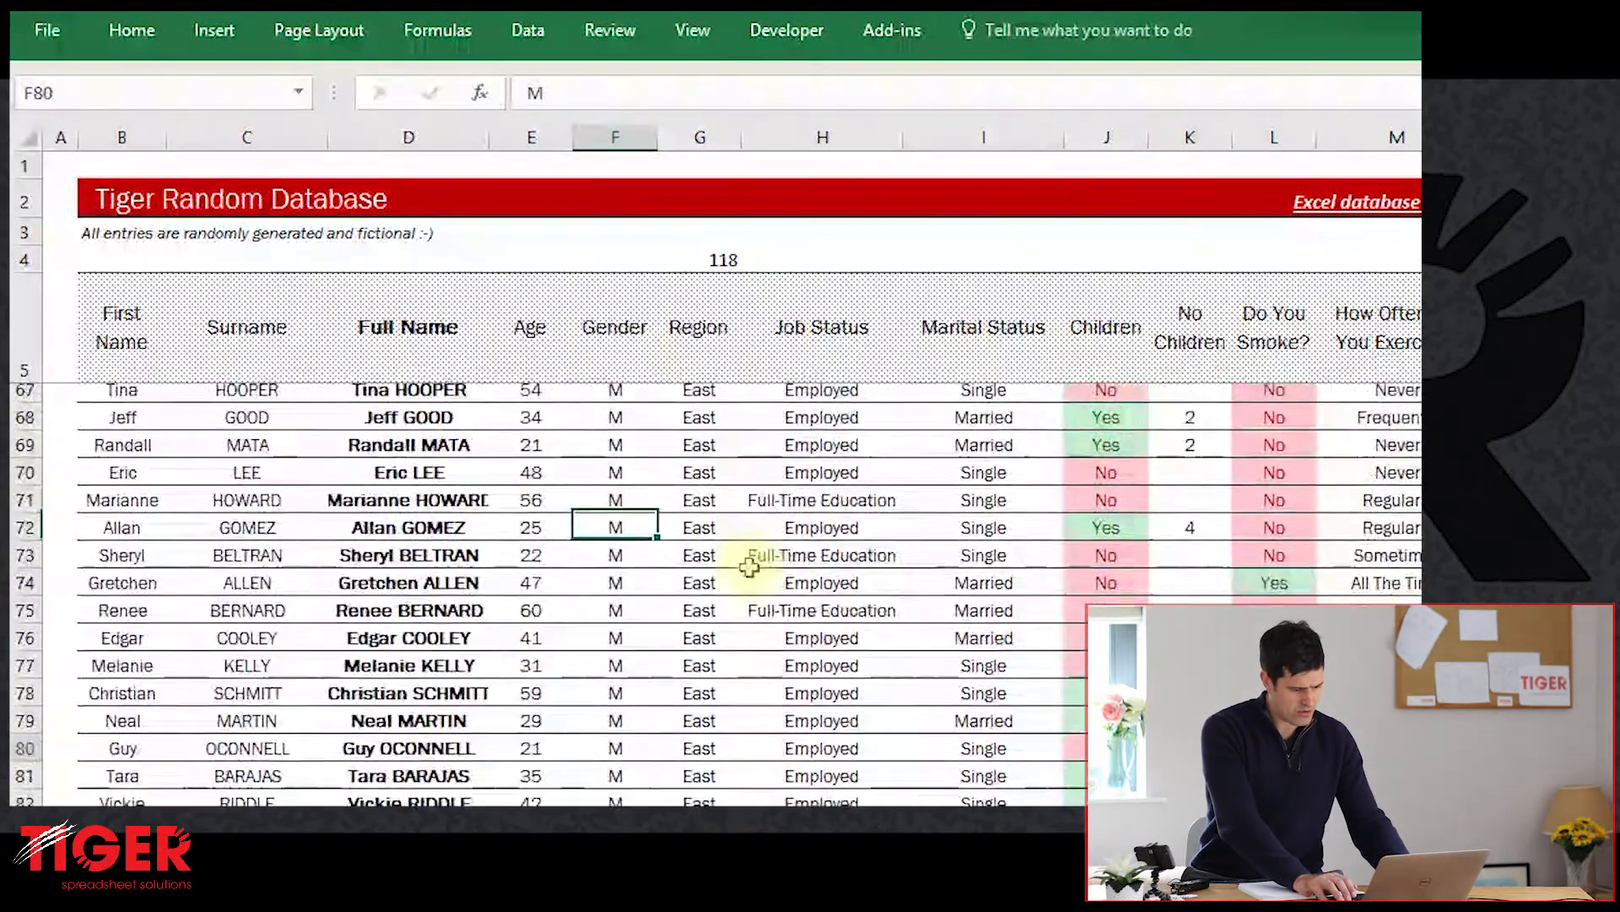
{"action": "key", "text": "Page_Down"}
{"action": "key", "text": "Page_Down"}
{"action": "key", "text": "Page_Down"}
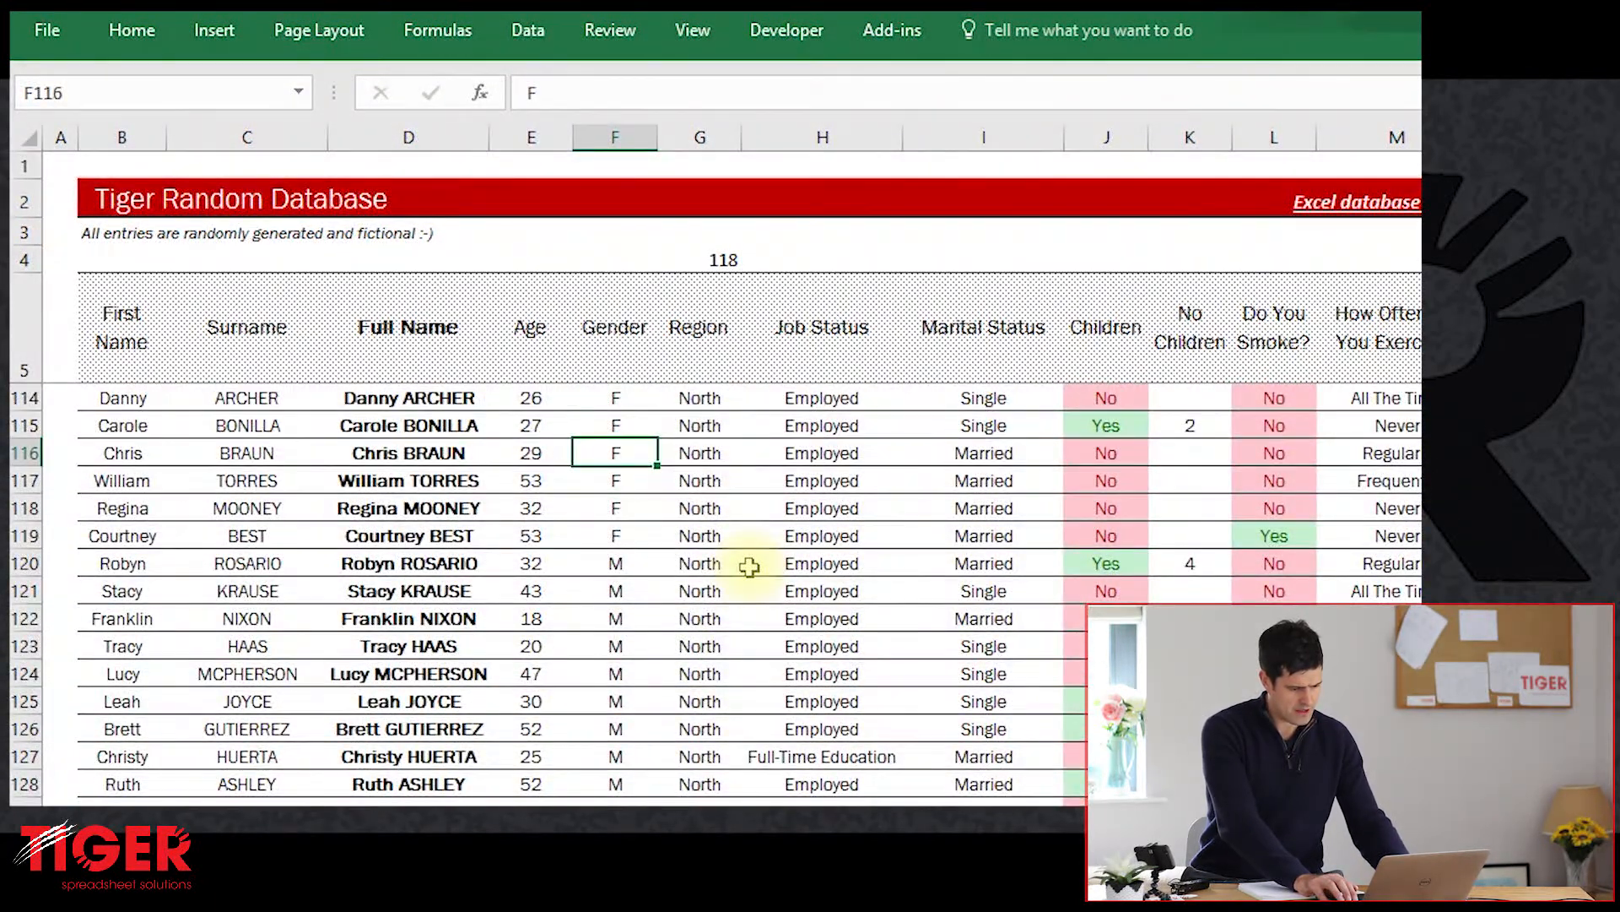
{"action": "key", "text": "Up"}
{"action": "key", "text": "Up"}
{"action": "key", "text": "Up"}
{"action": "key", "text": "Up"}
{"action": "key", "text": "Up"}
{"action": "key", "text": "Up"}
{"action": "key", "text": "Up"}
{"action": "key", "text": "Up"}
{"action": "key", "text": "Up"}
{"action": "key", "text": "Up"}
{"action": "key", "text": "Up"}
{"action": "key", "text": "Up"}
{"action": "key", "text": "Up"}
{"action": "key", "text": "Up"}
{"action": "key", "text": "Up"}
{"action": "key", "text": "Up"}
{"action": "key", "text": "Up"}
{"action": "key", "text": "Up"}
{"action": "key", "text": "Up"}
{"action": "key", "text": "Up"}
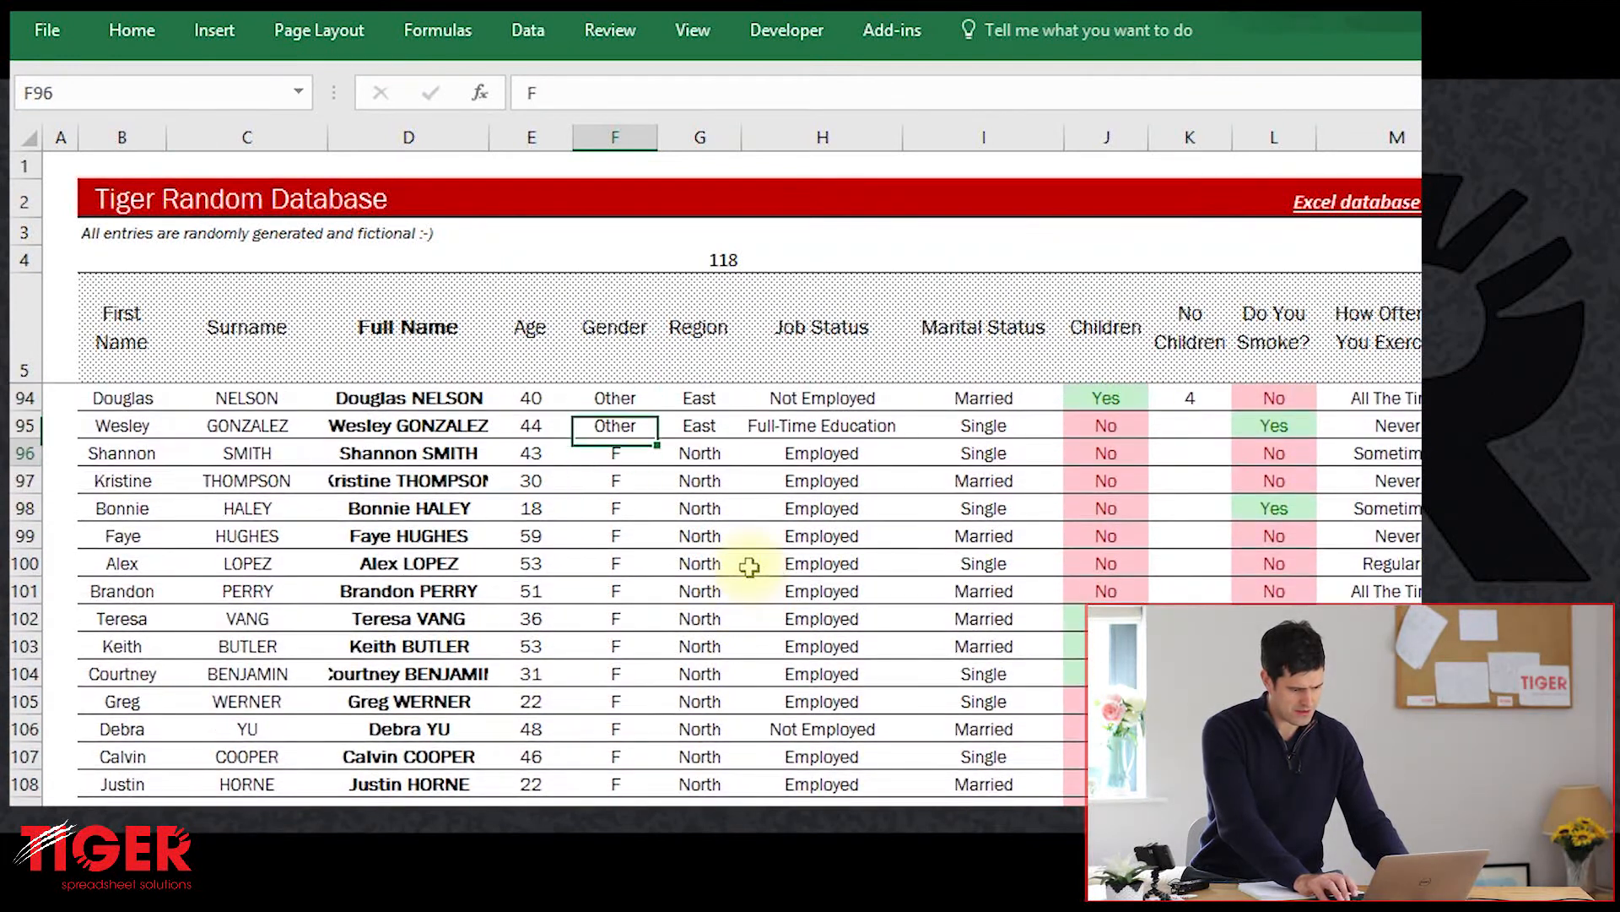
Step: Select the No Children cells of all female records in the North region, K96 to K119
{"action": "key", "text": "Right"}
{"action": "key", "text": "Right"}
{"action": "key", "text": "Right"}
{"action": "key", "text": "Right"}
{"action": "key", "text": "Right"}
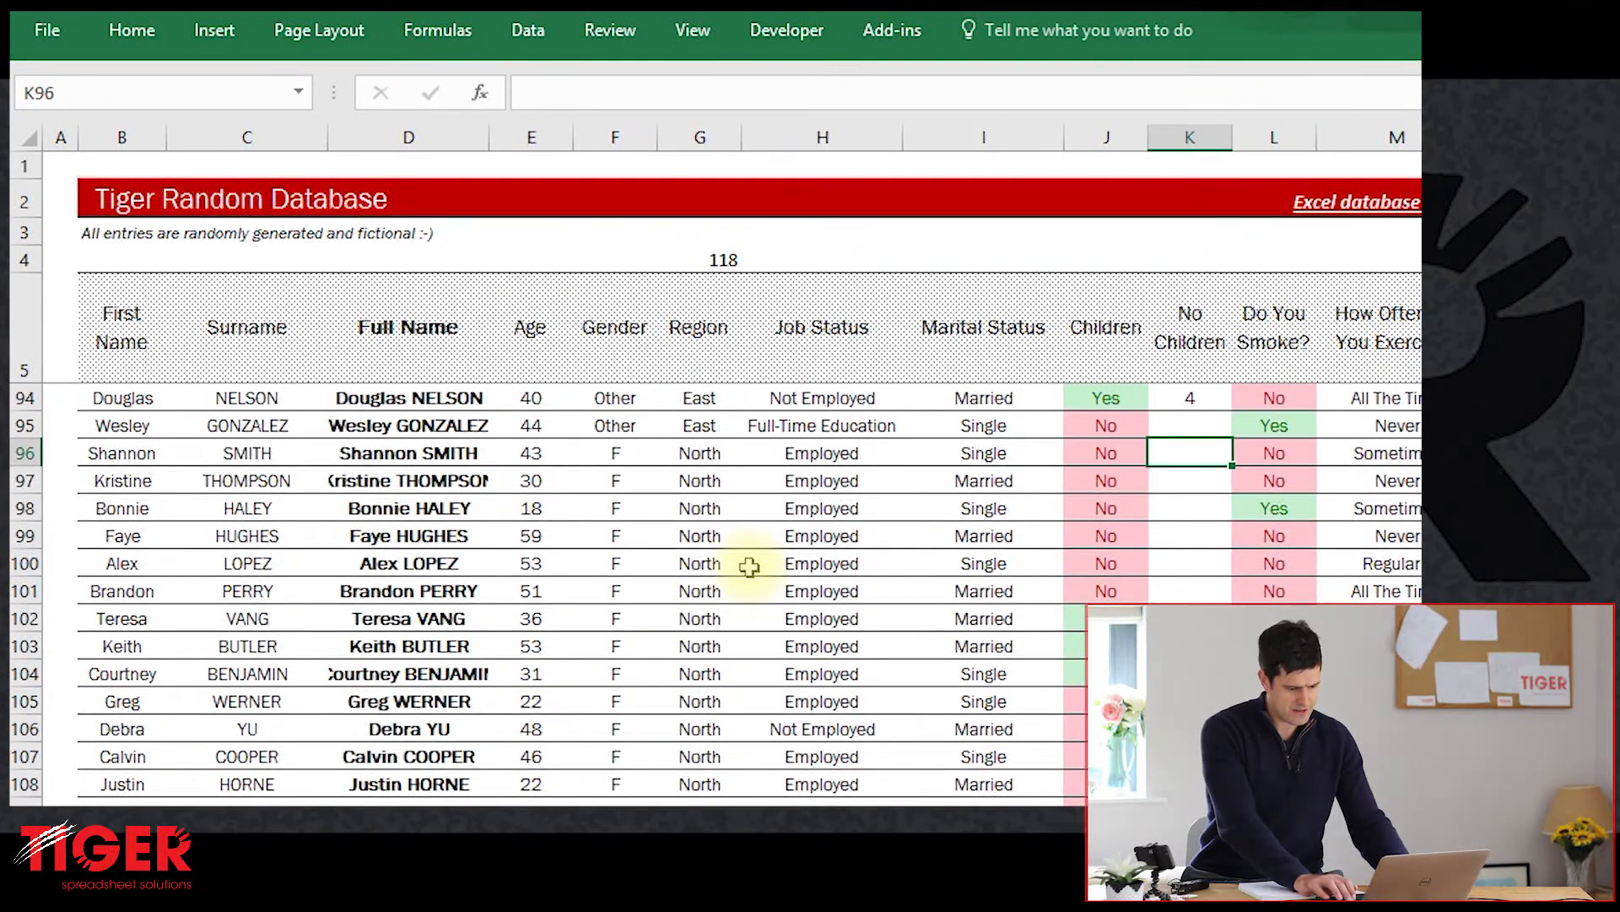
{"action": "key", "text": "shift+Down"}
{"action": "key", "text": "shift+Down"}
{"action": "key", "text": "shift+Down"}
{"action": "key", "text": "shift+Down"}
{"action": "key", "text": "shift+Down"}
{"action": "key", "text": "shift+Down"}
{"action": "key", "text": "shift+Down"}
{"action": "key", "text": "shift+Down"}
{"action": "key", "text": "shift+Down"}
{"action": "key", "text": "shift+Down"}
{"action": "key", "text": "shift+Down"}
{"action": "key", "text": "shift+Down"}
{"action": "key", "text": "shift+Down"}
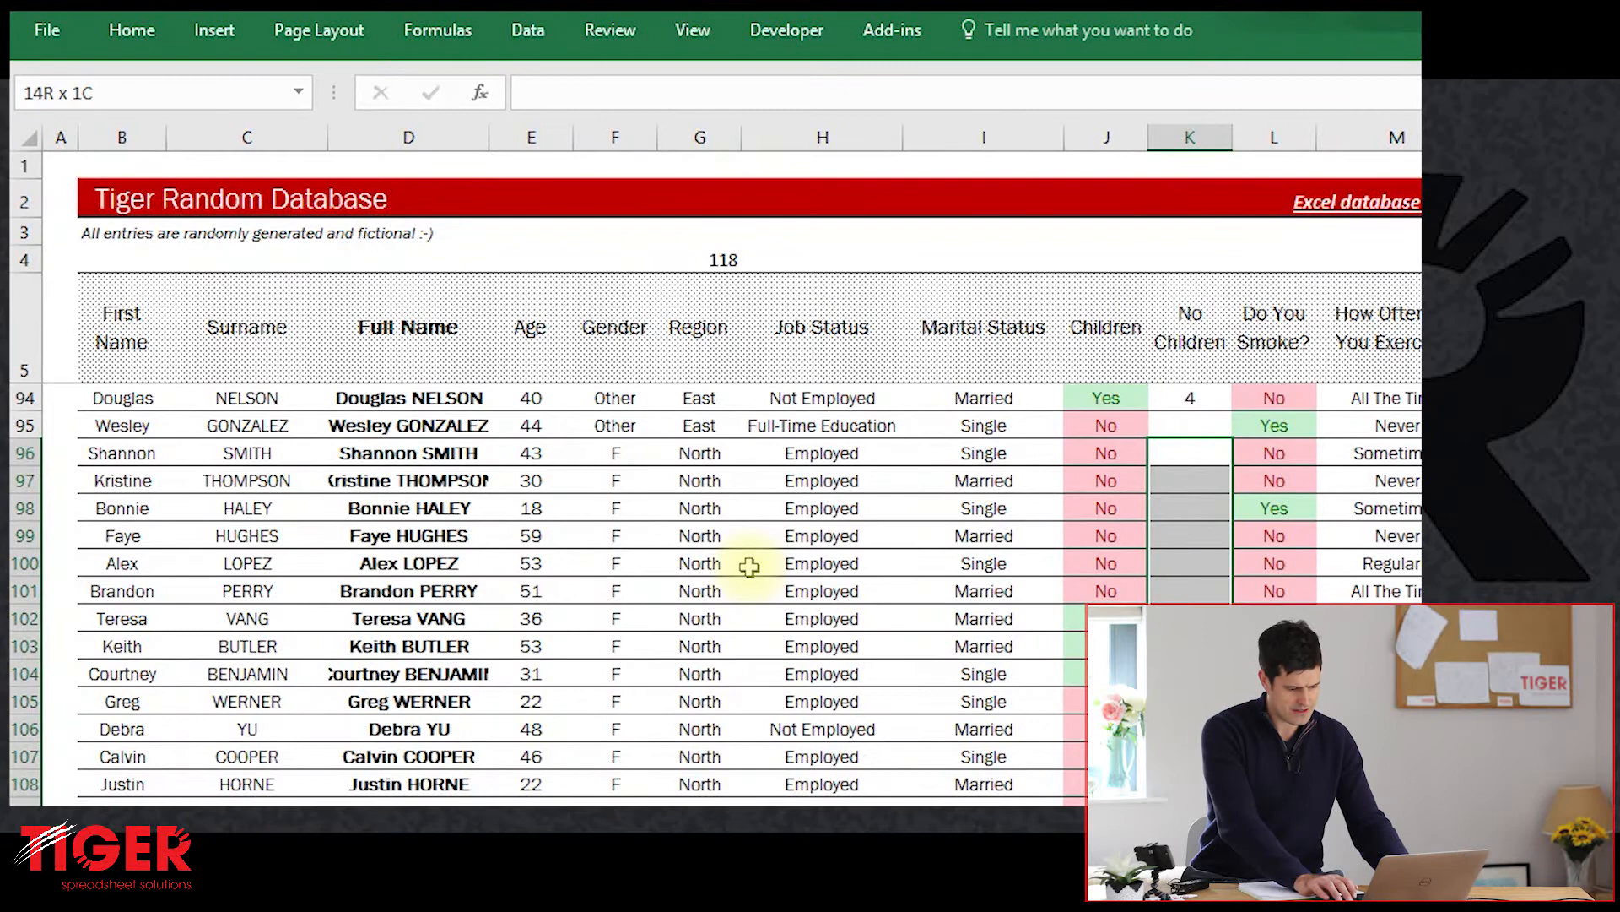
{"action": "key", "text": "shift+Down"}
{"action": "key", "text": "shift+Down"}
{"action": "key", "text": "shift+Down"}
{"action": "key", "text": "shift+Down"}
{"action": "key", "text": "shift+Down"}
{"action": "key", "text": "shift+Down"}
{"action": "key", "text": "shift+Down"}
{"action": "key", "text": "shift+Down"}
{"action": "key", "text": "shift+Down"}
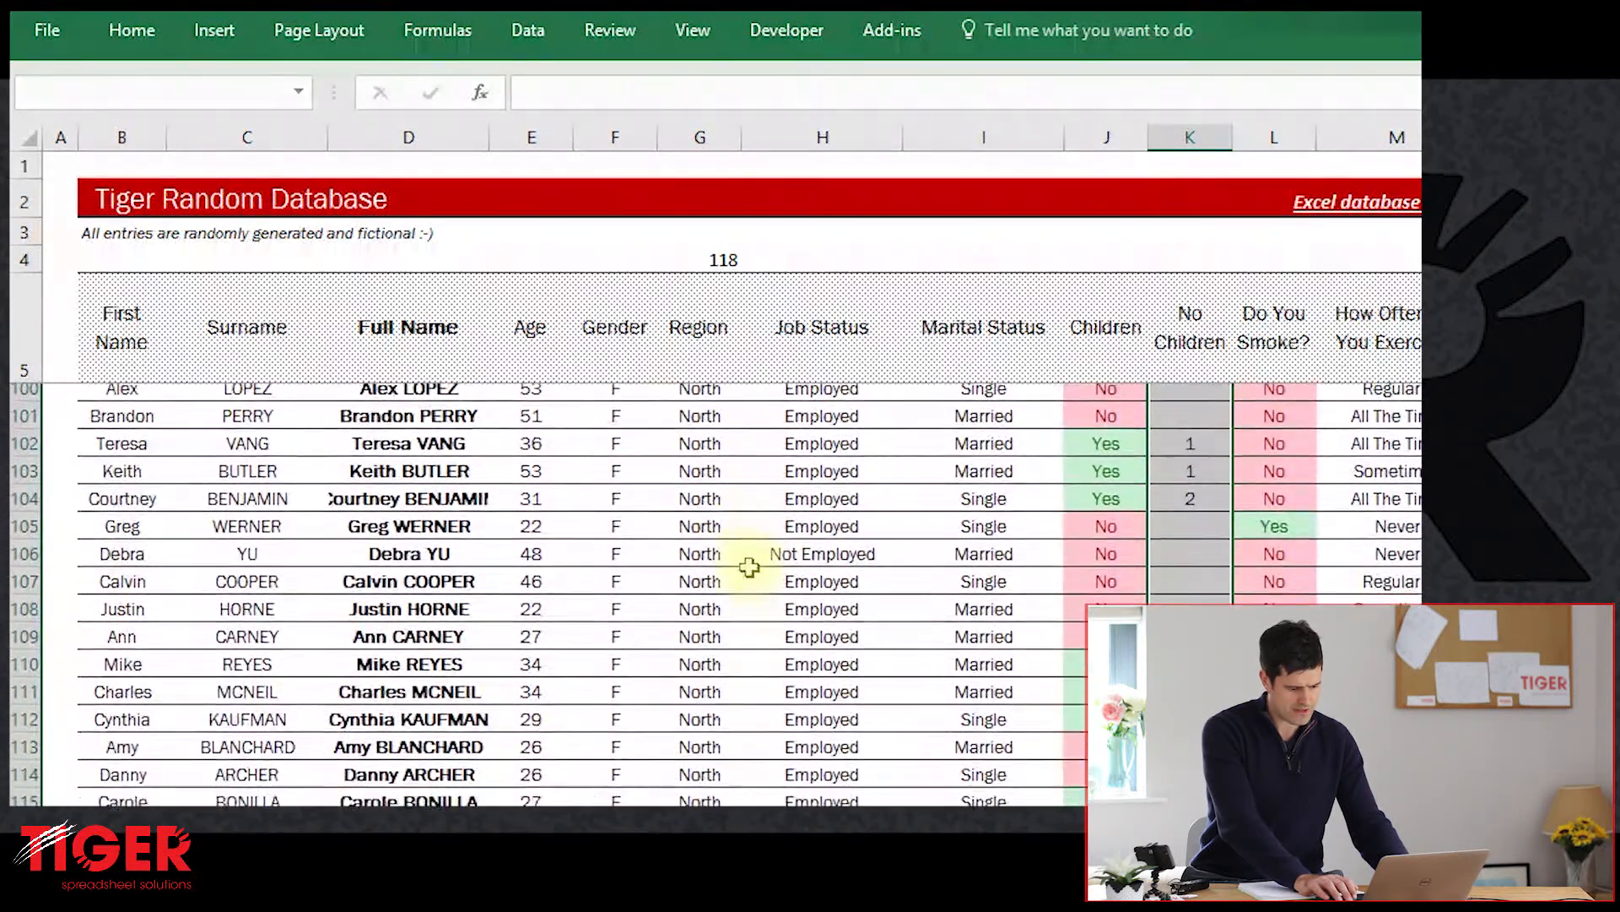
{"action": "key", "text": "shift+Down"}
{"action": "key", "text": "shift+Down"}
{"action": "key", "text": "shift+Down"}
{"action": "key", "text": "shift+Down"}
{"action": "key", "text": "shift+Down"}
{"action": "key", "text": "shift+Down"}
{"action": "key", "text": "shift+Down"}
{"action": "key", "text": "shift+Down"}
{"action": "key", "text": "shift+Down"}
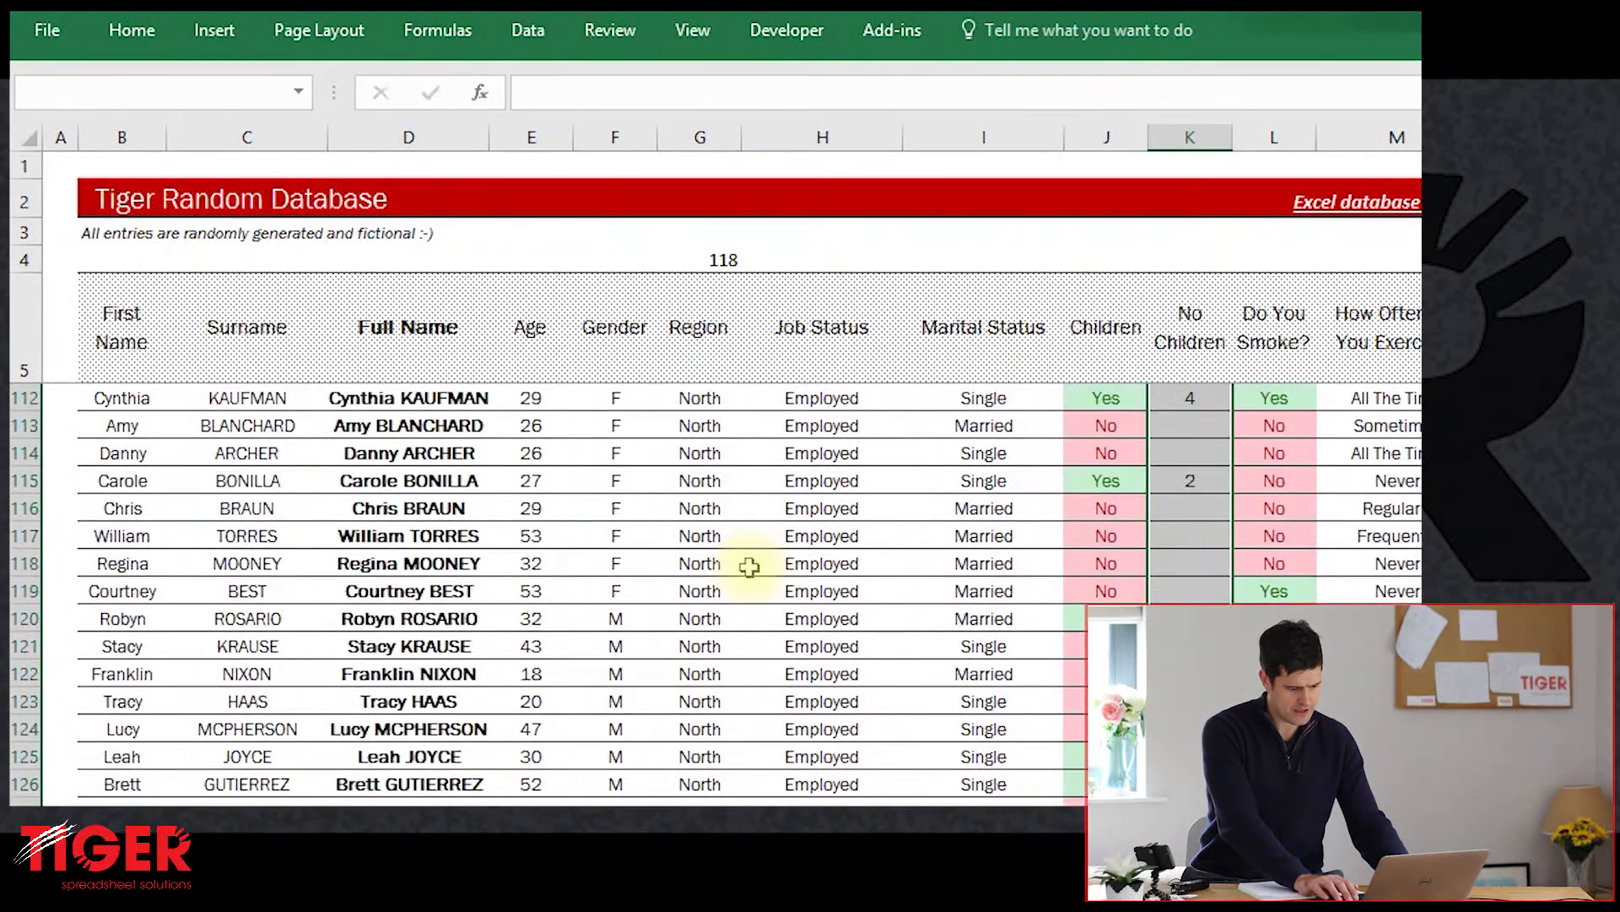
{"action": "key", "text": "shift+Up"}
{"action": "key", "text": "shift+Up"}
{"action": "key", "text": "shift+Up"}
{"action": "key", "text": "shift+Up"}
{"action": "key", "text": "shift+Up"}
{"action": "key", "text": "shift+Up"}
{"action": "key", "text": "shift+Up"}
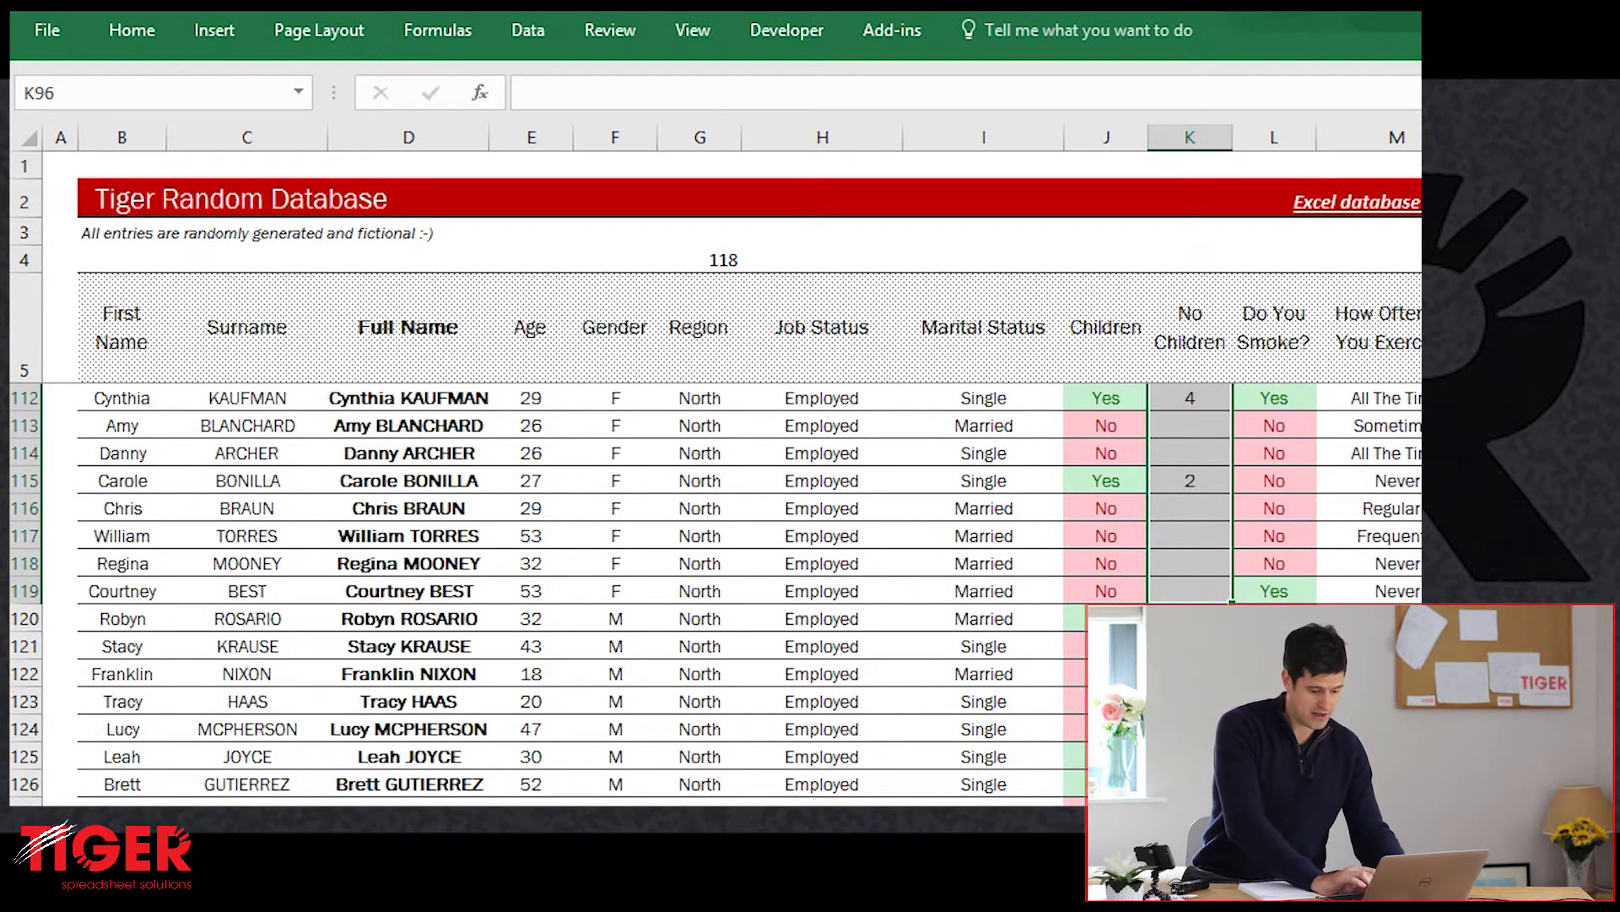
Step: Enter a SUM formula in J4, above the Children header, adding up the North females' No Children cells K96:K119
{"action": "left_click", "coordinate": [1078, 256]}
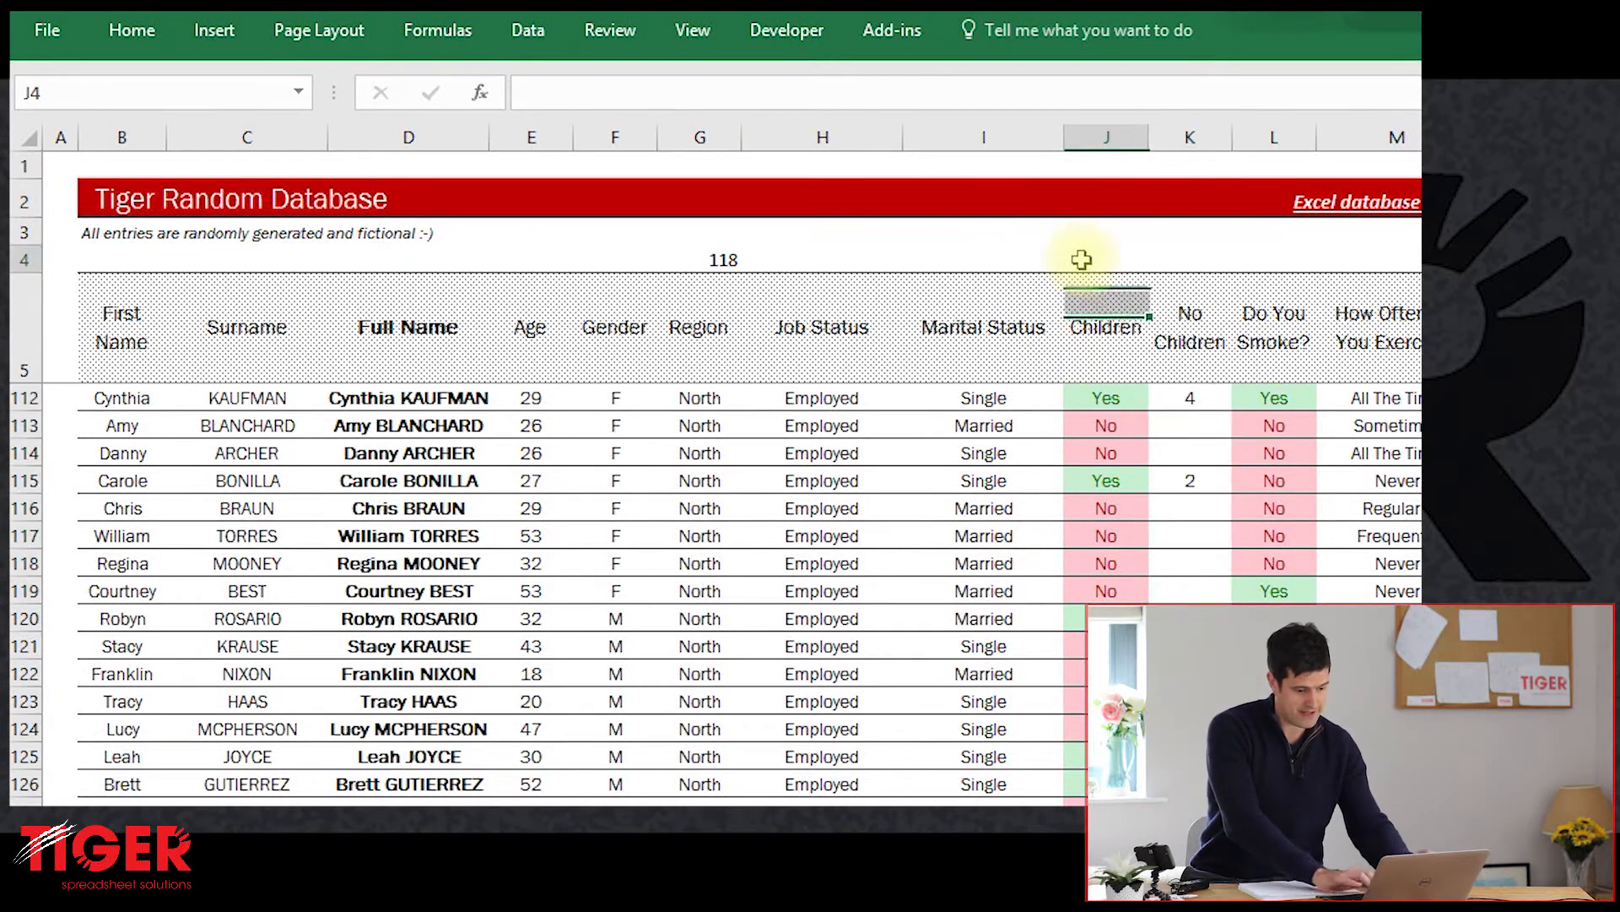
{"action": "type", "text": "=sum("}
{"action": "key", "text": "Down"}
{"action": "key", "text": "Down"}
{"action": "key", "text": "Down"}
{"action": "key", "text": "Down"}
{"action": "key", "text": "Down"}
{"action": "key", "text": "Down"}
{"action": "key", "text": "Down"}
{"action": "key", "text": "Down"}
{"action": "key", "text": "Down"}
{"action": "key", "text": "Down"}
{"action": "key", "text": "Down"}
{"action": "key", "text": "Down"}
{"action": "key", "text": "Down"}
{"action": "key", "text": "Down"}
{"action": "key", "text": "Down"}
{"action": "key", "text": "Down"}
{"action": "key", "text": "Down"}
{"action": "key", "text": "Down"}
{"action": "key", "text": "Down"}
{"action": "key", "text": "Down"}
{"action": "key", "text": "Down"}
{"action": "key", "text": "Down"}
{"action": "key", "text": "Down"}
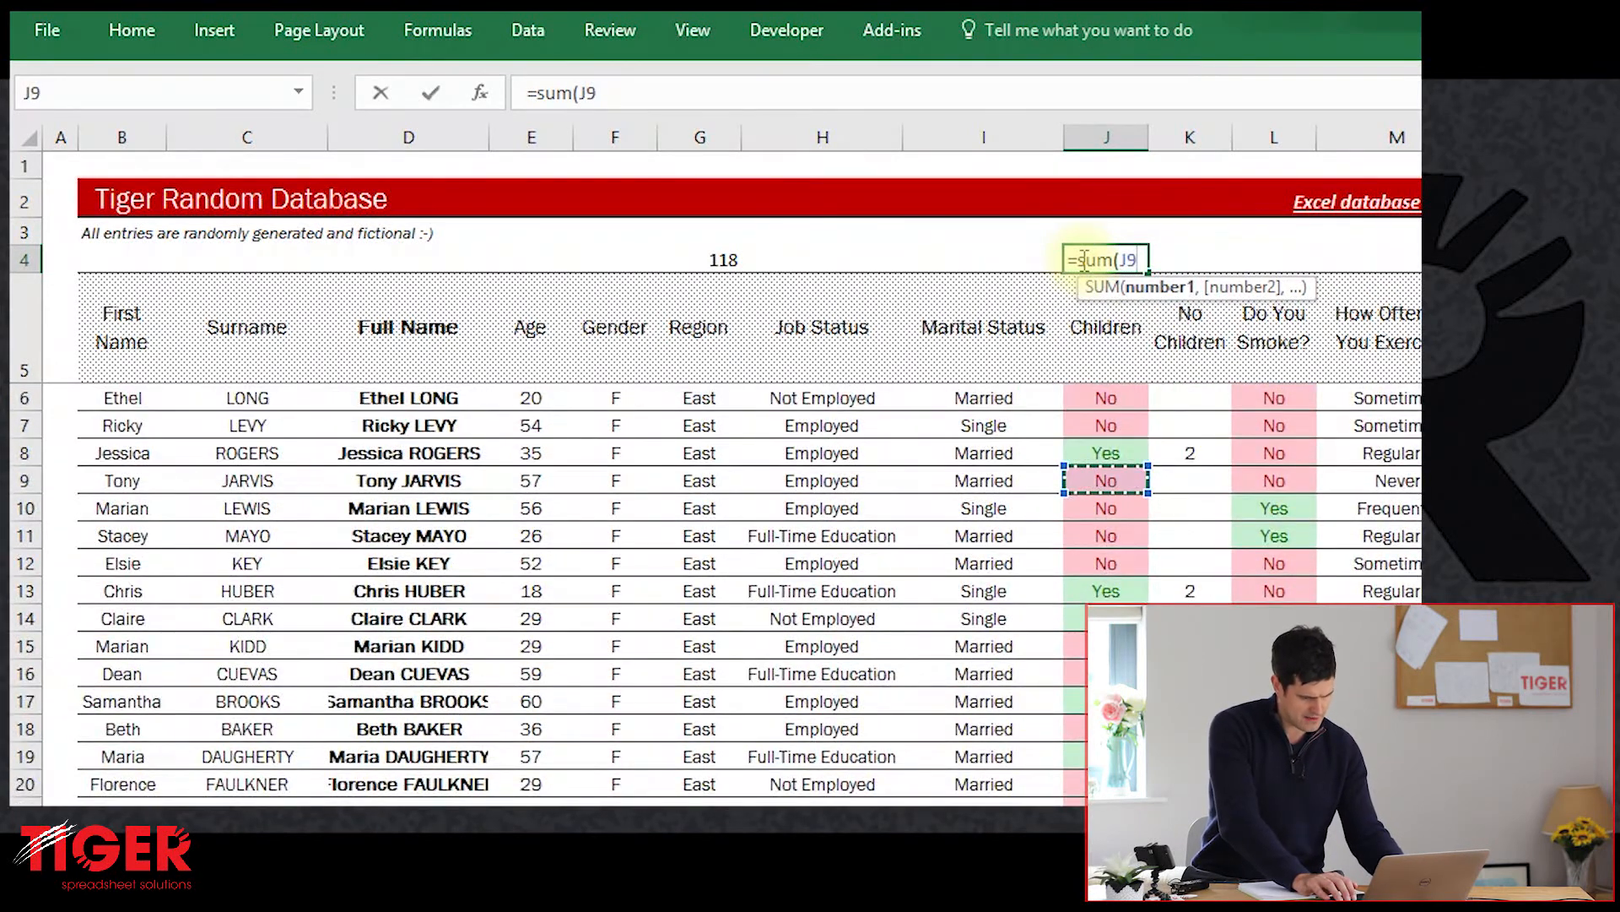
{"action": "key", "text": "Down"}
{"action": "key", "text": "Down"}
{"action": "key", "text": "Down"}
{"action": "key", "text": "Down"}
{"action": "key", "text": "Down"}
{"action": "key", "text": "Down"}
{"action": "key", "text": "Down"}
{"action": "key", "text": "Down"}
{"action": "key", "text": "Down"}
{"action": "key", "text": "Down"}
{"action": "key", "text": "Down"}
{"action": "key", "text": "Down"}
{"action": "key", "text": "Down"}
{"action": "key", "text": "Down"}
{"action": "key", "text": "Down"}
{"action": "key", "text": "Down"}
{"action": "key", "text": "Down"}
{"action": "key", "text": "Down"}
{"action": "key", "text": "Down"}
{"action": "key", "text": "Down"}
{"action": "key", "text": "Up"}
{"action": "key", "text": "Up"}
{"action": "key", "text": "Up"}
{"action": "key", "text": "Up"}
{"action": "key", "text": "Up"}
{"action": "key", "text": "Up"}
{"action": "key", "text": "Up"}
{"action": "key", "text": "Up"}
{"action": "key", "text": "Up"}
{"action": "key", "text": "Up"}
{"action": "key", "text": "Up"}
{"action": "key", "text": "Up"}
{"action": "key", "text": "Up"}
{"action": "key", "text": "Up"}
{"action": "key", "text": "Up"}
{"action": "key", "text": "Up"}
{"action": "key", "text": "Up"}
{"action": "key", "text": "Up"}
{"action": "key", "text": "Page_Up"}
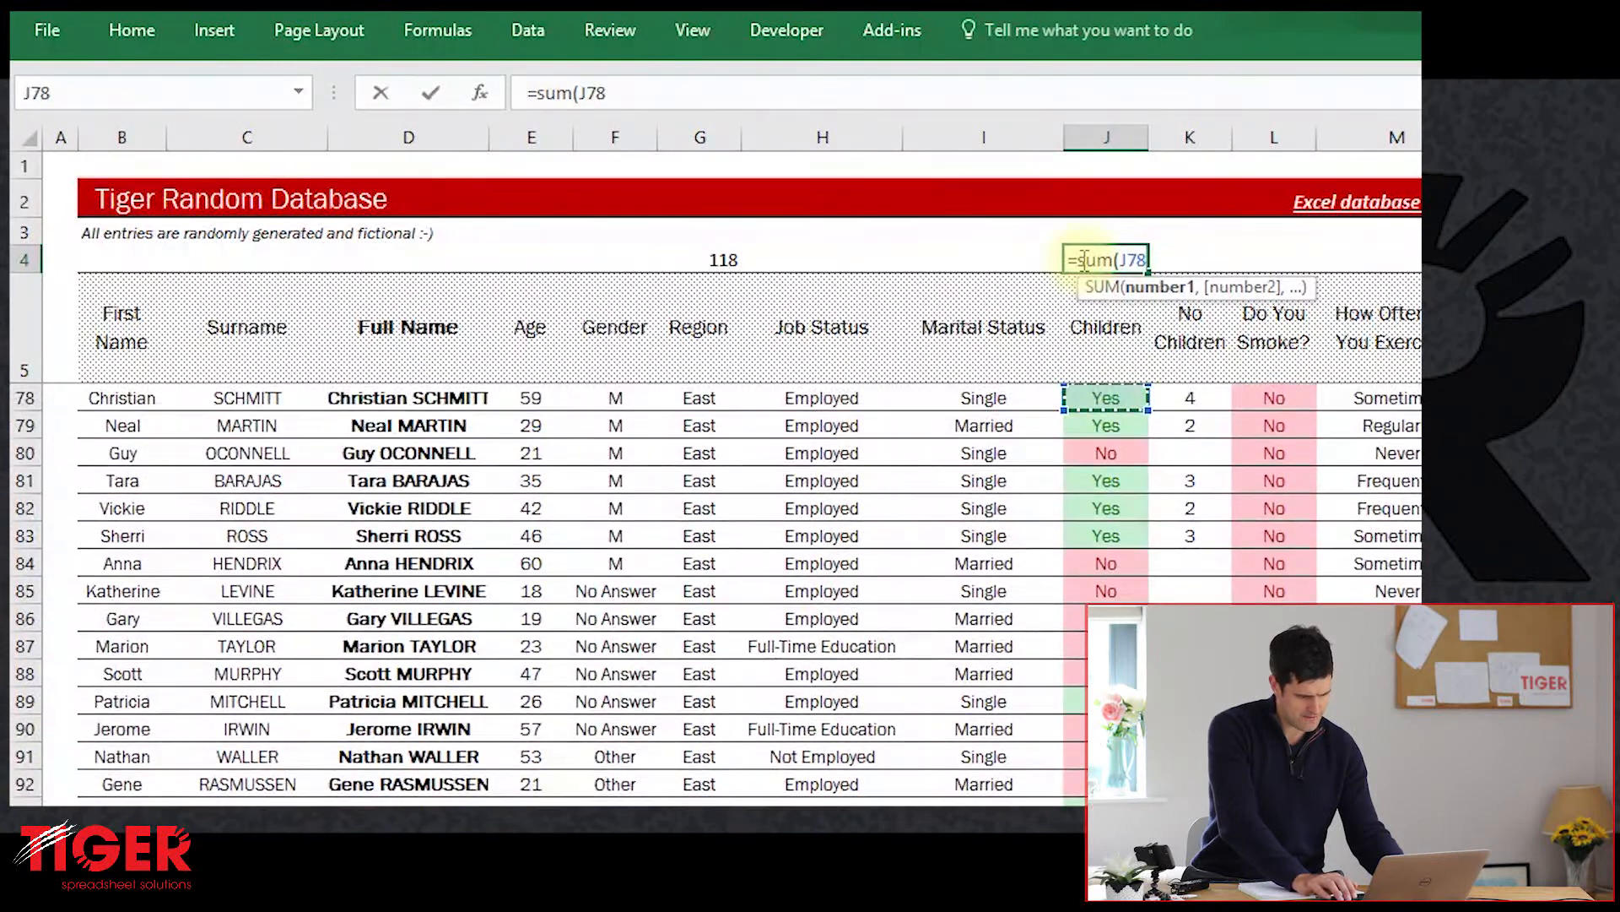
{"action": "key", "text": "Page_Down"}
{"action": "key", "text": "Up"}
{"action": "key", "text": "Up"}
{"action": "key", "text": "Up"}
{"action": "key", "text": "Up"}
{"action": "key", "text": "Up"}
{"action": "key", "text": "Up"}
{"action": "key", "text": "Up"}
{"action": "key", "text": "Down"}
{"action": "key", "text": "Down"}
{"action": "key", "text": "Down"}
{"action": "key", "text": "Down"}
{"action": "key", "text": "Down"}
{"action": "key", "text": "Down"}
{"action": "key", "text": "Down"}
{"action": "key", "text": "Right"}
{"action": "key", "text": "shift+Down"}
{"action": "key", "text": "shift+Down"}
{"action": "key", "text": "shift+Down"}
{"action": "key", "text": "shift+Down"}
{"action": "key", "text": "shift+Down"}
{"action": "key", "text": "shift+Down"}
{"action": "key", "text": "shift+Down"}
{"action": "key", "text": "shift+Down"}
{"action": "key", "text": "shift+Down"}
{"action": "key", "text": "shift+Down"}
{"action": "key", "text": "shift+Down"}
{"action": "key", "text": "shift+Down"}
{"action": "key", "text": "shift+Down"}
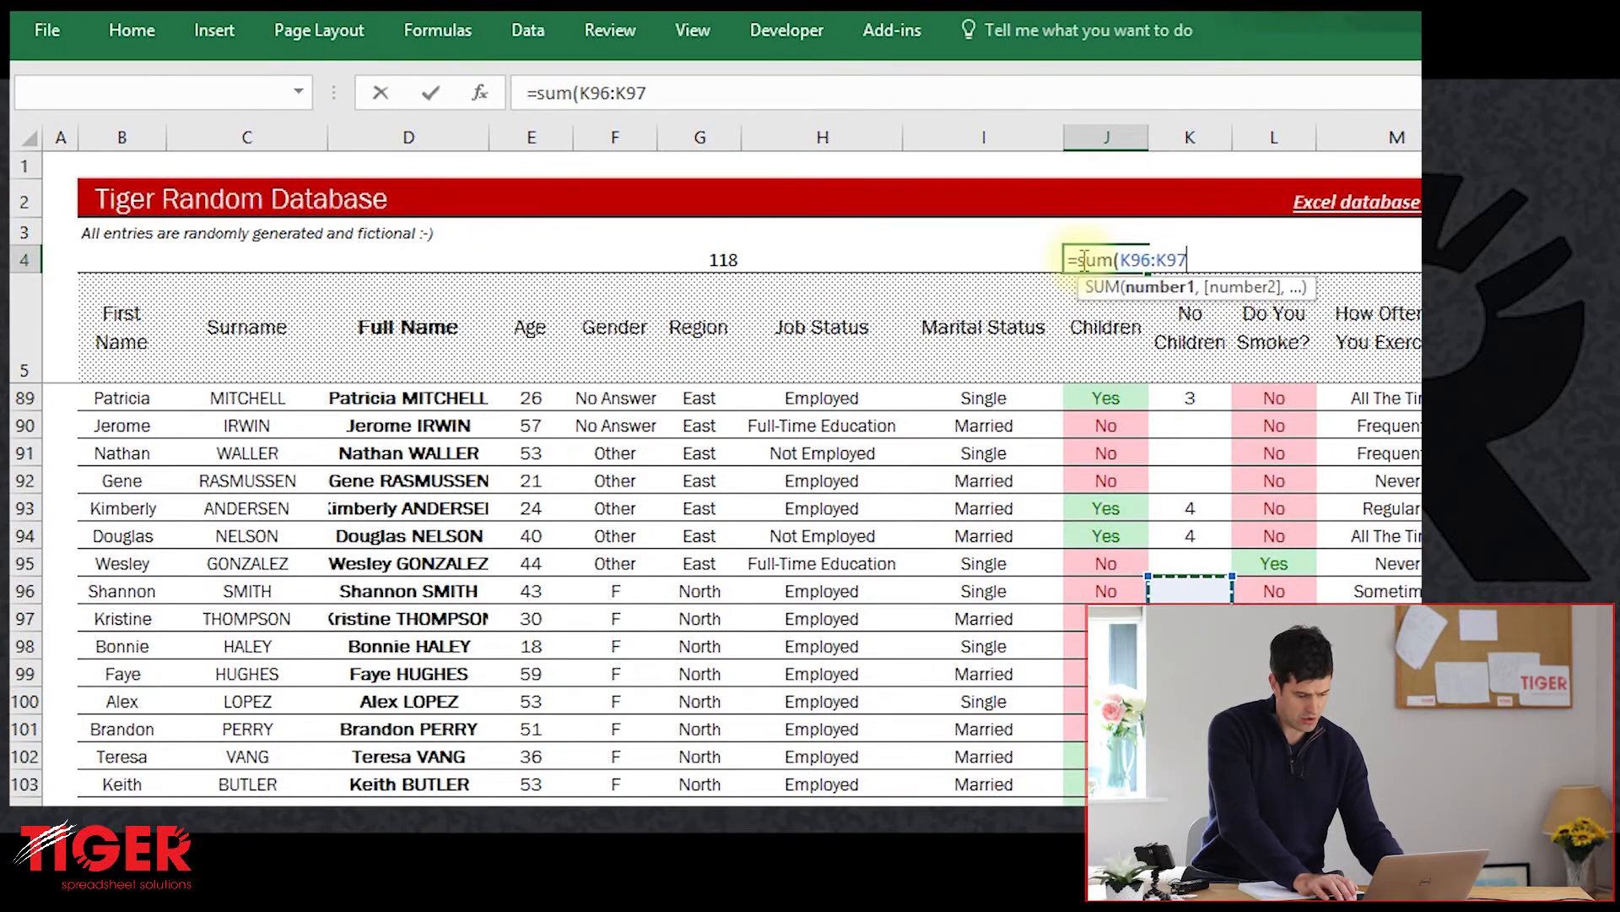
{"action": "key", "text": "shift+Down"}
{"action": "key", "text": "shift+Down"}
{"action": "key", "text": "shift+Down"}
{"action": "key", "text": "shift+Down"}
{"action": "key", "text": "shift+Down"}
{"action": "key", "text": "shift+Down"}
{"action": "key", "text": "shift+Down"}
{"action": "key", "text": "shift+Down"}
{"action": "key", "text": "shift+Down"}
{"action": "key", "text": "shift+Down"}
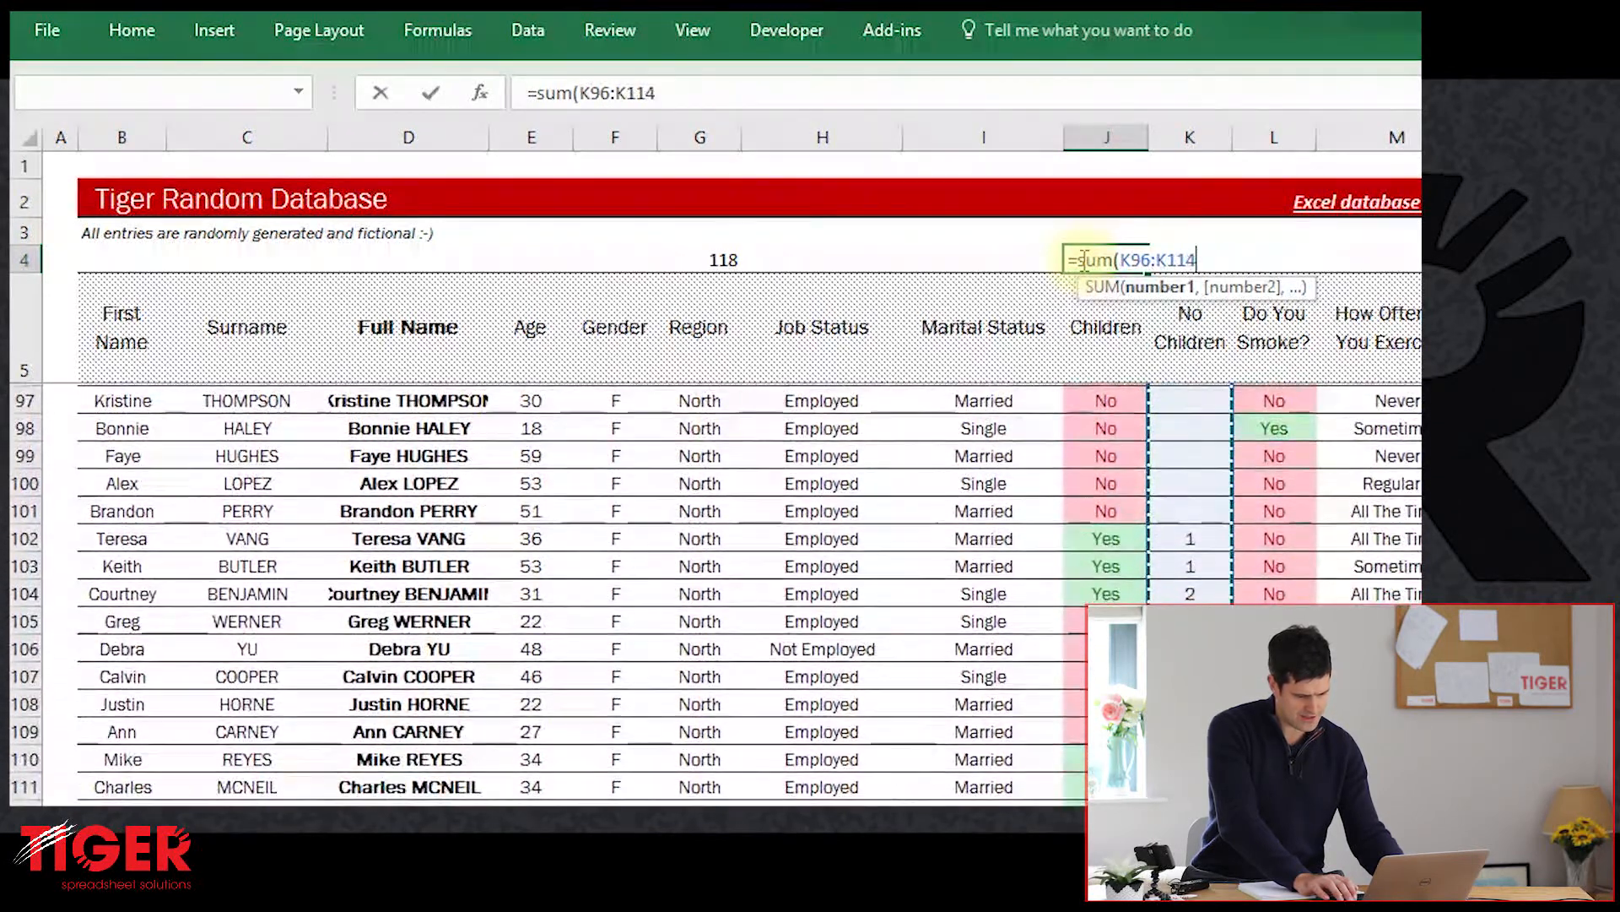
{"action": "key", "text": "shift+Down"}
{"action": "key", "text": "shift+Down"}
{"action": "key", "text": "shift+Down"}
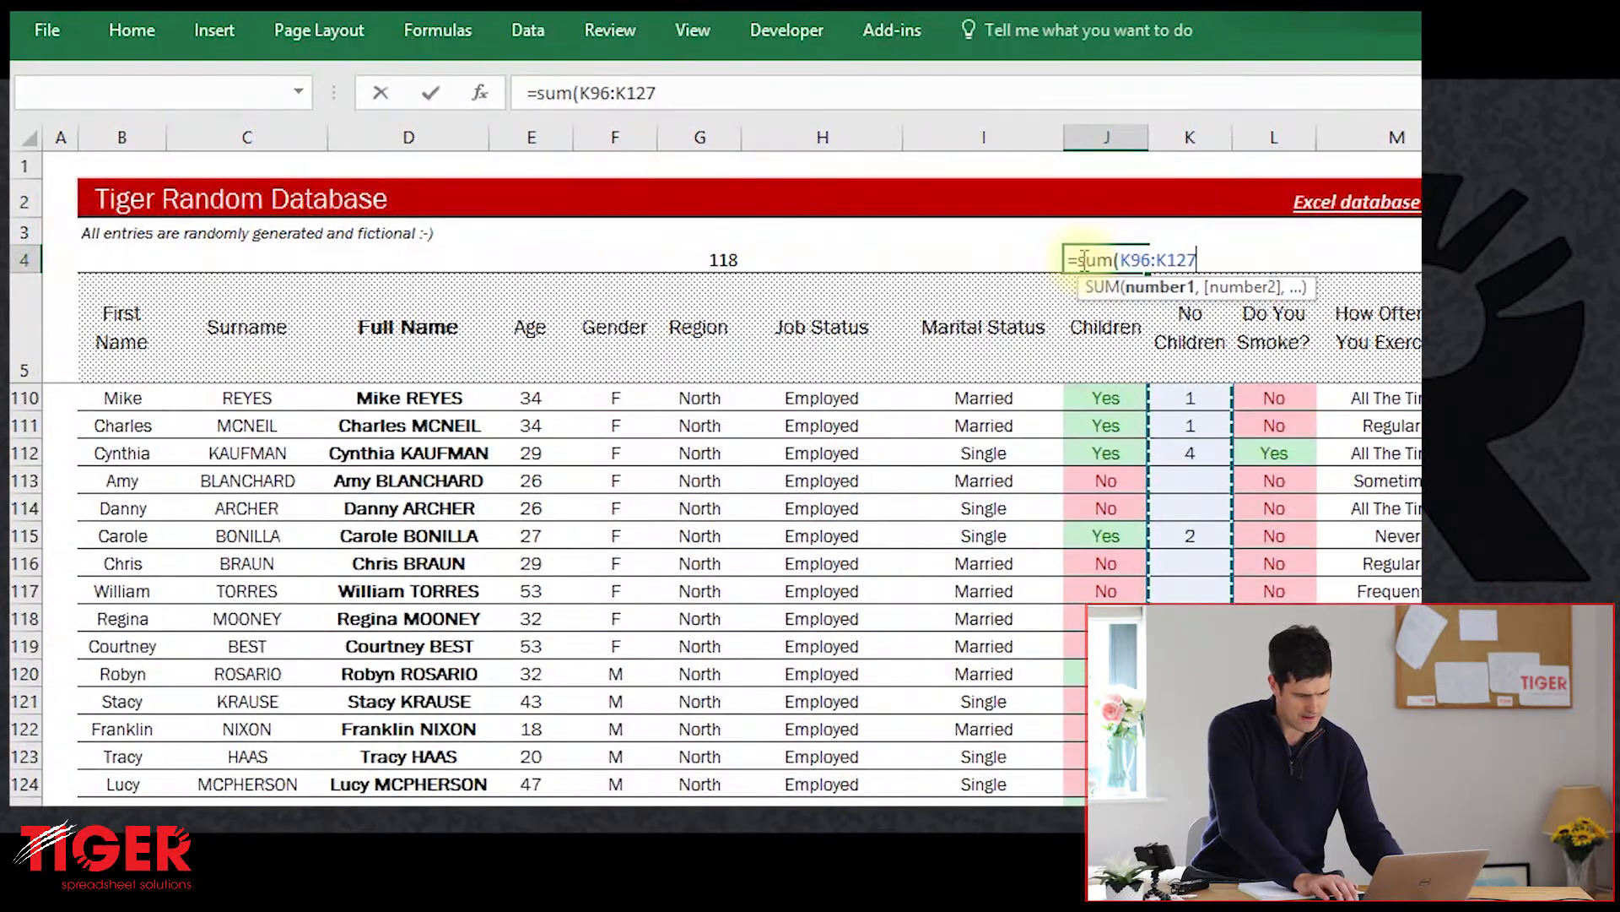
{"action": "key", "text": "shift+Up"}
{"action": "key", "text": "shift+Up"}
{"action": "key", "text": "shift+Up"}
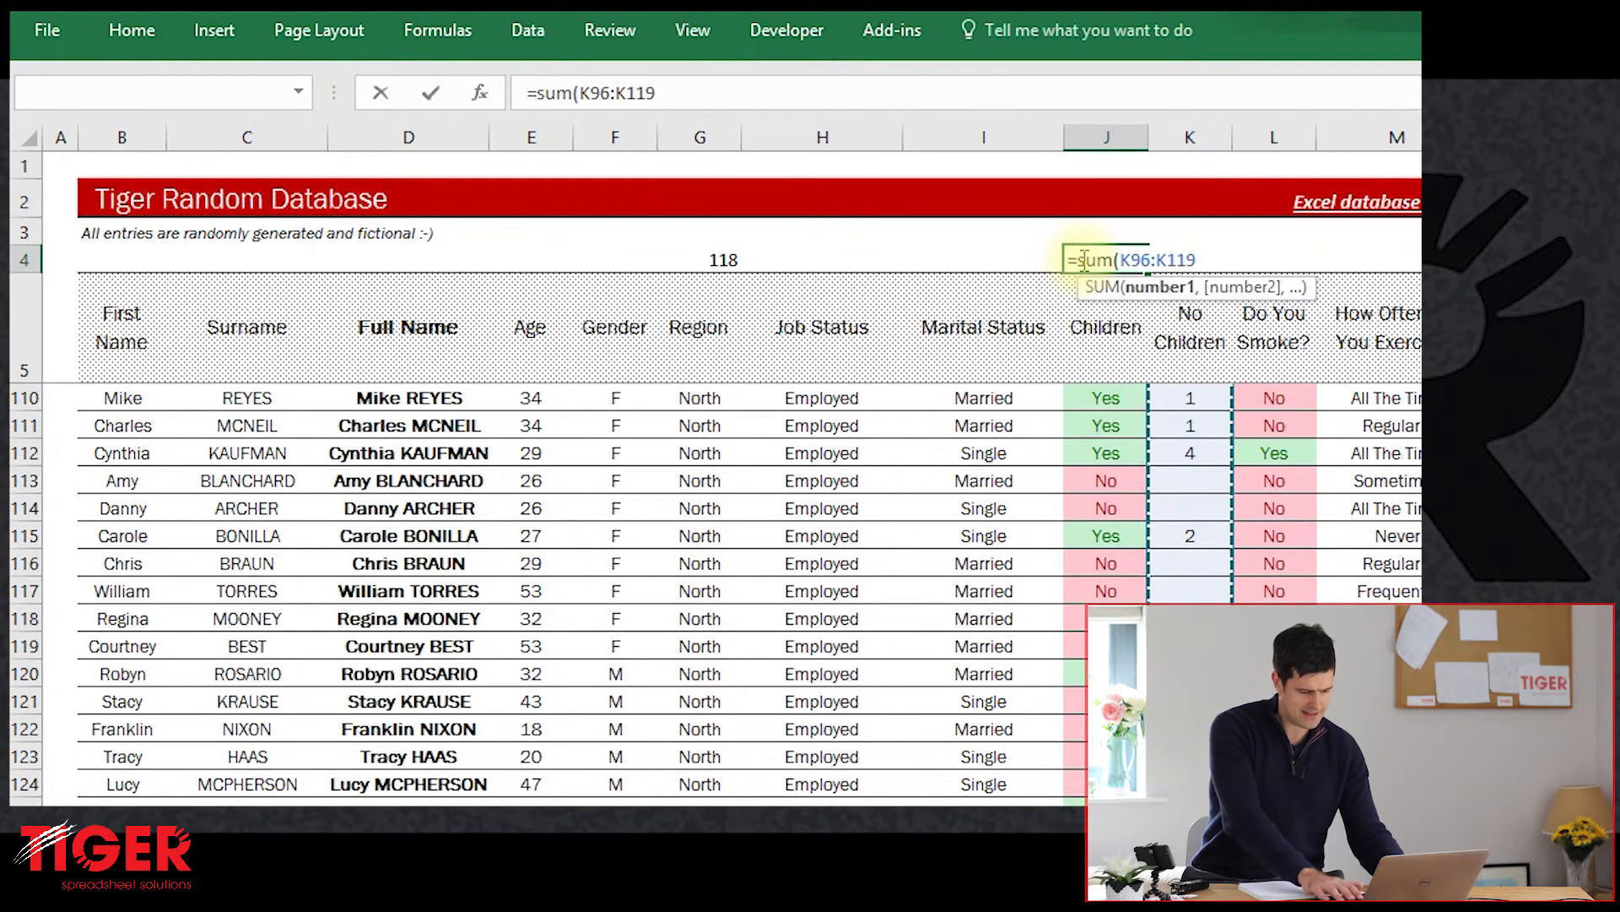
{"action": "key", "text": "Return"}
Step: Compare the check total in J4 with the North SUMIFS result under question 7 on the answers sheet
{"action": "left_click", "coordinate": [1081, 259]}
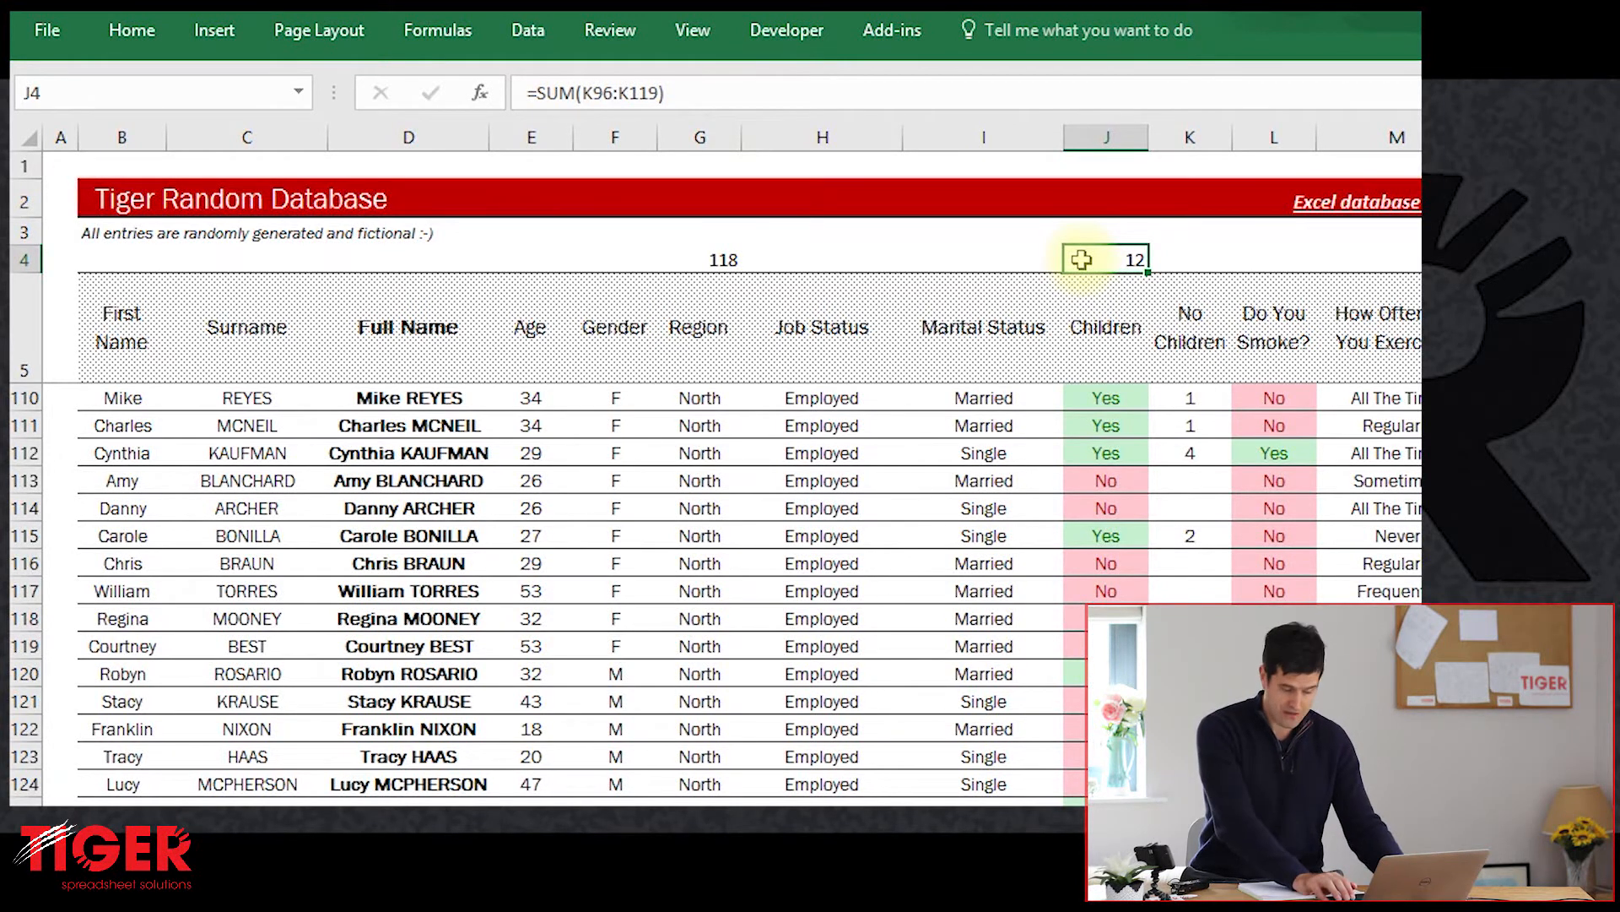
{"action": "key", "text": "ctrl+Page_Down"}
{"action": "key", "text": "ctrl+Page_Down"}
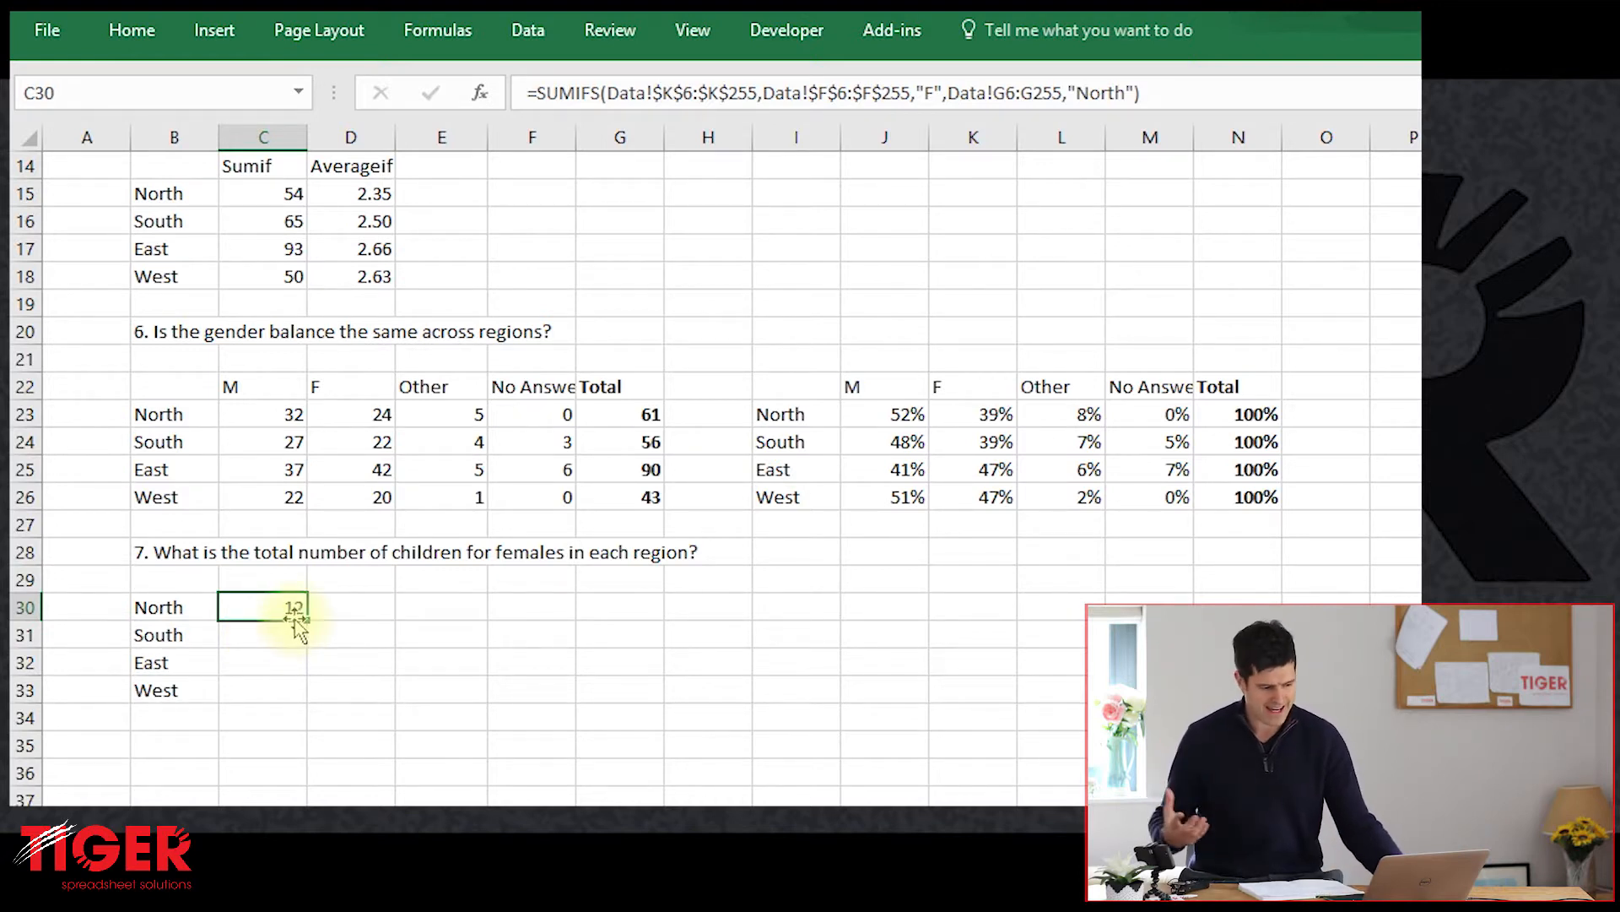
Step: Replace the "North" criterion in C30's SUMIFS formula with the column-locked reference $B30
{"action": "left_click", "coordinate": [1126, 93]}
{"action": "key", "text": "BackSpace"}
{"action": "key", "text": "BackSpace"}
{"action": "key", "text": "BackSpace"}
{"action": "key", "text": "BackSpace"}
{"action": "key", "text": "BackSpace"}
{"action": "key", "text": "BackSpace"}
{"action": "key", "text": "BackSpace"}
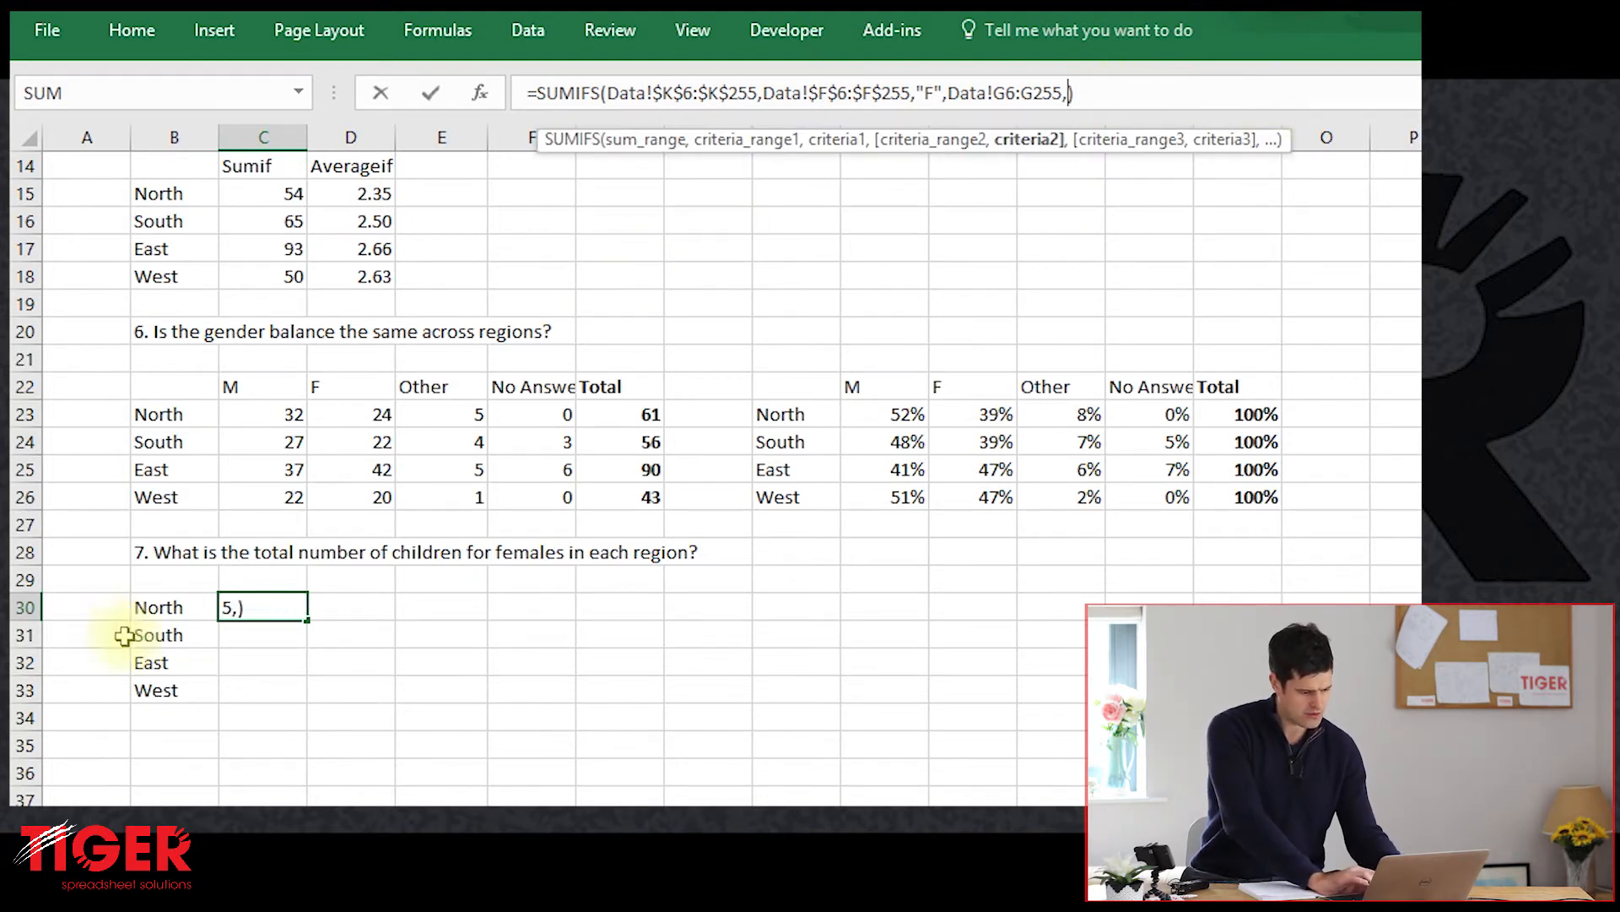
{"action": "left_click", "coordinate": [152, 608]}
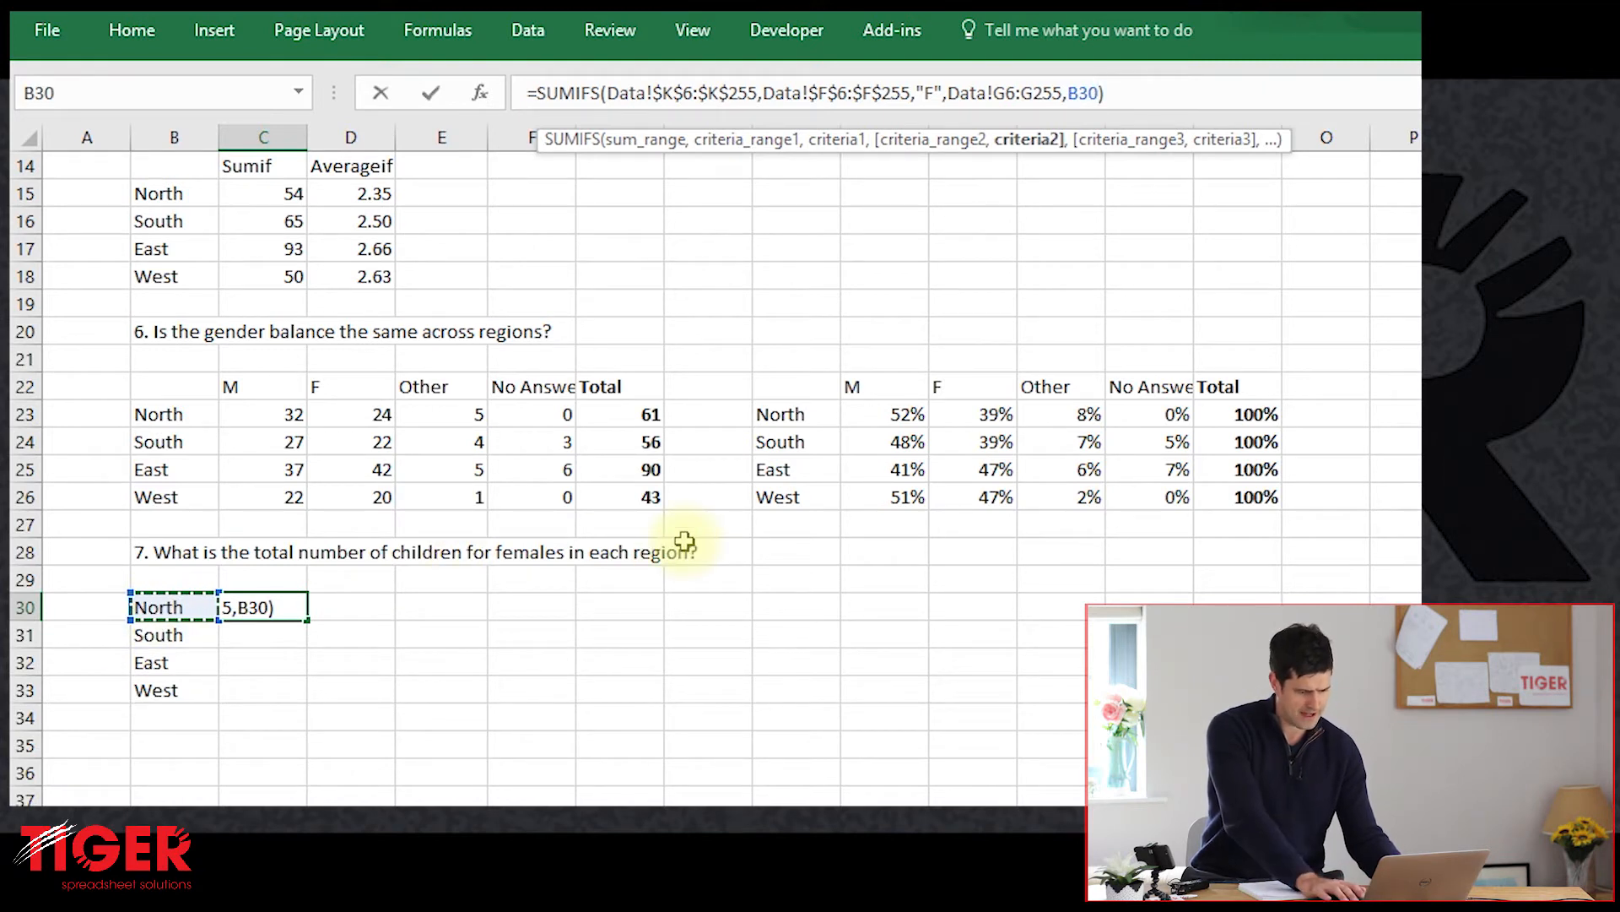
{"action": "key", "text": "F4"}
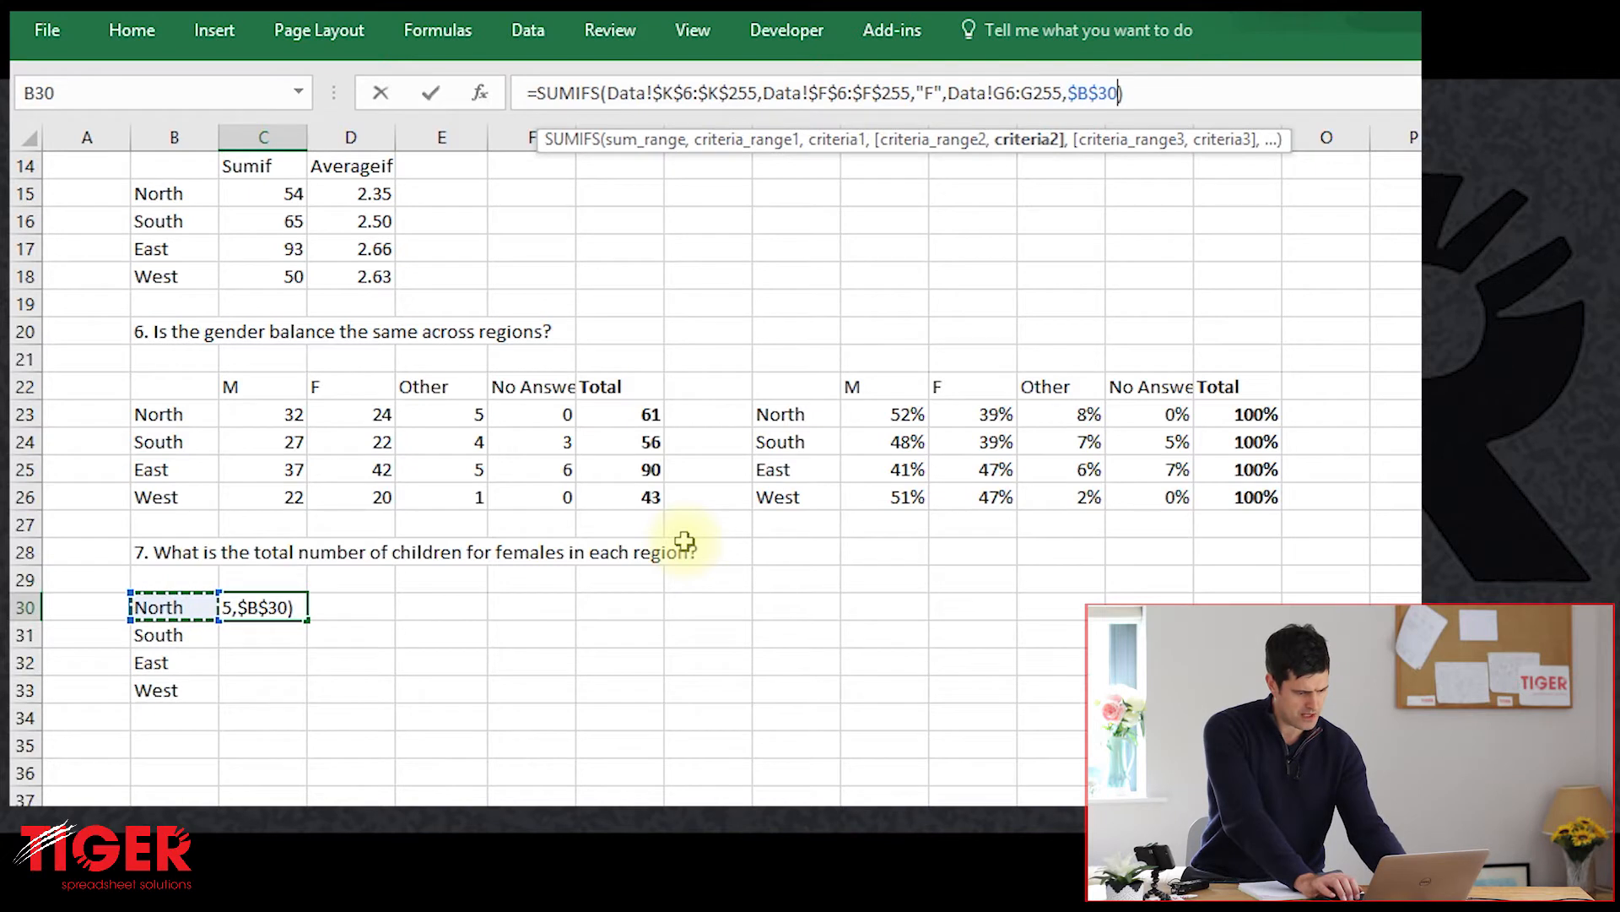
{"action": "key", "text": "F4"}
{"action": "key", "text": "F4"}
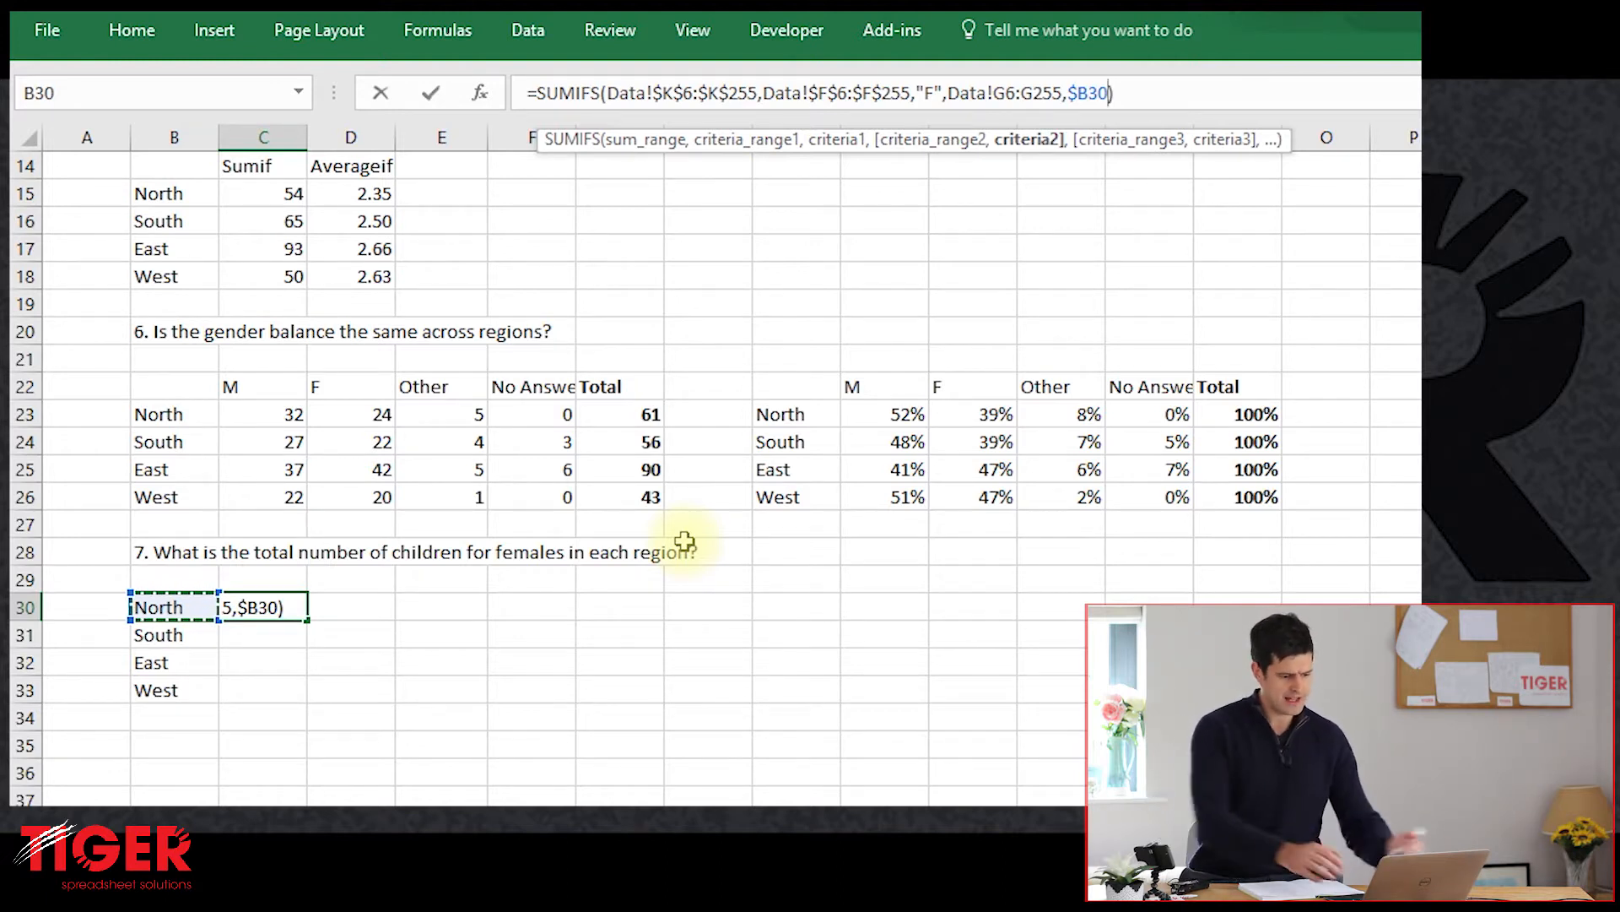
{"action": "key", "text": "Return"}
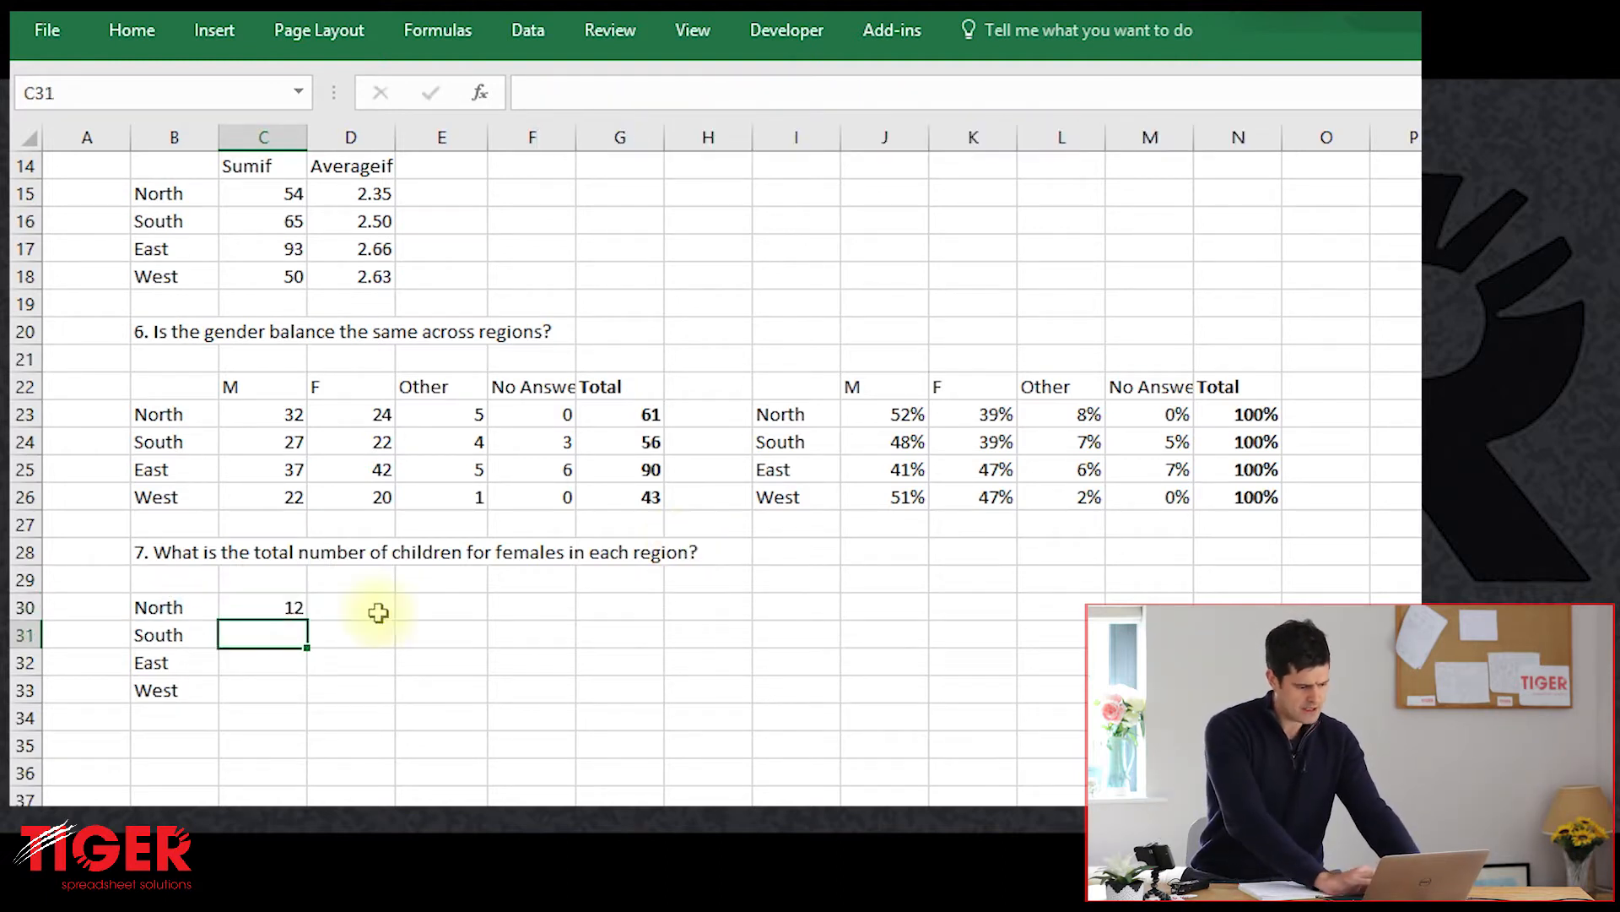
Step: Fill the SUMIFS formula in C30 down to C33 for South, East and West, and check the copied formulas
{"action": "left_click", "coordinate": [295, 611]}
{"action": "double_click", "coordinate": [306, 620]}
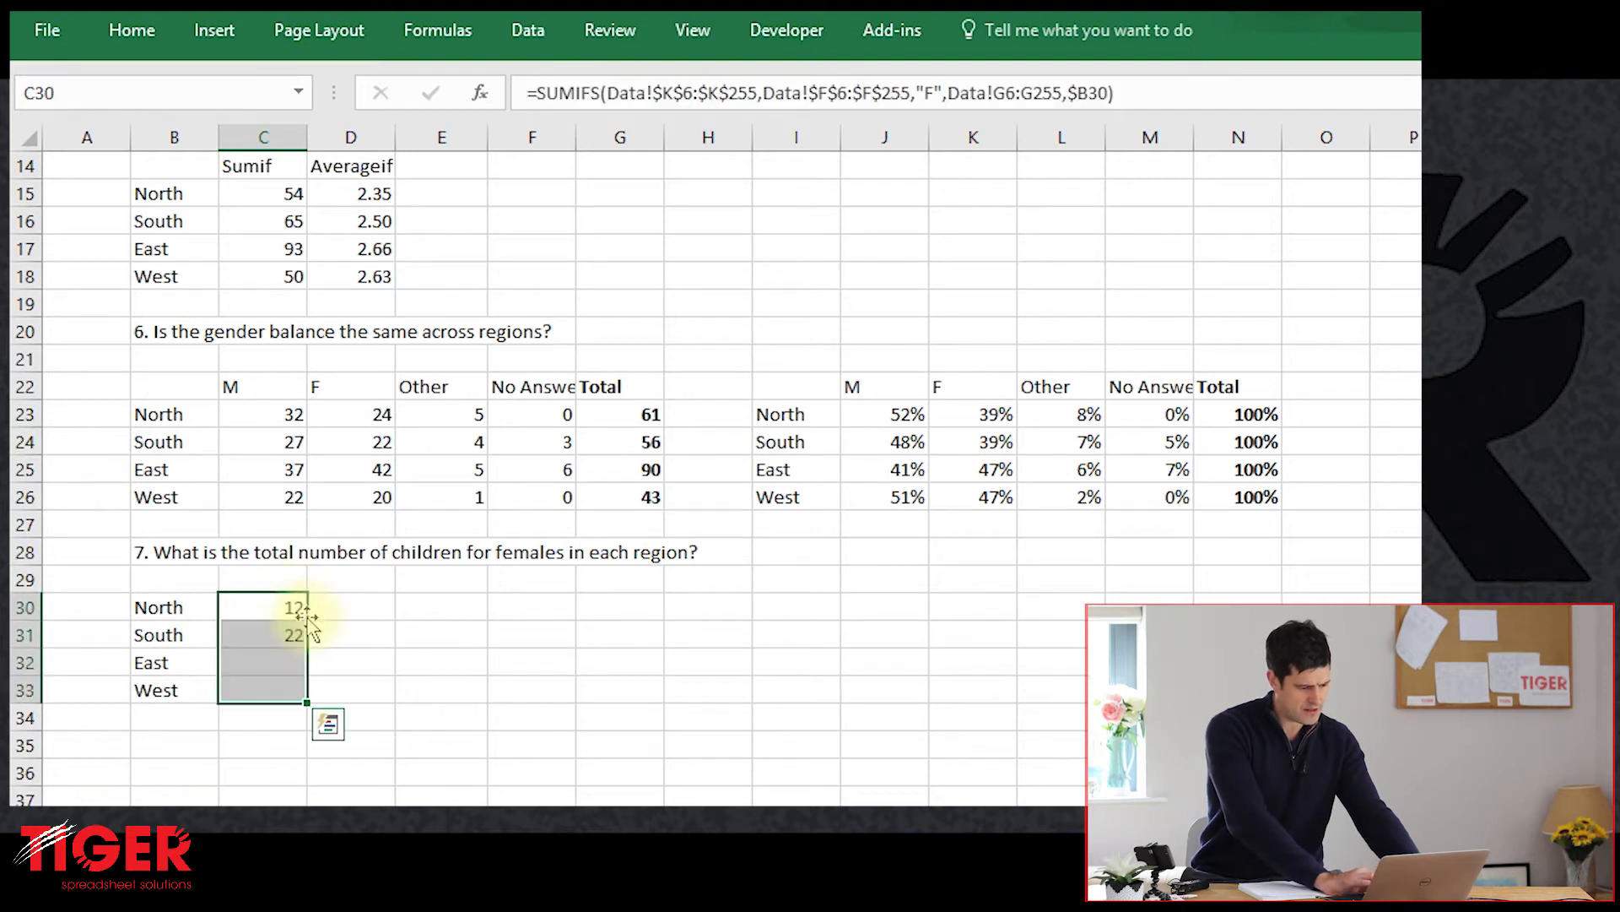
{"action": "left_click", "coordinate": [262, 688]}
{"action": "key", "text": "Up"}
{"action": "key", "text": "Up"}
{"action": "key", "text": "Down"}
{"action": "key", "text": "Down"}
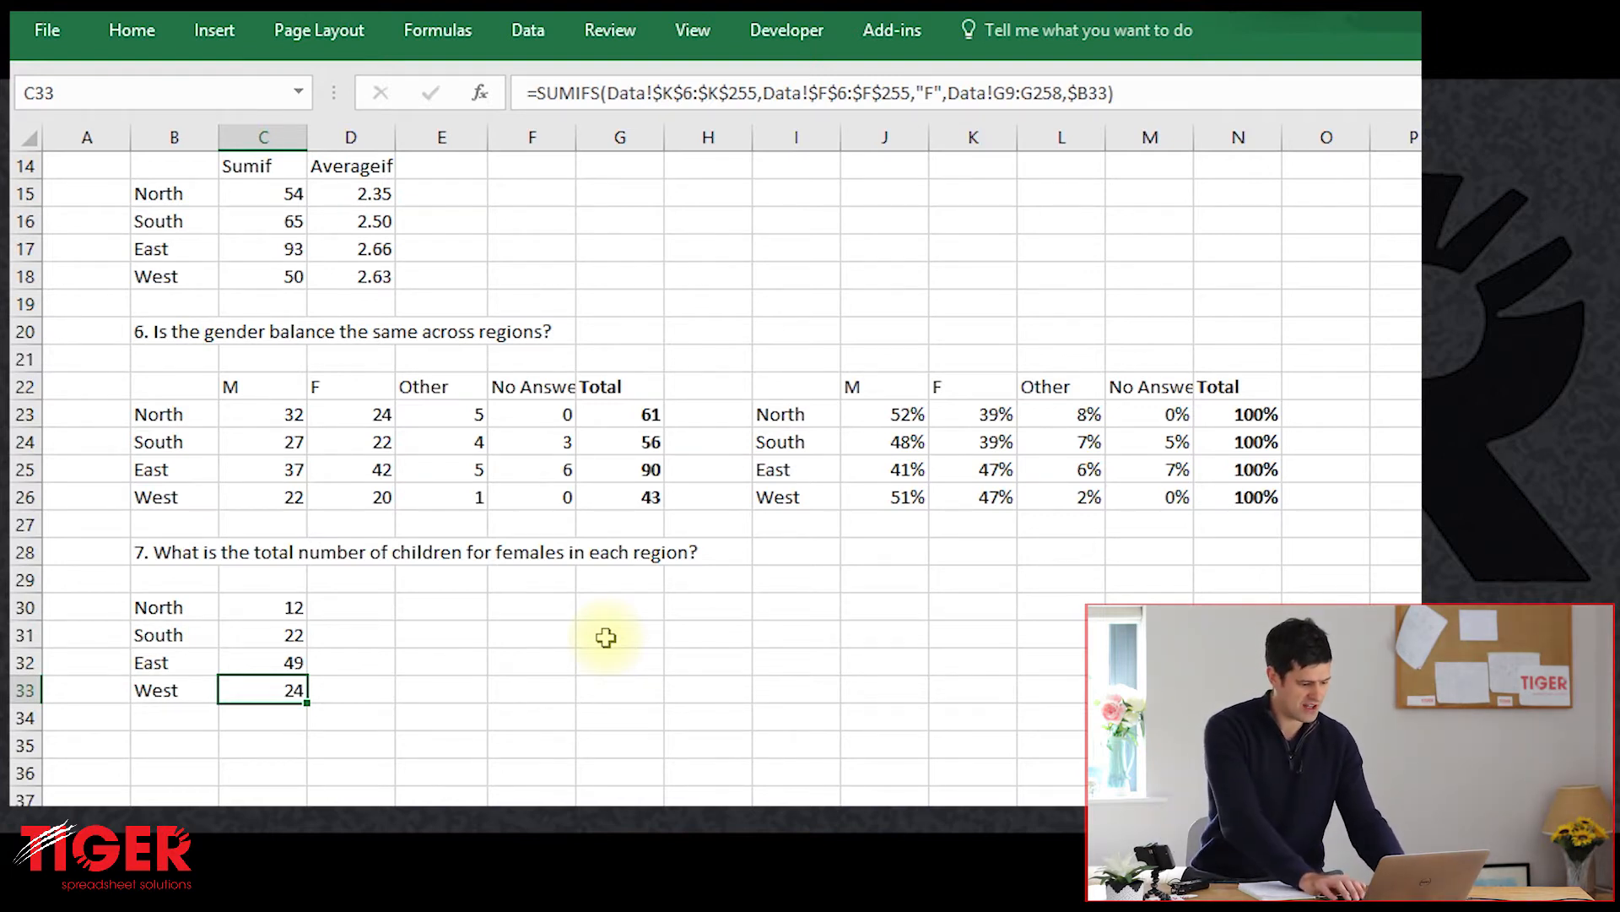
Step: On the data sheet, start a SUM formula in I4 that references K213, the No Children cell of the first West female
{"action": "key", "text": "ctrl+Page_Up"}
{"action": "key", "text": "ctrl+Page_Up"}
{"action": "key", "text": "Down"}
{"action": "key", "text": "Left"}
{"action": "key", "text": "Left"}
{"action": "key", "text": "Left"}
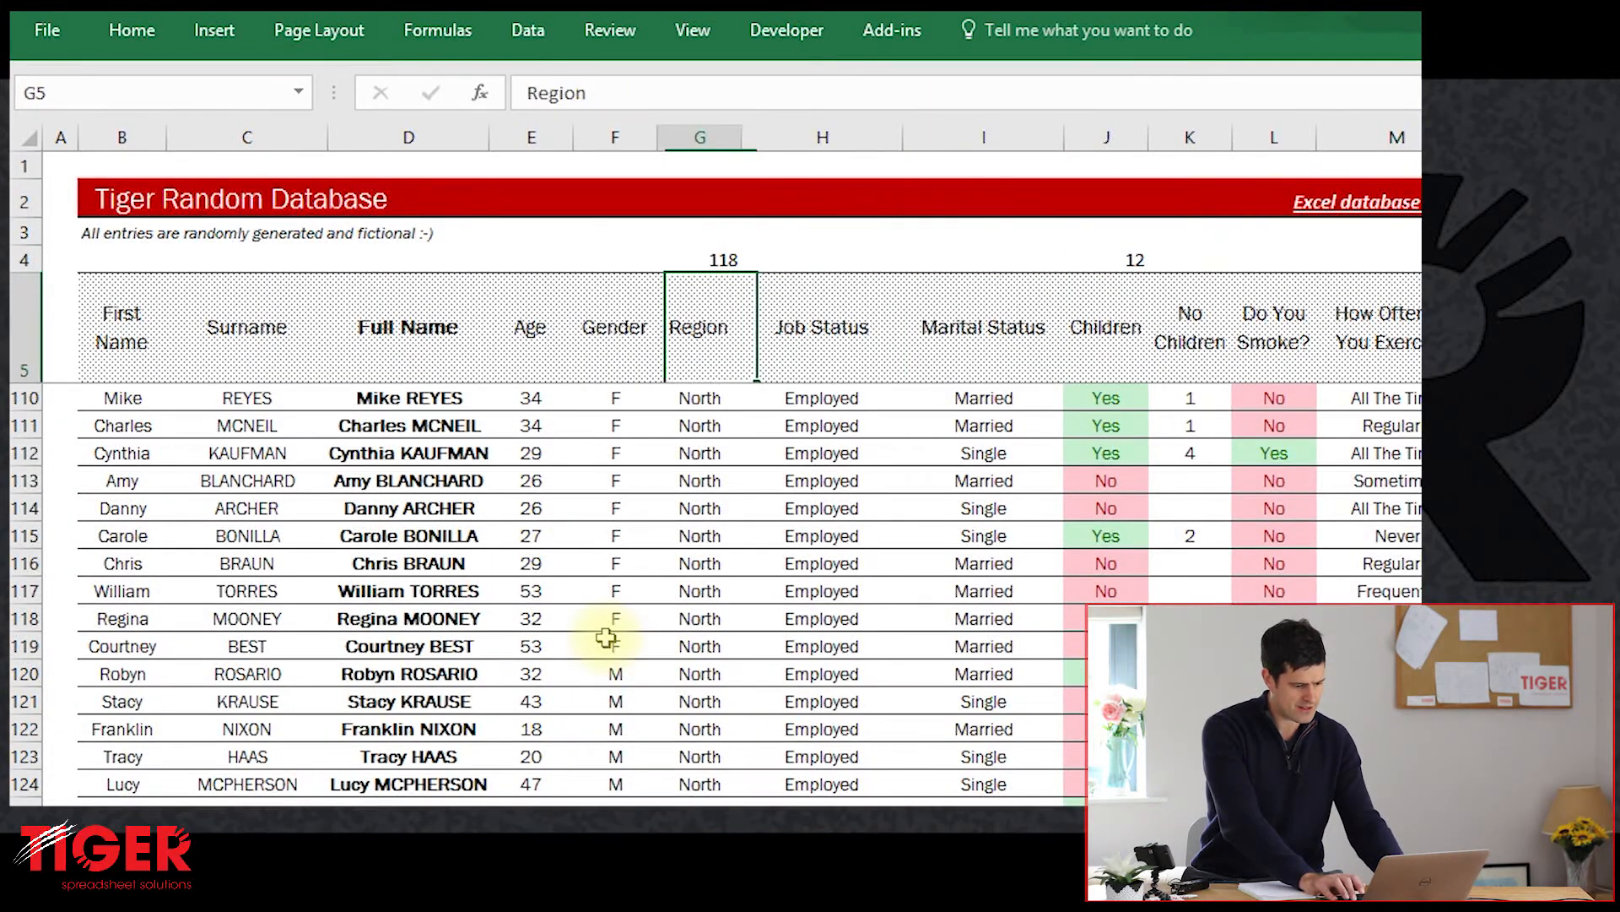
{"action": "key", "text": "Down"}
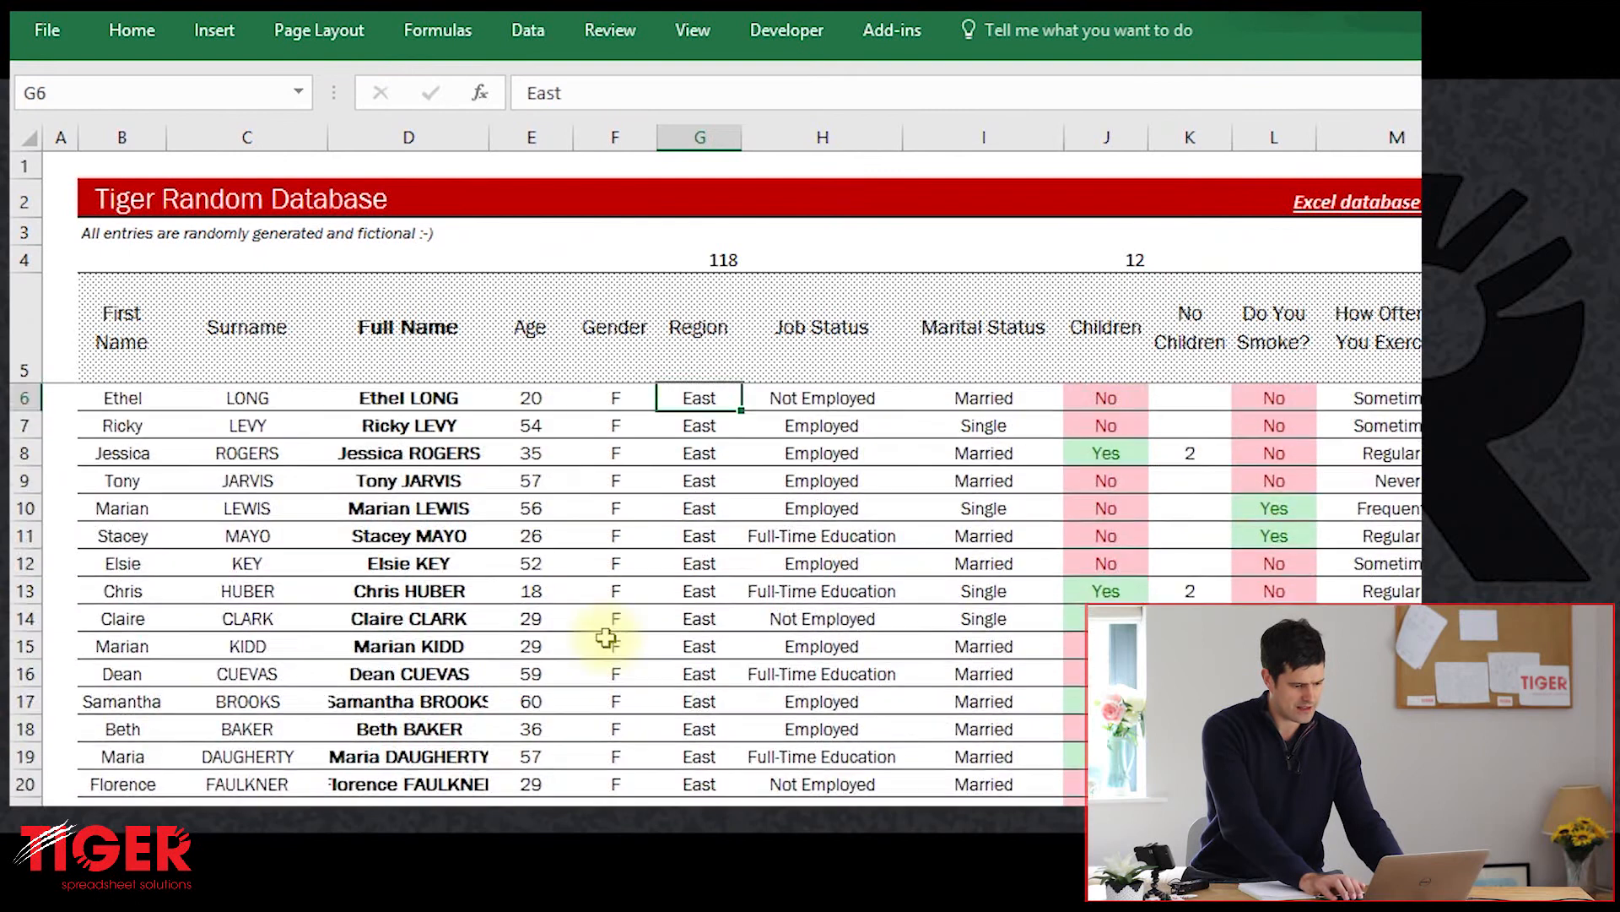
{"action": "left_click", "coordinate": [988, 263]}
{"action": "type", "text": "=sum("}
{"action": "key", "text": "Down"}
{"action": "key", "text": "Down"}
{"action": "key", "text": "Left"}
{"action": "key", "text": "Left"}
{"action": "key", "text": "Down"}
{"action": "key", "text": "Down"}
{"action": "key", "text": "Down"}
{"action": "key", "text": "Down"}
{"action": "key", "text": "Down"}
{"action": "key", "text": "Down"}
{"action": "key", "text": "Down"}
{"action": "key", "text": "Down"}
{"action": "key", "text": "Down"}
{"action": "key", "text": "Down"}
{"action": "key", "text": "Down"}
{"action": "key", "text": "Down"}
{"action": "key", "text": "Down"}
{"action": "key", "text": "Down"}
{"action": "key", "text": "Down"}
{"action": "key", "text": "Down"}
{"action": "key", "text": "Down"}
{"action": "key", "text": "Down"}
{"action": "key", "text": "Down"}
{"action": "key", "text": "Down"}
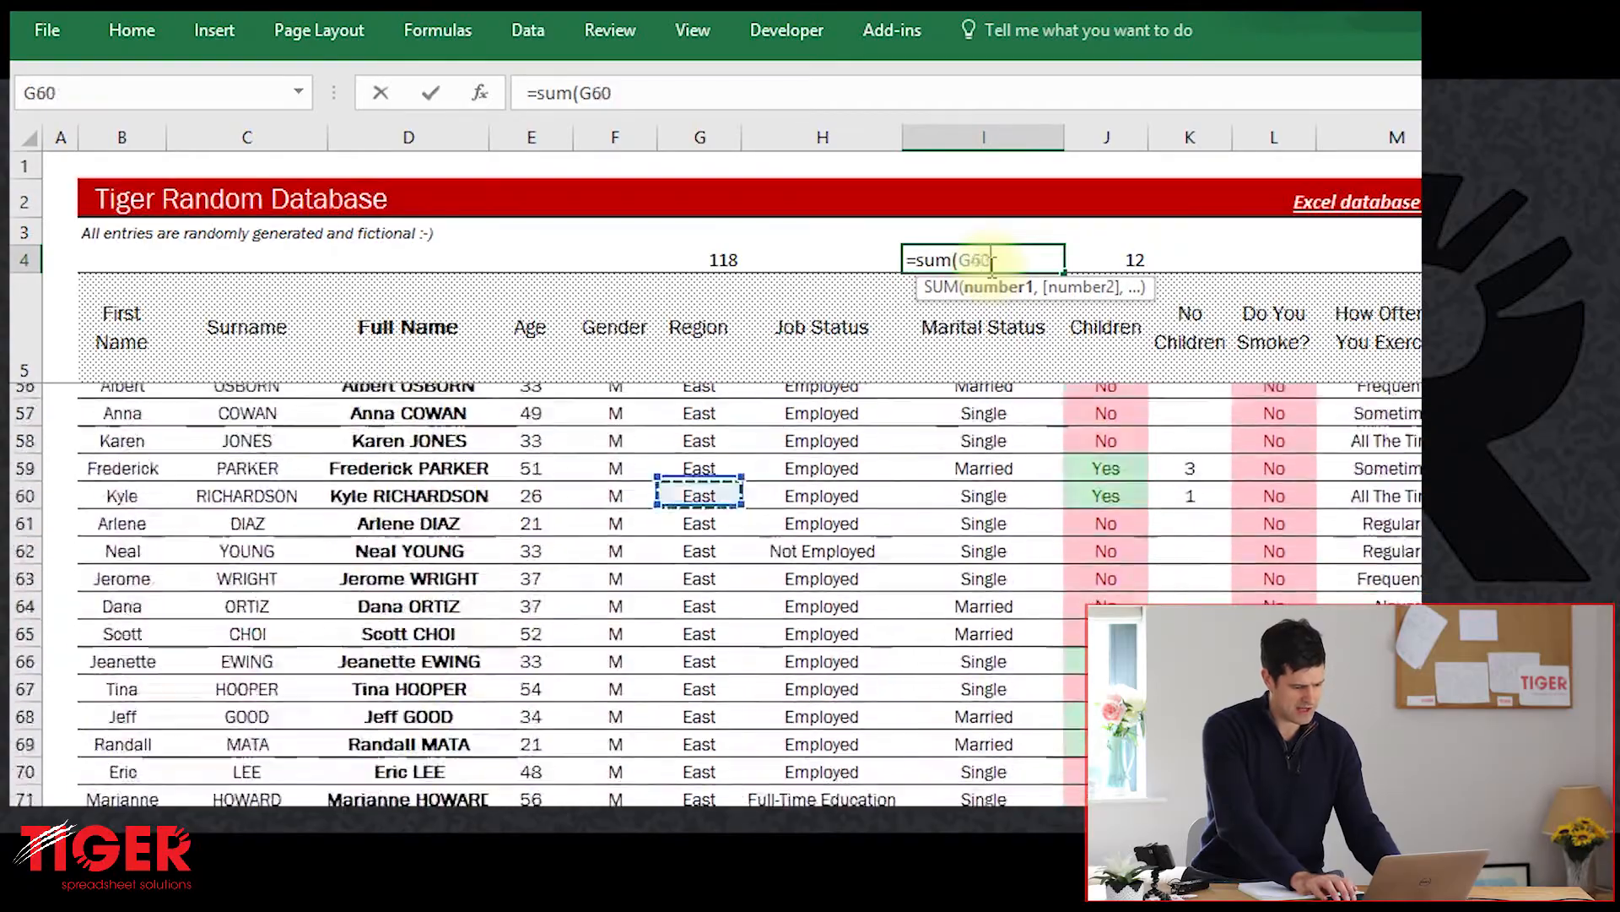
{"action": "key", "text": "Down"}
{"action": "key", "text": "Down"}
{"action": "key", "text": "Down"}
{"action": "key", "text": "Down"}
{"action": "key", "text": "Down"}
{"action": "key", "text": "Down"}
{"action": "key", "text": "Down"}
{"action": "key", "text": "Down"}
{"action": "key", "text": "Down"}
{"action": "key", "text": "Down"}
{"action": "key", "text": "Down"}
{"action": "key", "text": "Down"}
{"action": "key", "text": "Down"}
{"action": "key", "text": "Down"}
{"action": "key", "text": "Down"}
{"action": "key", "text": "Down"}
{"action": "key", "text": "Down"}
{"action": "key", "text": "Down"}
{"action": "key", "text": "Down"}
{"action": "key", "text": "Down"}
{"action": "key", "text": "Up"}
{"action": "key", "text": "Up"}
{"action": "key", "text": "Up"}
{"action": "key", "text": "Up"}
{"action": "key", "text": "Up"}
{"action": "key", "text": "Up"}
{"action": "key", "text": "Up"}
{"action": "key", "text": "Up"}
{"action": "key", "text": "Up"}
{"action": "key", "text": "Up"}
{"action": "key", "text": "Up"}
{"action": "key", "text": "Up"}
{"action": "key", "text": "Up"}
{"action": "key", "text": "Up"}
{"action": "key", "text": "Up"}
{"action": "key", "text": "Up"}
{"action": "key", "text": "Up"}
{"action": "key", "text": "Up"}
{"action": "key", "text": "Up"}
{"action": "key", "text": "Up"}
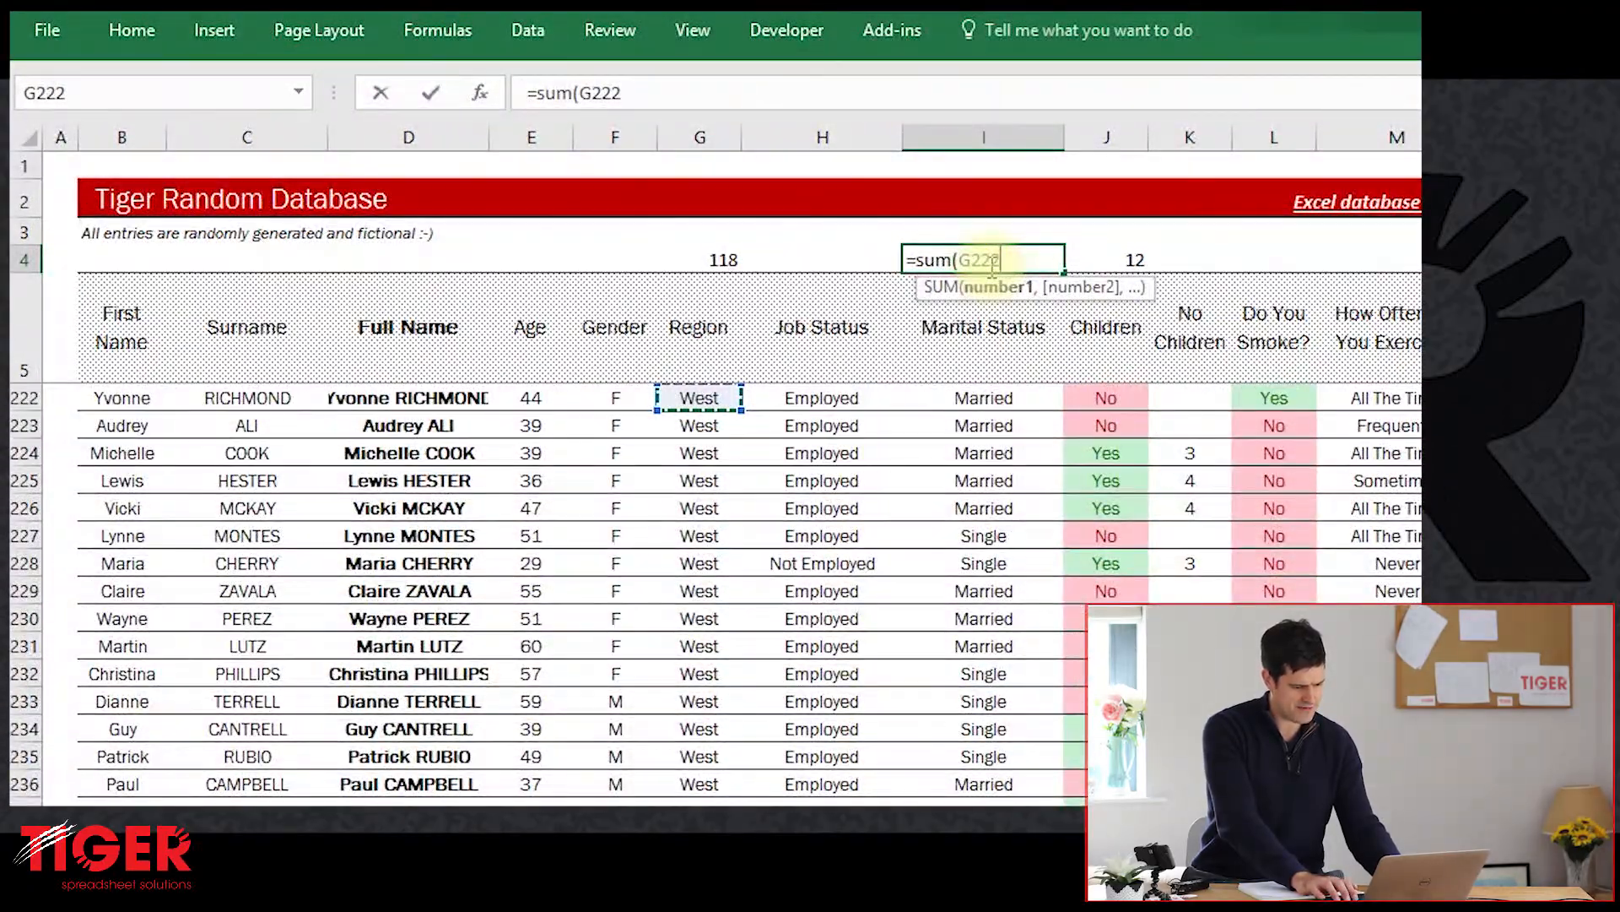
{"action": "key", "text": "Up"}
{"action": "key", "text": "Up"}
{"action": "key", "text": "Up"}
{"action": "key", "text": "Up"}
{"action": "key", "text": "Up"}
{"action": "key", "text": "Up"}
{"action": "key", "text": "Up"}
{"action": "key", "text": "Up"}
{"action": "key", "text": "Up"}
{"action": "key", "text": "Up"}
{"action": "key", "text": "Up"}
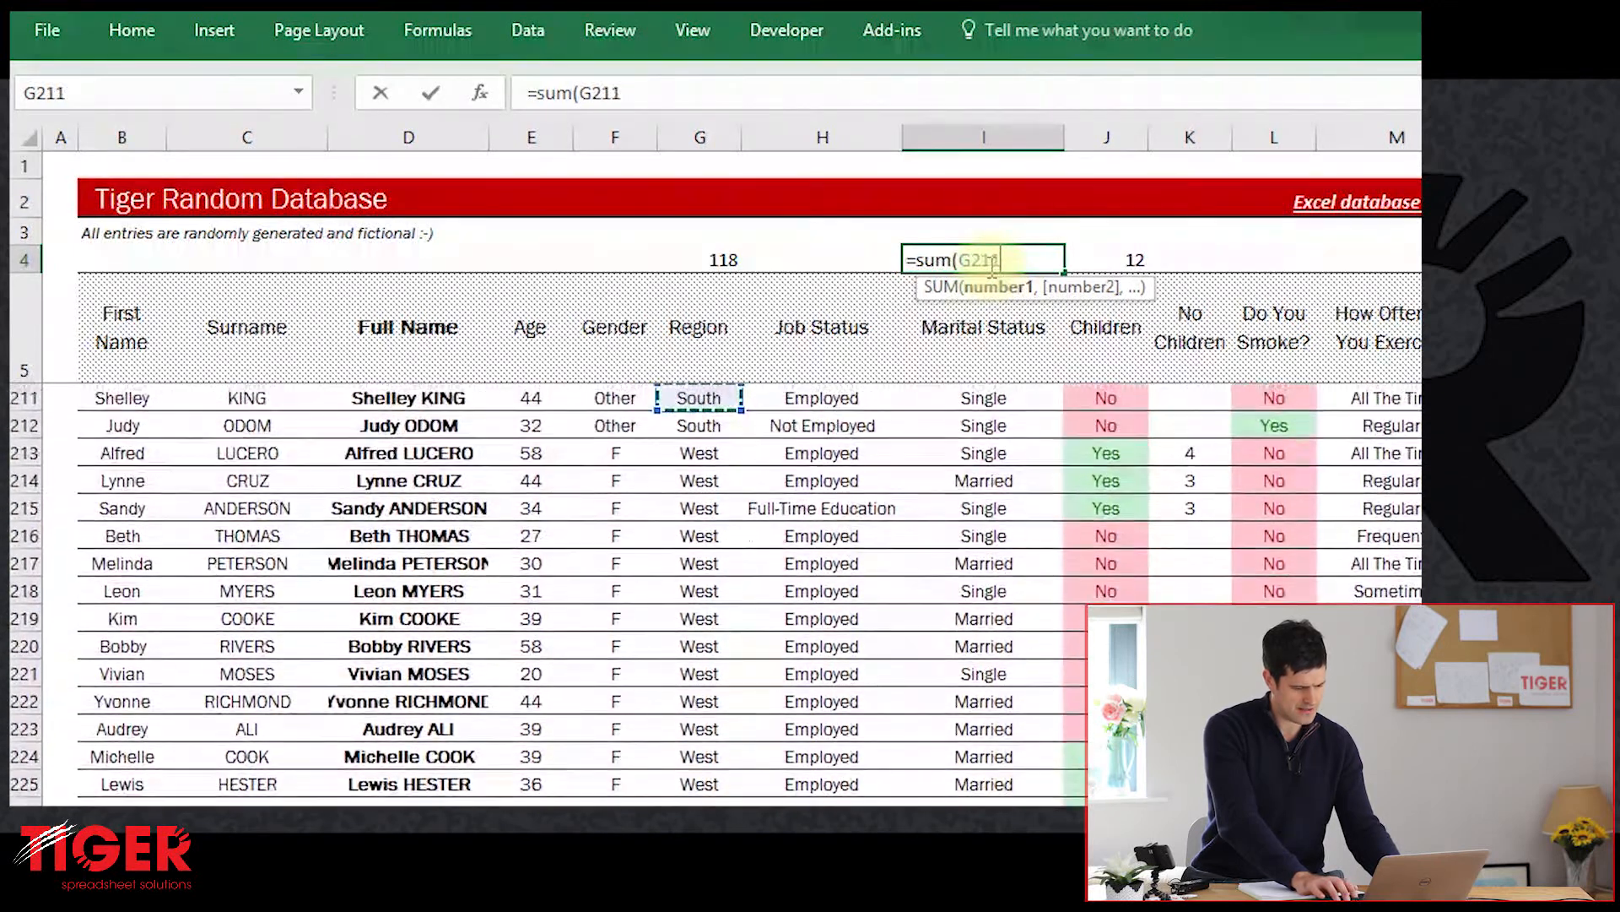
{"action": "key", "text": "Down"}
{"action": "key", "text": "Down"}
{"action": "key", "text": "Right"}
{"action": "key", "text": "Right"}
{"action": "key", "text": "Right"}
{"action": "key", "text": "Right"}
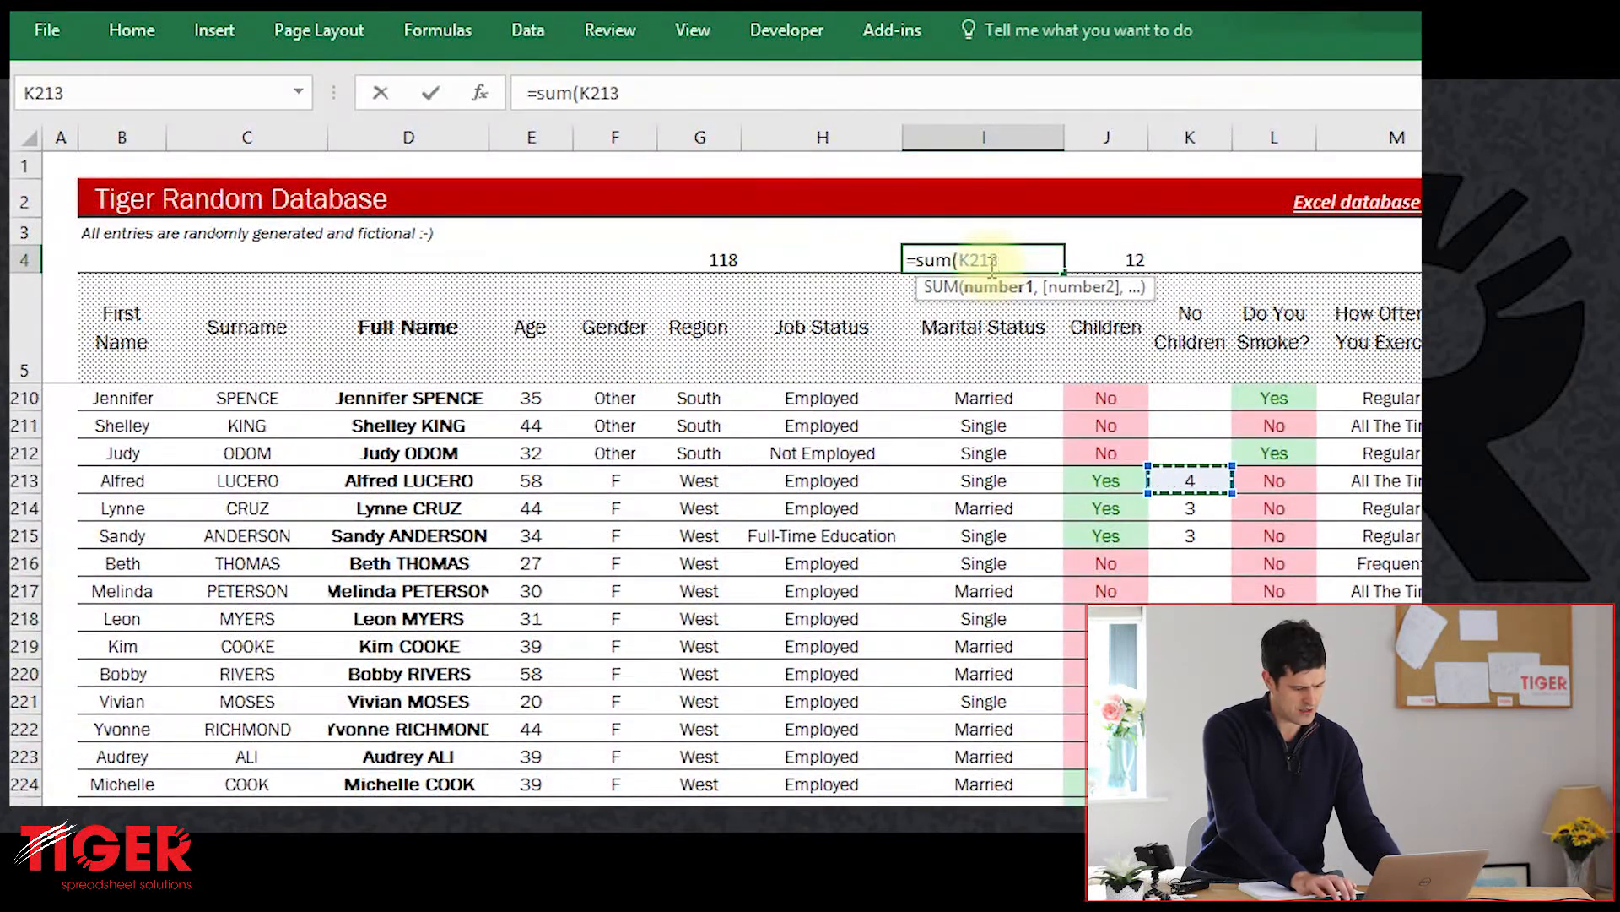
Step: Extend the SUM in I4 over all West females' No Children cells, K213:K232, and enter the formula
{"action": "key", "text": "shift+Down"}
{"action": "key", "text": "shift+Down"}
{"action": "key", "text": "shift+Down"}
{"action": "key", "text": "shift+Down"}
{"action": "key", "text": "shift+Down"}
{"action": "key", "text": "shift+Down"}
{"action": "key", "text": "shift+Down"}
{"action": "key", "text": "shift+Down"}
{"action": "key", "text": "shift+Down"}
{"action": "key", "text": "shift+Down"}
{"action": "key", "text": "shift+Down"}
{"action": "key", "text": "shift+Down"}
{"action": "key", "text": "shift+Down"}
{"action": "key", "text": "shift+Down"}
{"action": "key", "text": "shift+Down"}
{"action": "key", "text": "shift+Down"}
{"action": "key", "text": "shift+Down"}
{"action": "key", "text": "shift+Down"}
{"action": "key", "text": "shift+Down"}
{"action": "key", "text": "shift+Down"}
{"action": "key", "text": "shift+Down"}
{"action": "key", "text": "shift+Down"}
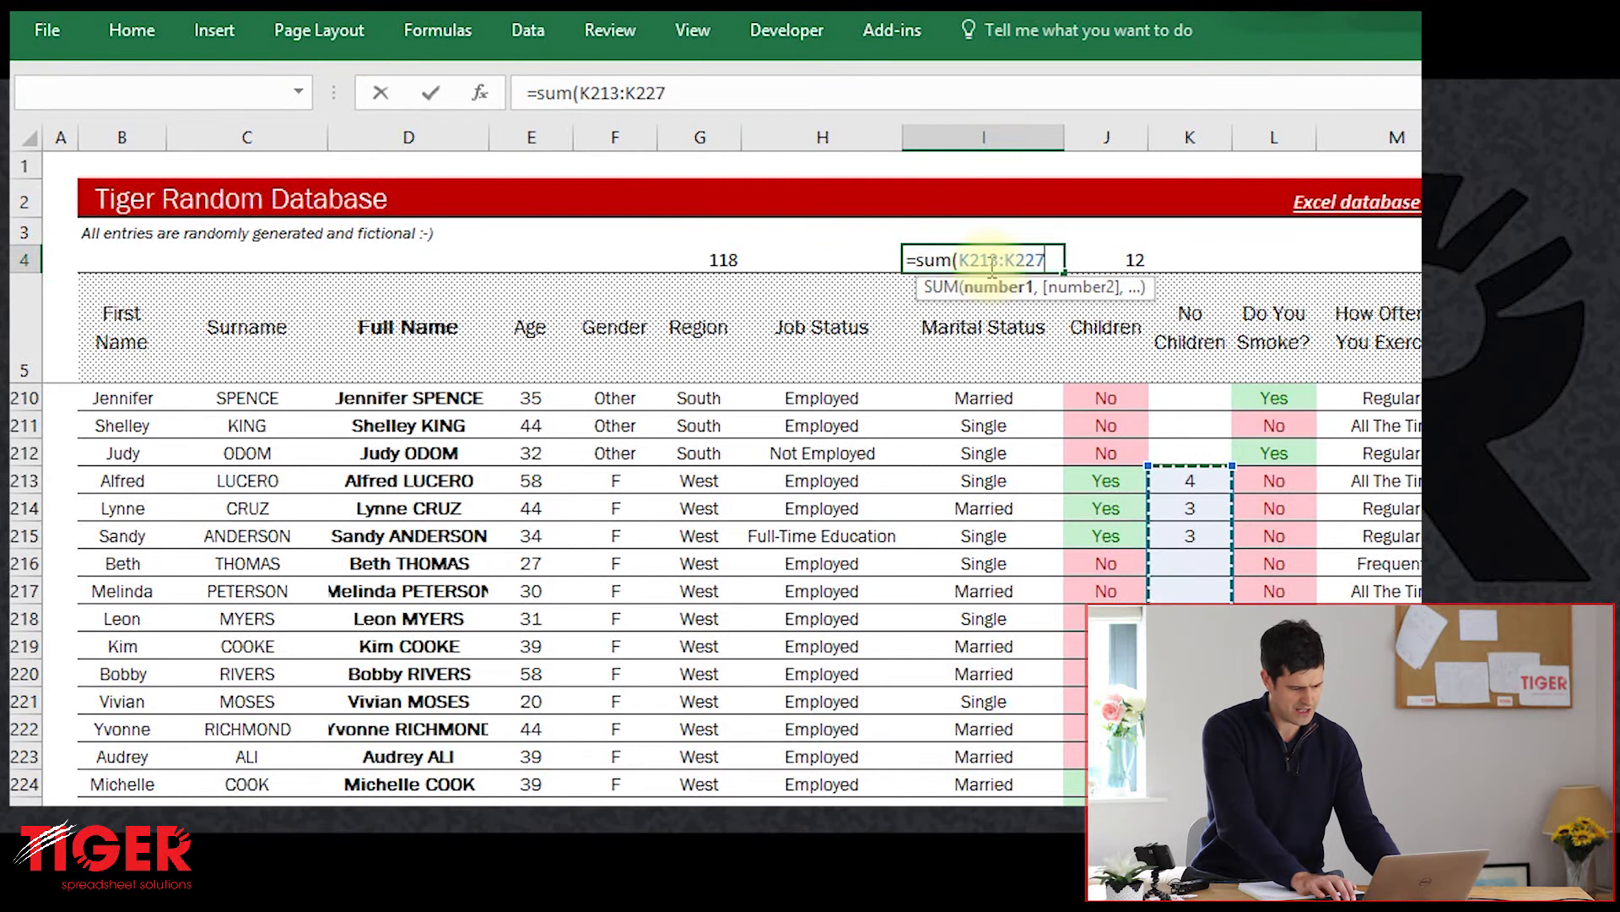
{"action": "key", "text": "shift+Up"}
{"action": "key", "text": "shift+Up"}
{"action": "key", "text": "shift+Up"}
{"action": "key", "text": "shift+Up"}
{"action": "key", "text": "shift+Up"}
{"action": "key", "text": "shift+Up"}
{"action": "key", "text": "shift+Up"}
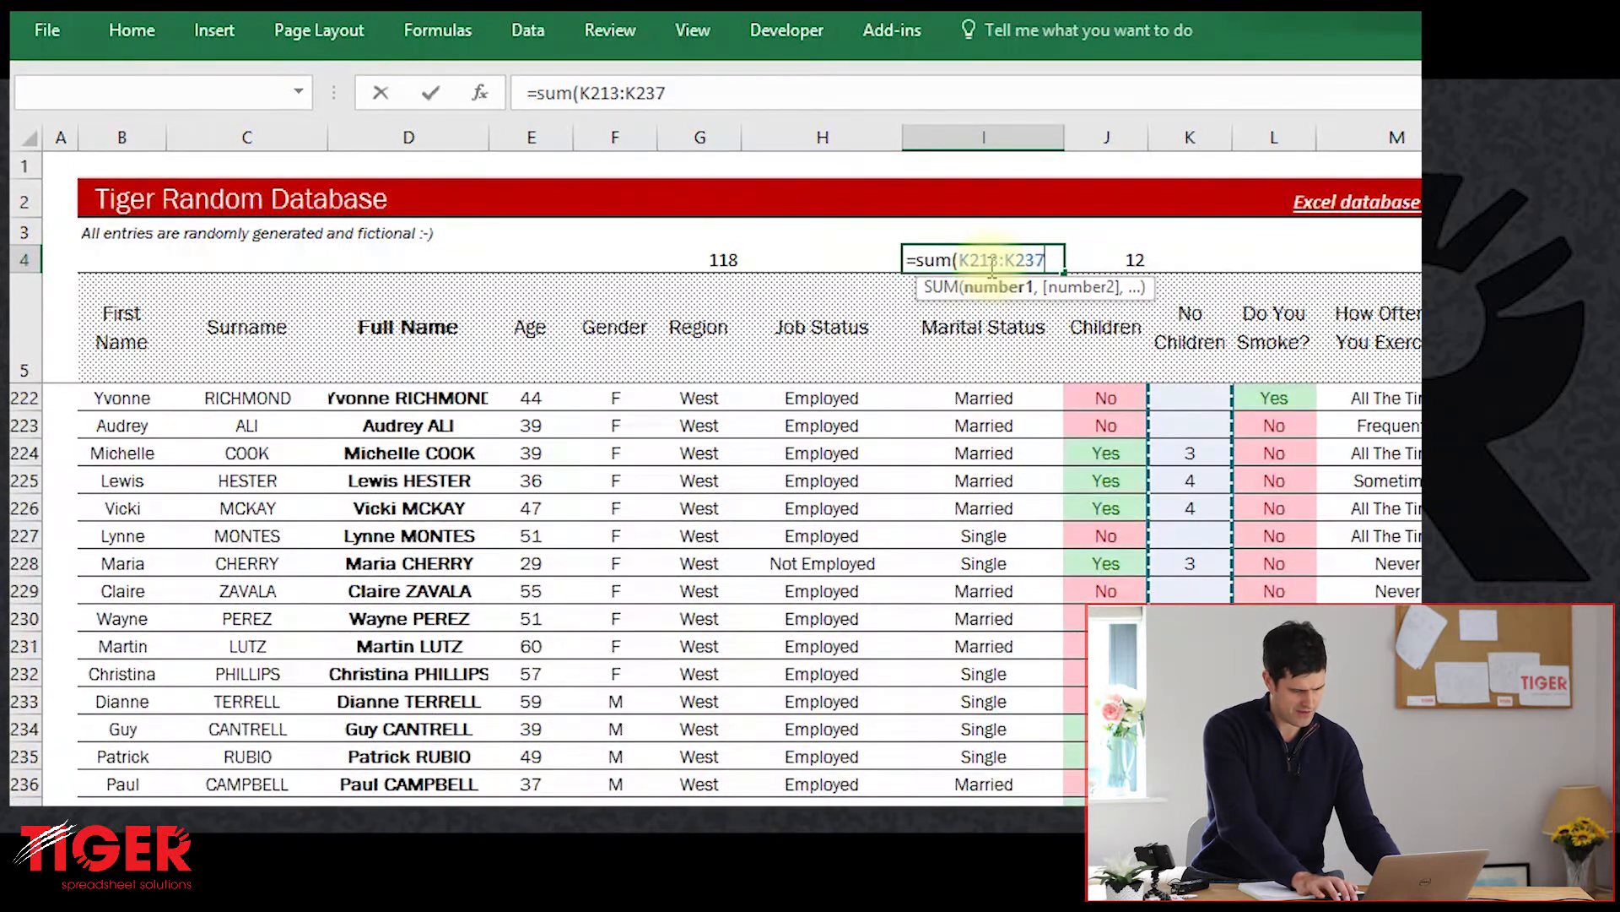
{"action": "key", "text": "Return"}
{"action": "left_click", "coordinate": [989, 266]}
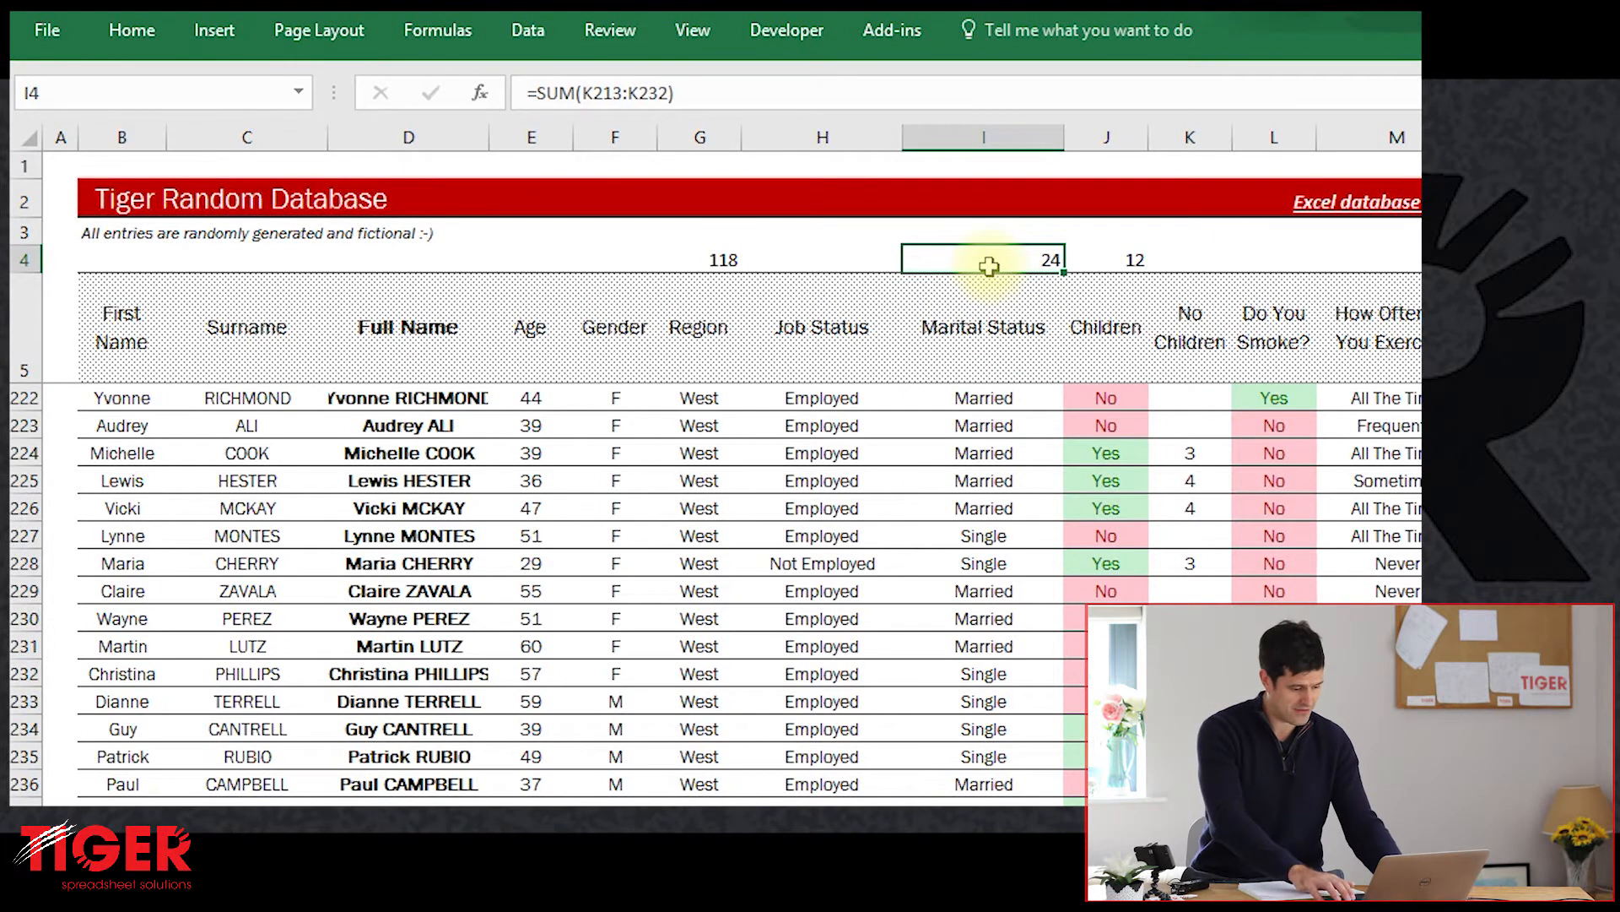
Step: Compare the check total in I4 with the West SUMIFS result under question 7 on the answers sheet
{"action": "key", "text": "ctrl+Page_Up"}
{"action": "key", "text": "ctrl+Page_Down"}
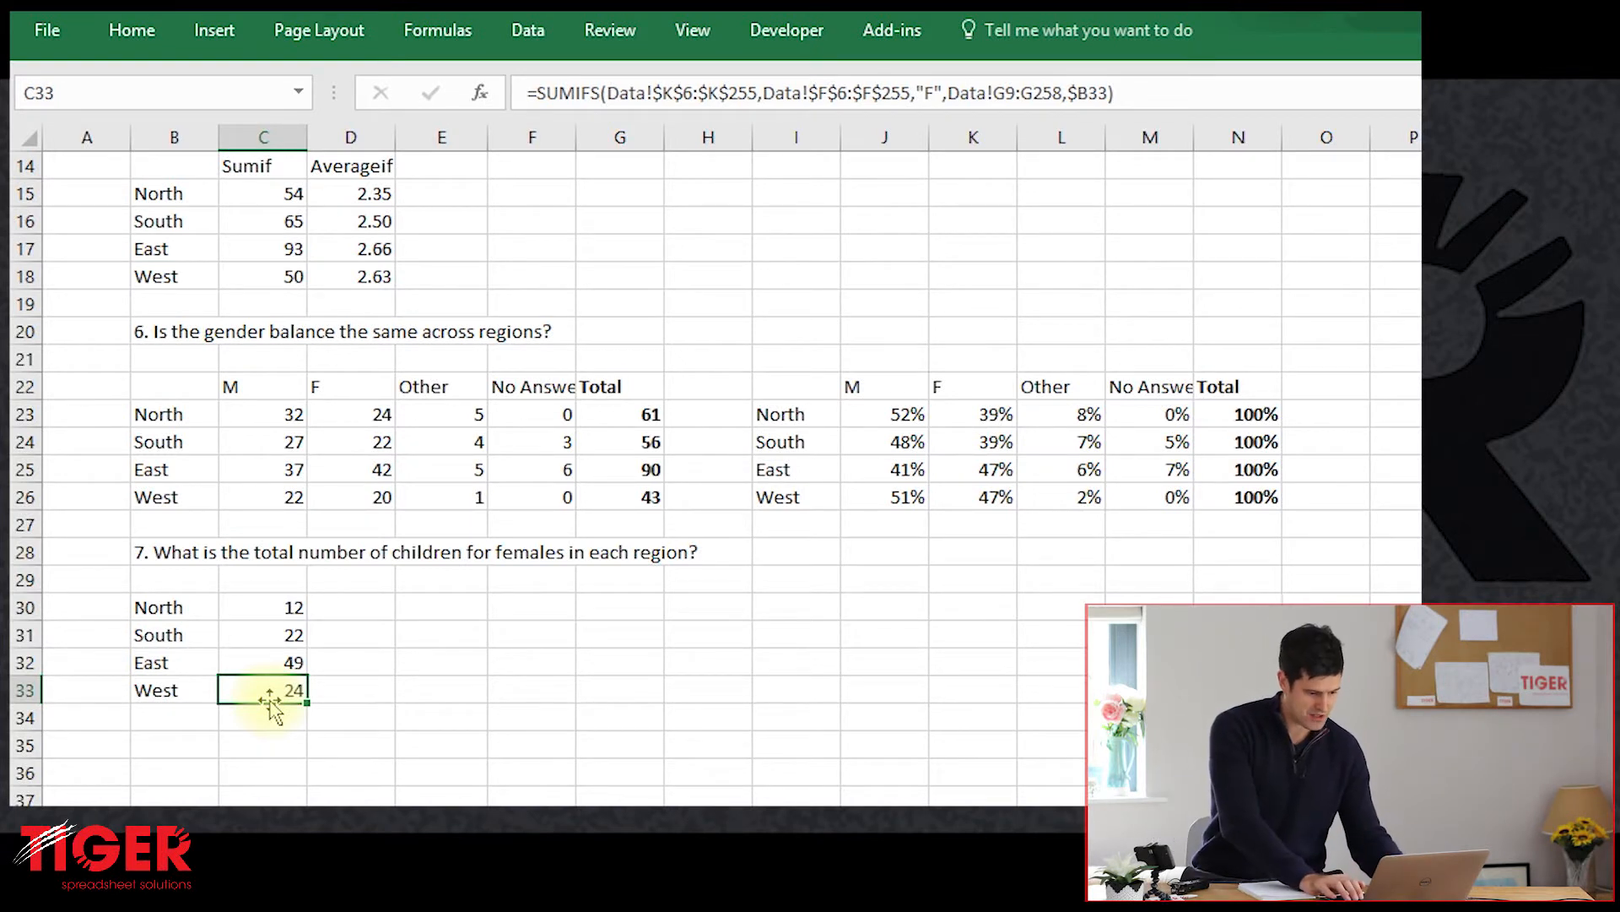
{"action": "key", "text": "Left"}
{"action": "key", "text": "Right"}
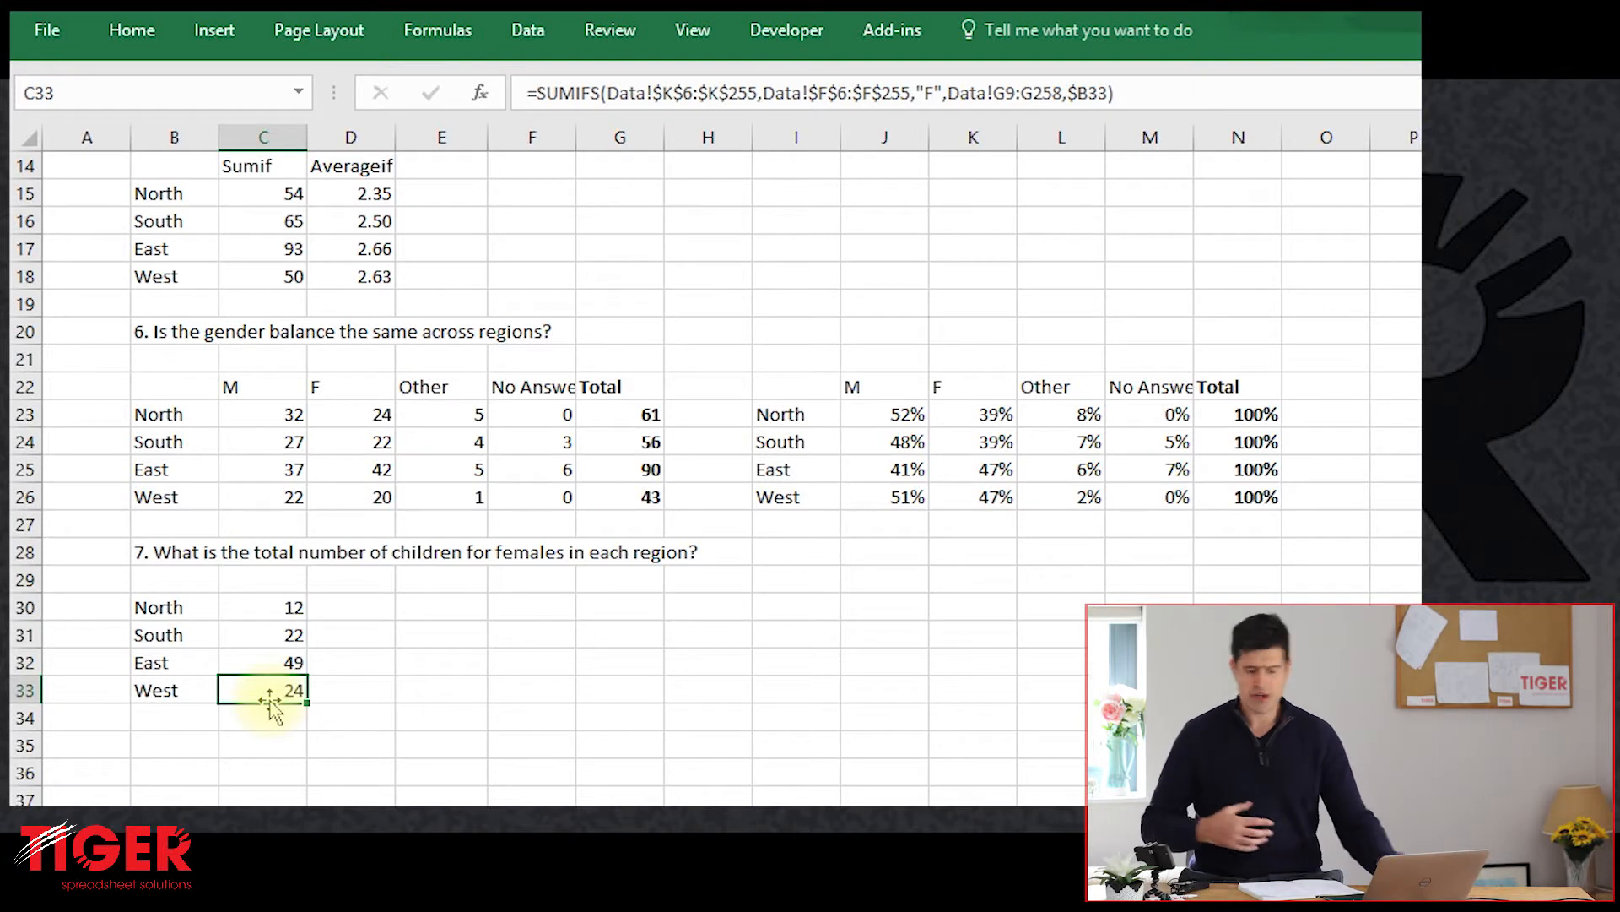
{"action": "key", "text": "Right"}
{"action": "type", "text": "=avera"}
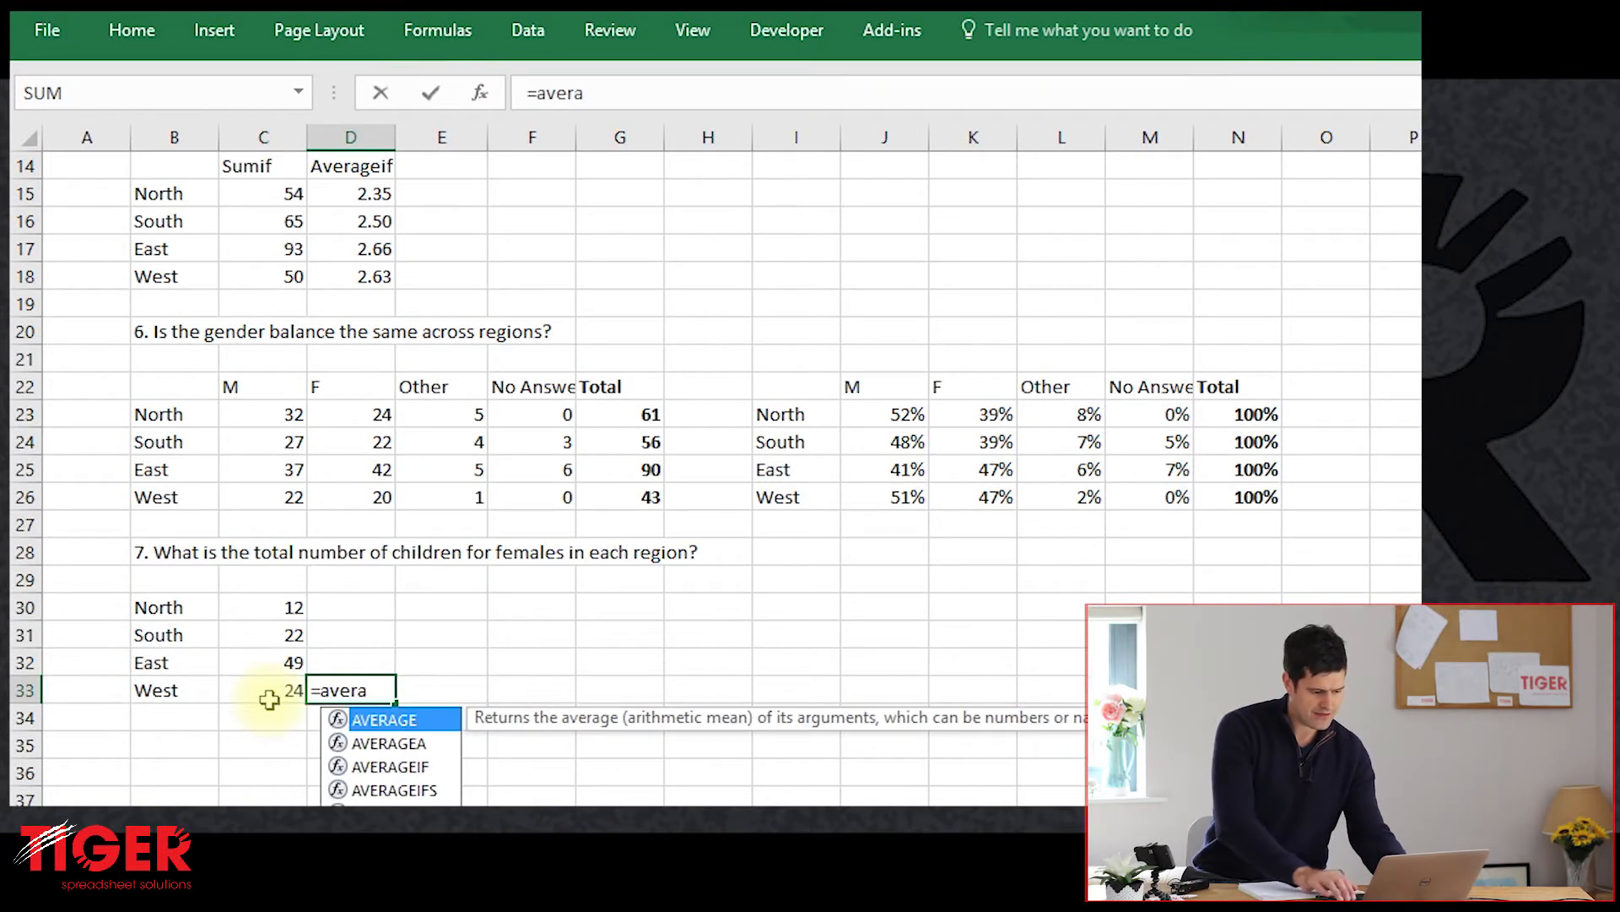
{"action": "key", "text": "Down"}
{"action": "key", "text": "Down"}
{"action": "key", "text": "Down"}
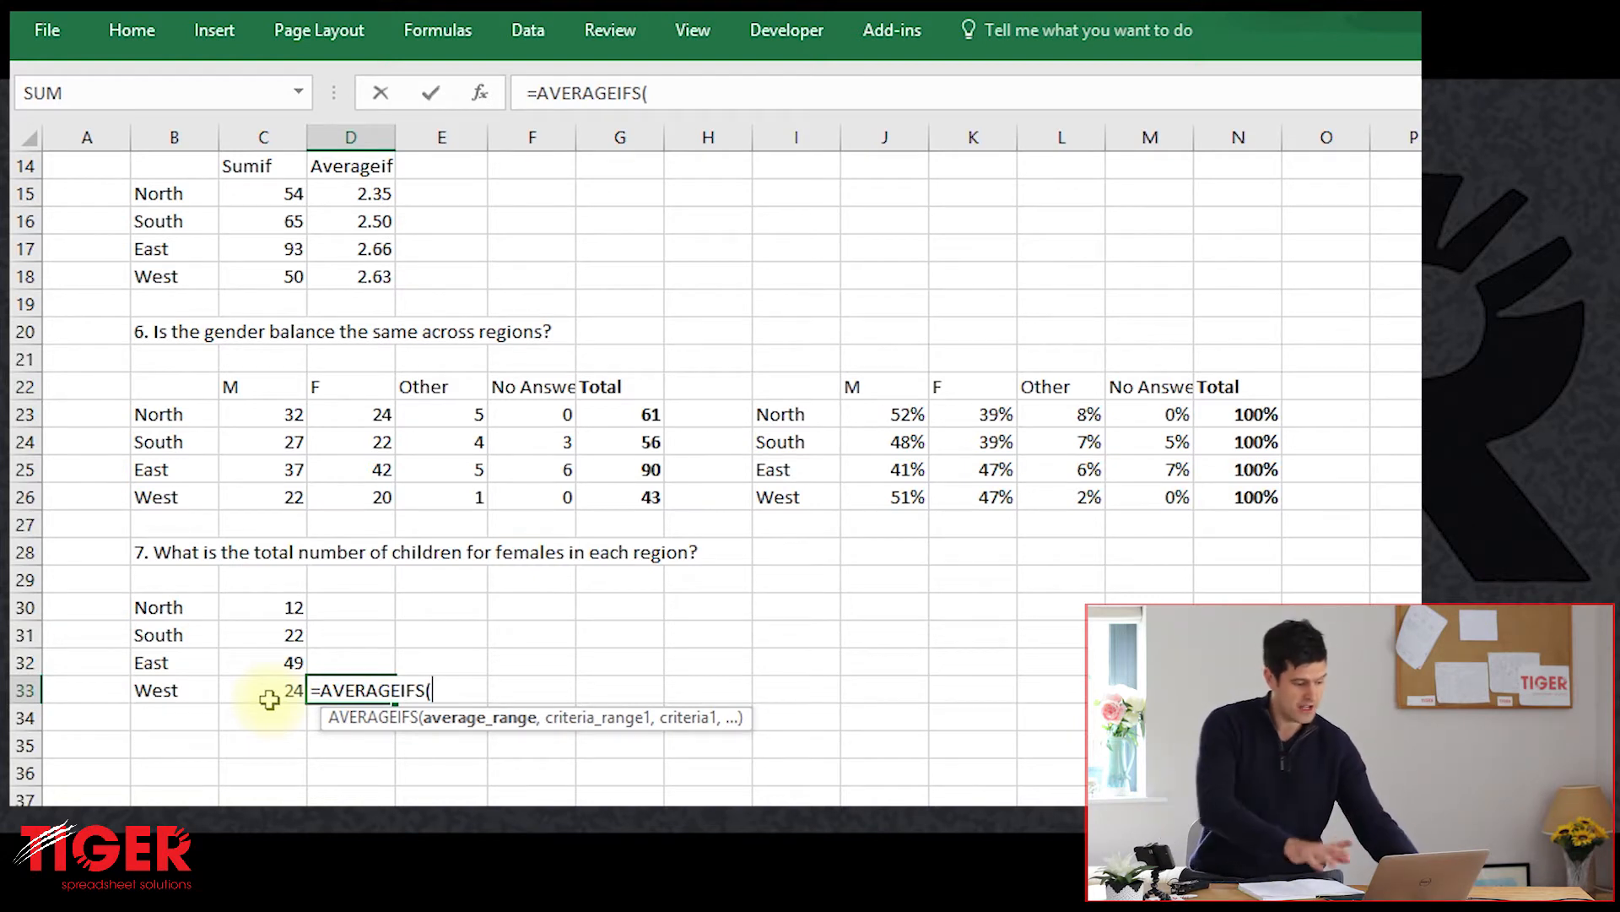
{"action": "key", "text": "Escape"}
Step: Copy question 8, on average children of people over 30, from the key questions list into I28 beside question 7 on the answers sheet
{"action": "key", "text": "ctrl+Page_Up"}
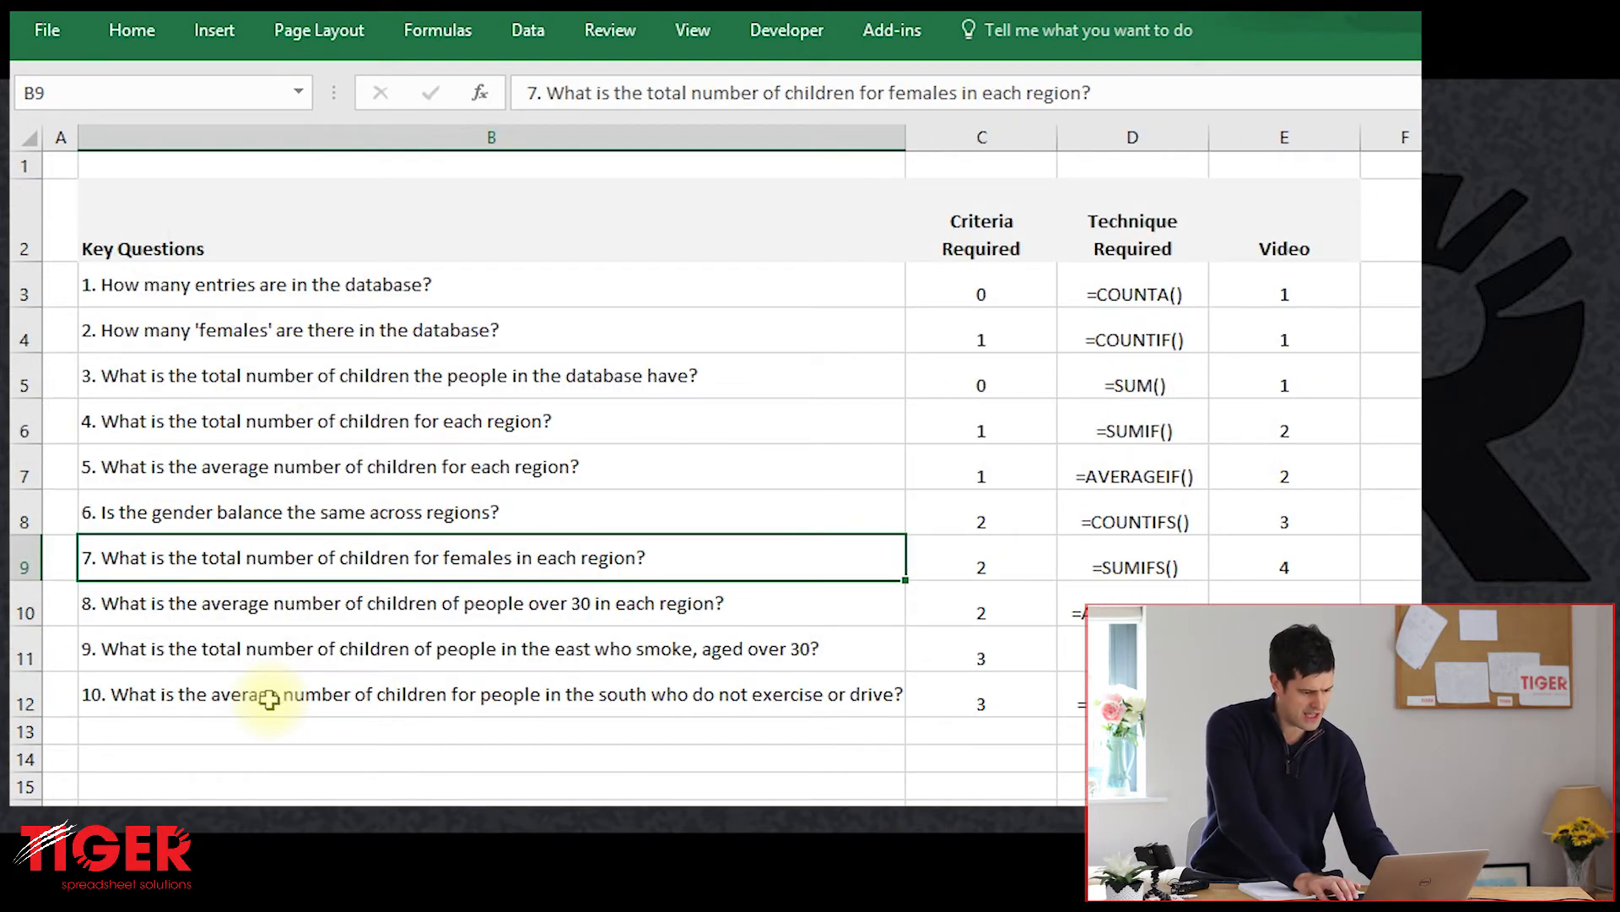
{"action": "key", "text": "Down"}
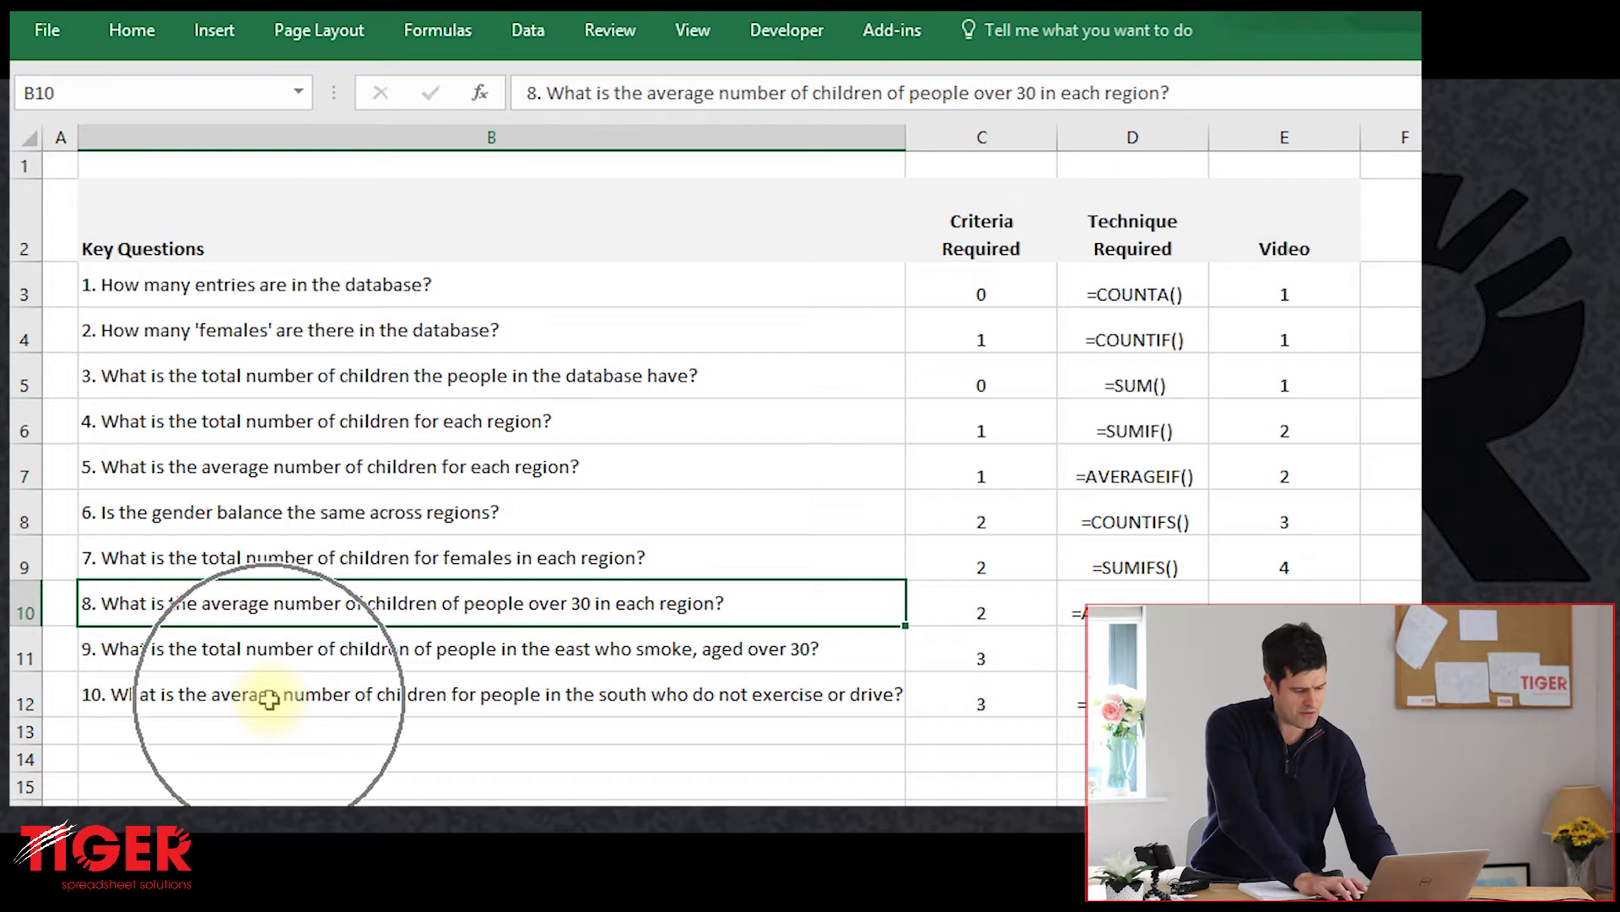
{"action": "key", "text": "ctrl+c"}
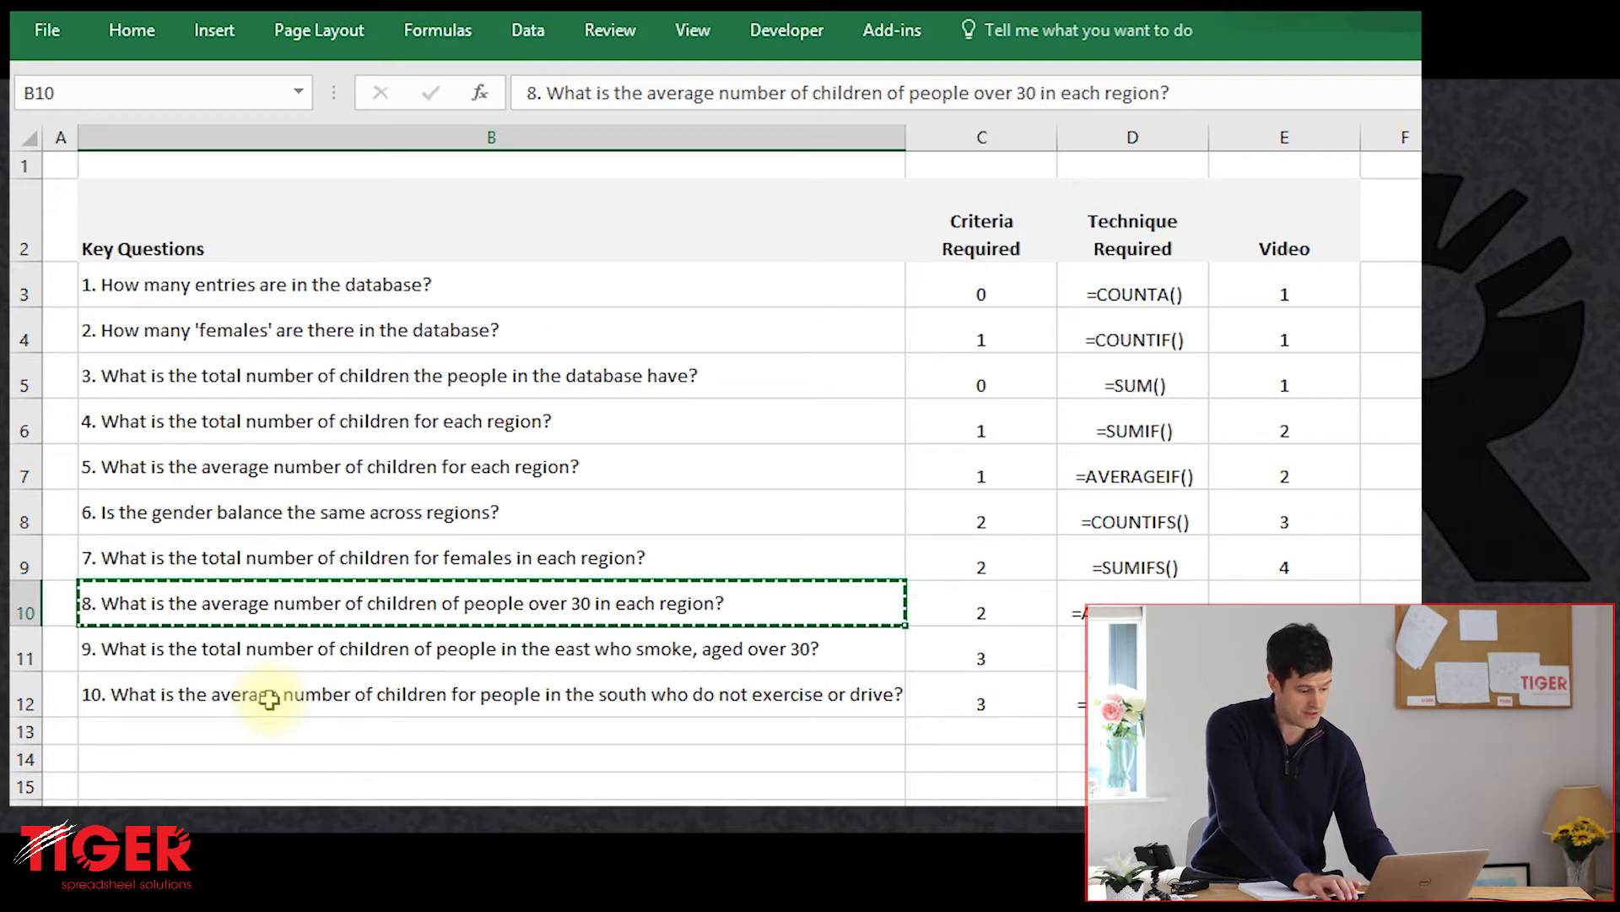
{"action": "key", "text": "ctrl+Page_Down"}
{"action": "key", "text": "Up"}
{"action": "key", "text": "Down"}
{"action": "key", "text": "Down"}
{"action": "key", "text": "Up"}
{"action": "key", "text": "Up"}
{"action": "key", "text": "Up"}
{"action": "key", "text": "Up"}
{"action": "key", "text": "Up"}
{"action": "key", "text": "Up"}
{"action": "key", "text": "Up"}
{"action": "key", "text": "Right"}
{"action": "key", "text": "Right"}
{"action": "key", "text": "Right"}
{"action": "key", "text": "Right"}
{"action": "key", "text": "Right"}
{"action": "key", "text": "Right"}
{"action": "key", "text": "Down"}
{"action": "key", "text": "Left"}
{"action": "key", "text": "Left"}
{"action": "key", "text": "Right"}
{"action": "key", "text": "ctrl+v"}
Step: Copy the region names North, South, East and West from B30:B33 into I30:I33 under question 8
{"action": "key", "text": "Down"}
{"action": "key", "text": "Down"}
{"action": "key", "text": "Left"}
{"action": "key", "text": "Left"}
{"action": "key", "text": "Right"}
{"action": "key", "text": "Right"}
{"action": "key", "text": "Left"}
{"action": "key", "text": "Left"}
{"action": "key", "text": "Left"}
{"action": "key", "text": "Left"}
{"action": "key", "text": "Left"}
{"action": "key", "text": "Down"}
{"action": "key", "text": "Right"}
{"action": "key", "text": "Right"}
{"action": "key", "text": "Right"}
{"action": "key", "text": "Right"}
{"action": "key", "text": "Right"}
{"action": "key", "text": "Up"}
{"action": "key", "text": "Left"}
{"action": "key", "text": "Left"}
{"action": "key", "text": "Left"}
{"action": "key", "text": "Left"}
{"action": "key", "text": "Left"}
{"action": "key", "text": "Left"}
{"action": "key", "text": "Left"}
{"action": "key", "text": "shift+Down"}
{"action": "key", "text": "shift+Down"}
{"action": "key", "text": "shift+Down"}
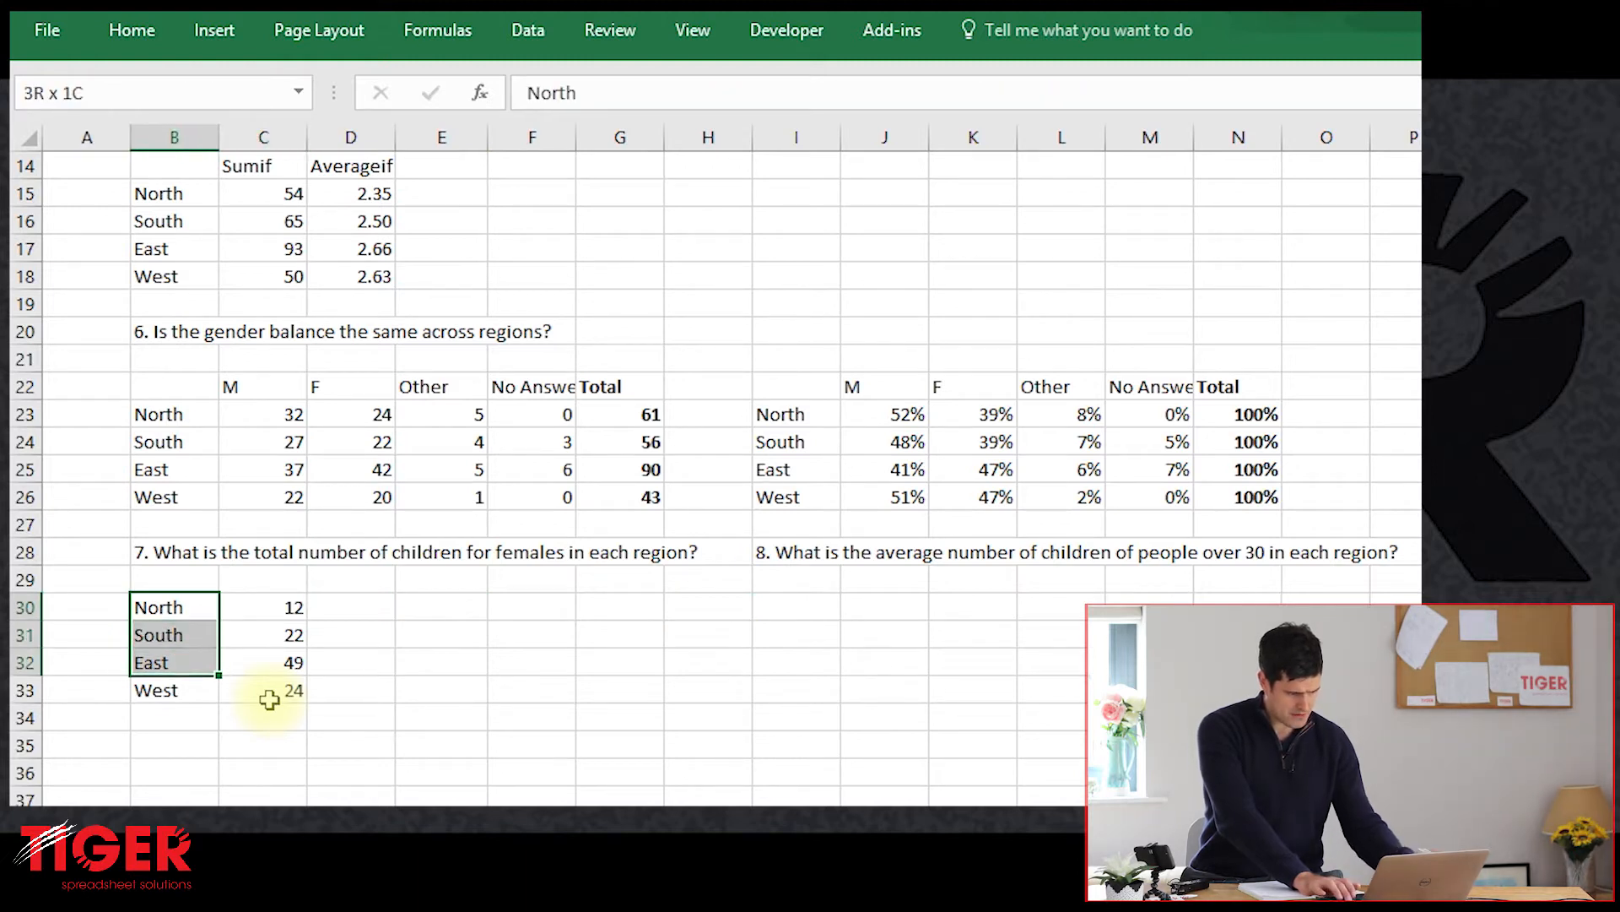
{"action": "key", "text": "ctrl+c"}
{"action": "key", "text": "Right"}
{"action": "key", "text": "Right"}
{"action": "key", "text": "Right"}
{"action": "key", "text": "Right"}
{"action": "key", "text": "Right"}
{"action": "key", "text": "Right"}
{"action": "key", "text": "Right"}
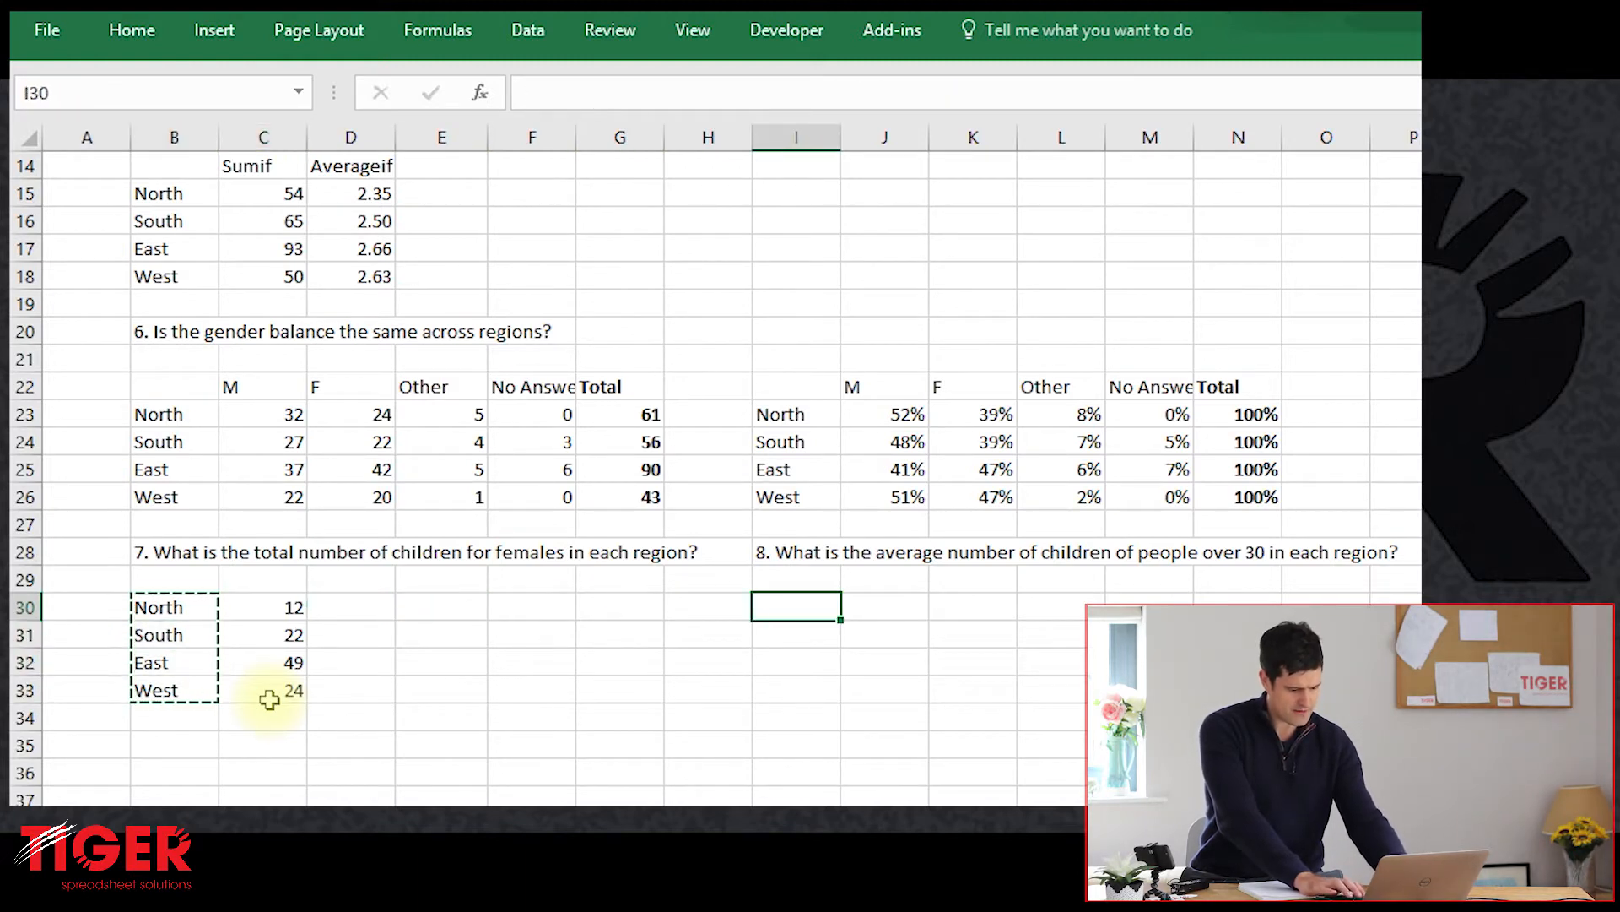
{"action": "key", "text": "ctrl+v"}
{"action": "key", "text": "Escape"}
{"action": "key", "text": "Right"}
{"action": "type", "text": "=a"}
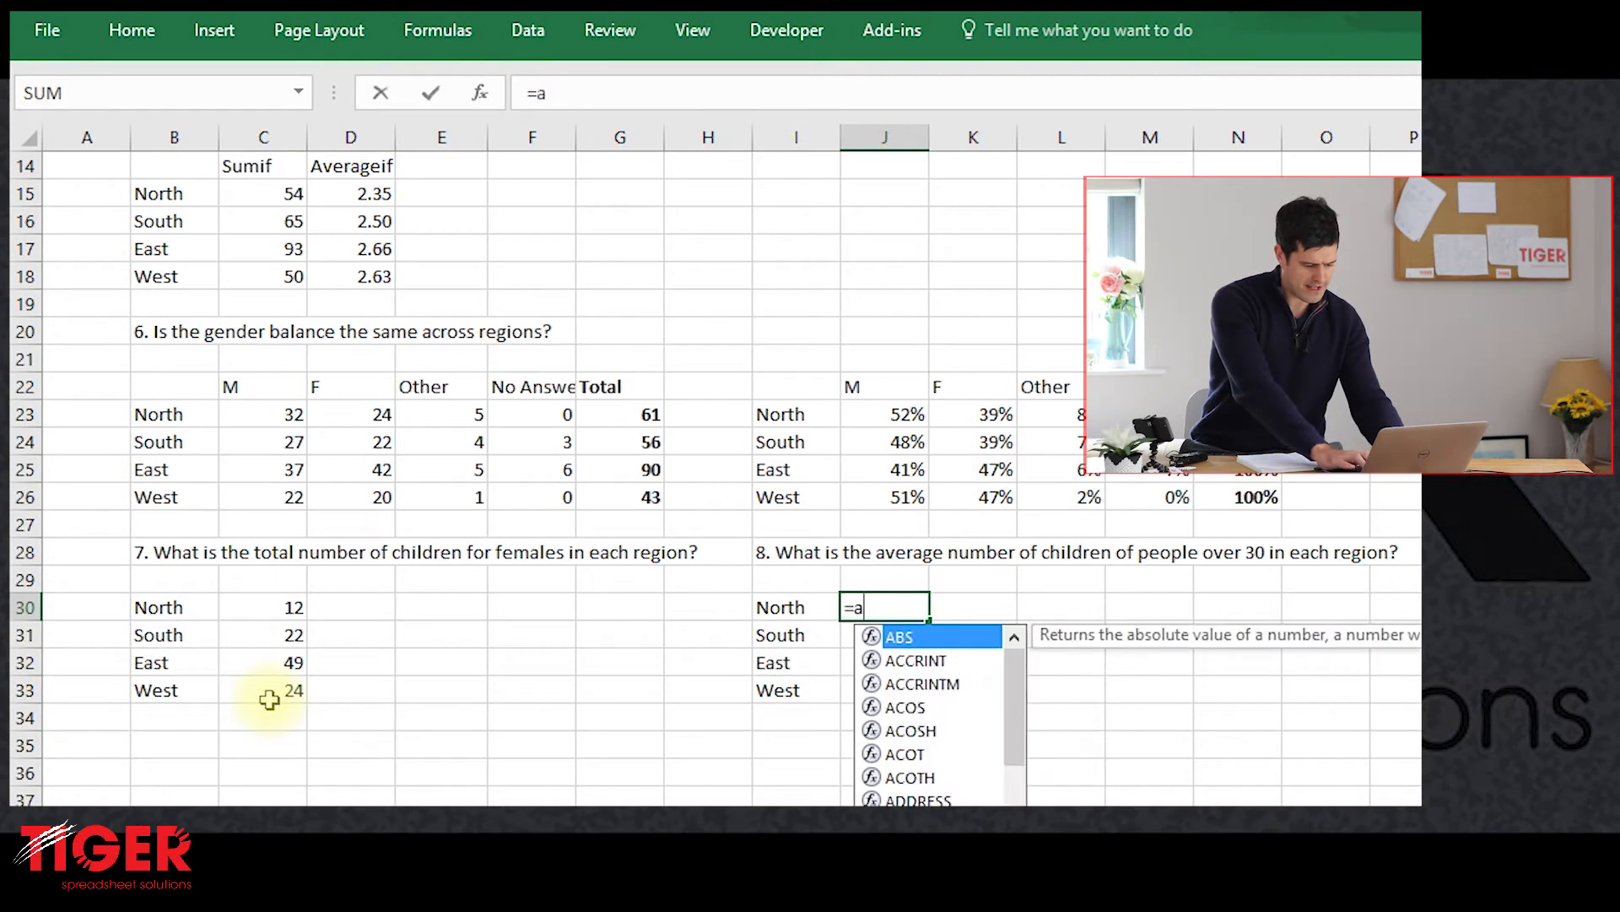
{"action": "type", "text": "verage"}
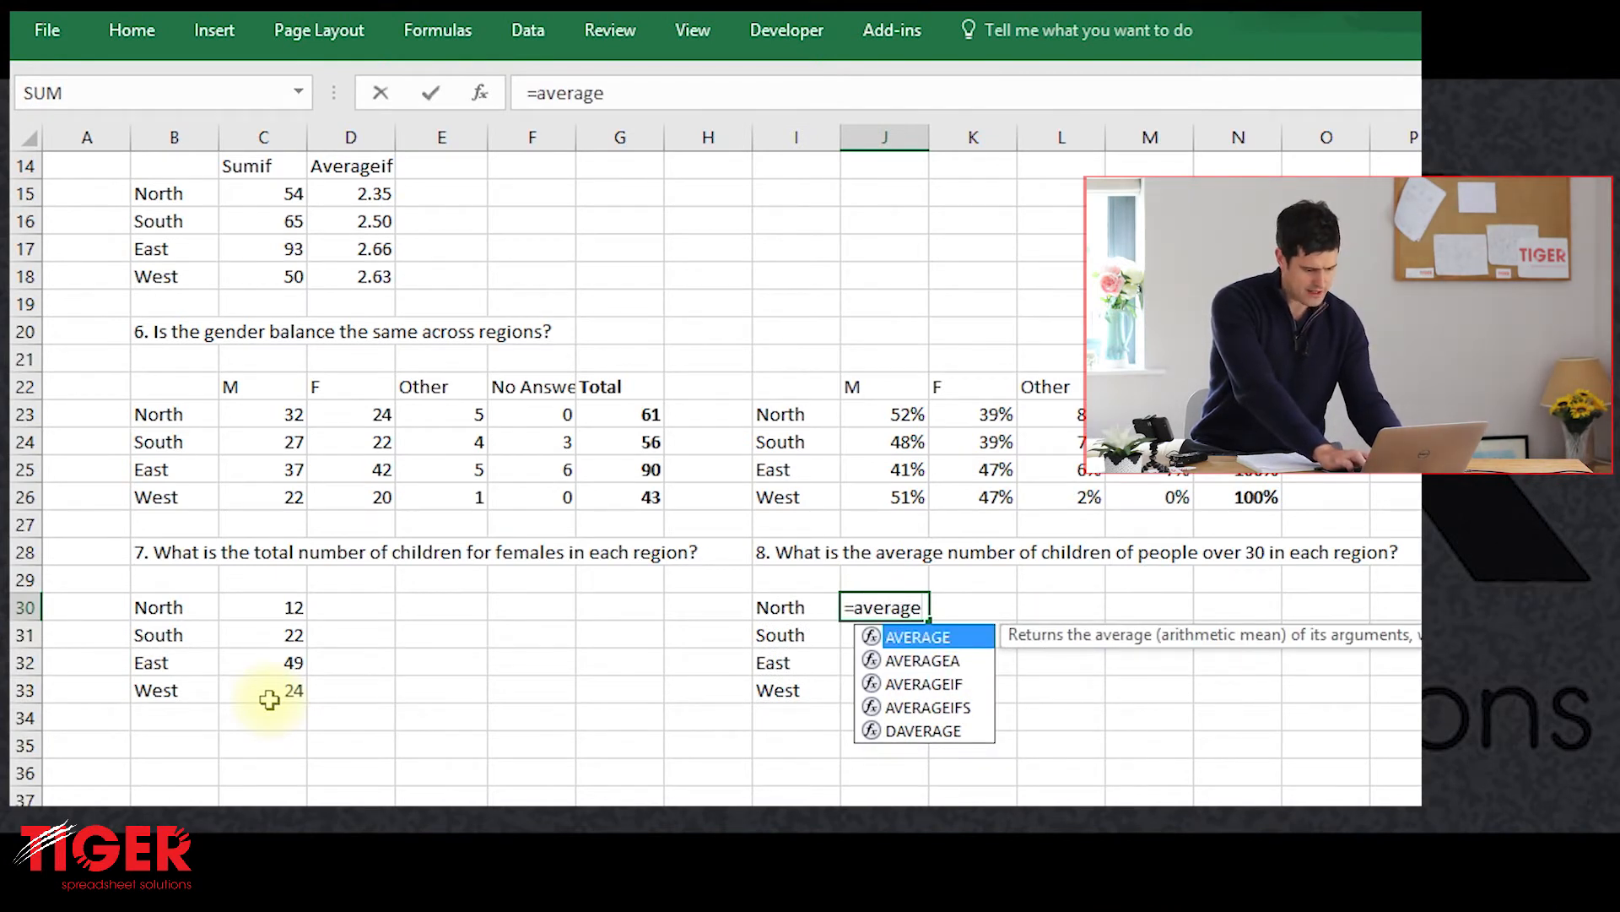
{"action": "type", "text": "ifs("}
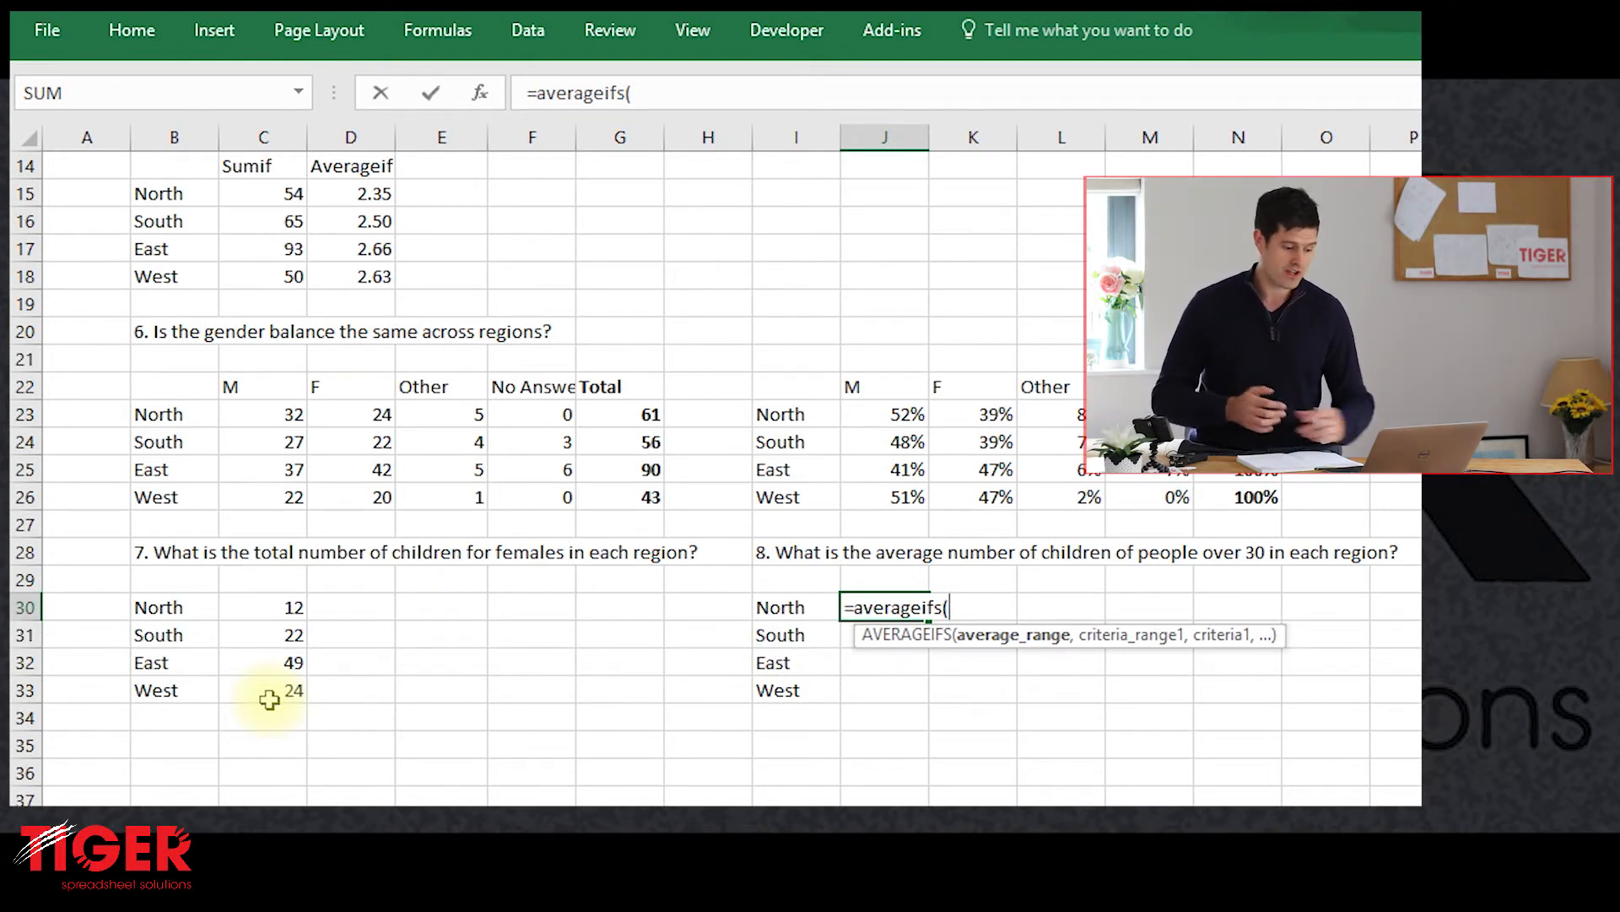
{"action": "key", "text": "Escape"}
Step: Copy question 7's North SUMIFS formula from C30 into J30
{"action": "key", "text": "Left"}
{"action": "key", "text": "Left"}
{"action": "key", "text": "Left"}
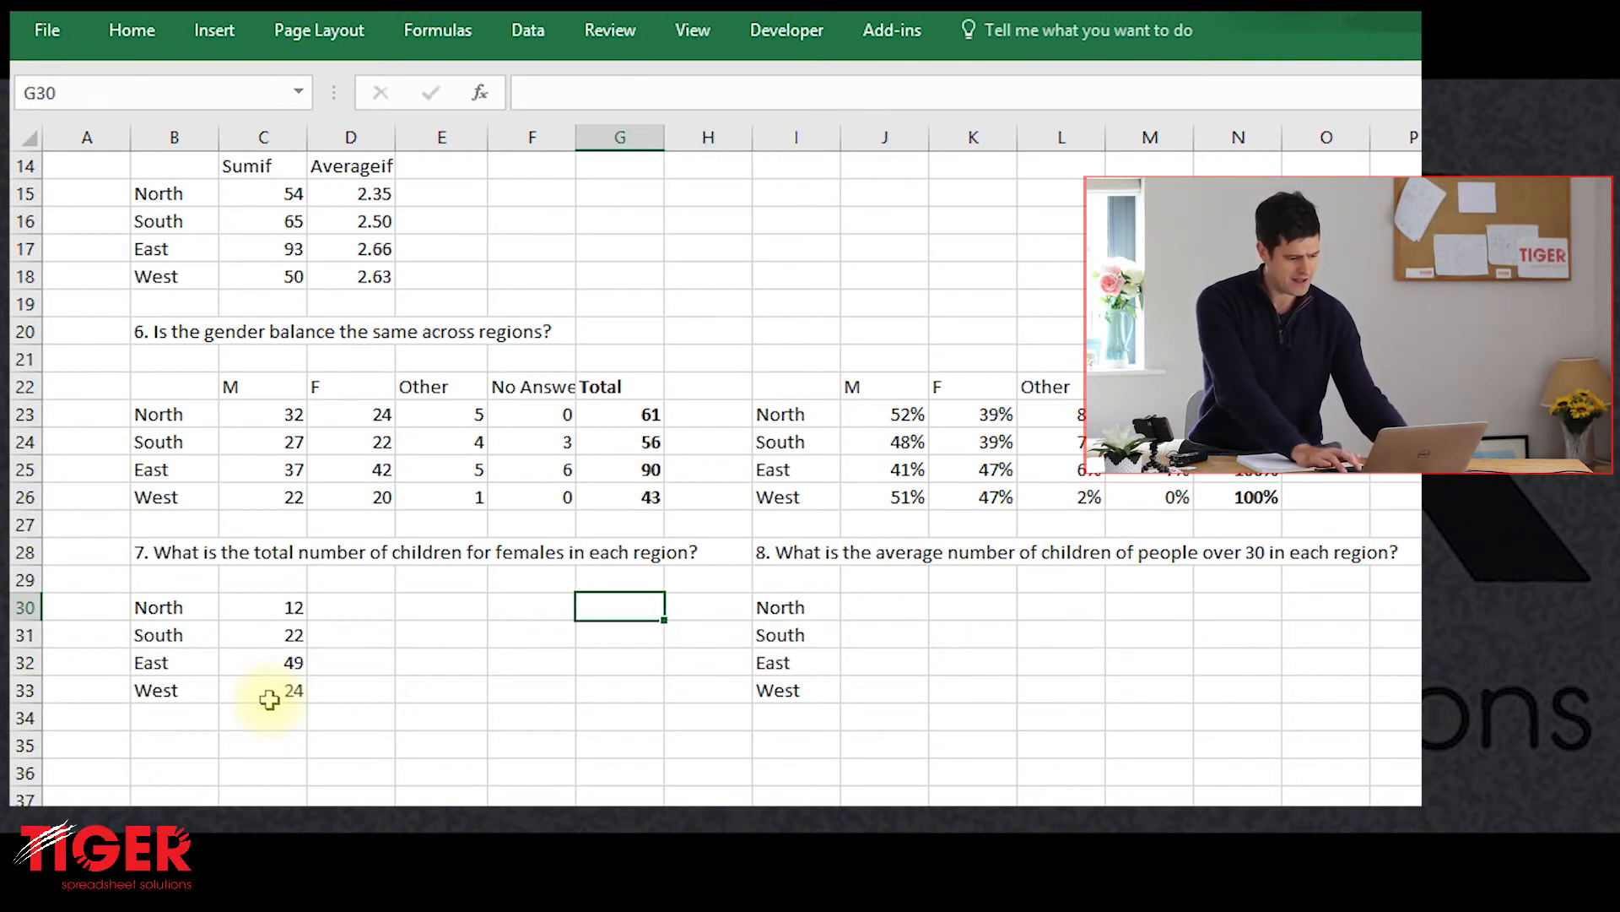
{"action": "key", "text": "Left"}
{"action": "key", "text": "Left"}
{"action": "key", "text": "Left"}
{"action": "key", "text": "Left"}
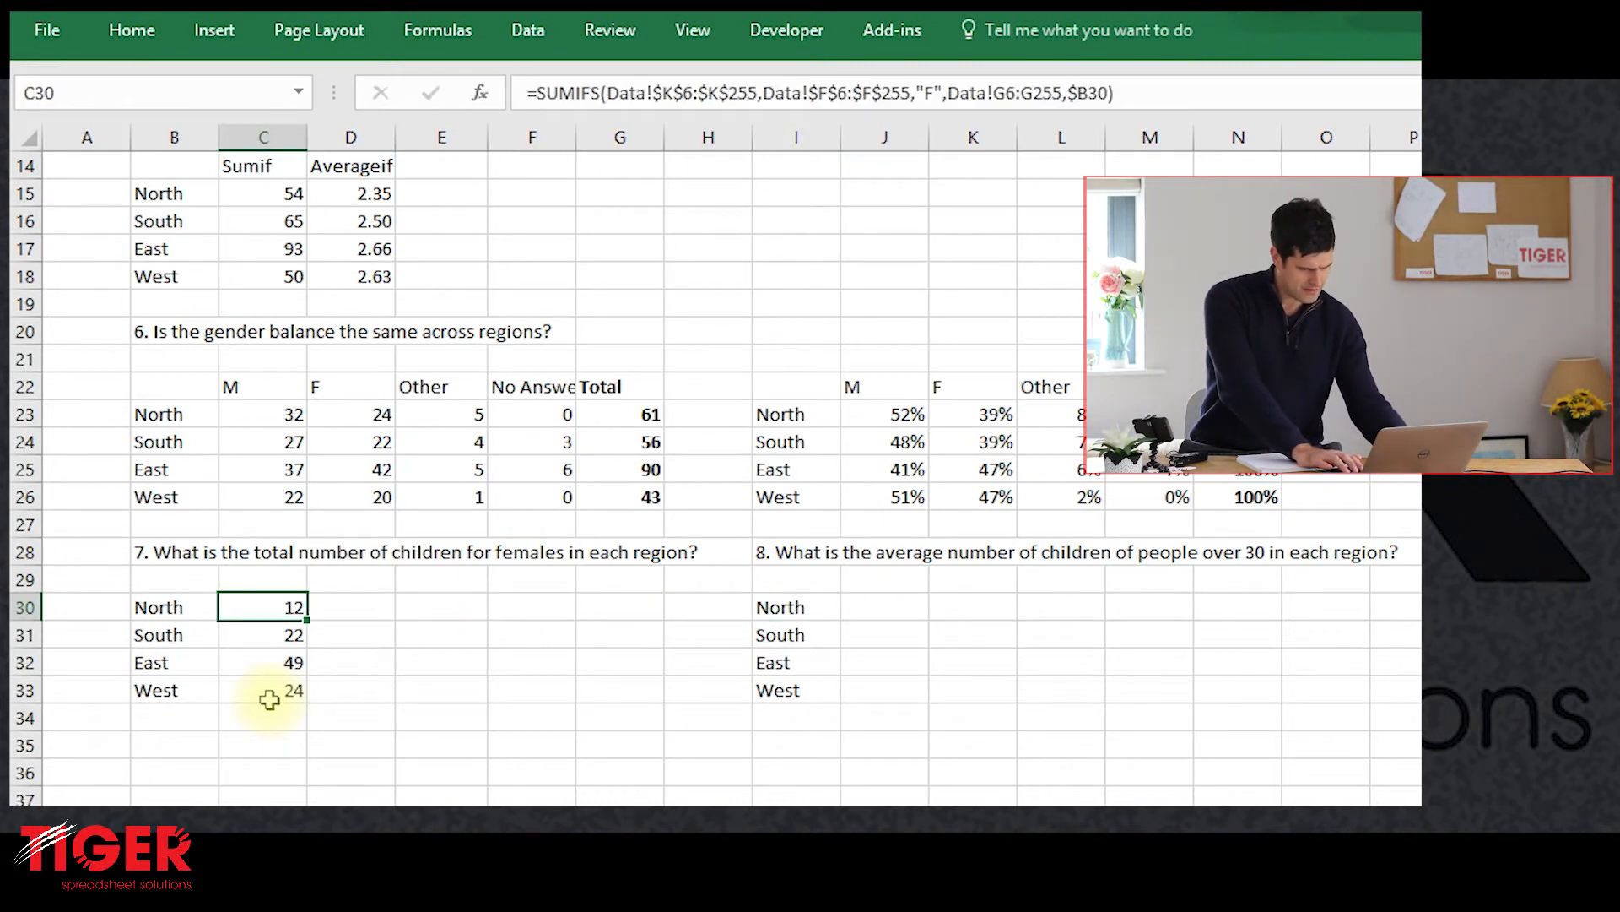
{"action": "key", "text": "ctrl+c"}
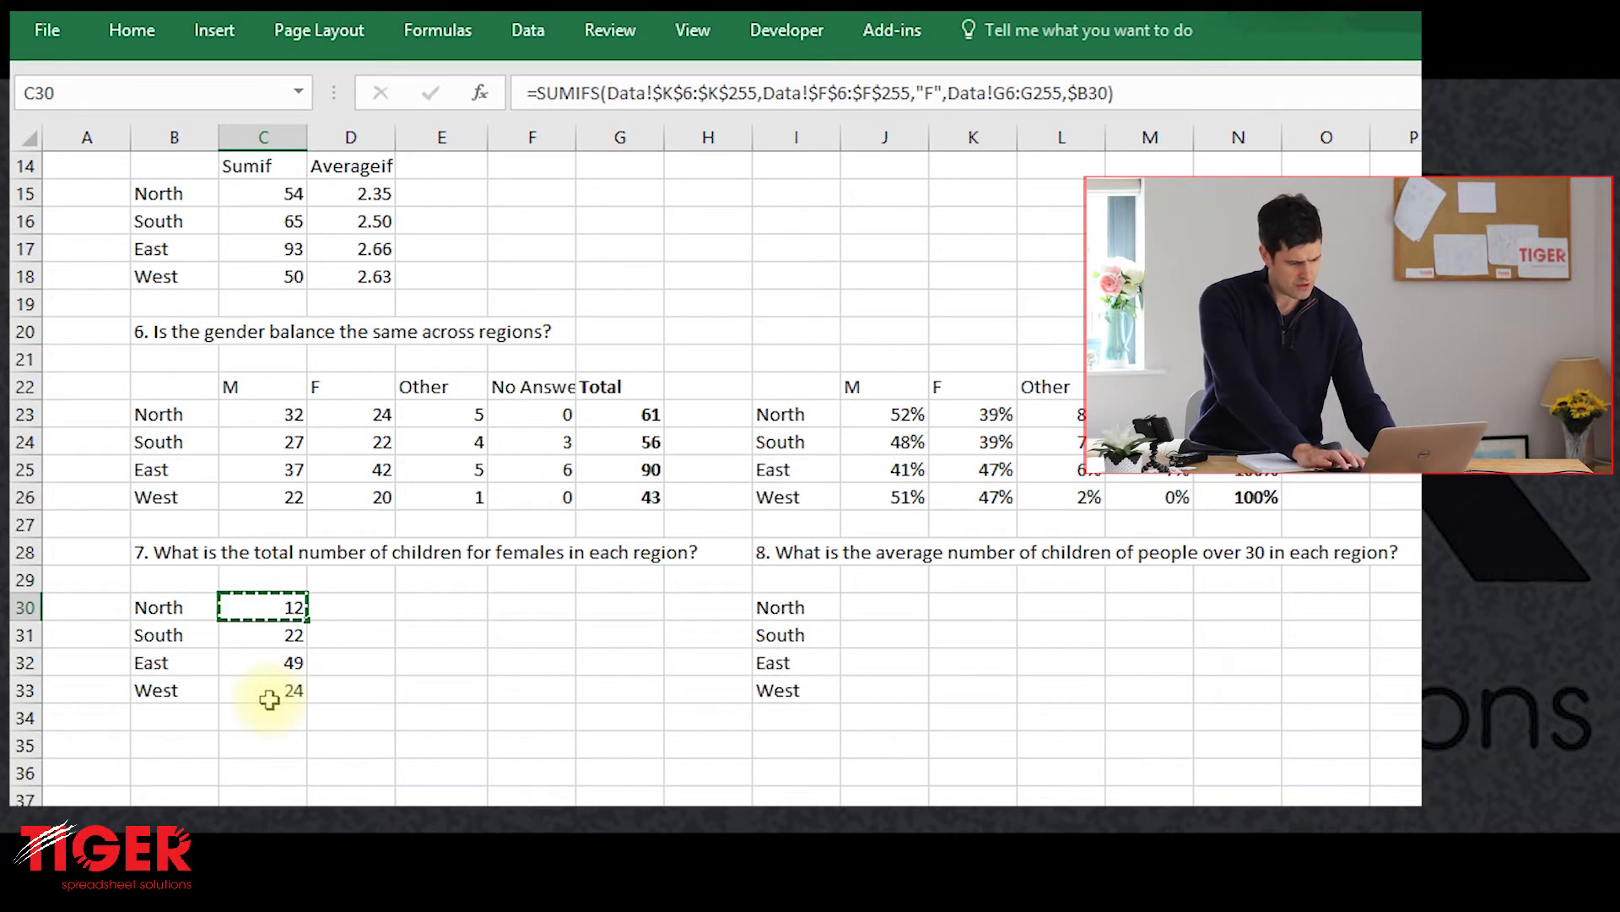
{"action": "key", "text": "Right"}
{"action": "key", "text": "Right"}
{"action": "key", "text": "Right"}
{"action": "key", "text": "Right"}
{"action": "key", "text": "Right"}
{"action": "key", "text": "Right"}
{"action": "key", "text": "Right"}
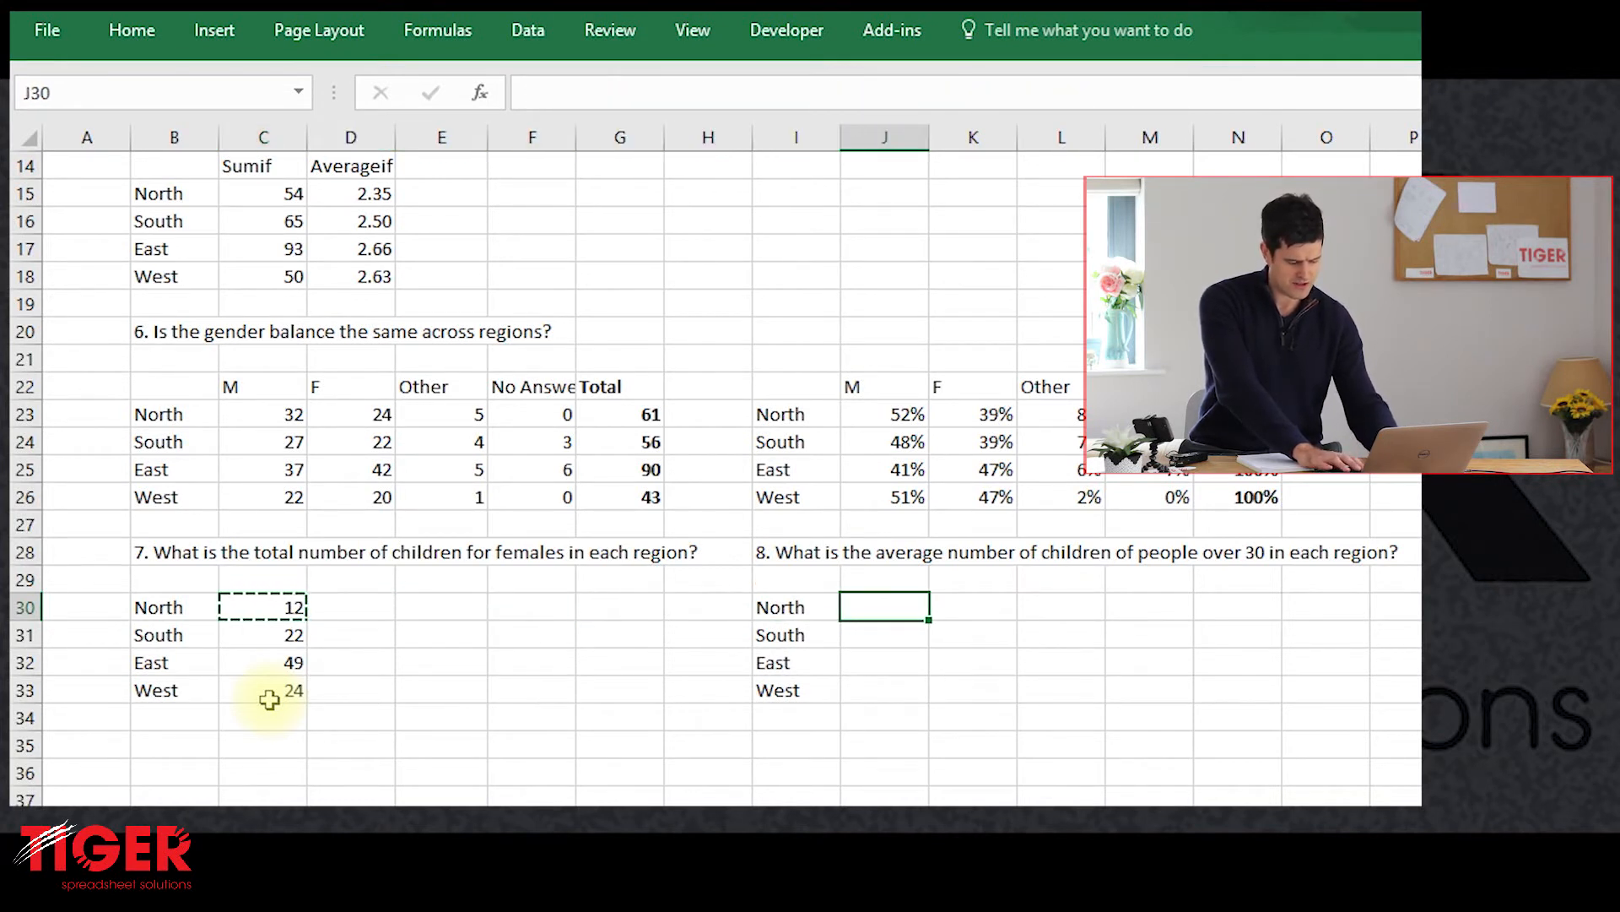
{"action": "key", "text": "ctrl+v"}
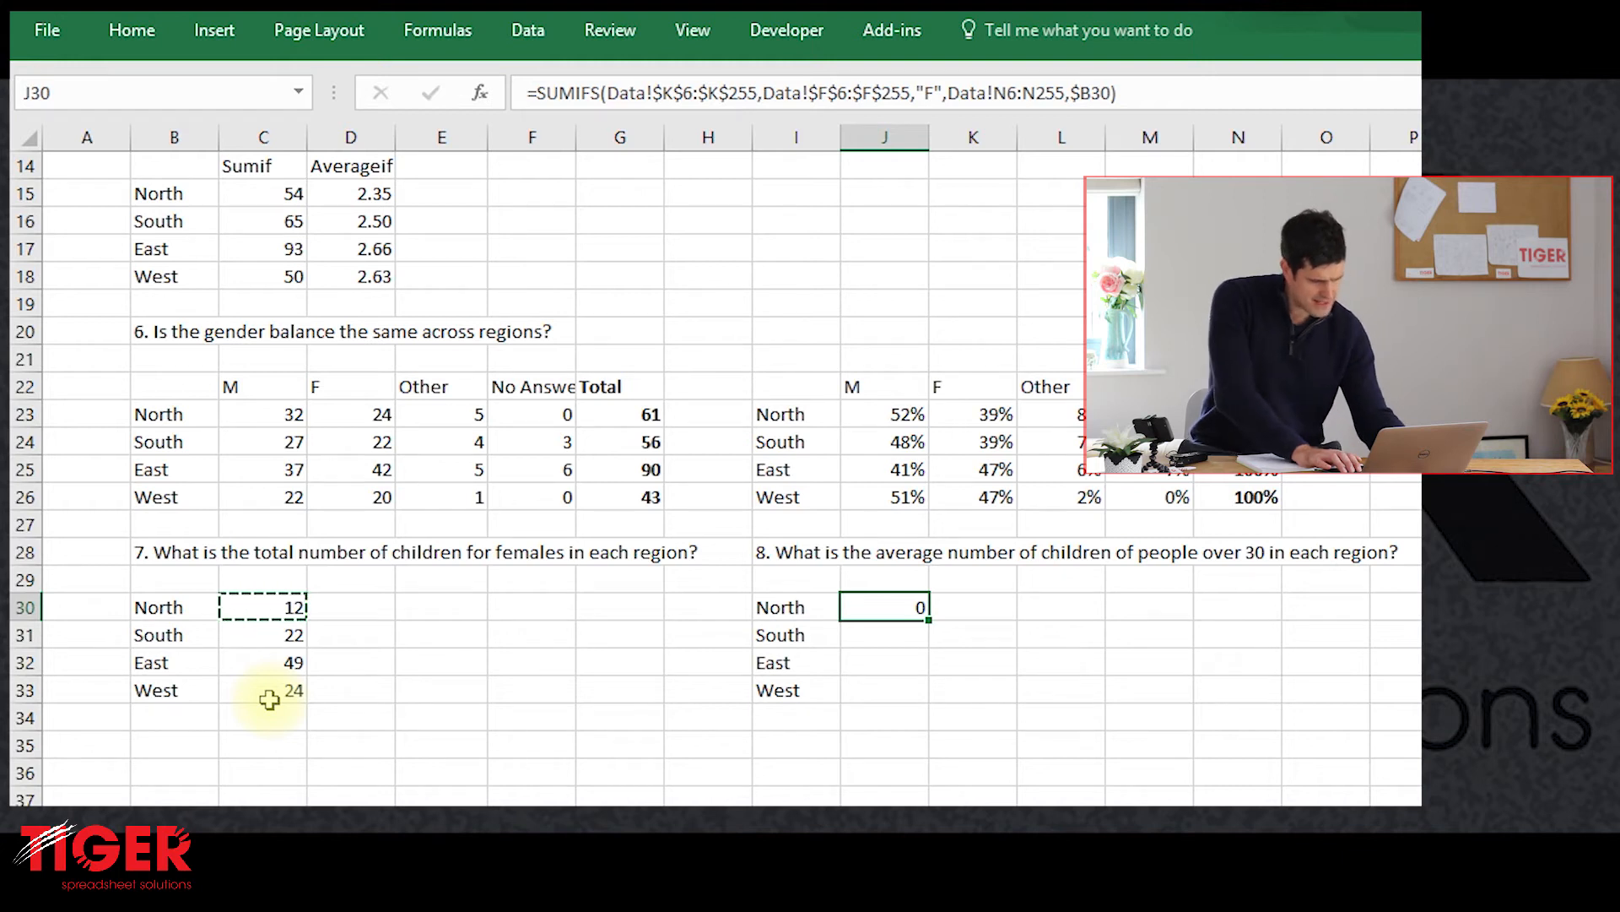
Step: Make the region range in C30's SUMIFS formula absolute, as Data!$G$6:$G$255
{"action": "key", "text": "Escape"}
{"action": "key", "text": "Left"}
{"action": "key", "text": "Left"}
{"action": "key", "text": "Left"}
{"action": "key", "text": "Left"}
{"action": "key", "text": "Left"}
{"action": "key", "text": "Left"}
{"action": "key", "text": "Left"}
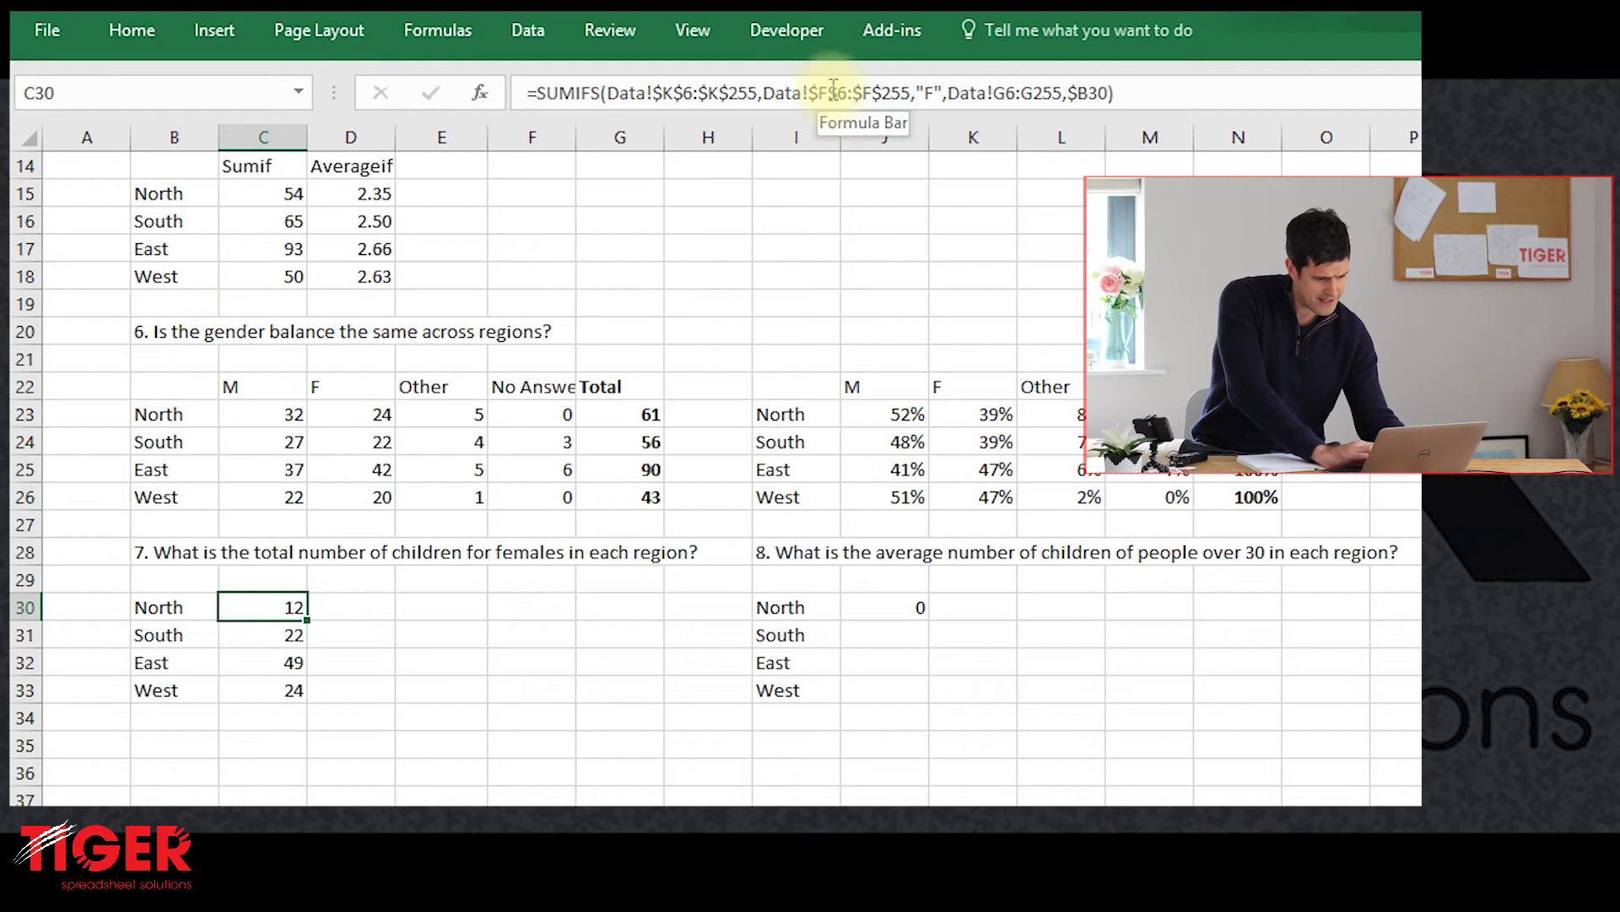
{"action": "left_click", "coordinate": [1004, 94]}
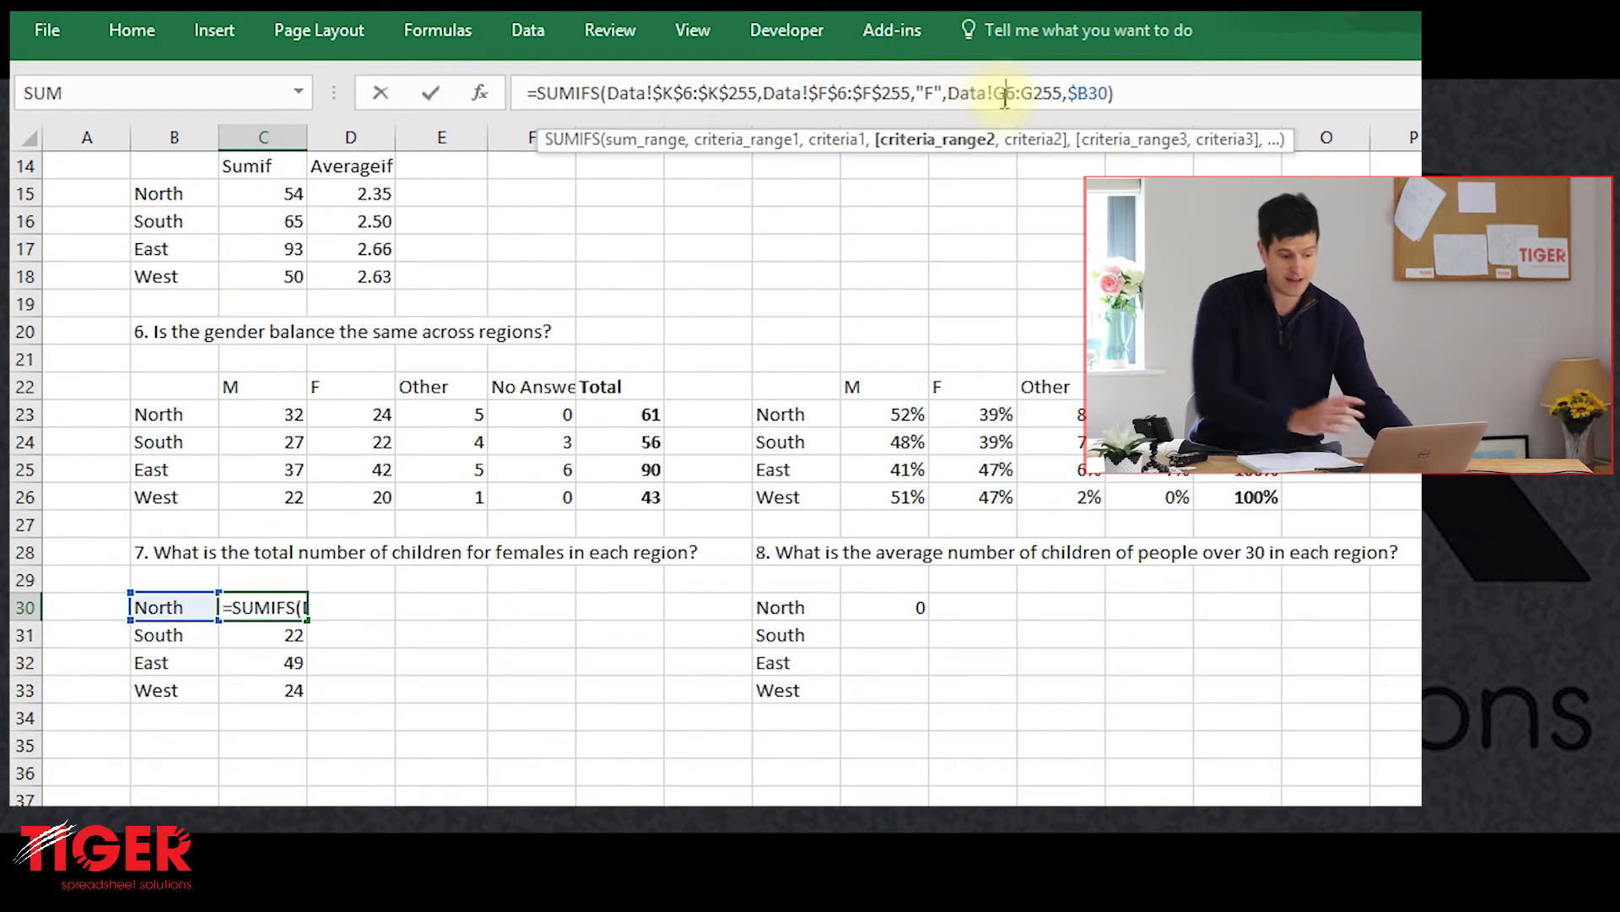
{"action": "key", "text": "F4"}
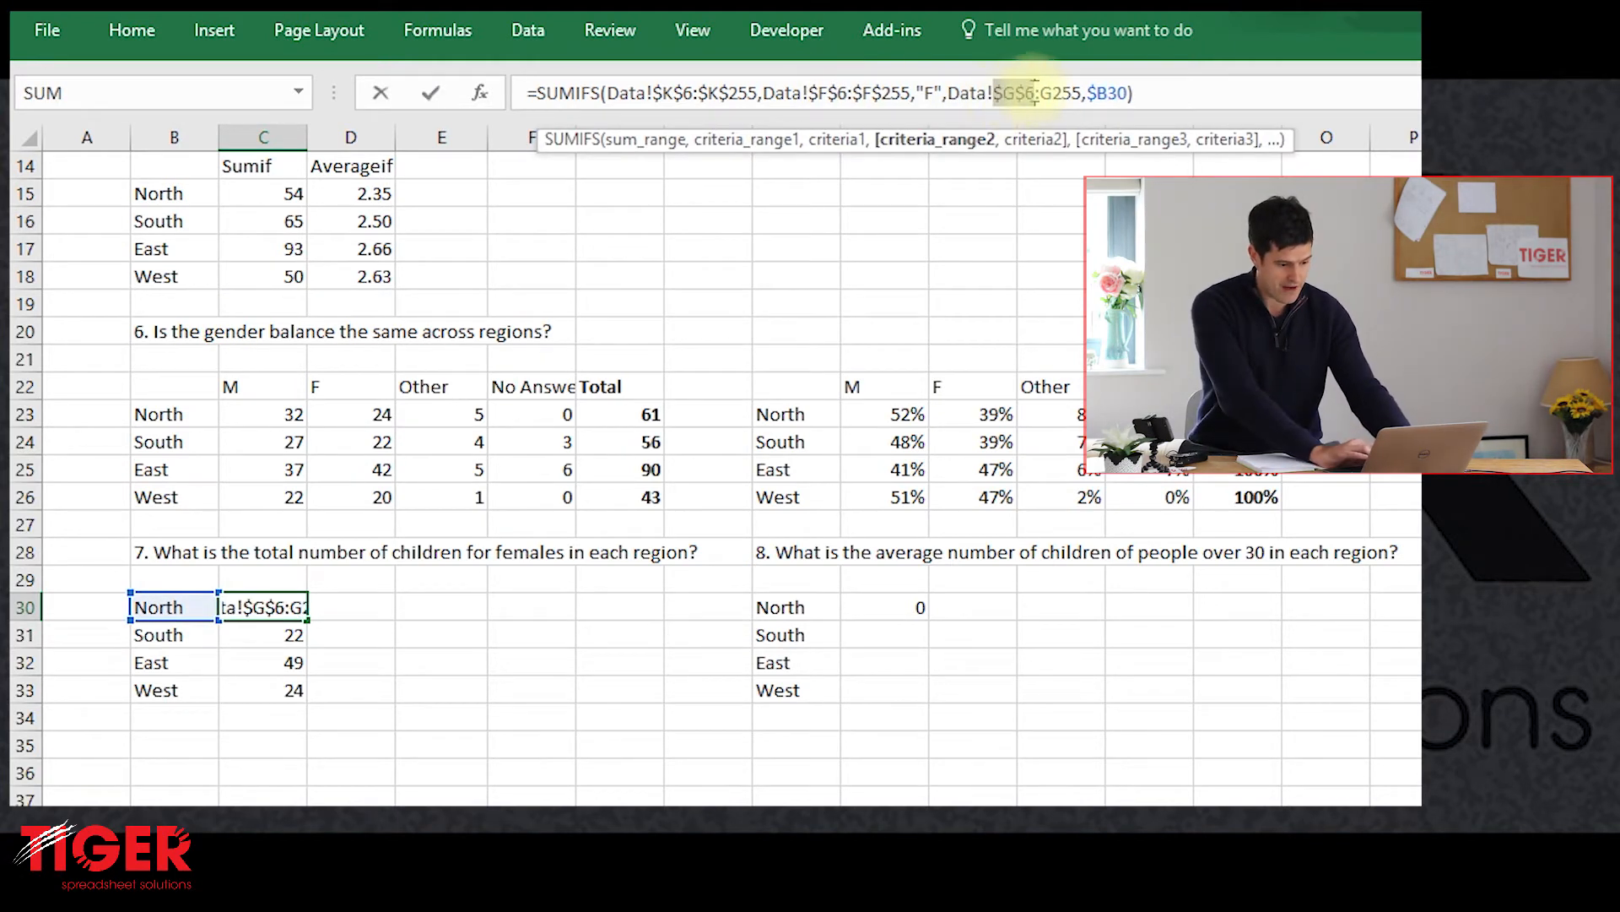
{"action": "left_click", "coordinate": [1062, 93]}
{"action": "key", "text": "F4"}
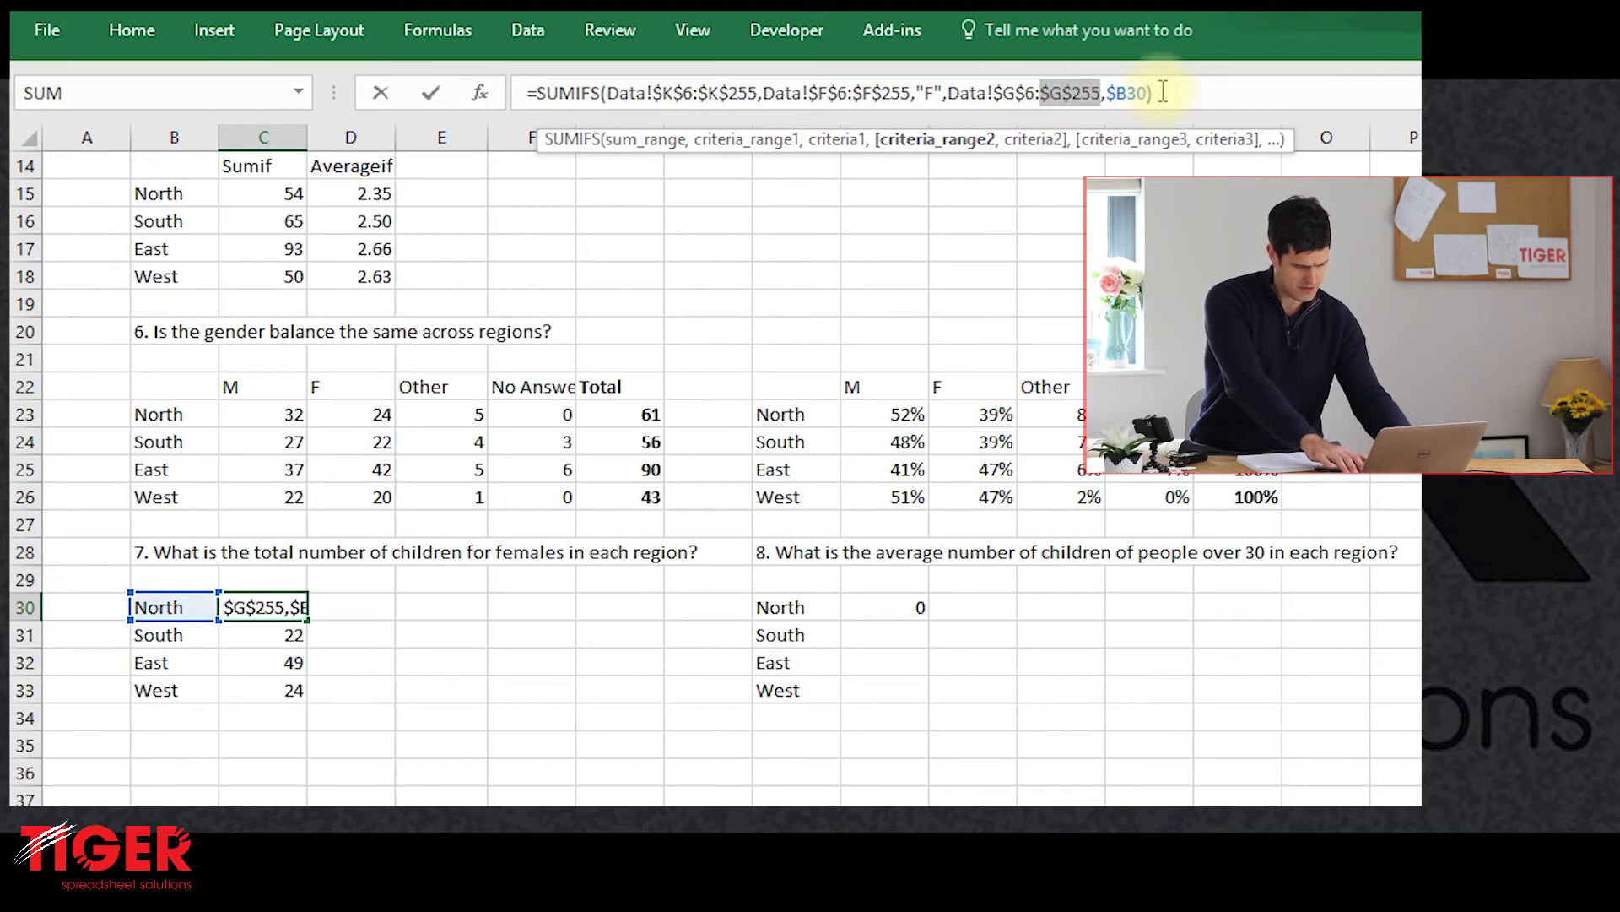
{"action": "key", "text": "Return"}
Step: Fill the corrected SUMIFS formula from C30 down to C33 and check the copied formulas
{"action": "left_click", "coordinate": [264, 600]}
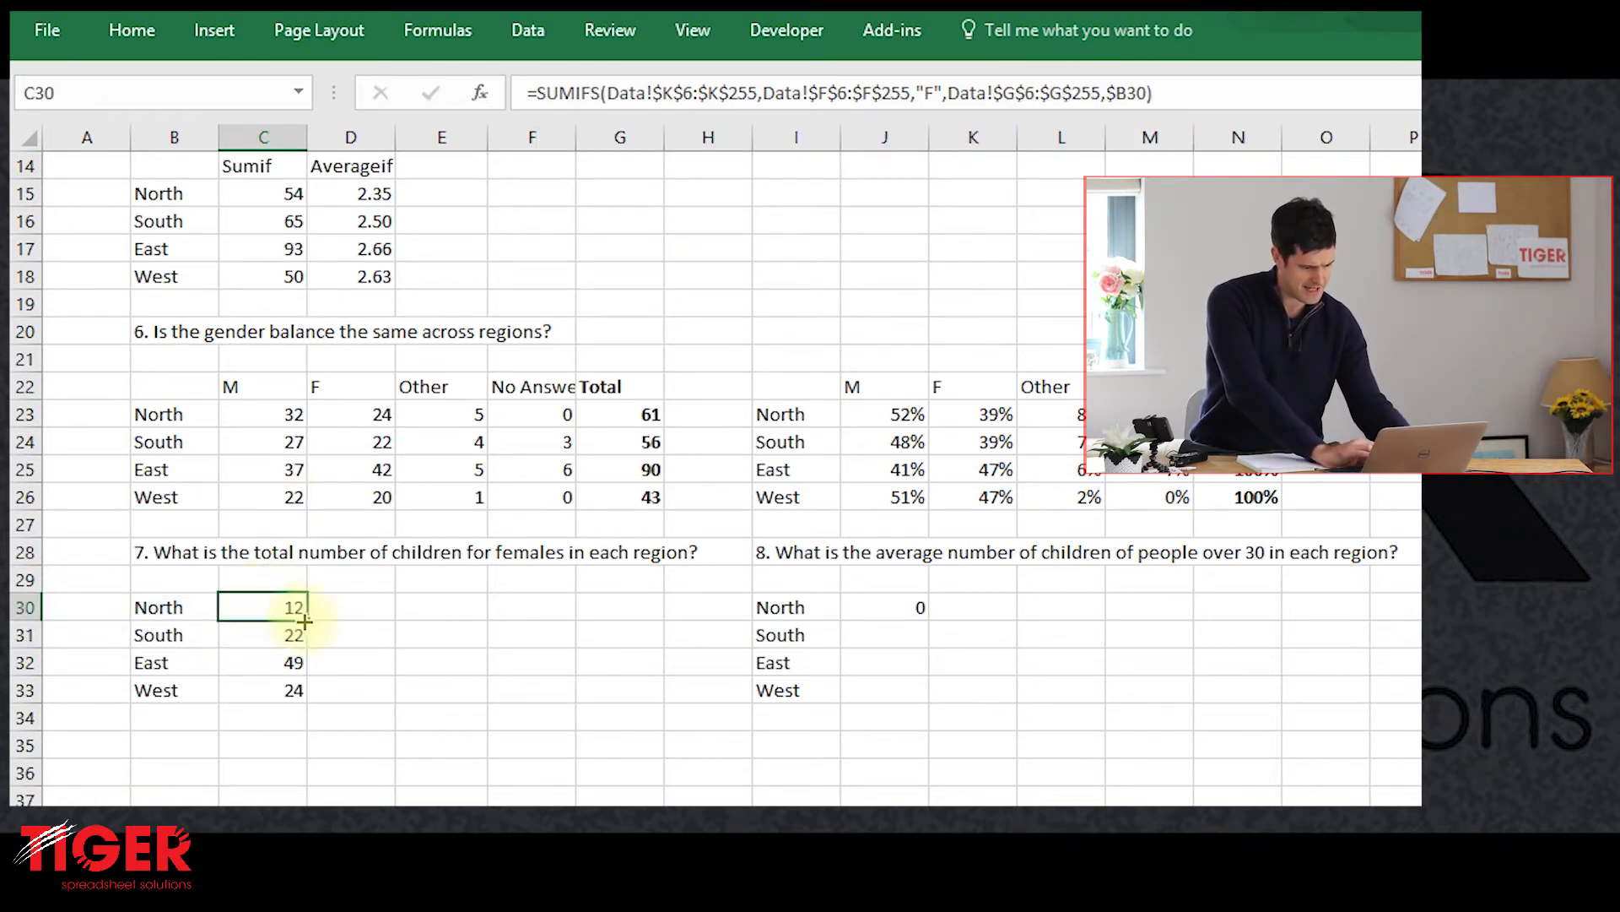
{"action": "double_click", "coordinate": [306, 621]}
{"action": "left_click", "coordinate": [273, 686]}
{"action": "left_click", "coordinate": [262, 743]}
{"action": "left_click", "coordinate": [291, 634]}
{"action": "key", "text": "Down"}
{"action": "key", "text": "Down"}
{"action": "key", "text": "Up"}
{"action": "key", "text": "Up"}
{"action": "key", "text": "Up"}
Step: Copy the corrected SUMIFS formula from C30 into J30, the North cell of question 8
{"action": "key", "text": "ctrl+c"}
{"action": "key", "text": "Right"}
{"action": "key", "text": "Right"}
{"action": "key", "text": "Right"}
{"action": "key", "text": "Right"}
{"action": "key", "text": "Right"}
{"action": "key", "text": "Right"}
{"action": "key", "text": "Right"}
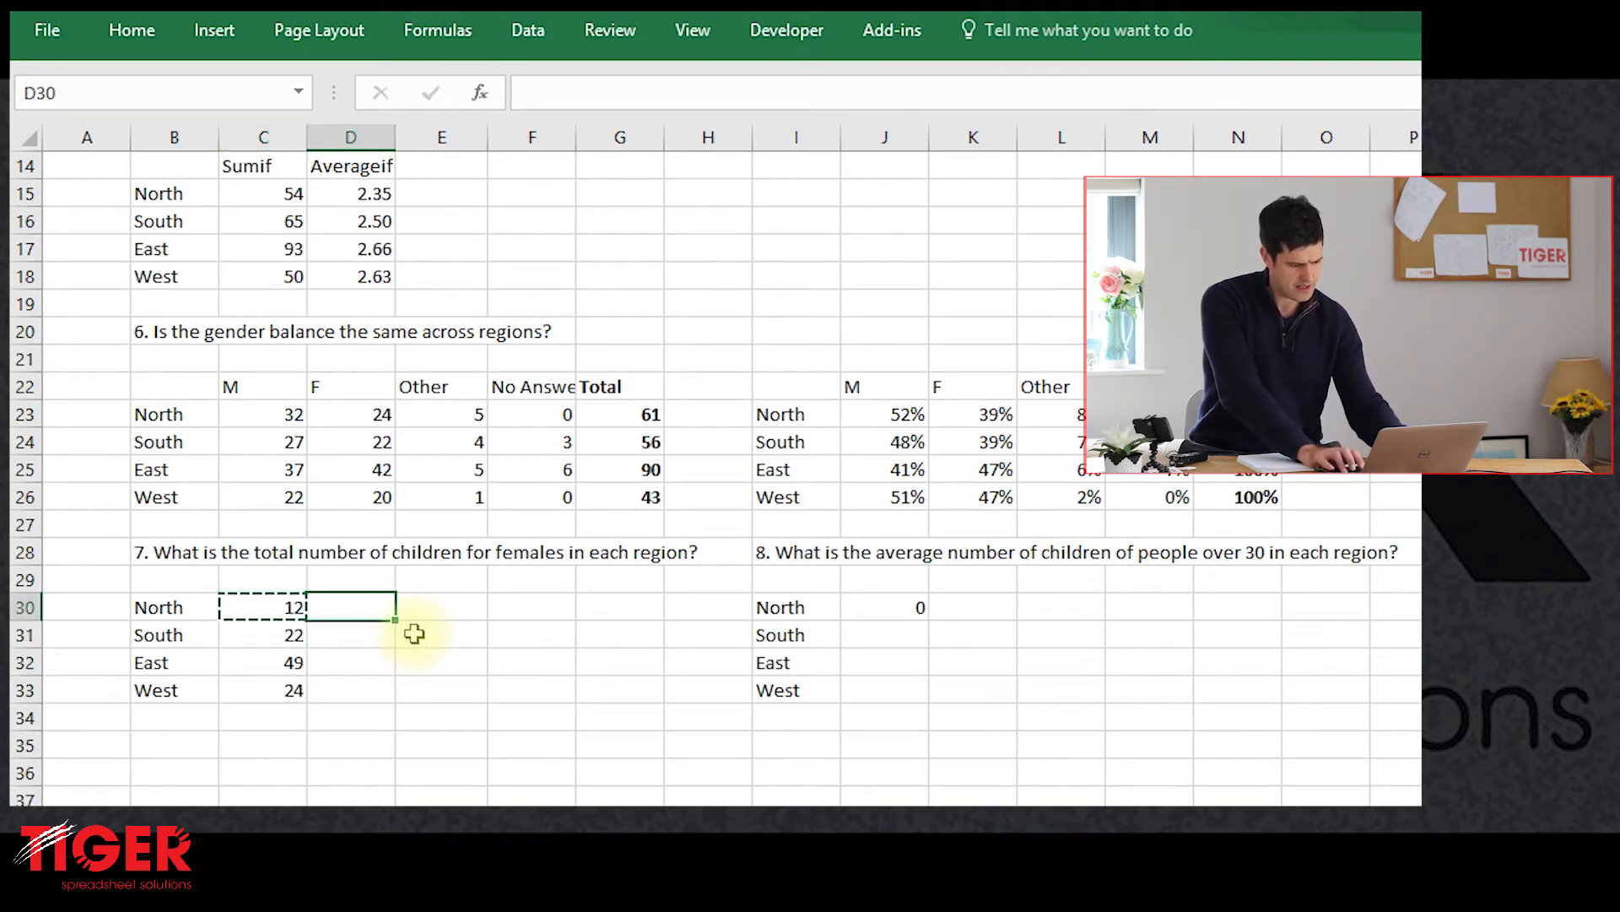
{"action": "key", "text": "Left"}
{"action": "key", "text": "Right"}
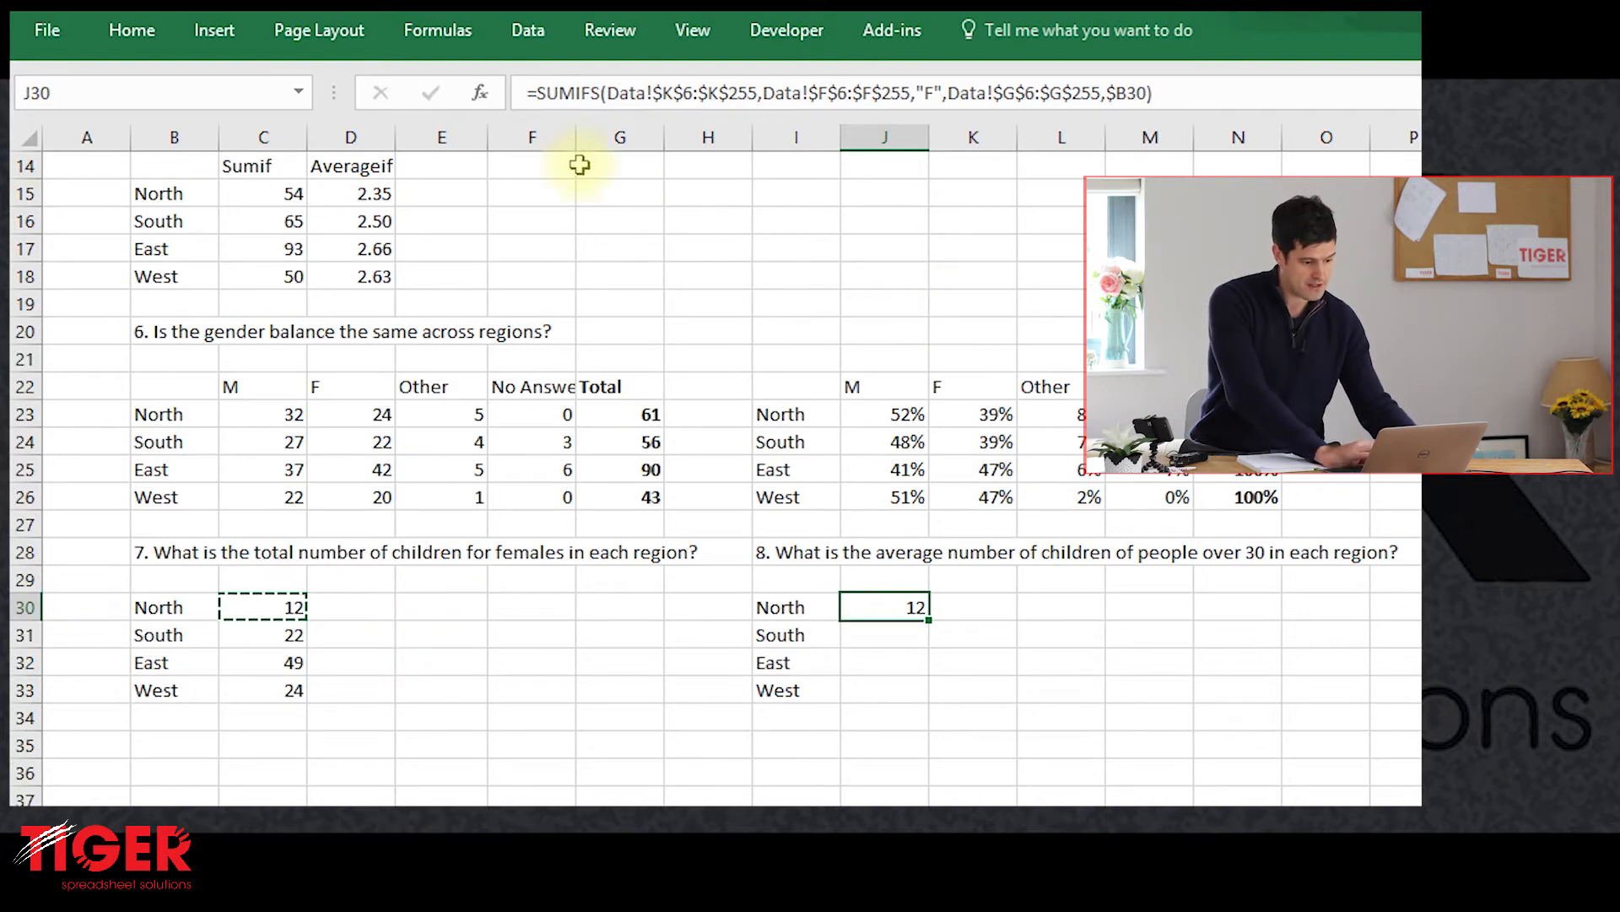
Step: Change the function in J30 from SUMIFS to AVERAGEIFS, keeping its arguments, and reselect the cell to review the formula
{"action": "left_click", "coordinate": [575, 93]}
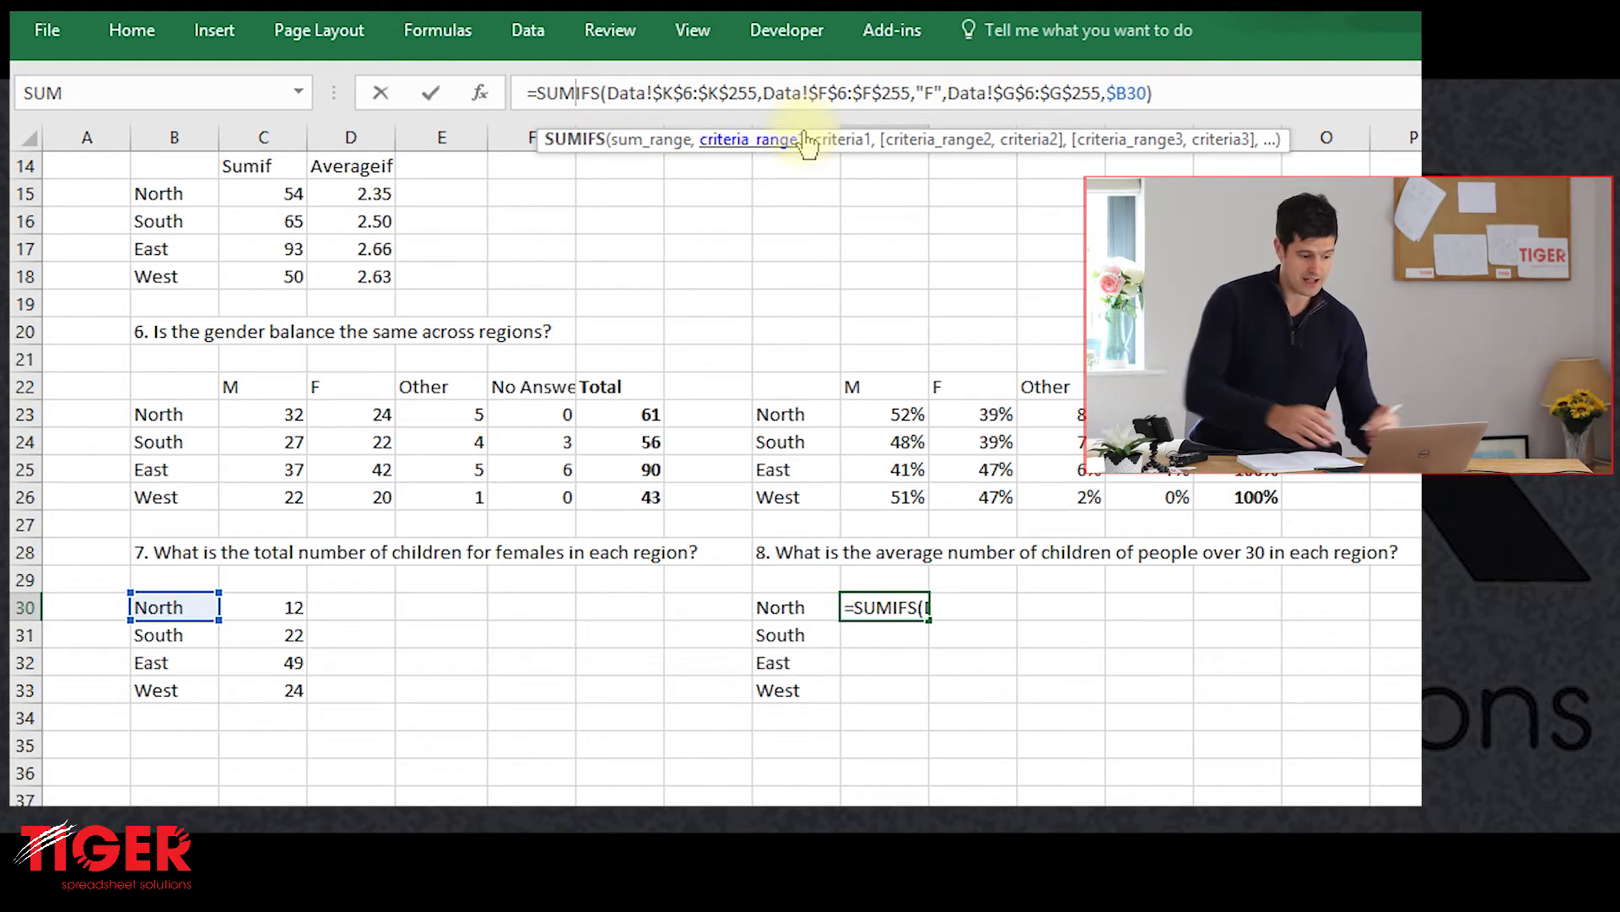
{"action": "key", "text": "BackSpace"}
{"action": "key", "text": "BackSpace"}
{"action": "key", "text": "BackSpace"}
{"action": "type", "text": "average"}
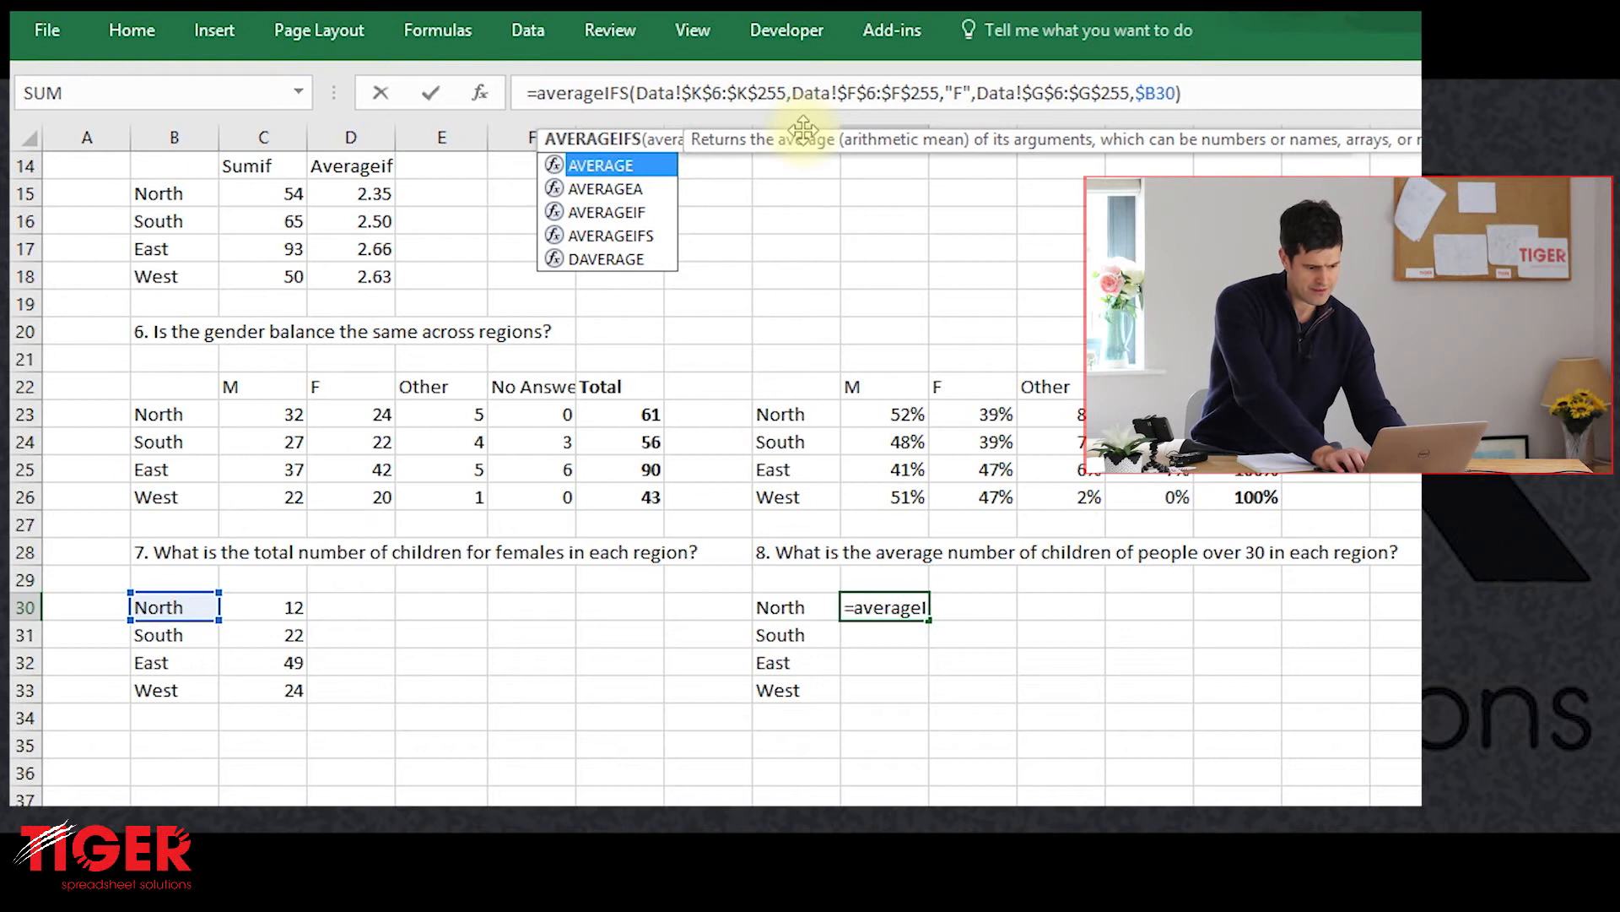
{"action": "key", "text": "Return"}
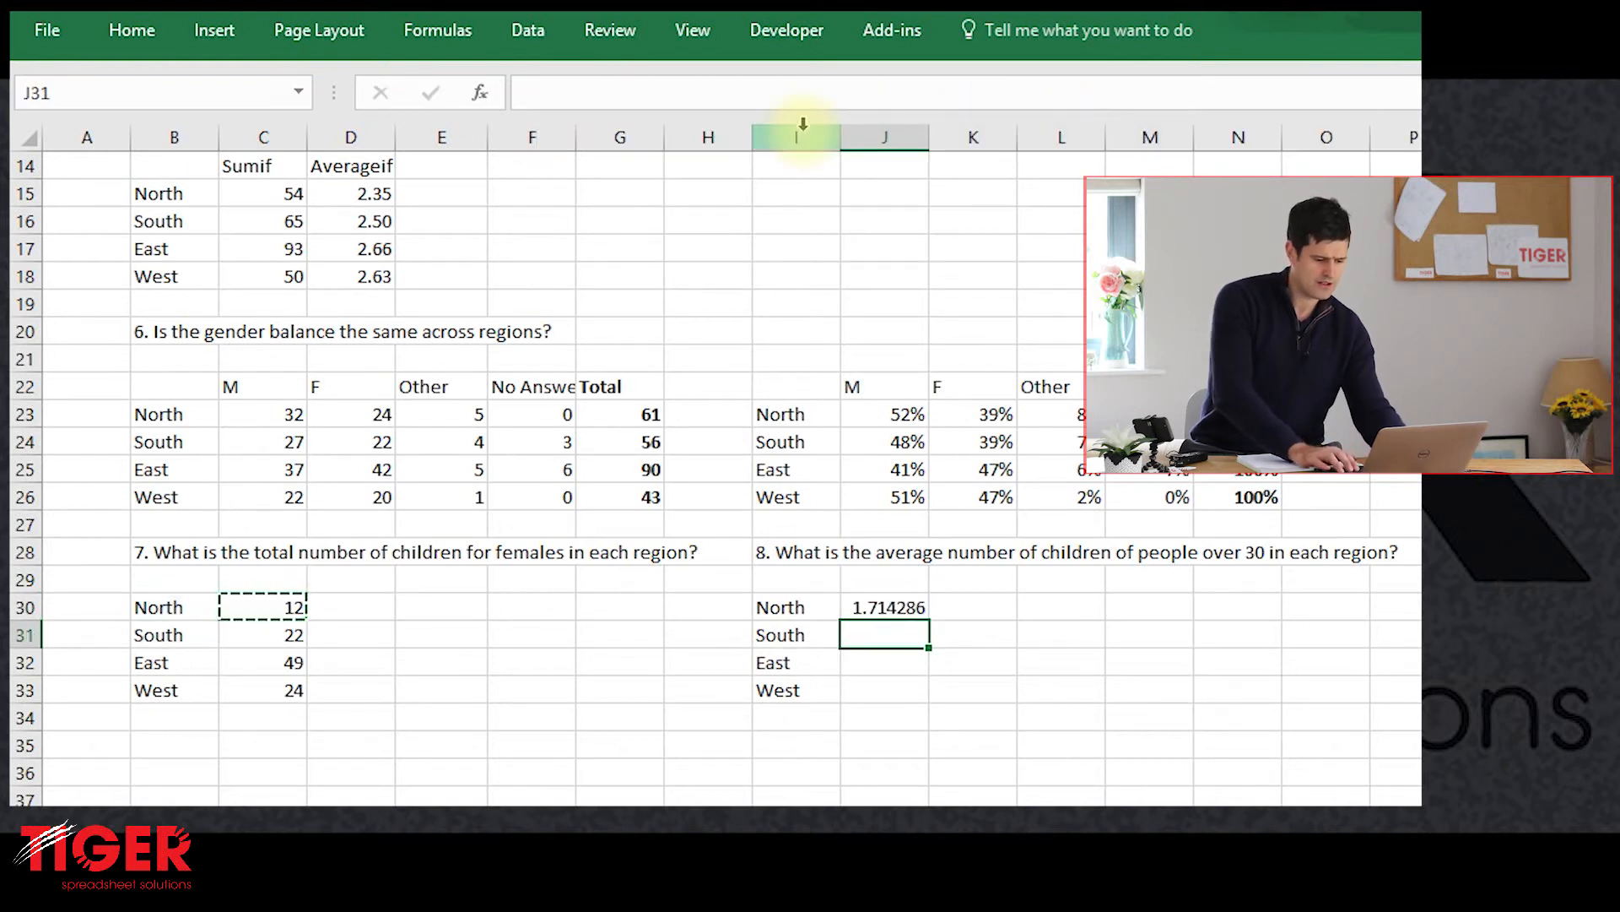
{"action": "key", "text": "Up"}
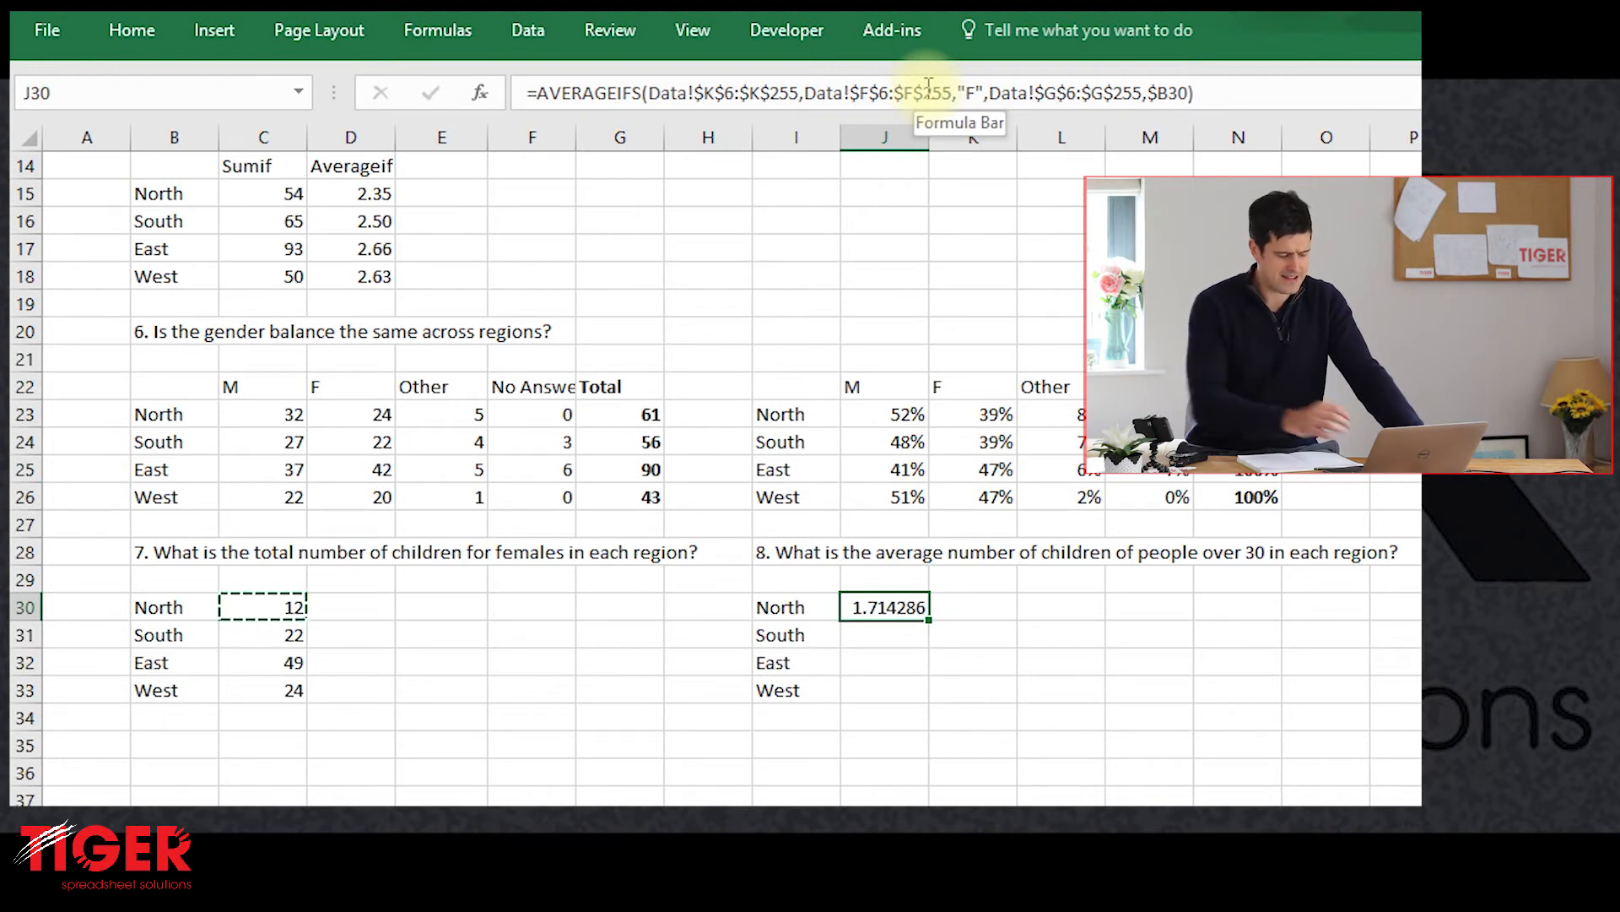
Step: Review the wording of question 7 across row 28 and its North formula in C30 to identify the criteria used
{"action": "left_click", "coordinate": [234, 552]}
{"action": "key", "text": "Left"}
{"action": "key", "text": "Right"}
{"action": "key", "text": "Right"}
{"action": "key", "text": "Right"}
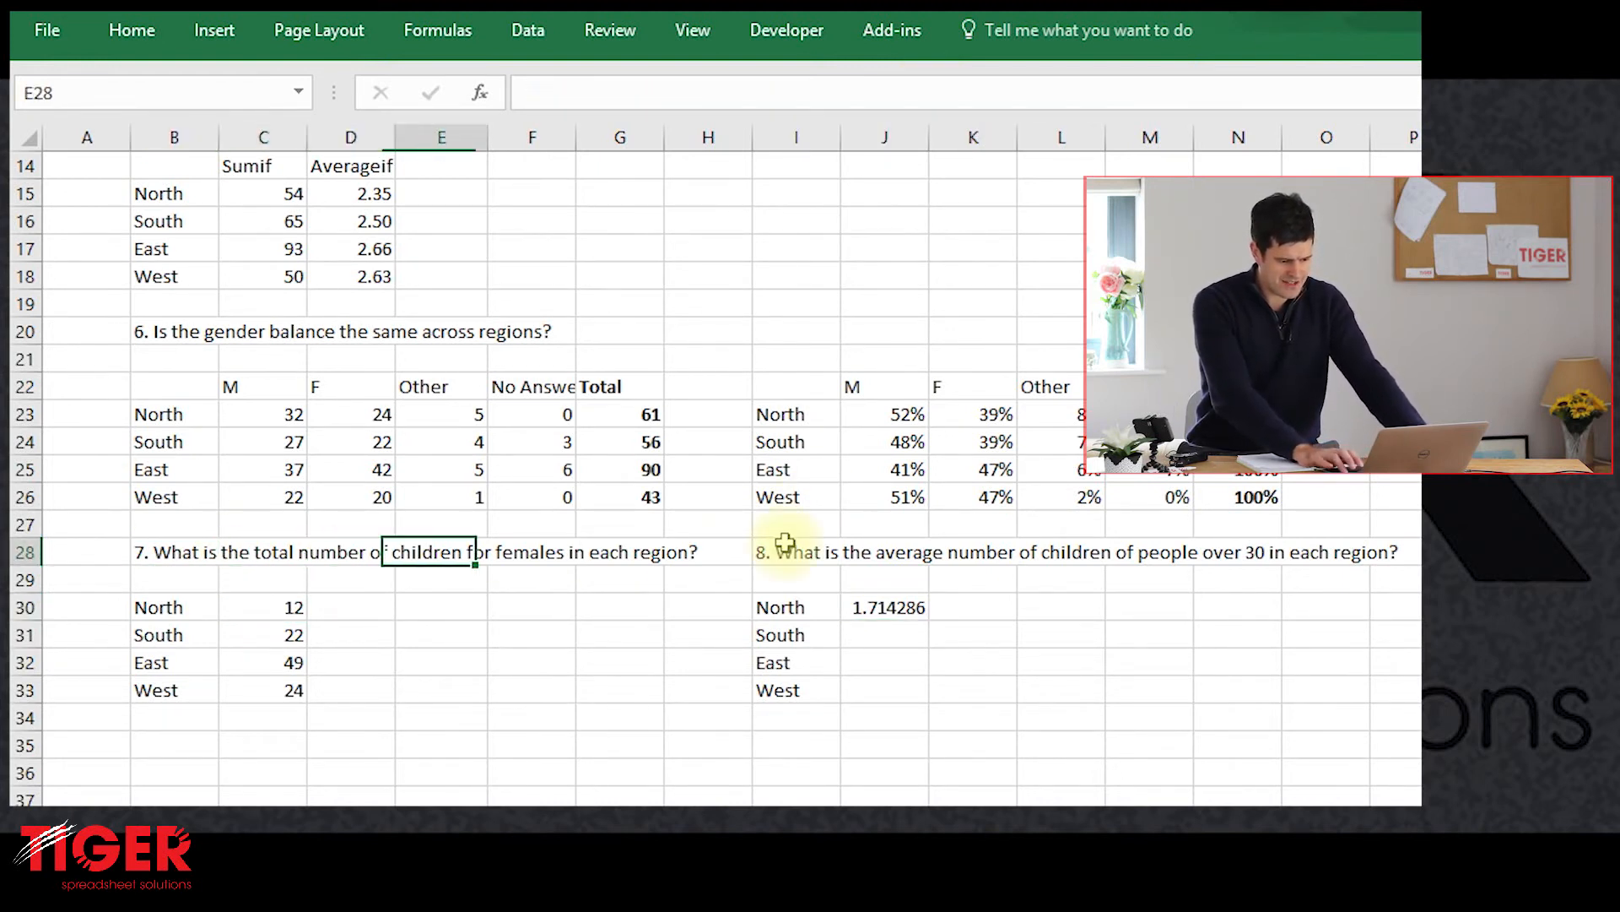
{"action": "key", "text": "Right"}
{"action": "key", "text": "Right"}
{"action": "key", "text": "Right"}
{"action": "key", "text": "Left"}
{"action": "key", "text": "Left"}
{"action": "key", "text": "Left"}
{"action": "key", "text": "Left"}
{"action": "key", "text": "Left"}
{"action": "key", "text": "Right"}
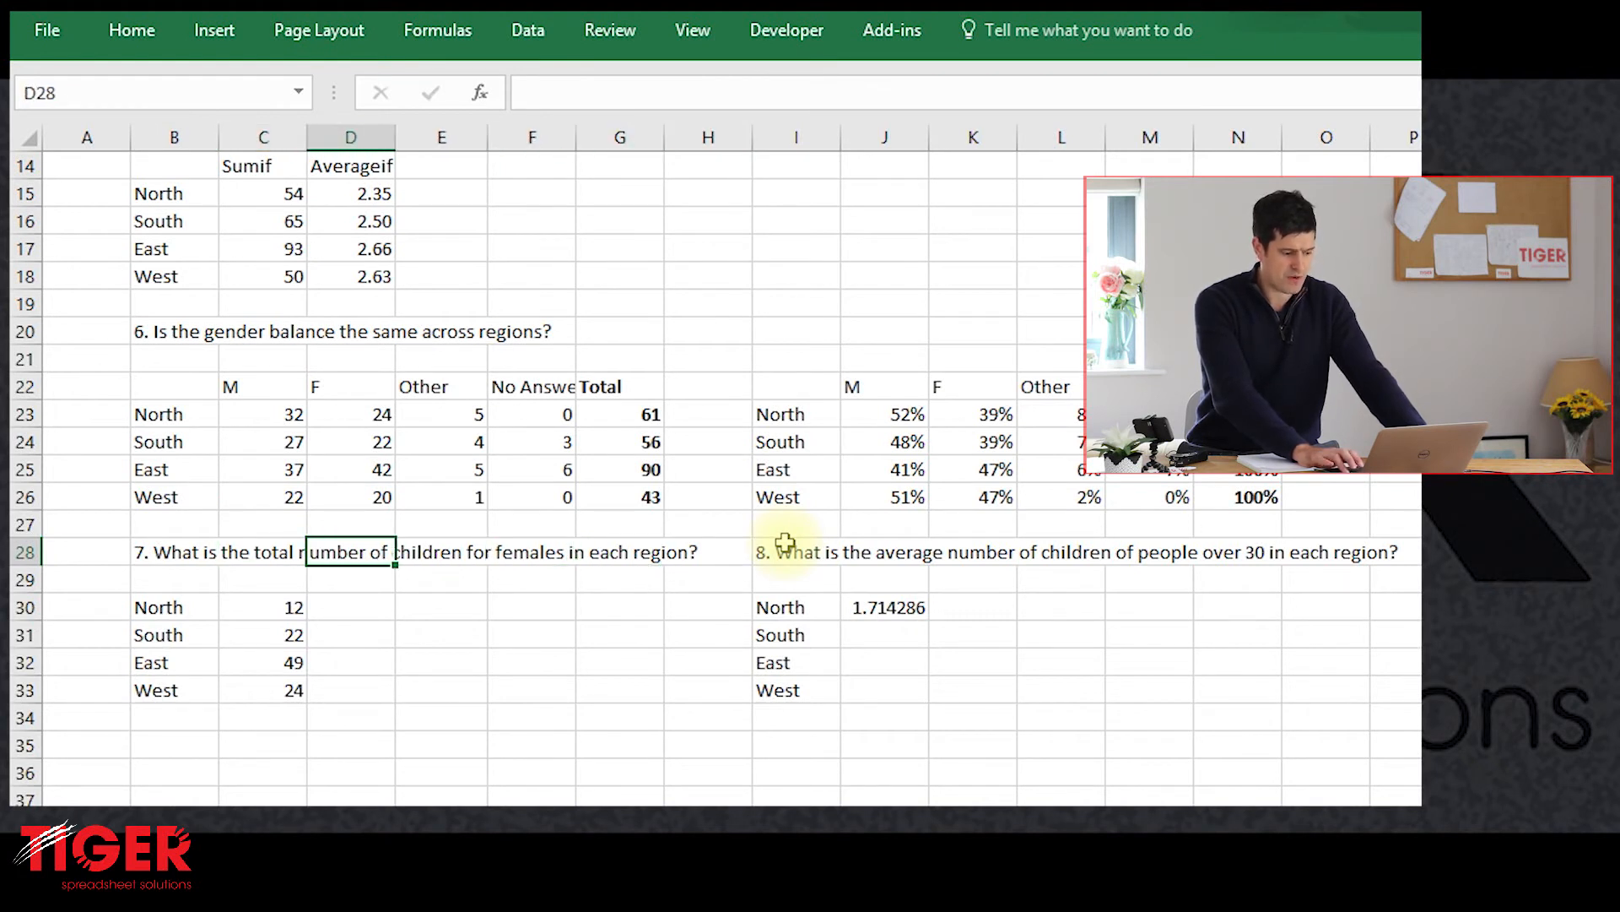
{"action": "key", "text": "Right"}
{"action": "key", "text": "Right"}
{"action": "key", "text": "Right"}
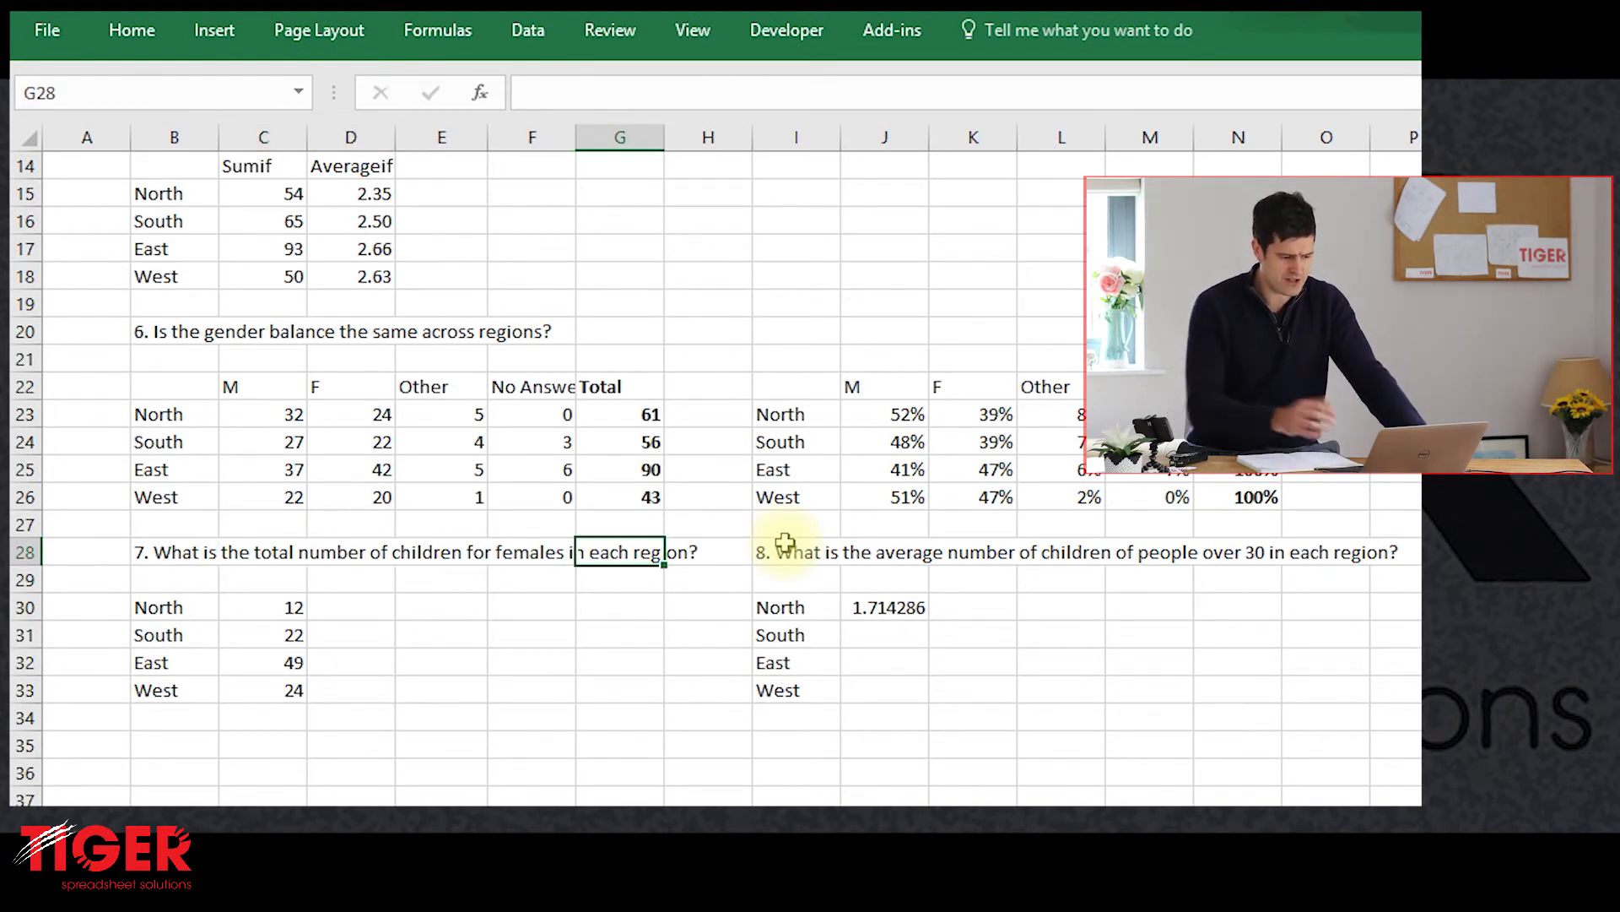
{"action": "left_click", "coordinate": [244, 609]}
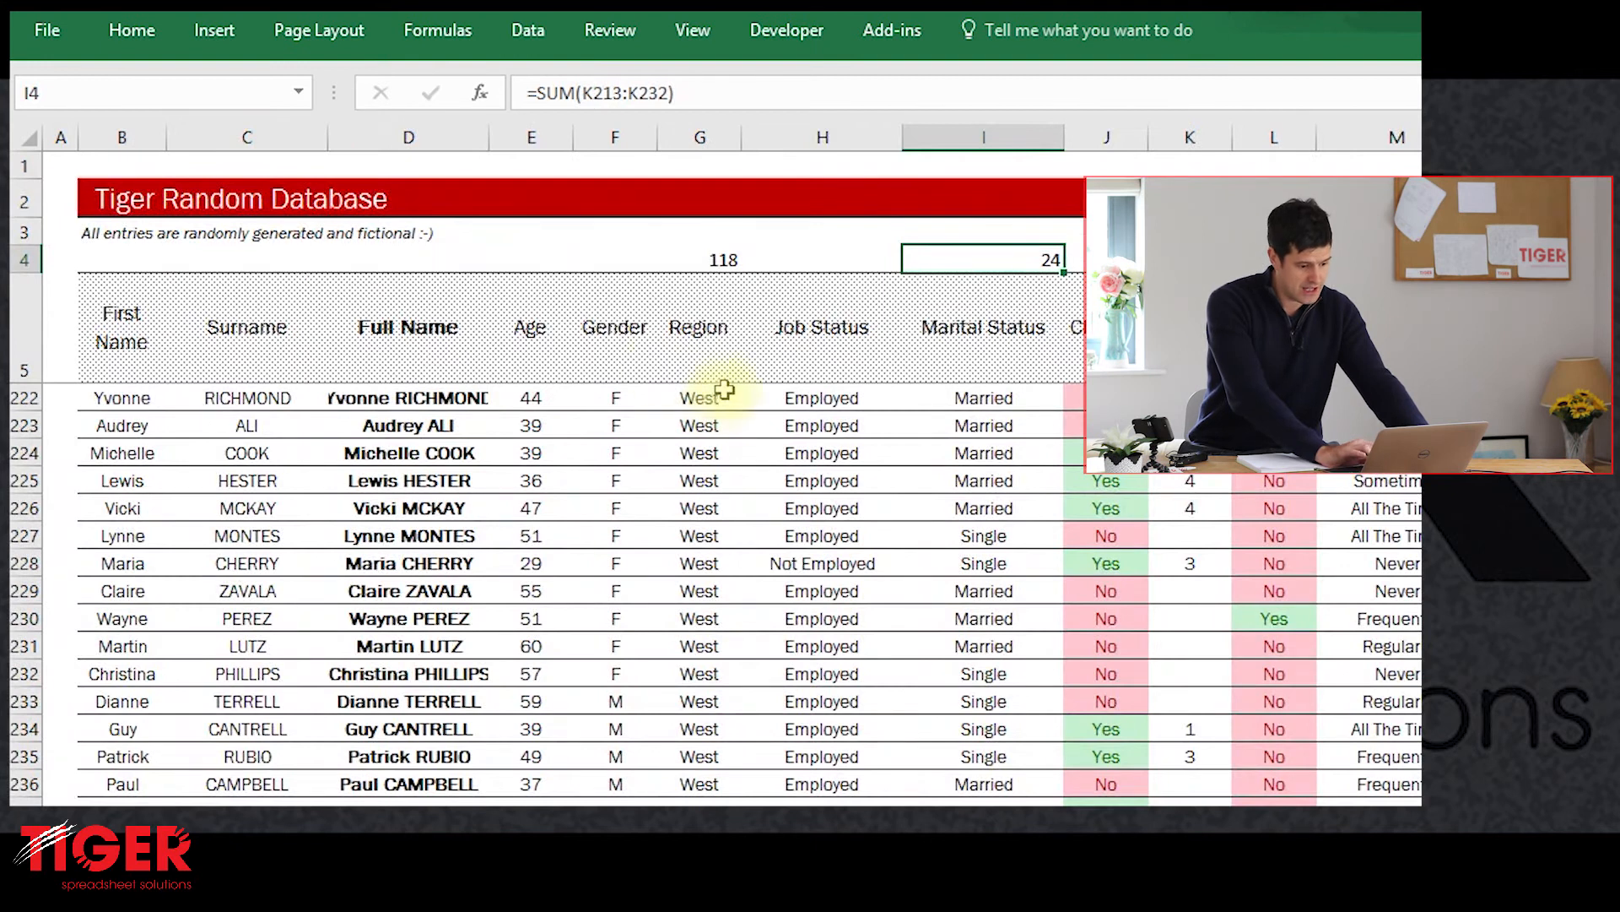
Step: On the data sheet, clear the leftover check formulas in row 4, from G4 to K4
{"action": "left_click", "coordinate": [621, 342]}
{"action": "left_click_drag", "start_coordinate": [720, 261], "coordinate": [1190, 261]}
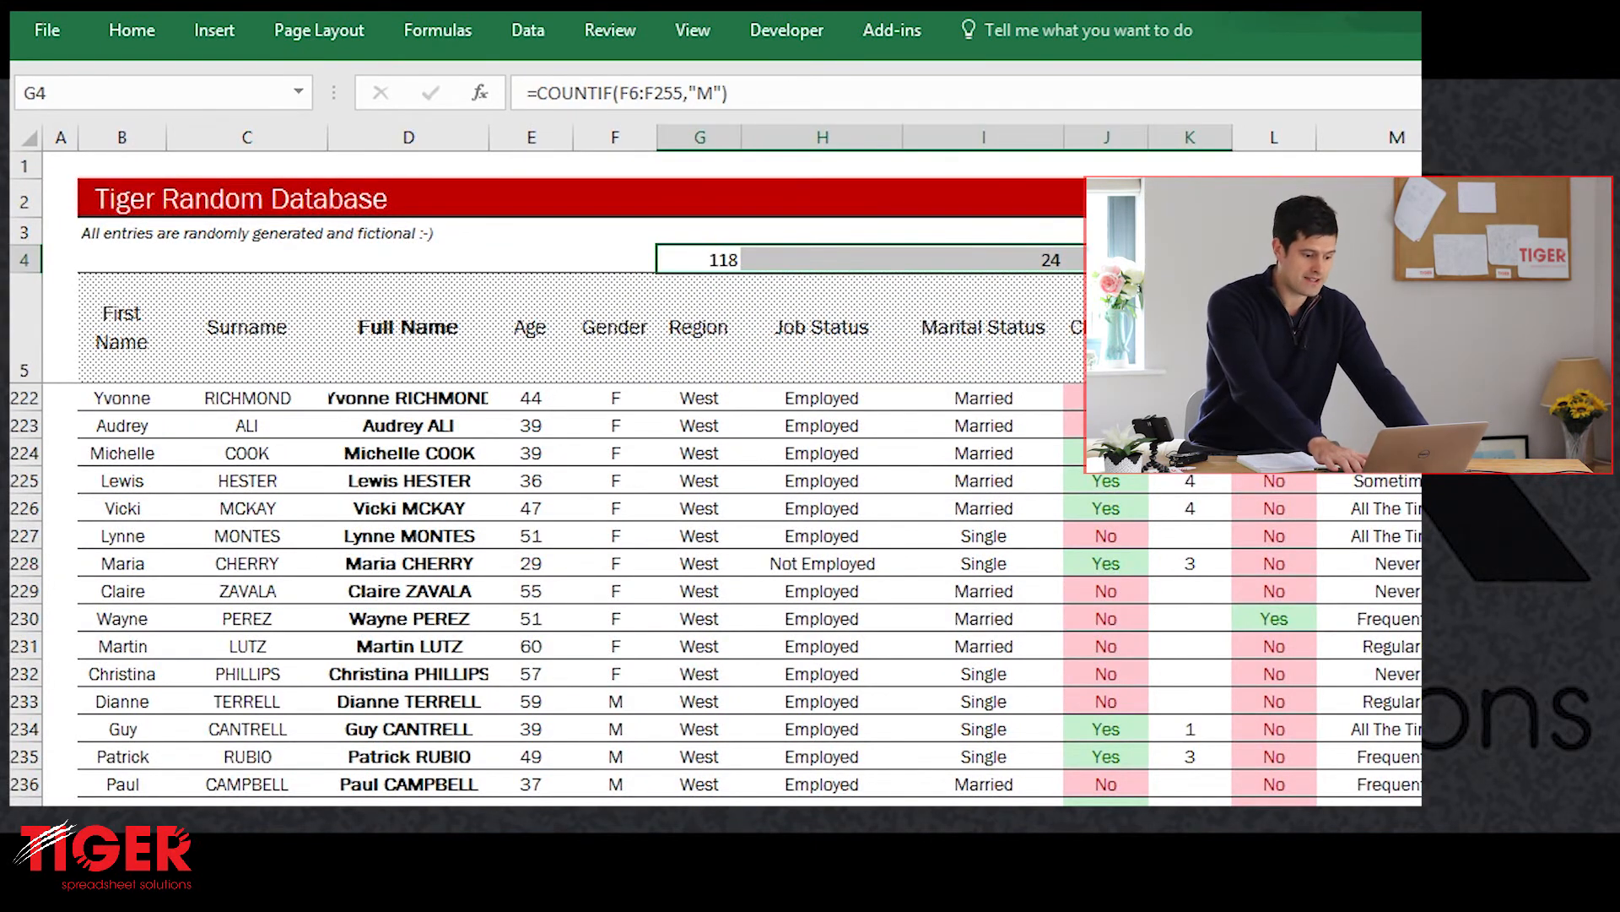
{"action": "key", "text": "Delete"}
{"action": "key", "text": "Left"}
{"action": "key", "text": "Down"}
{"action": "key", "text": "Right"}
{"action": "key", "text": "Down"}
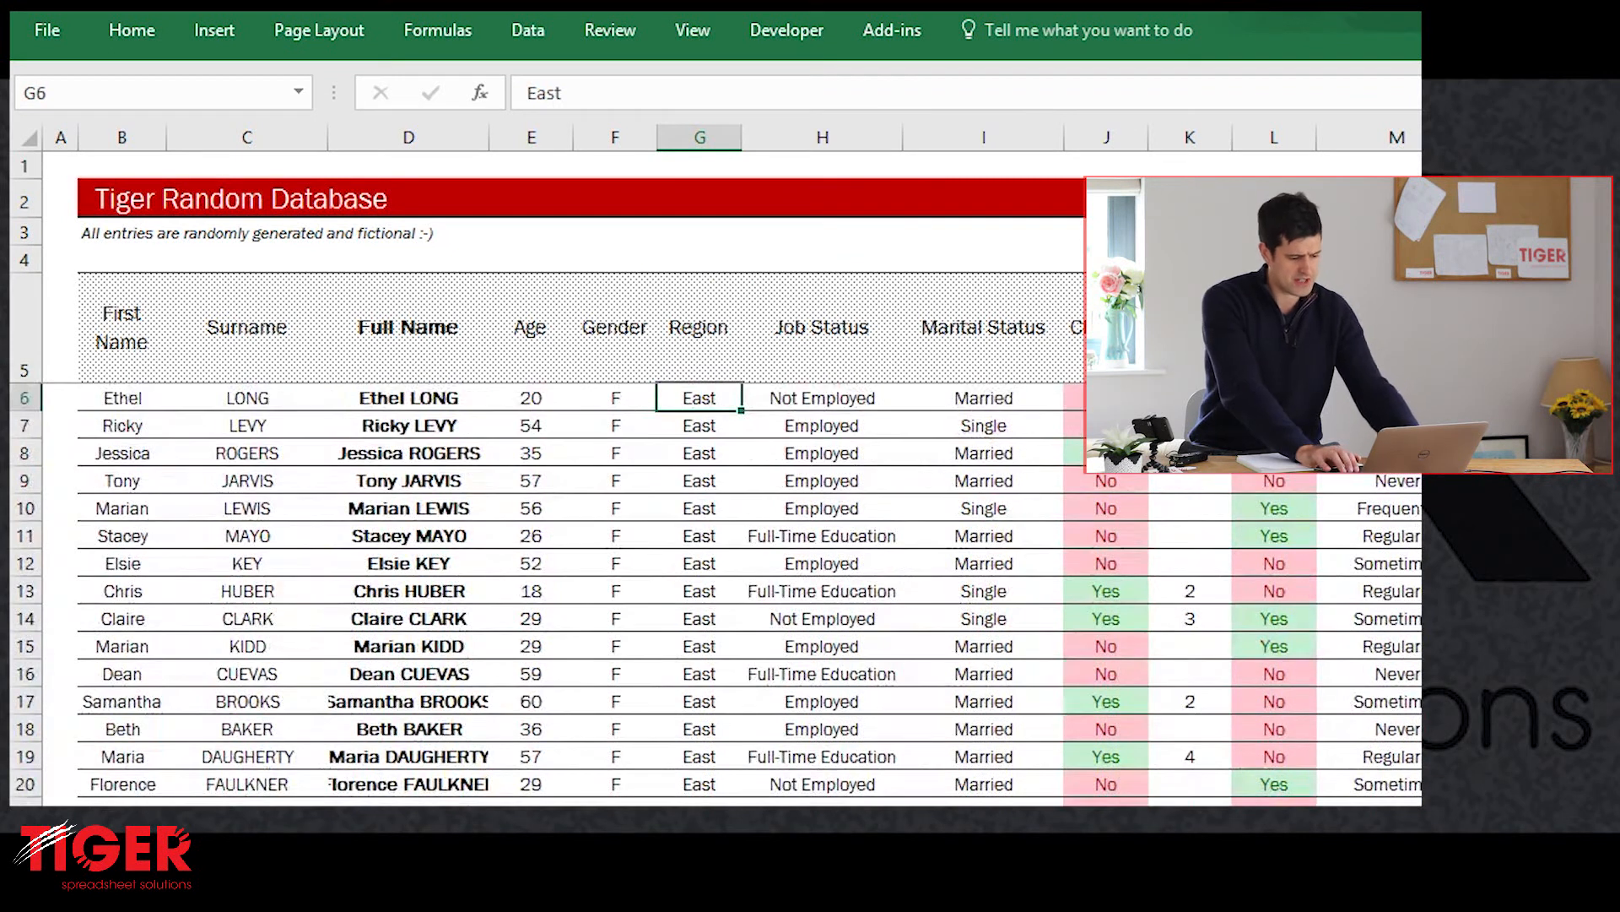
Step: Examine the gender range and criterion in J30's AVERAGEIFS formula, and check which data sheet column holds Age
{"action": "key", "text": "ctrl+Page_Down"}
{"action": "key", "text": "ctrl+Page_Down"}
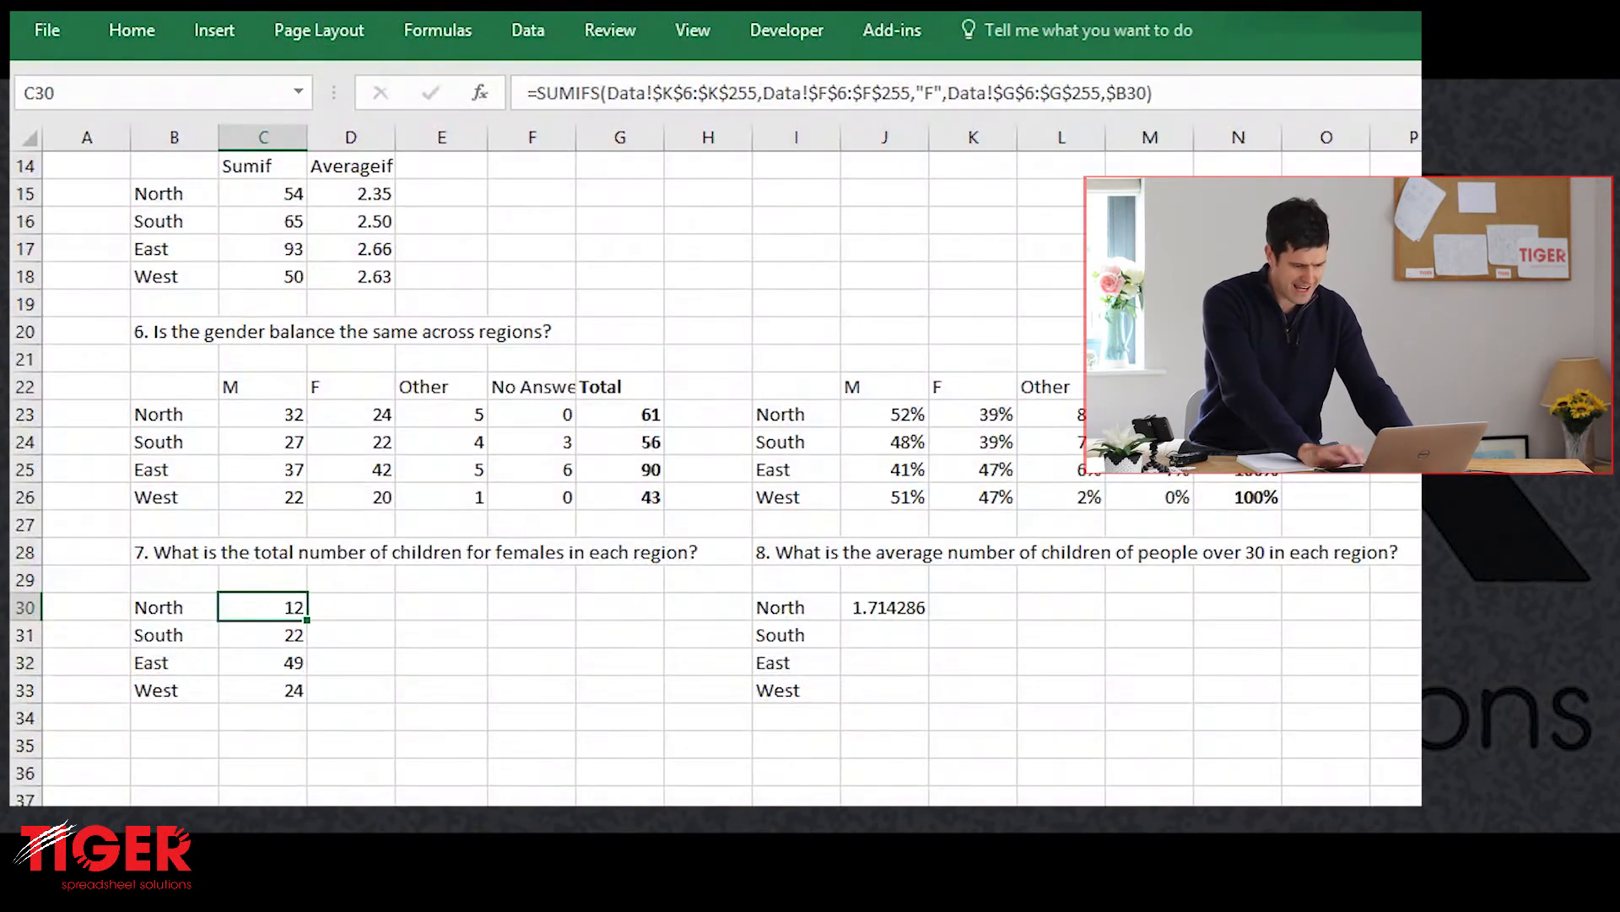
{"action": "left_click", "coordinate": [886, 607]}
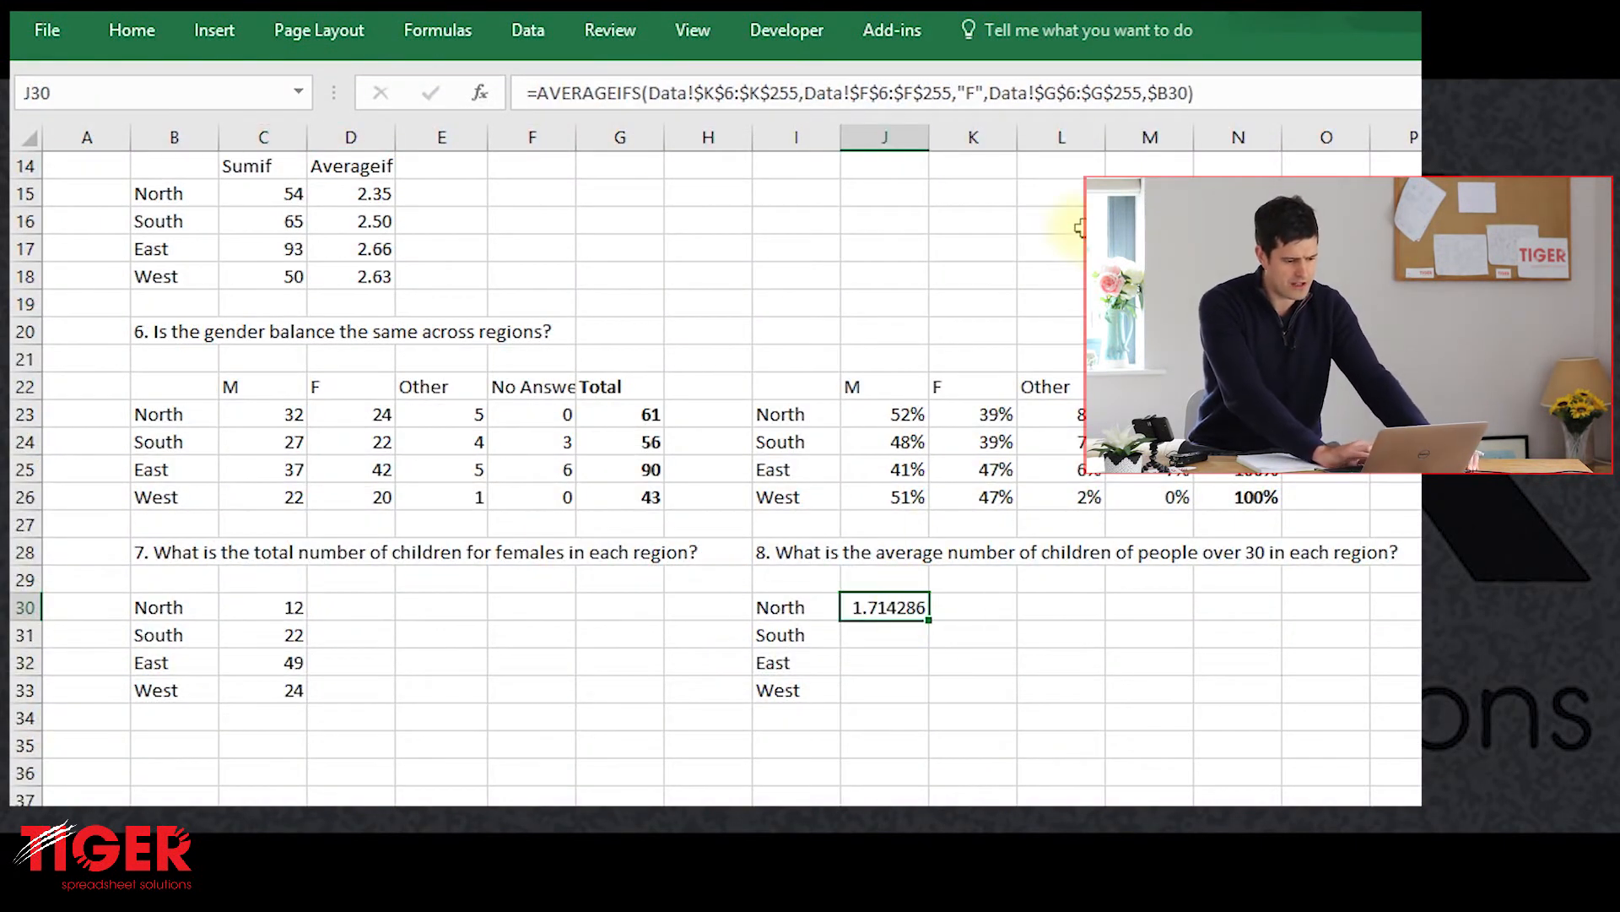
{"action": "left_click", "coordinate": [981, 88]}
{"action": "left_click_drag", "start_coordinate": [981, 88], "coordinate": [805, 87]}
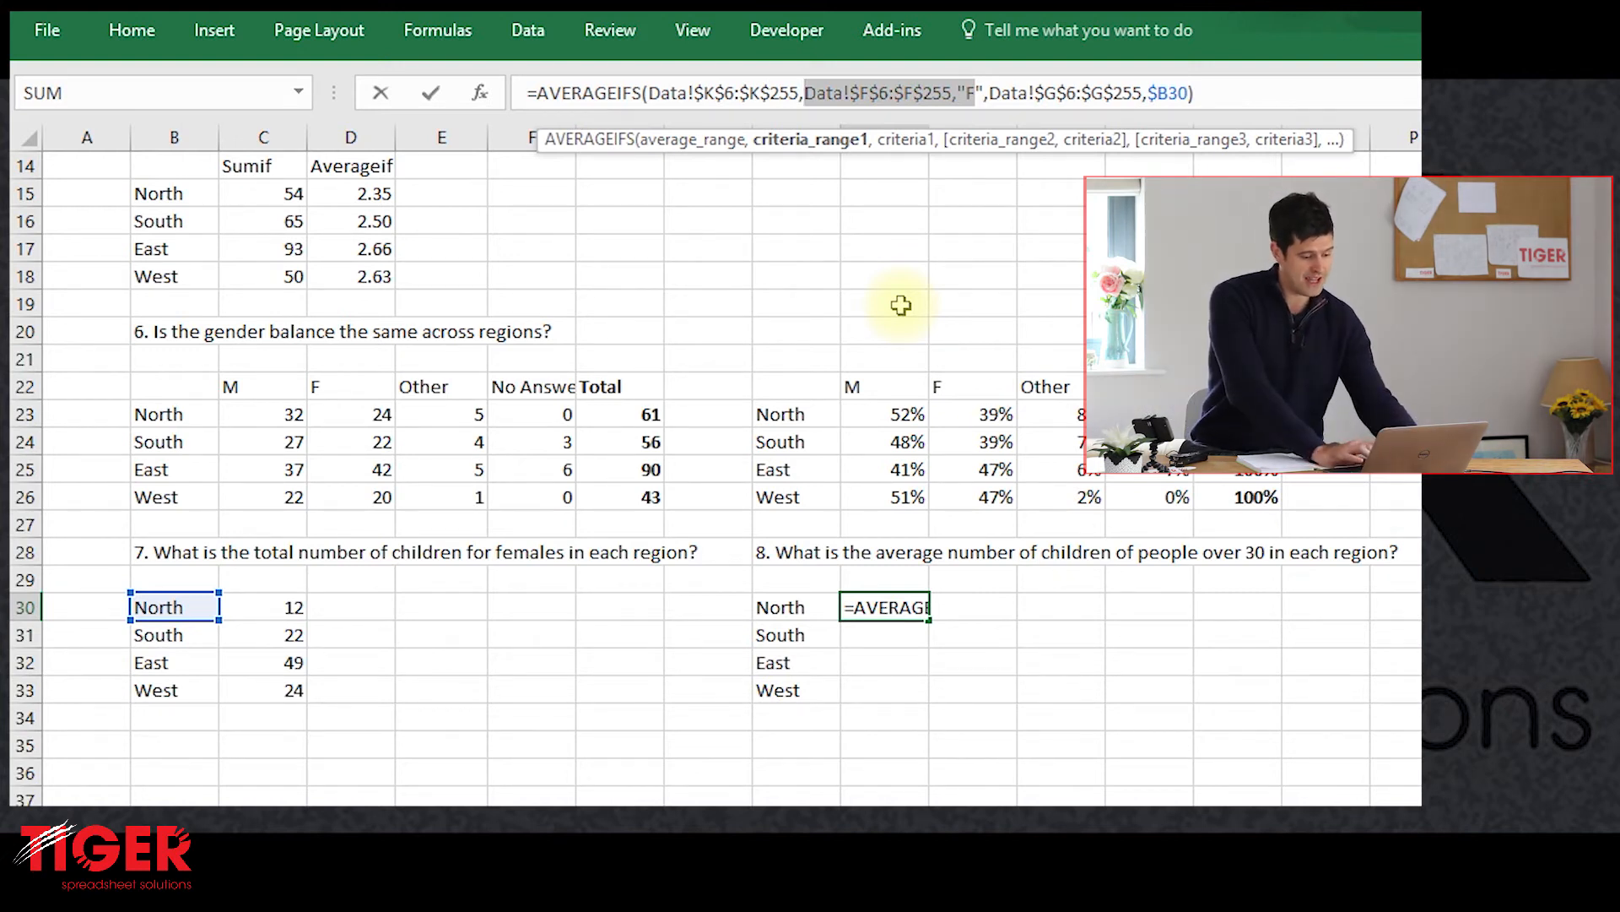
{"action": "key", "text": "ctrl+Return"}
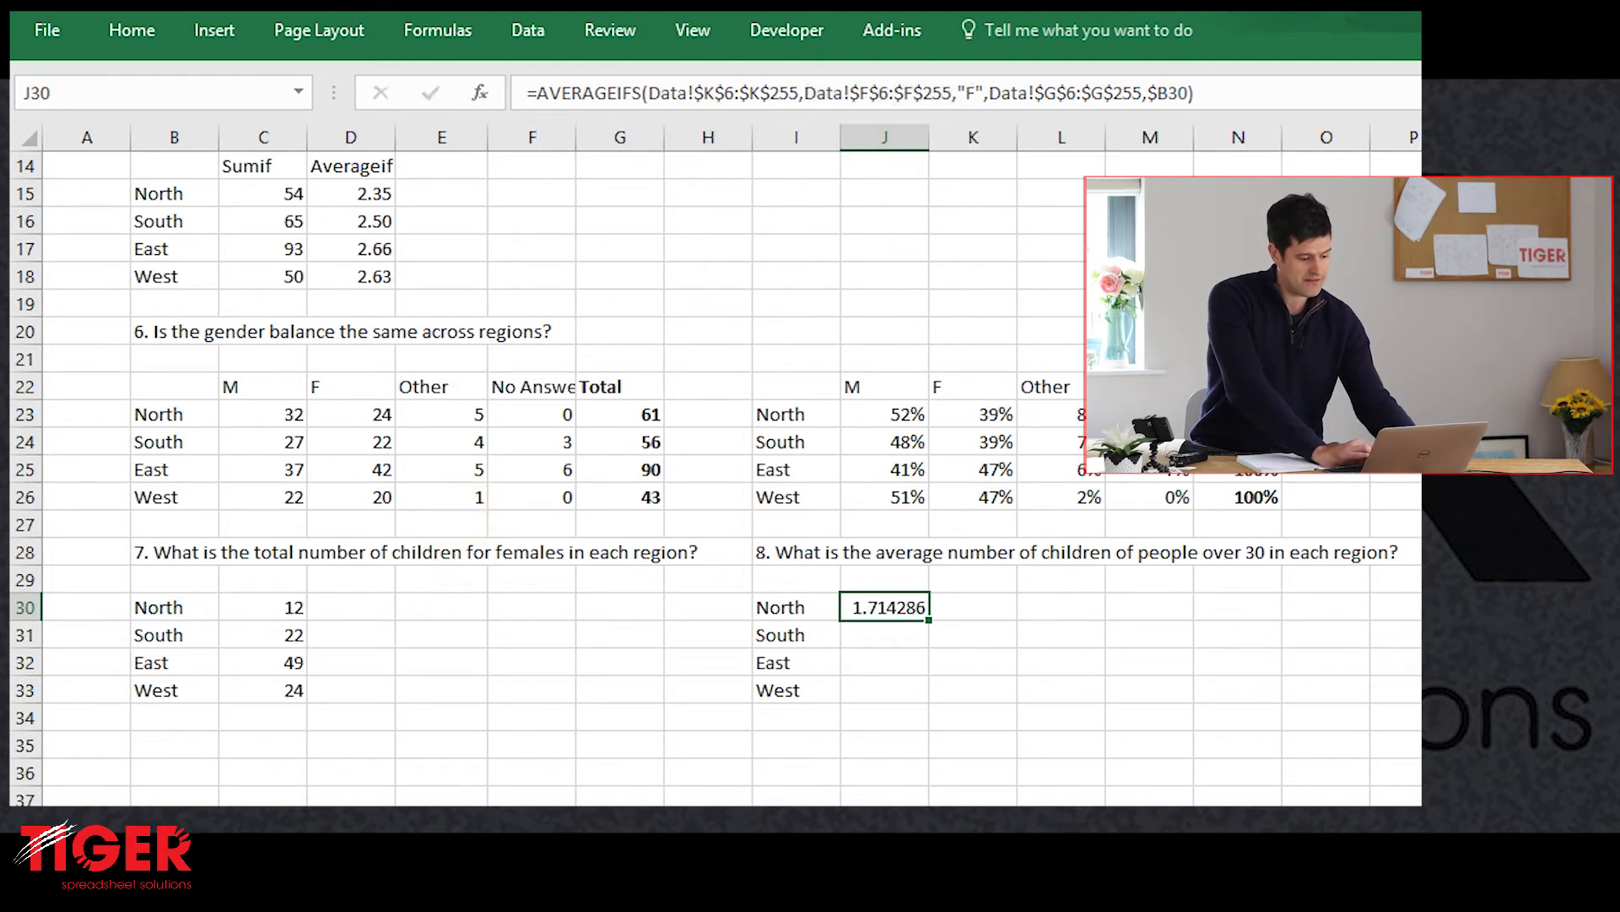
{"action": "key", "text": "ctrl+Page_Up"}
{"action": "left_click", "coordinate": [633, 342]}
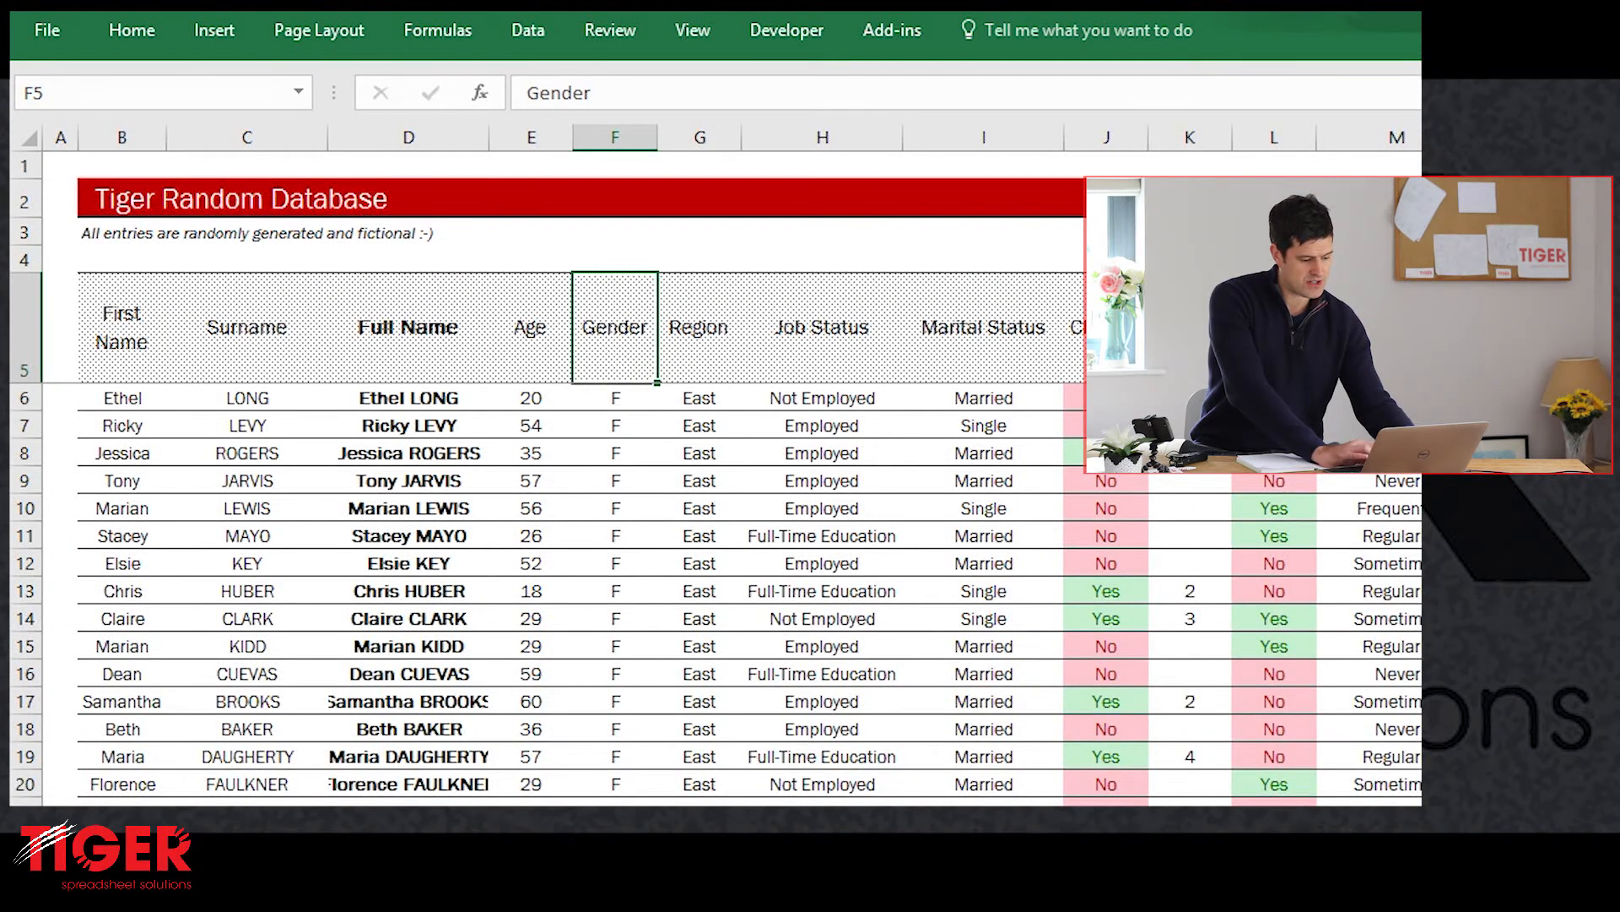
{"action": "left_click", "coordinate": [502, 358]}
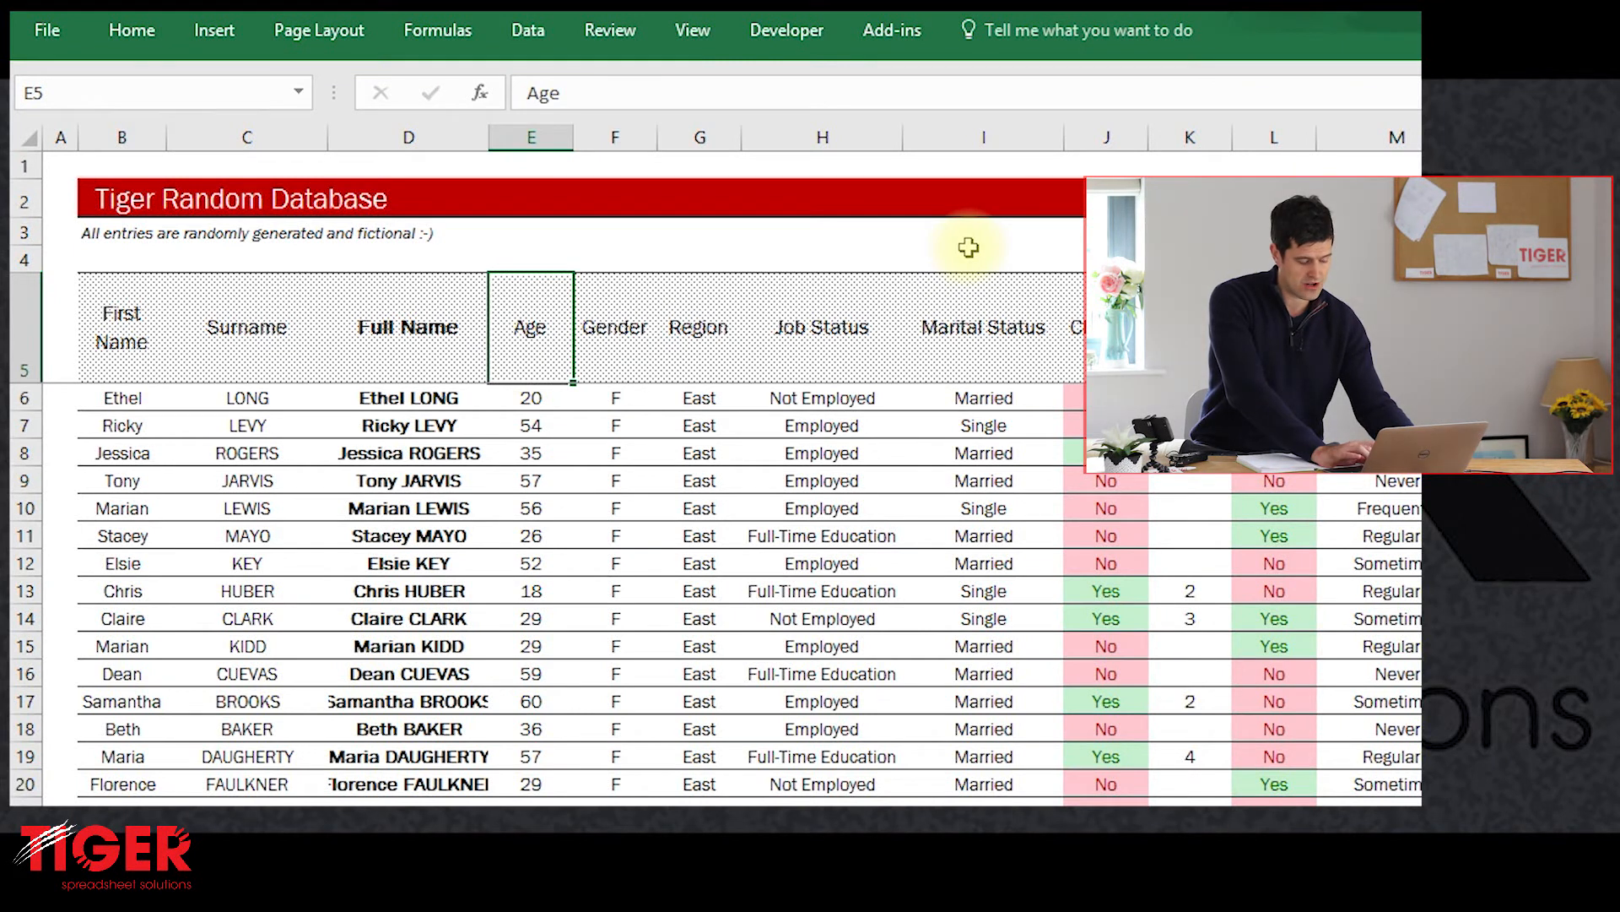
{"action": "key", "text": "ctrl+Page_Down"}
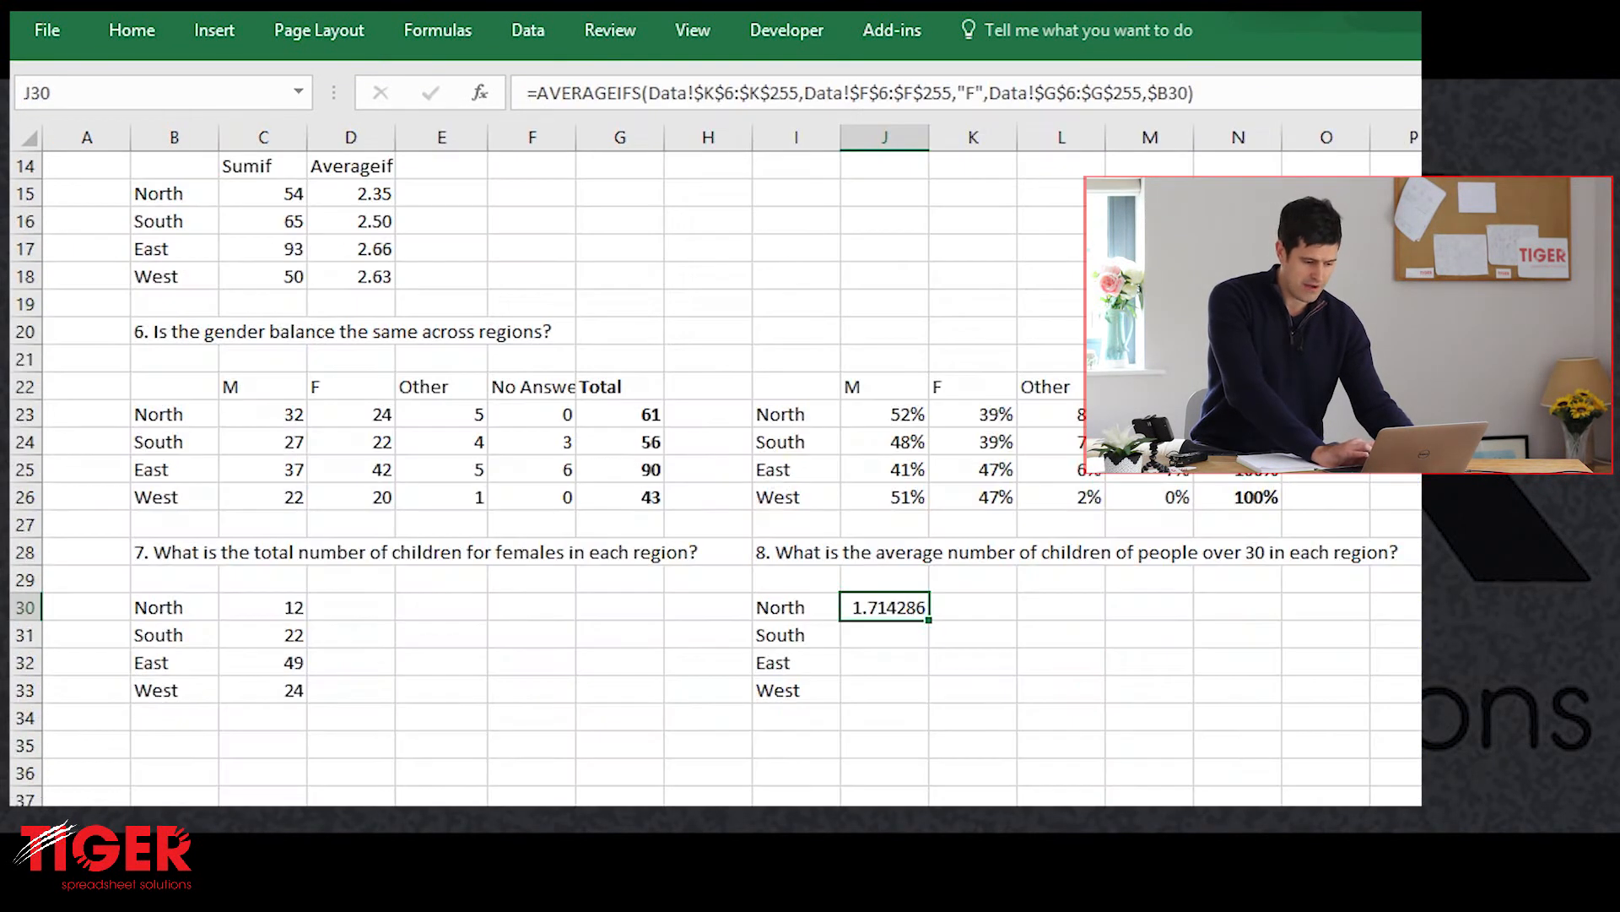
Step: Change the first criteria range in J30's formula to the Age column, Data!$E$6:$E$255
{"action": "left_click", "coordinate": [860, 92]}
{"action": "key", "text": "Delete"}
{"action": "type", "text": "E"}
{"action": "key", "text": "Right"}
{"action": "key", "text": "Right"}
{"action": "key", "text": "Right"}
{"action": "key", "text": "Right"}
{"action": "key", "text": "Delete"}
{"action": "type", "text": "E"}
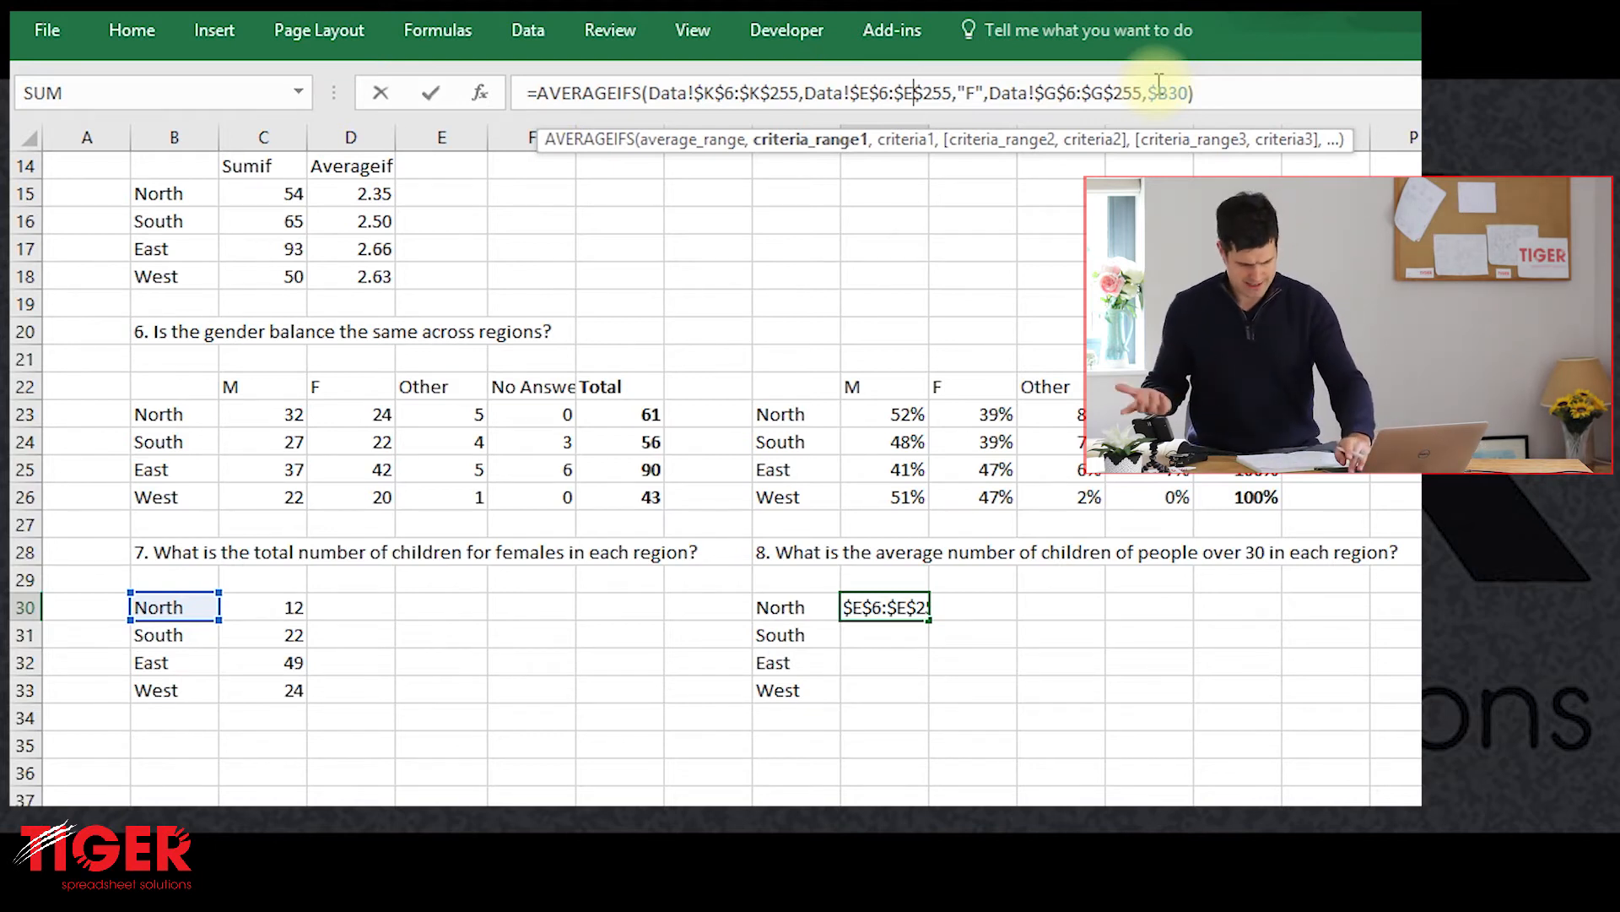
{"action": "key", "text": "Return"}
{"action": "key", "text": "Up"}
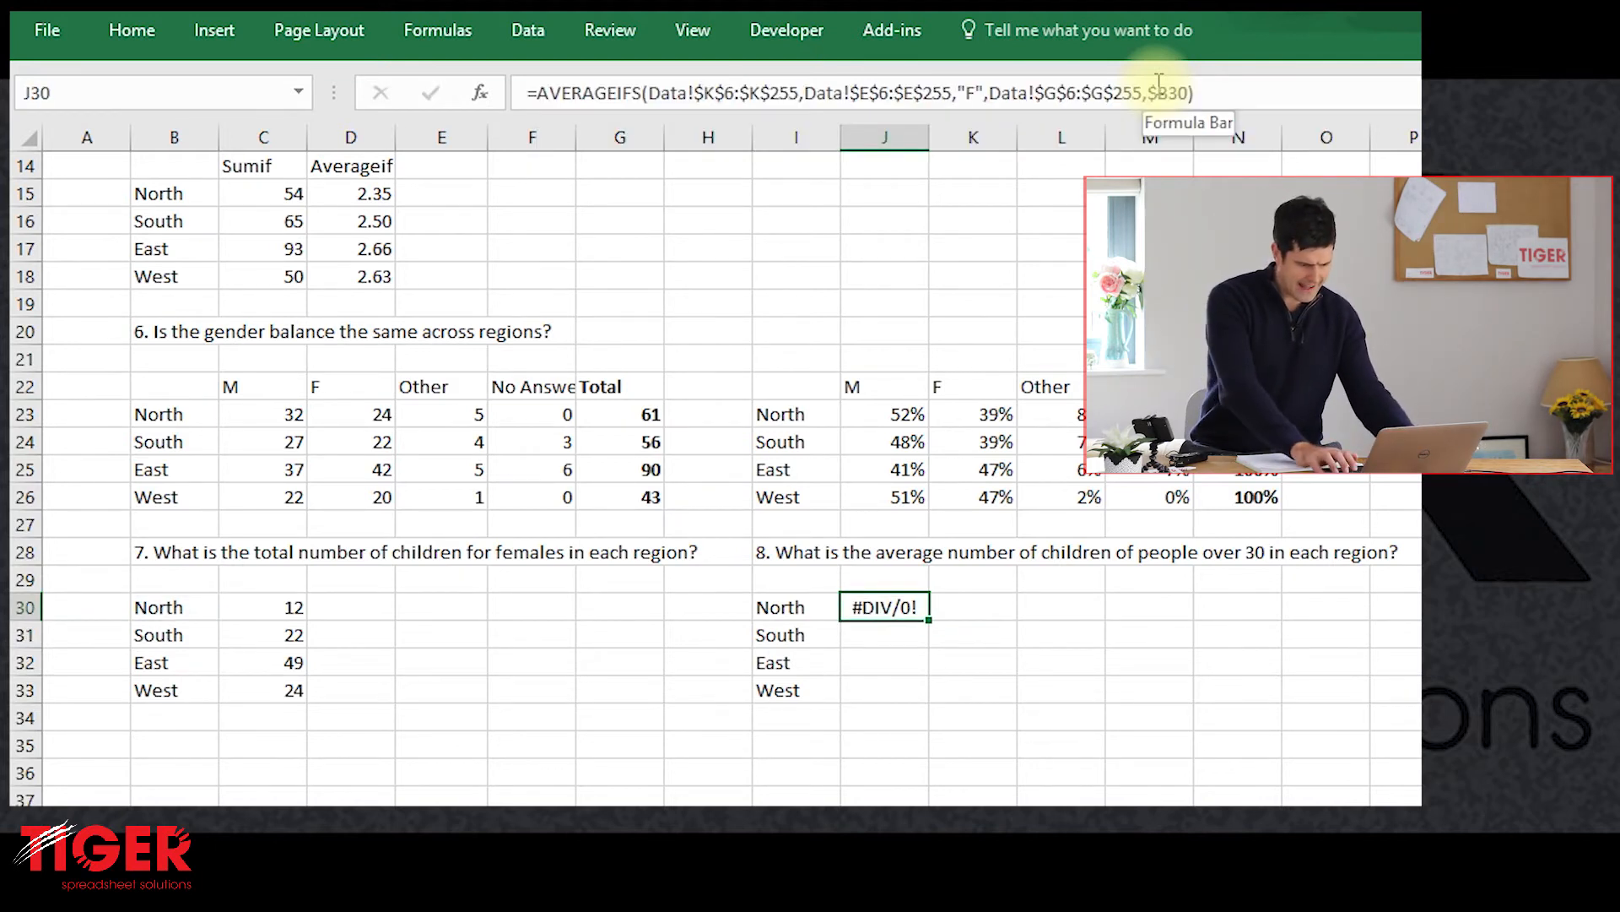
Step: Examine the first criterion in J30's formula and compare it with the Age values on the data sheet
{"action": "left_click", "coordinate": [969, 90]}
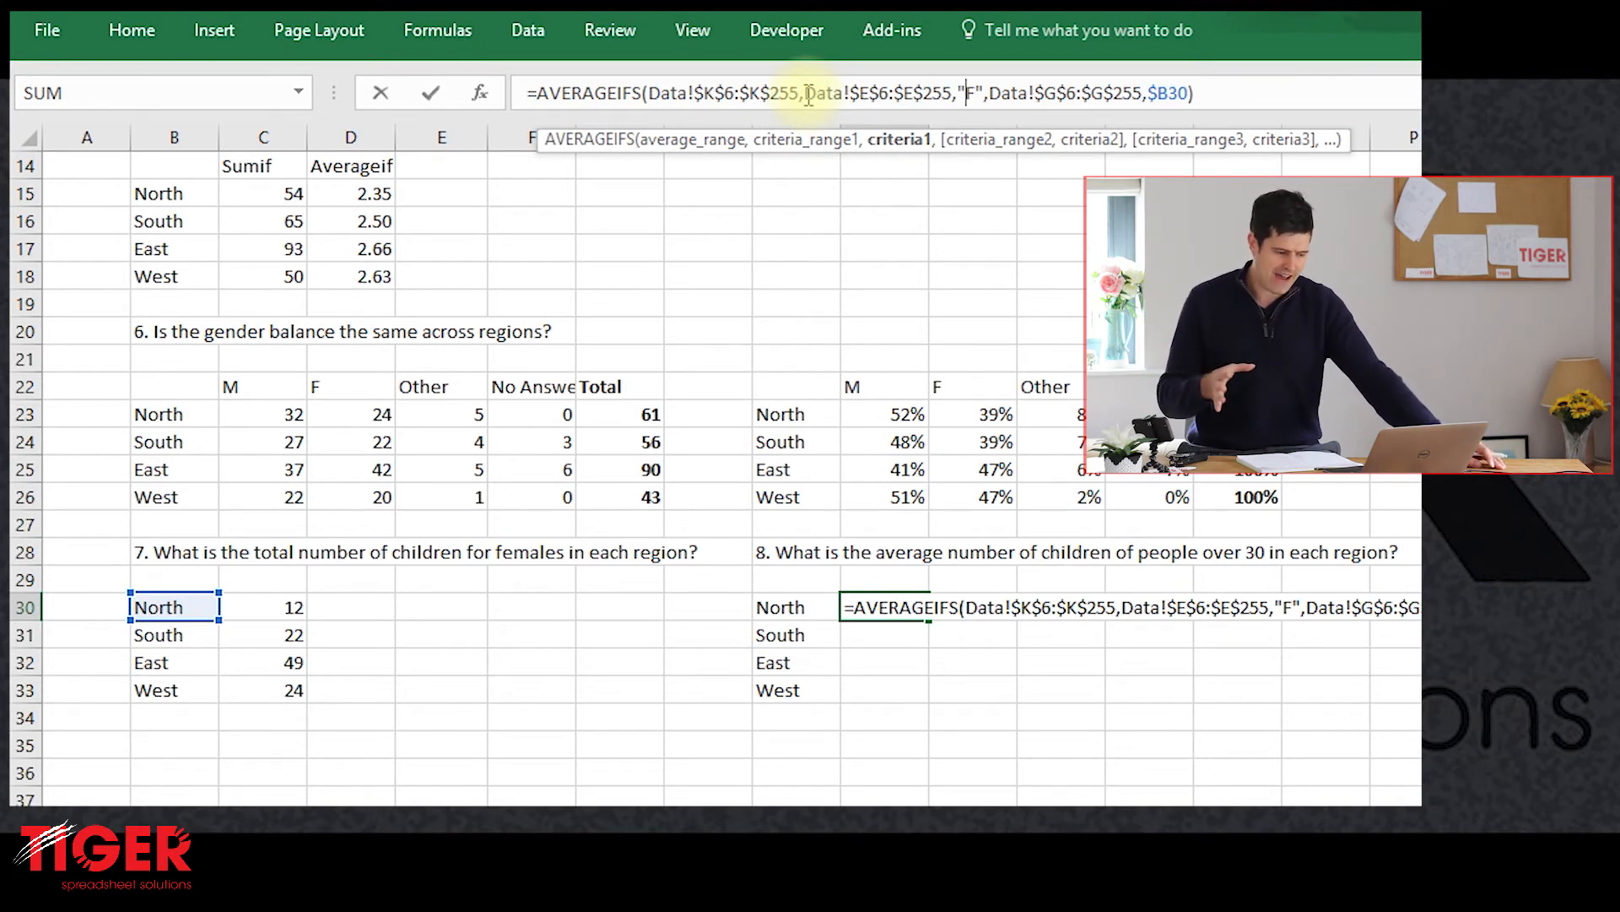
{"action": "key", "text": "ctrl+Return"}
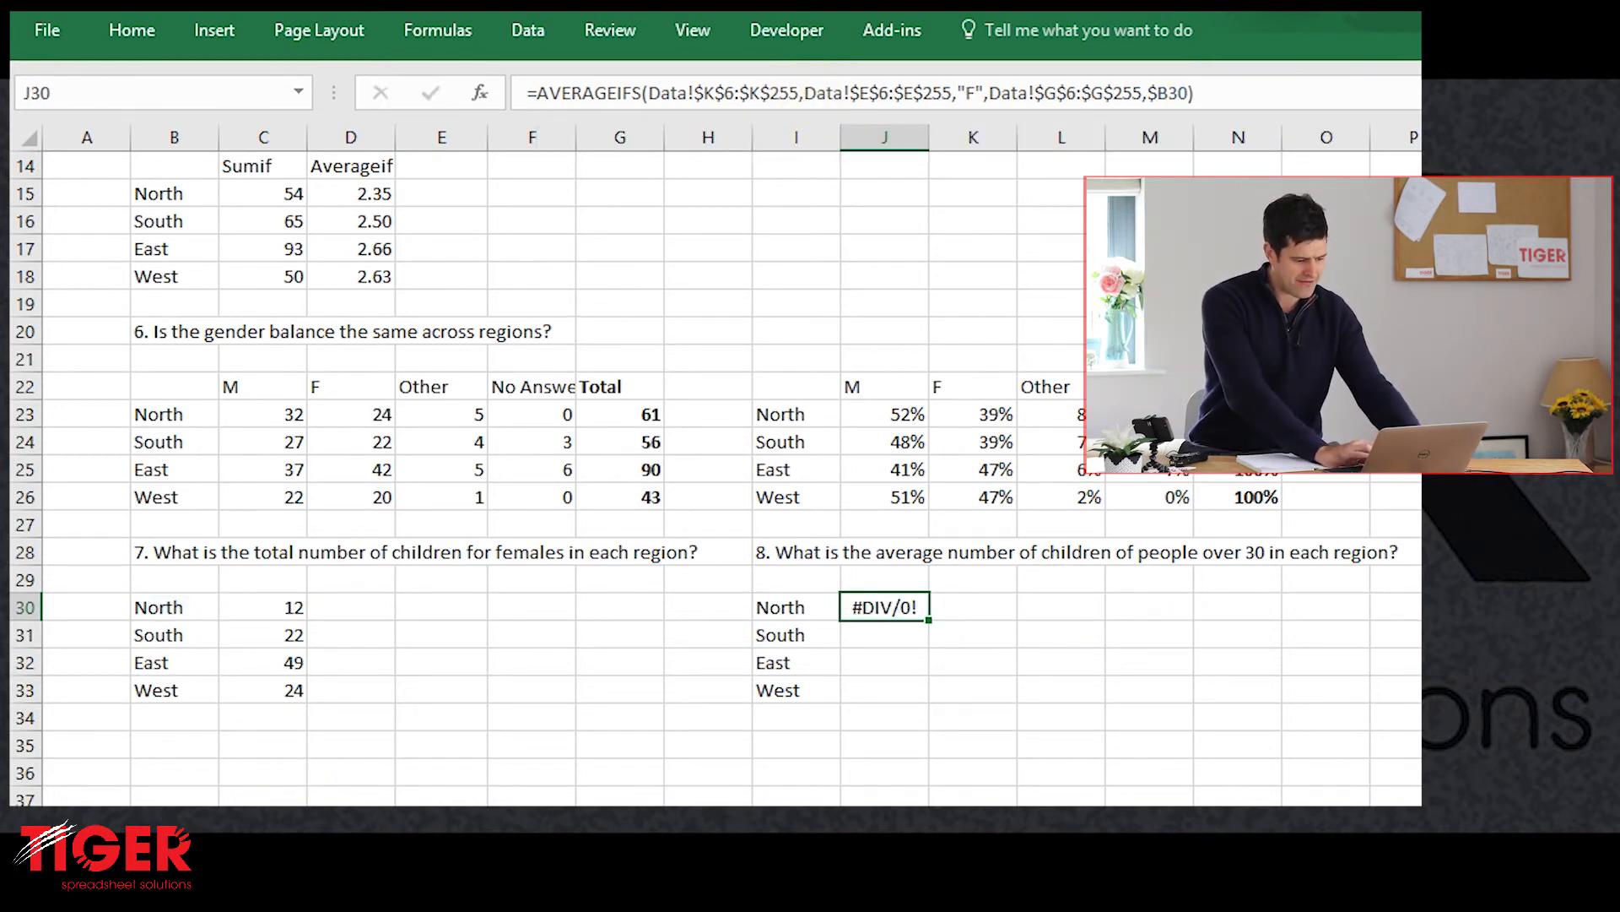
{"action": "key", "text": "ctrl+Page_Up"}
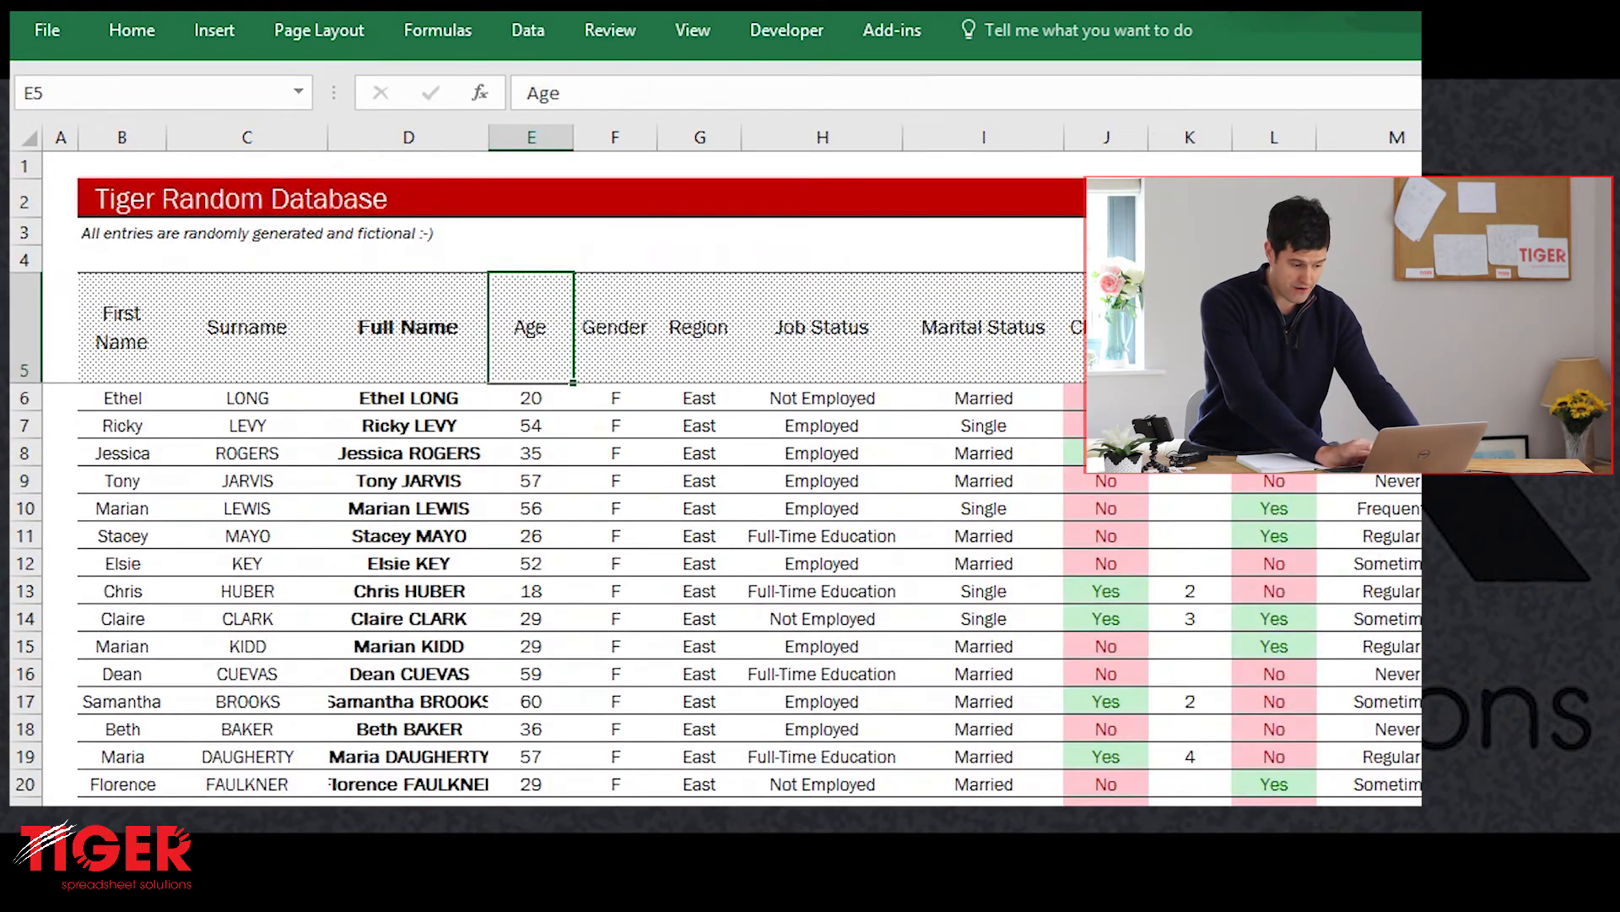
{"action": "left_click", "coordinate": [601, 422]}
{"action": "key", "text": "Left"}
{"action": "key", "text": "Up"}
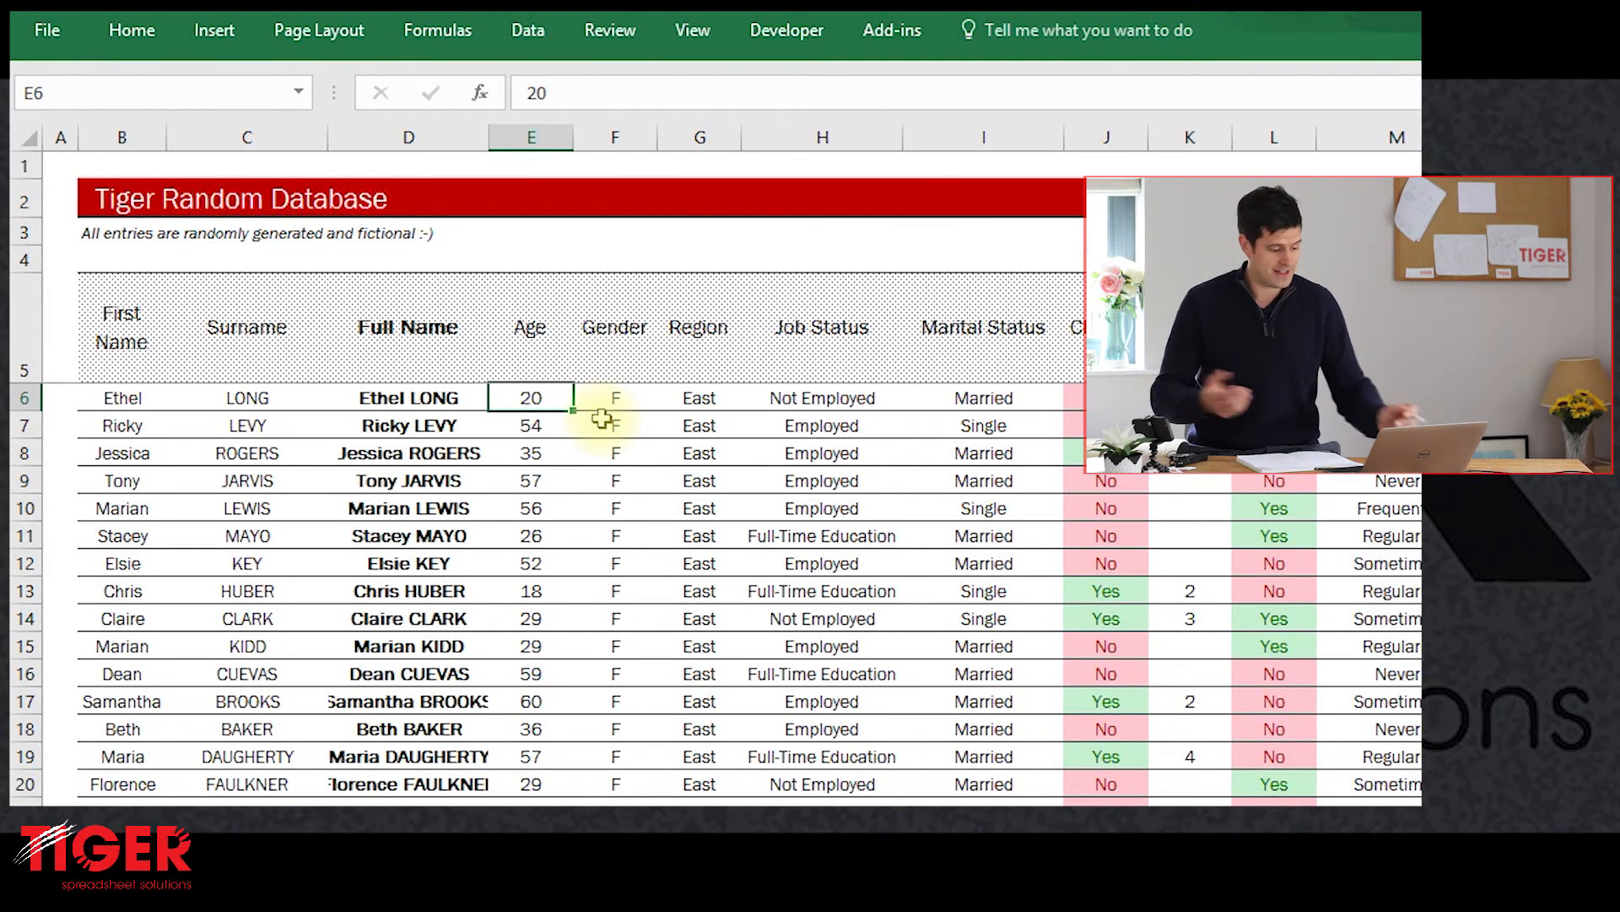
{"action": "key", "text": "ctrl+Page_Down"}
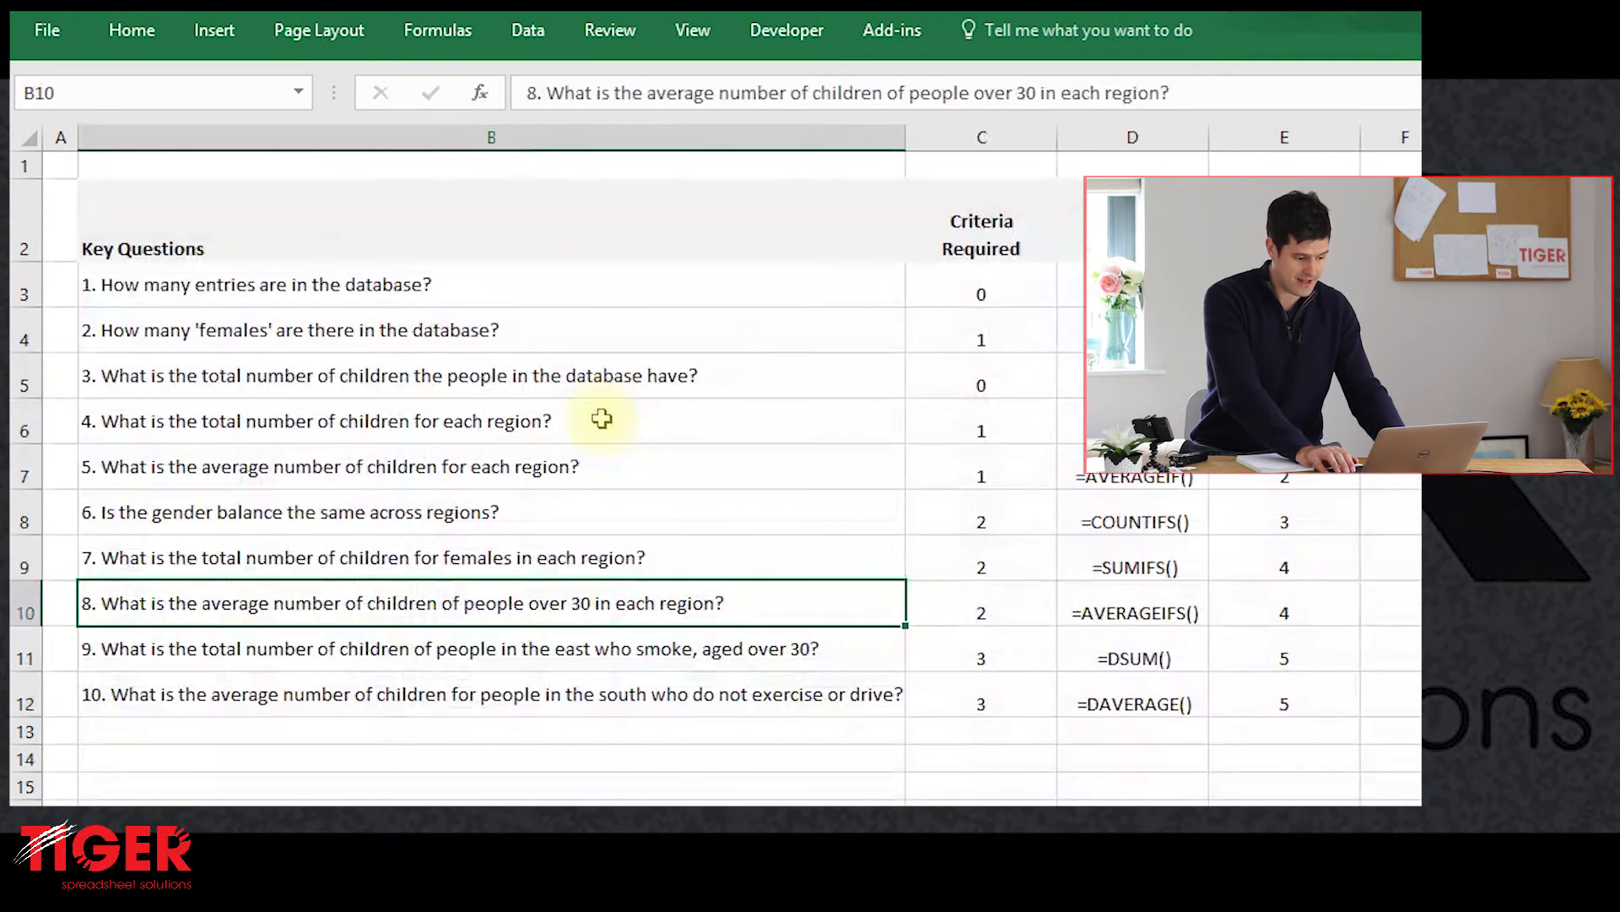
{"action": "key", "text": "ctrl+Page_Down"}
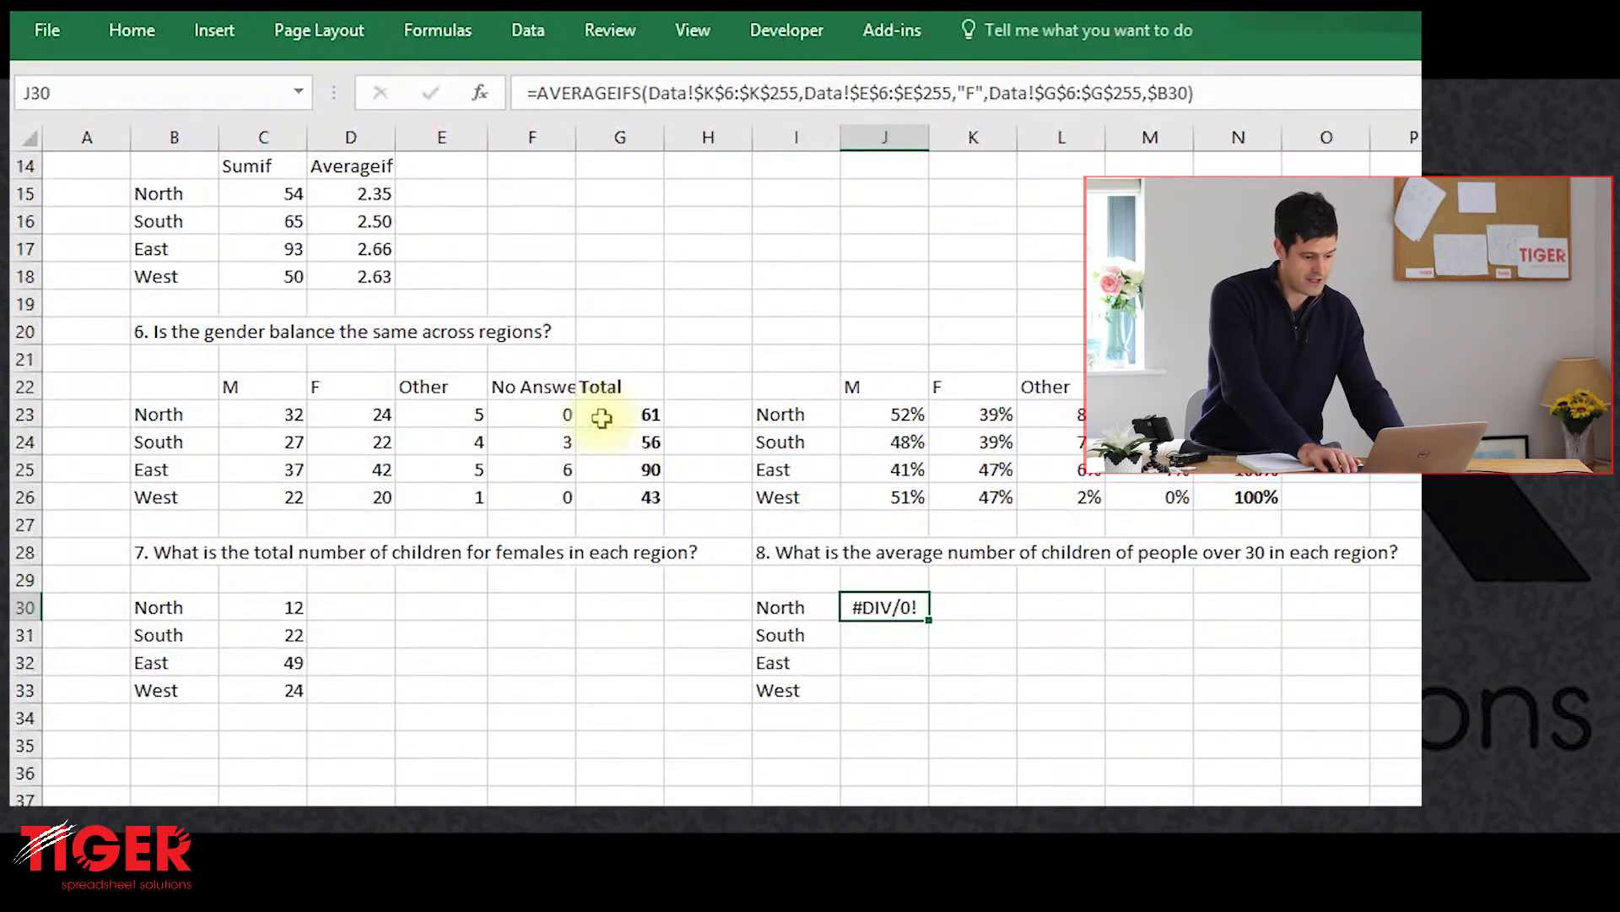
Step: Replace the "F" criterion in J30's formula with ">30" and reselect the cell
{"action": "left_click", "coordinate": [785, 82]}
{"action": "left_click", "coordinate": [975, 93]}
{"action": "key", "text": "BackSpace"}
{"action": "key", "text": "BackSpace"}
{"action": "key", "text": "Delete"}
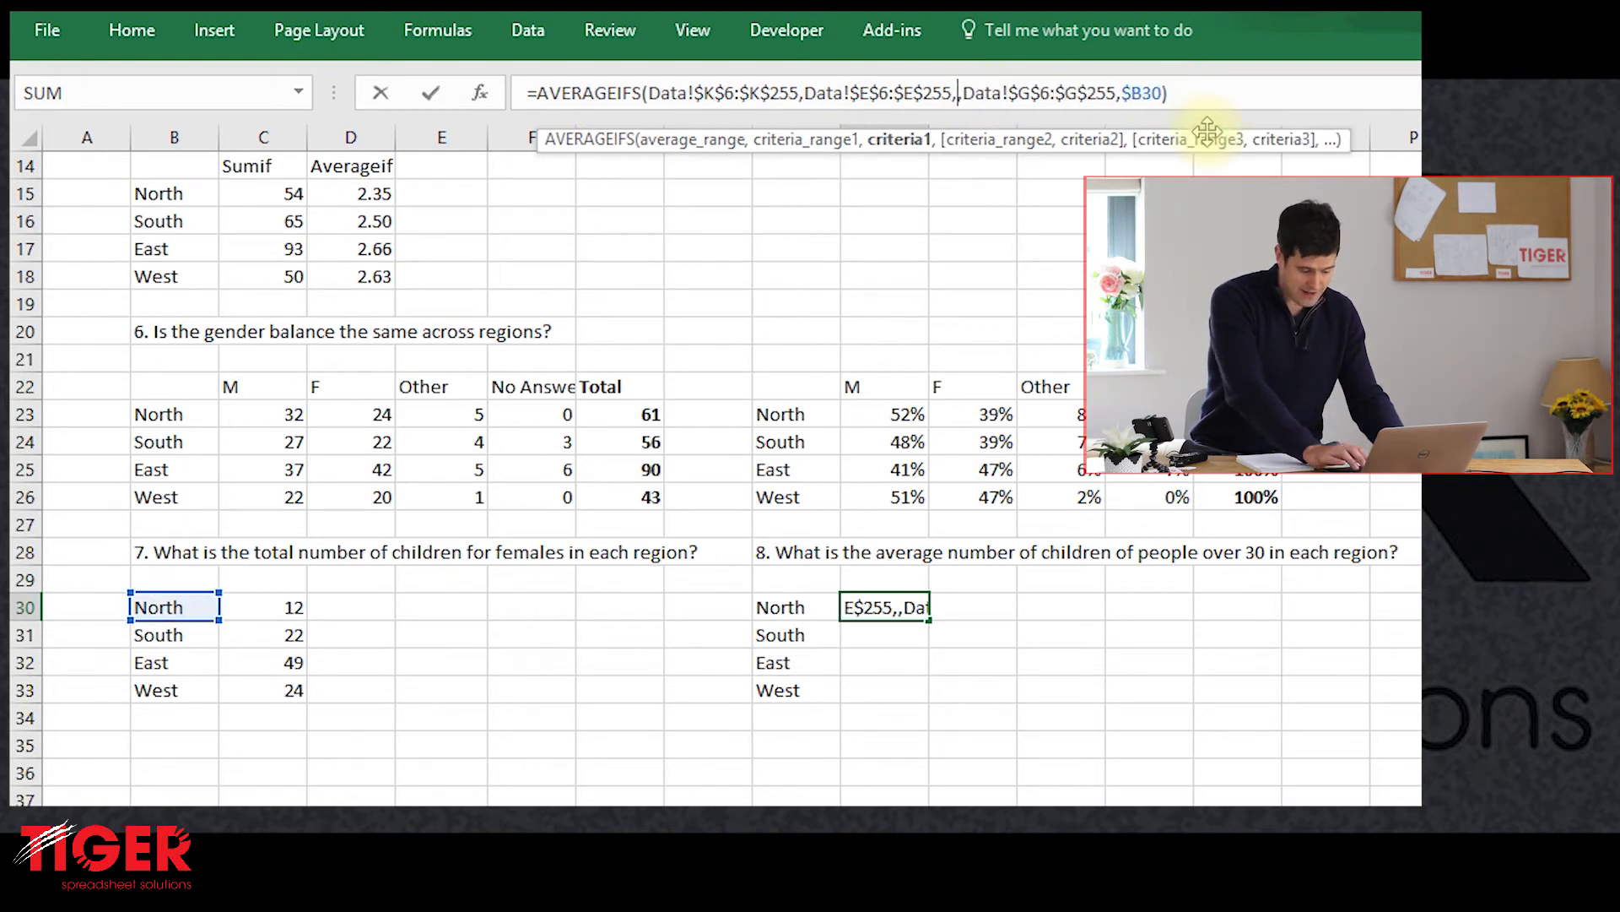
{"action": "type", "text": "\">"}
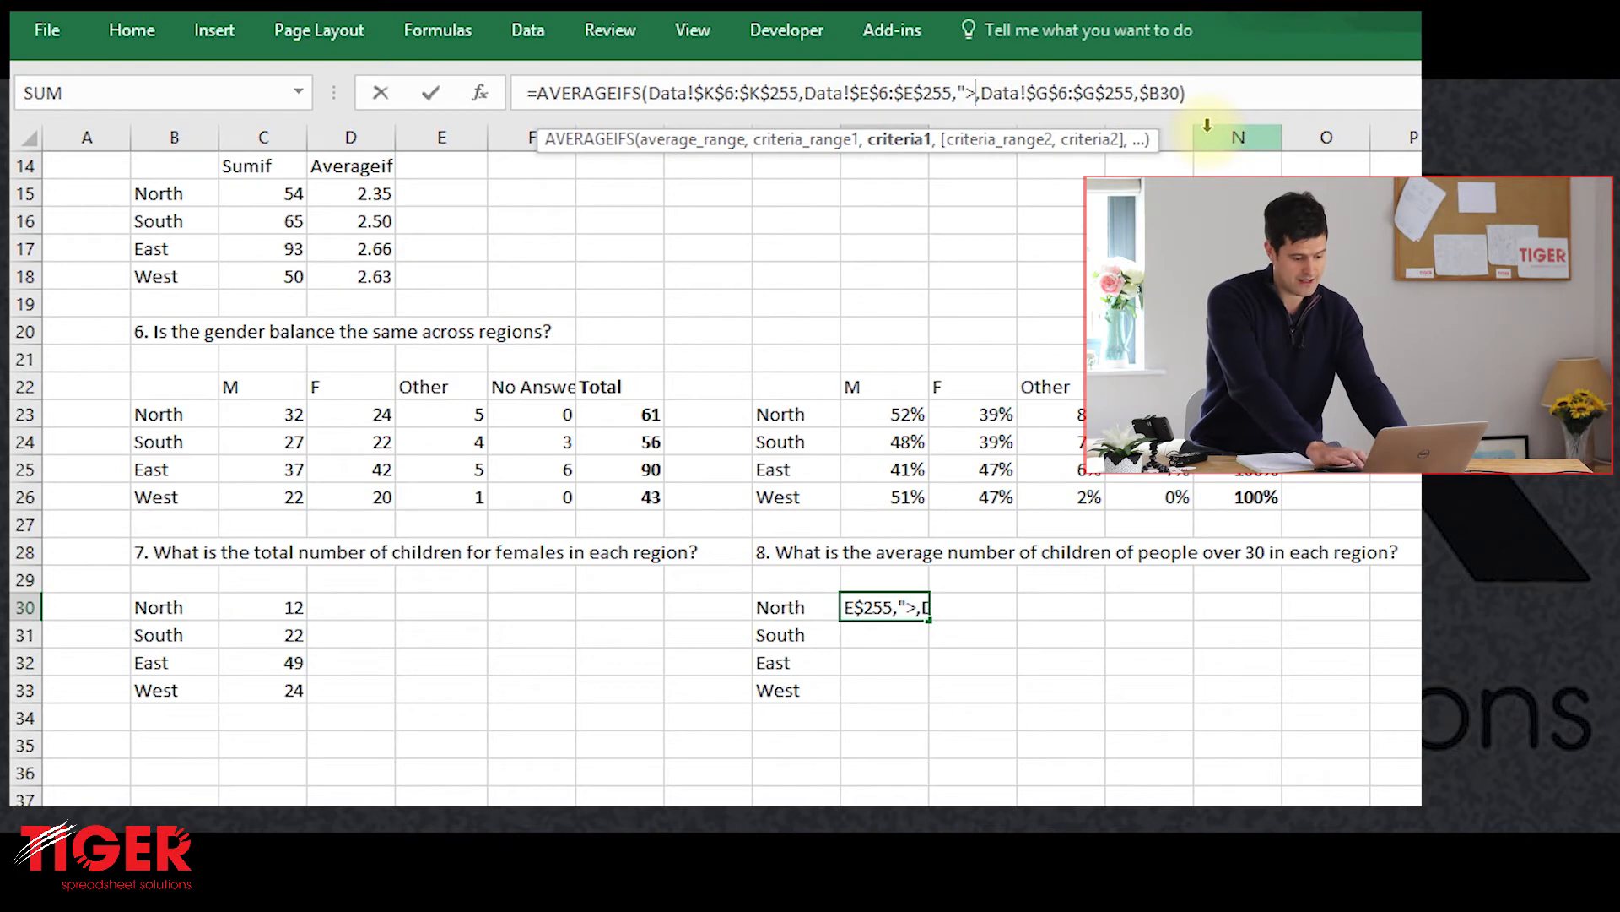
{"action": "type", "text": "30\""}
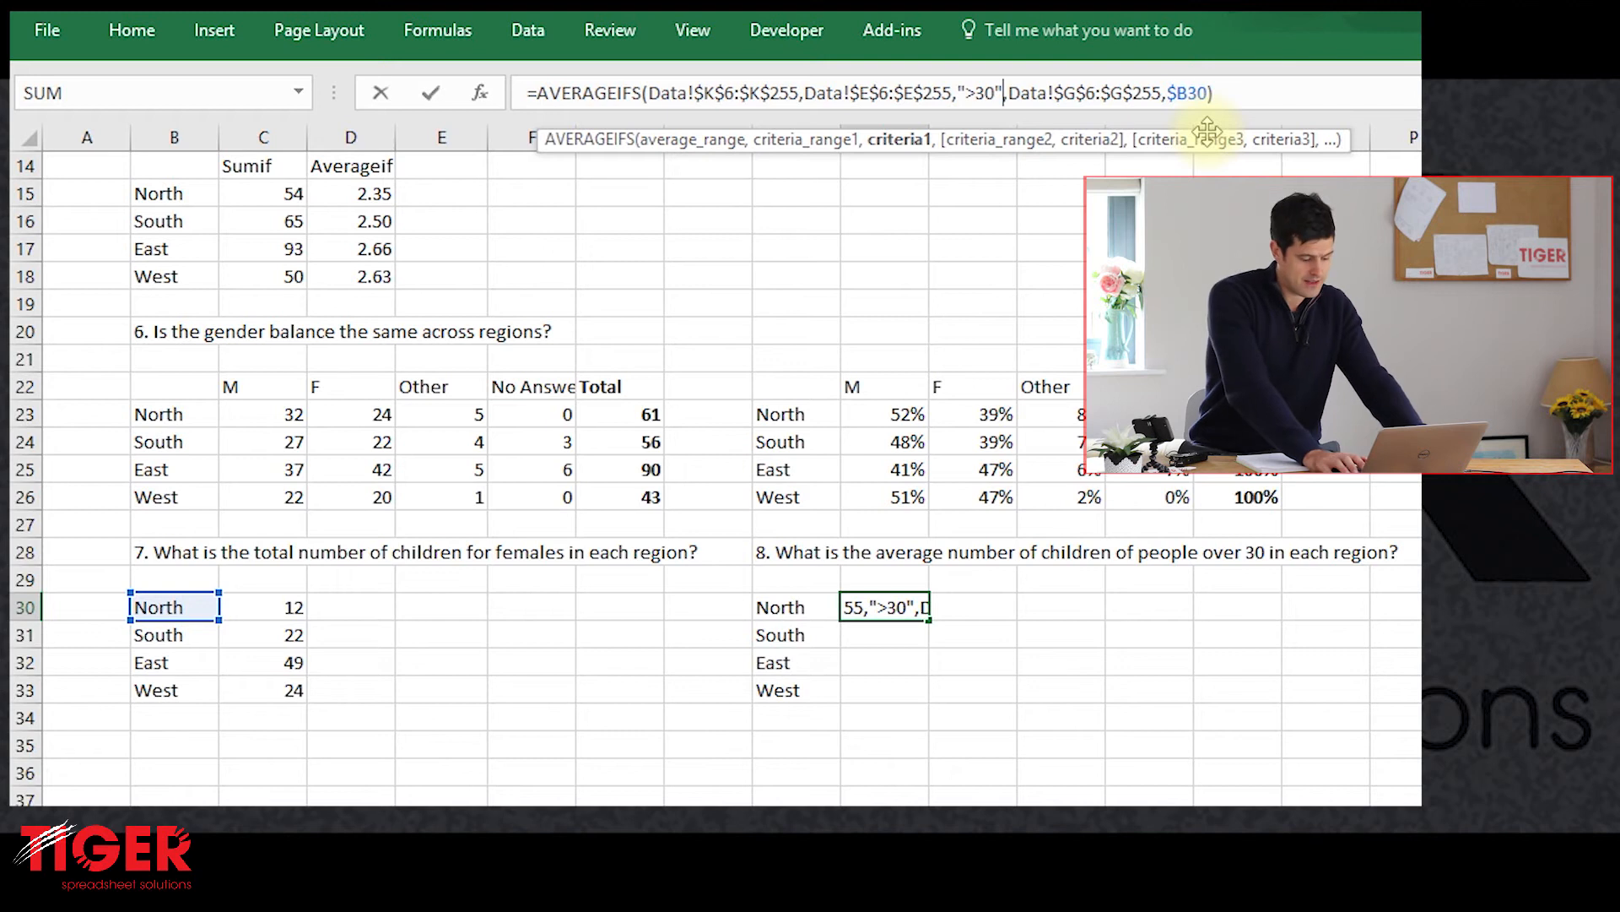
{"action": "key", "text": "Return"}
{"action": "key", "text": "Up"}
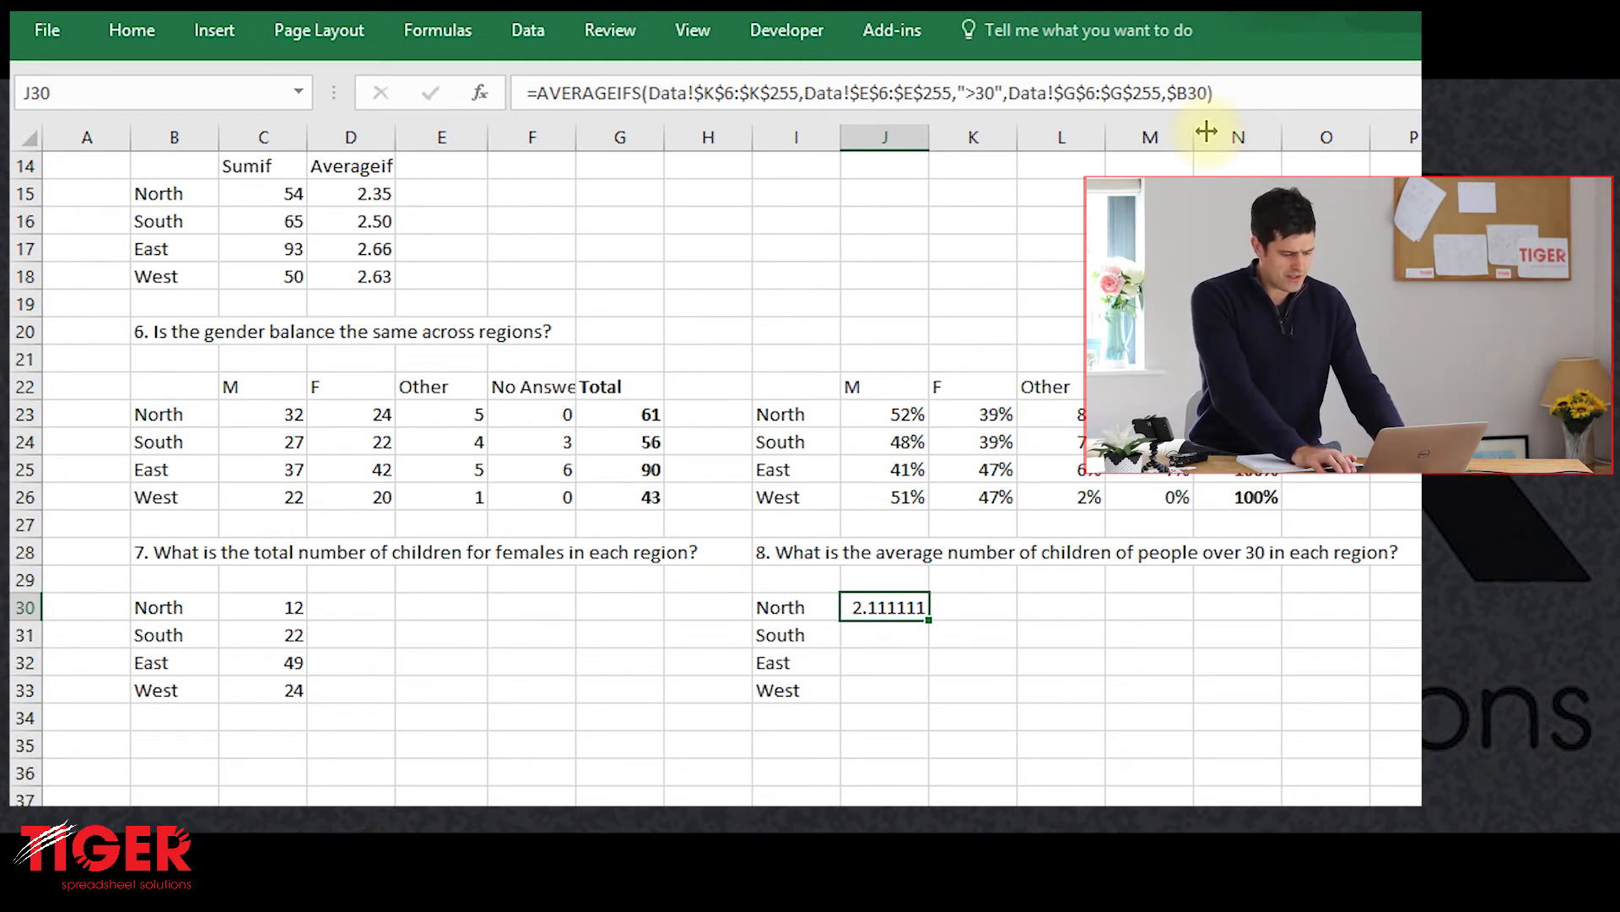
Step: On the data sheet, set up a sort of all database records with column G, A to Z, as the only level
{"action": "key", "text": "ctrl+Page_Up"}
{"action": "key", "text": "Up"}
{"action": "key", "text": "Left"}
{"action": "key", "text": "Left"}
{"action": "key", "text": "Left"}
{"action": "key", "text": "Down"}
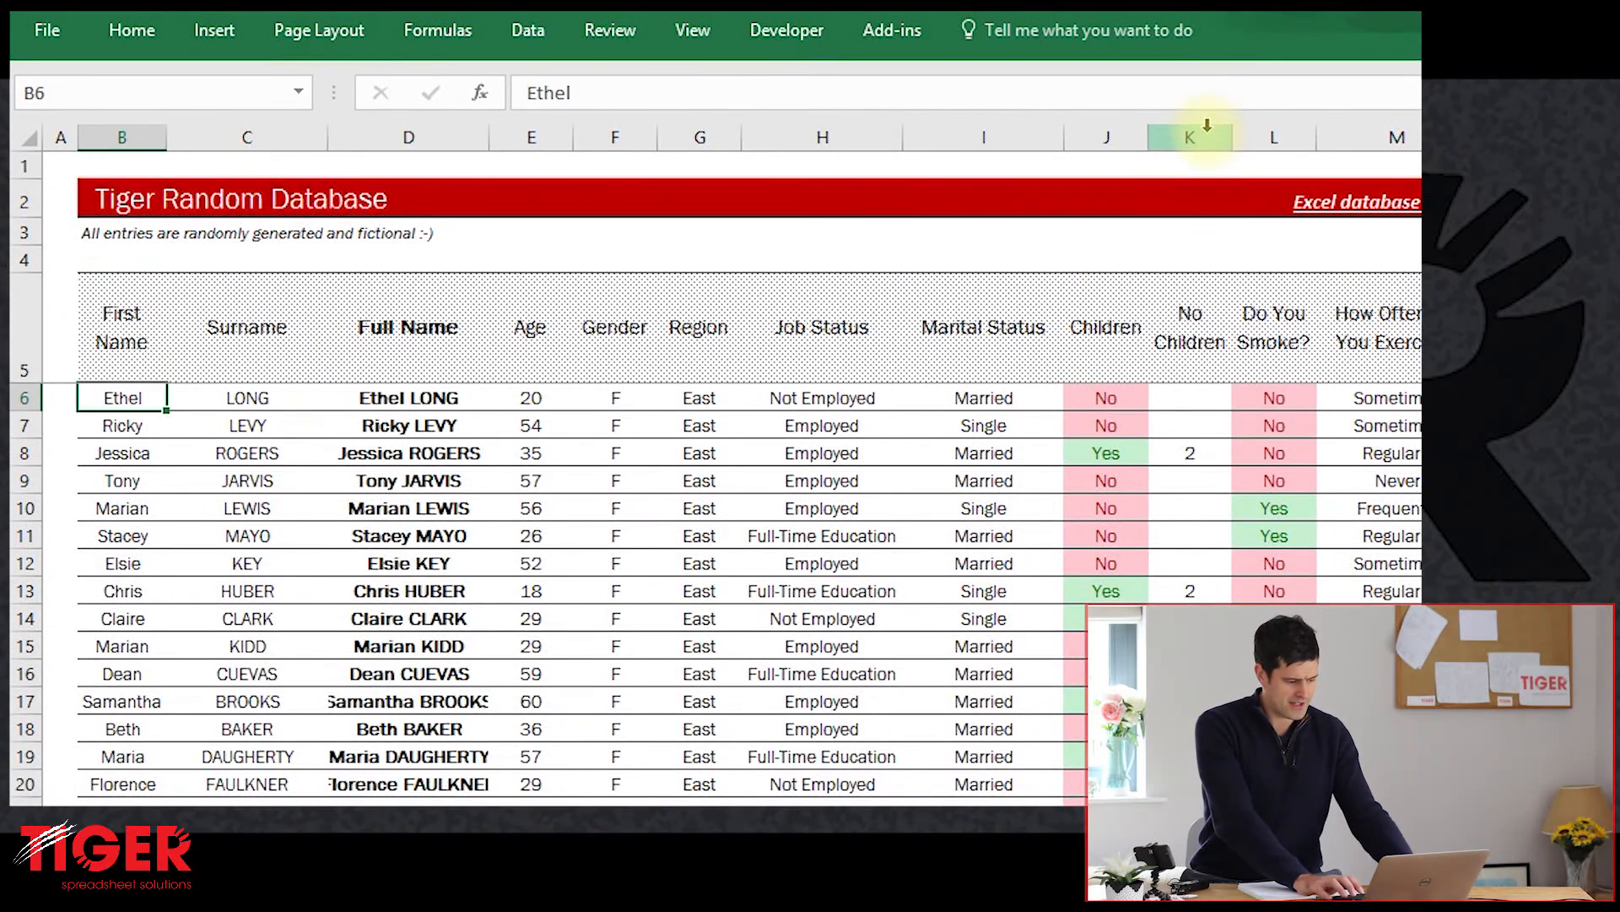
{"action": "key", "text": "ctrl+shift+Right"}
{"action": "key", "text": "ctrl+shift+Down"}
{"action": "key", "text": "alt+a"}
{"action": "key", "text": "s"}
{"action": "key", "text": "s"}
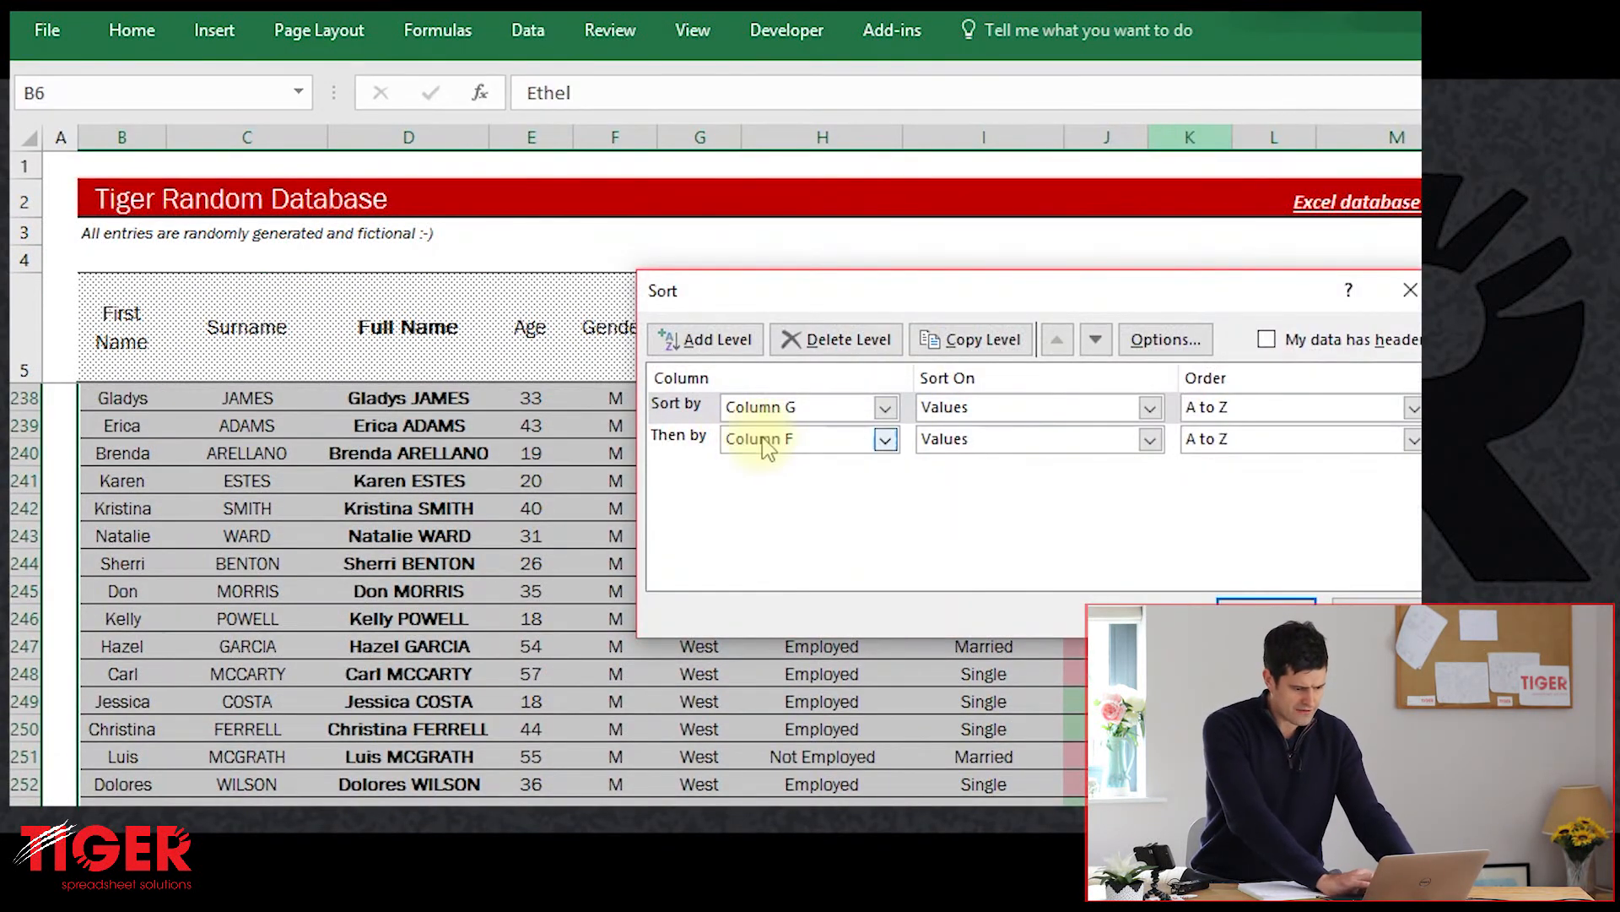
{"action": "left_click", "coordinate": [835, 340]}
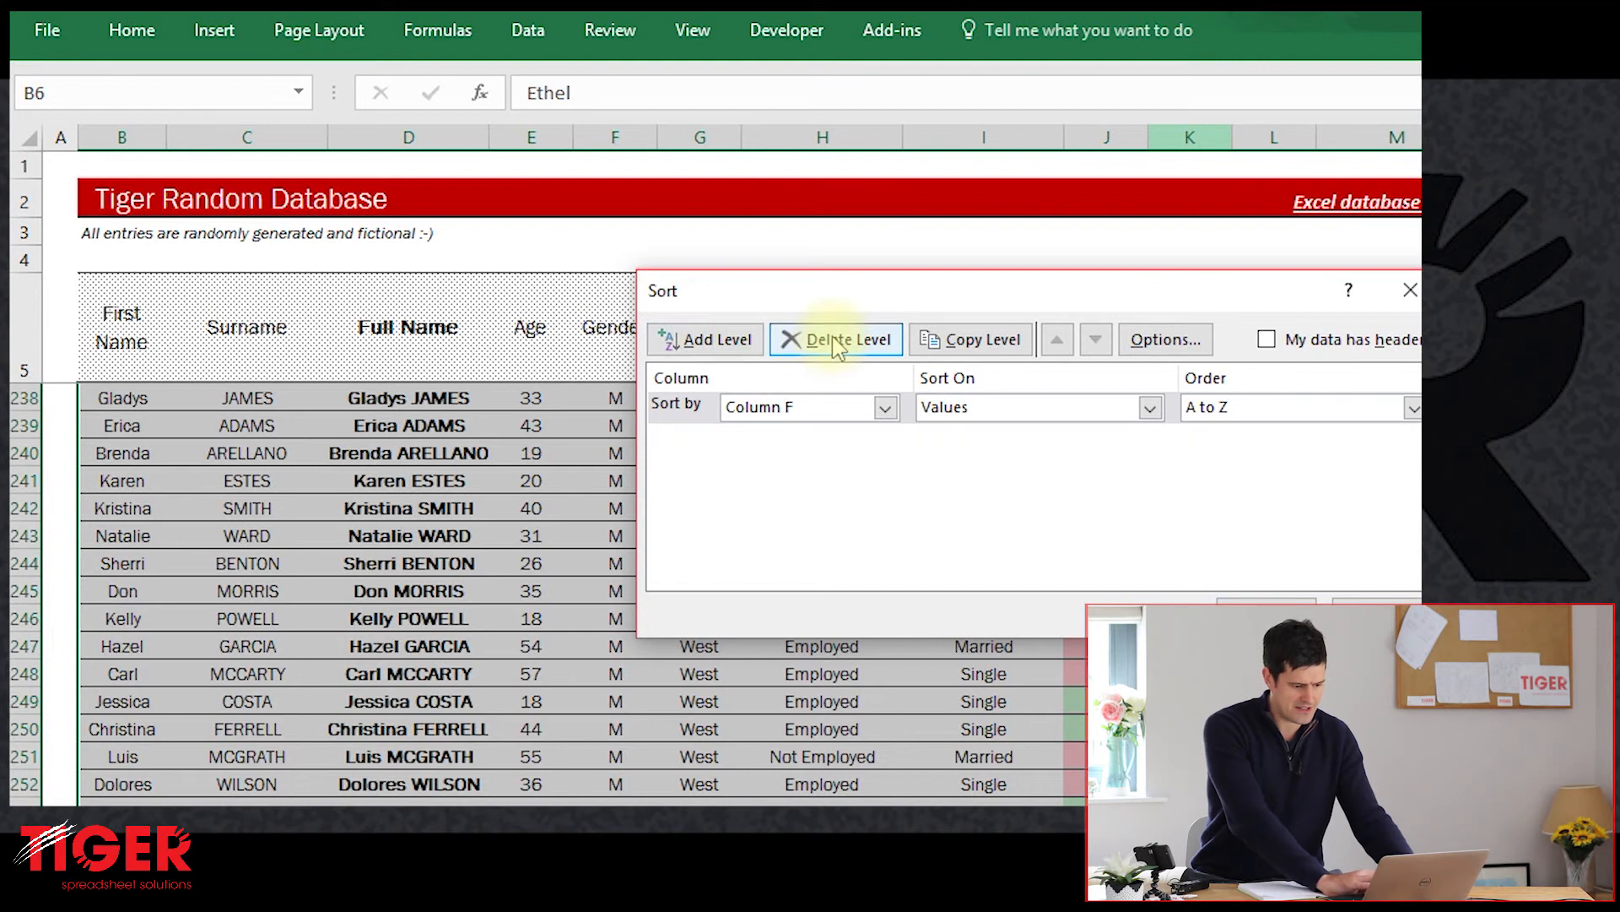
{"action": "left_click", "coordinate": [882, 408]}
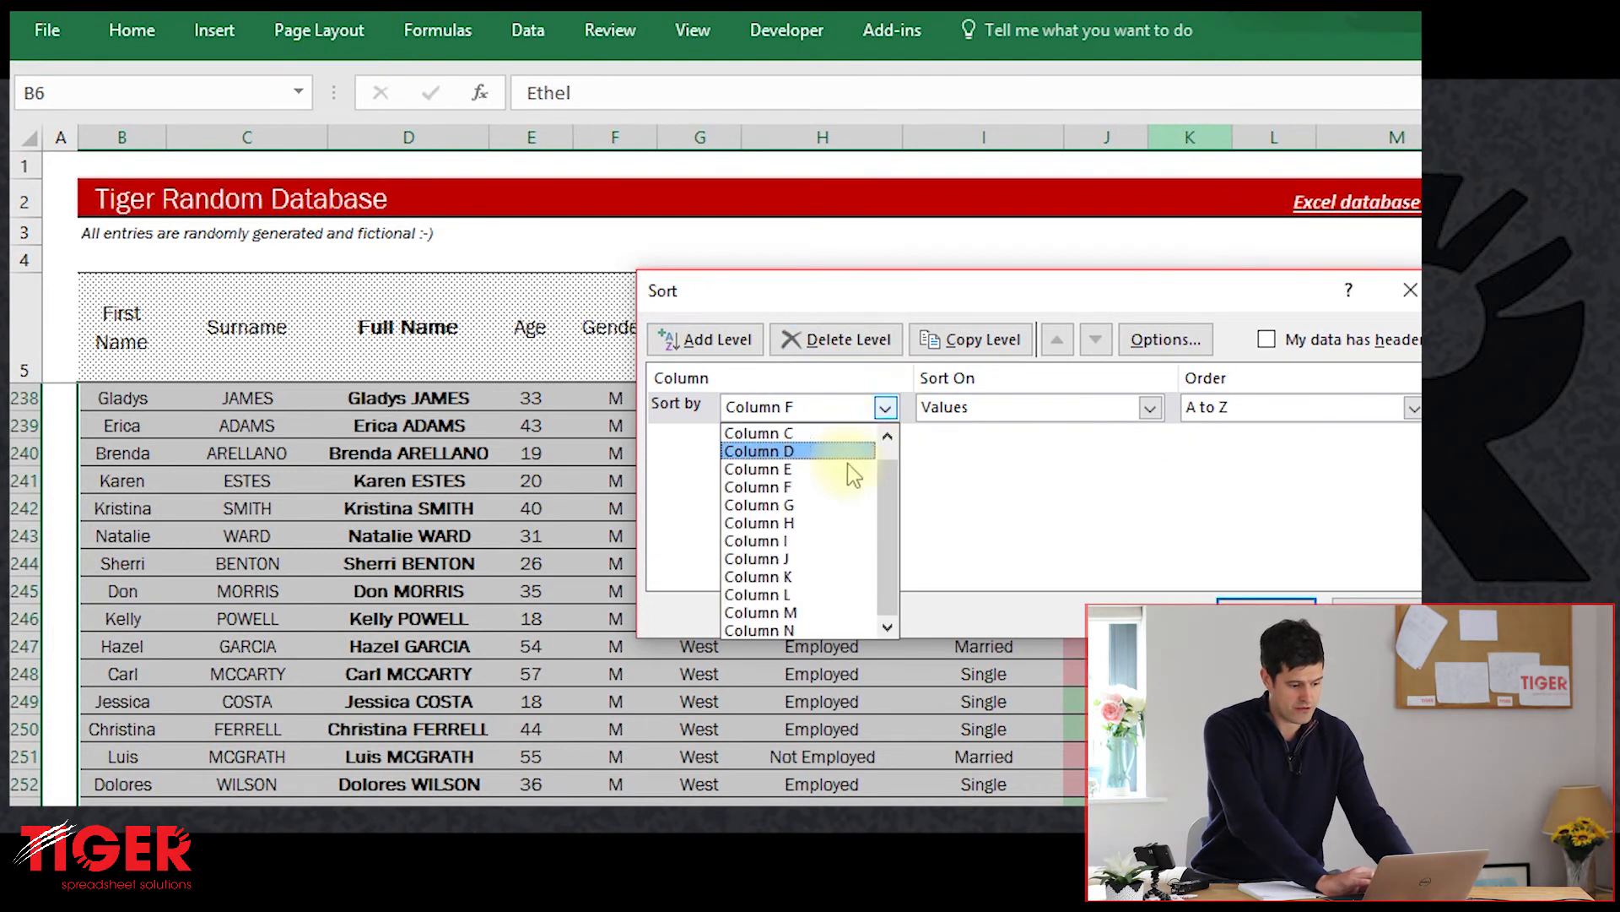
{"action": "left_click", "coordinate": [812, 504]}
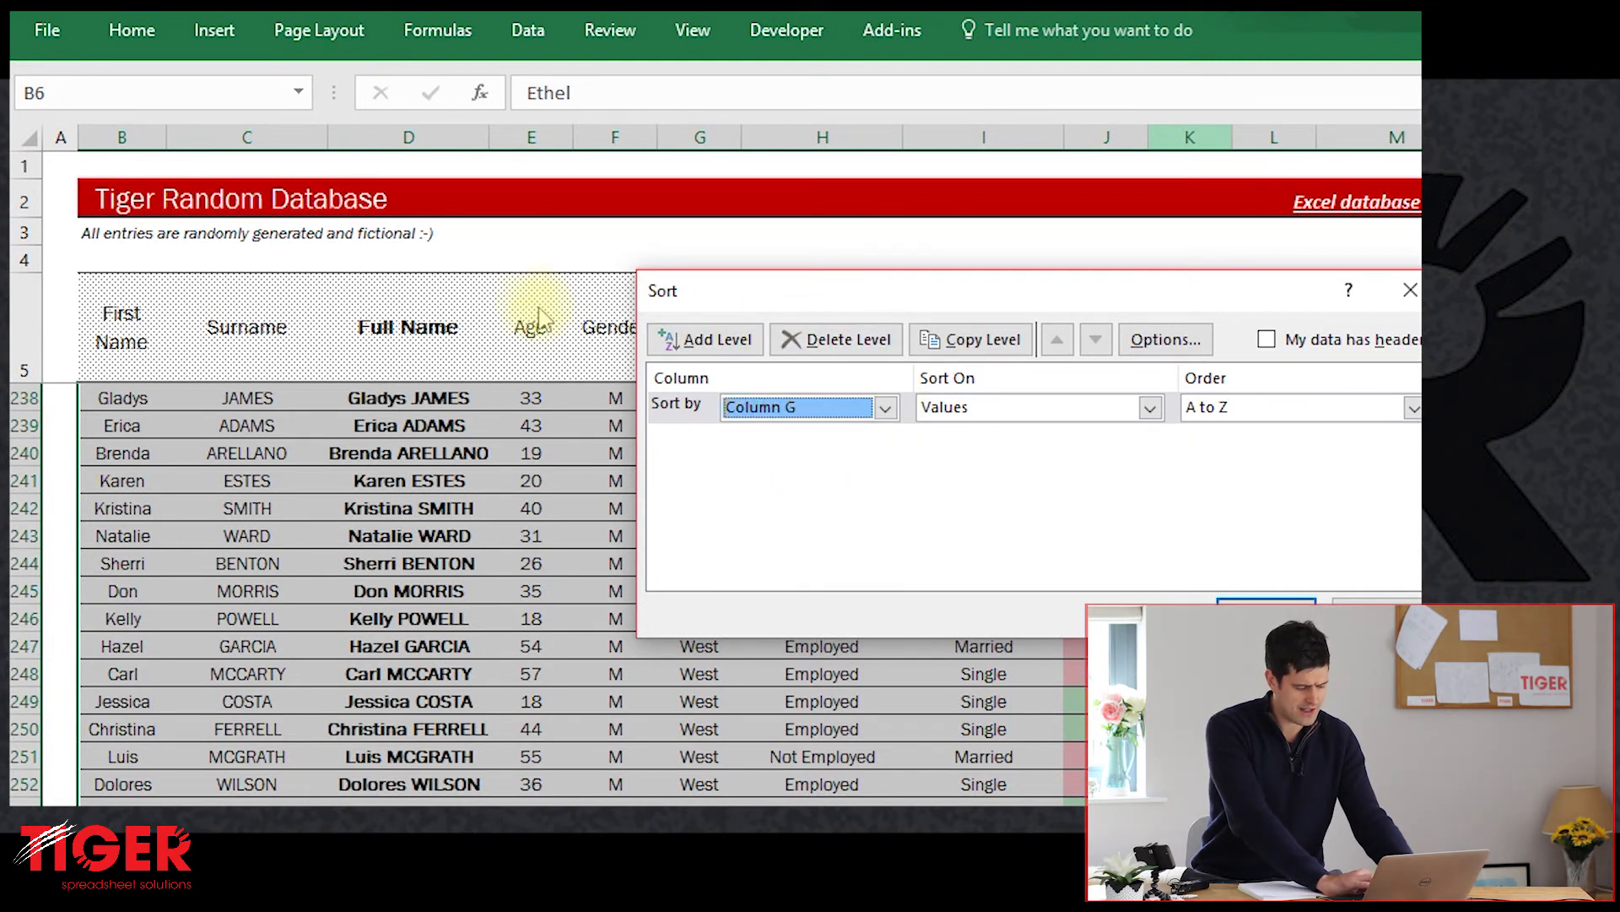
Step: Add a second sort level on column E, smallest to largest, and apply the sort
{"action": "left_click", "coordinate": [713, 339]}
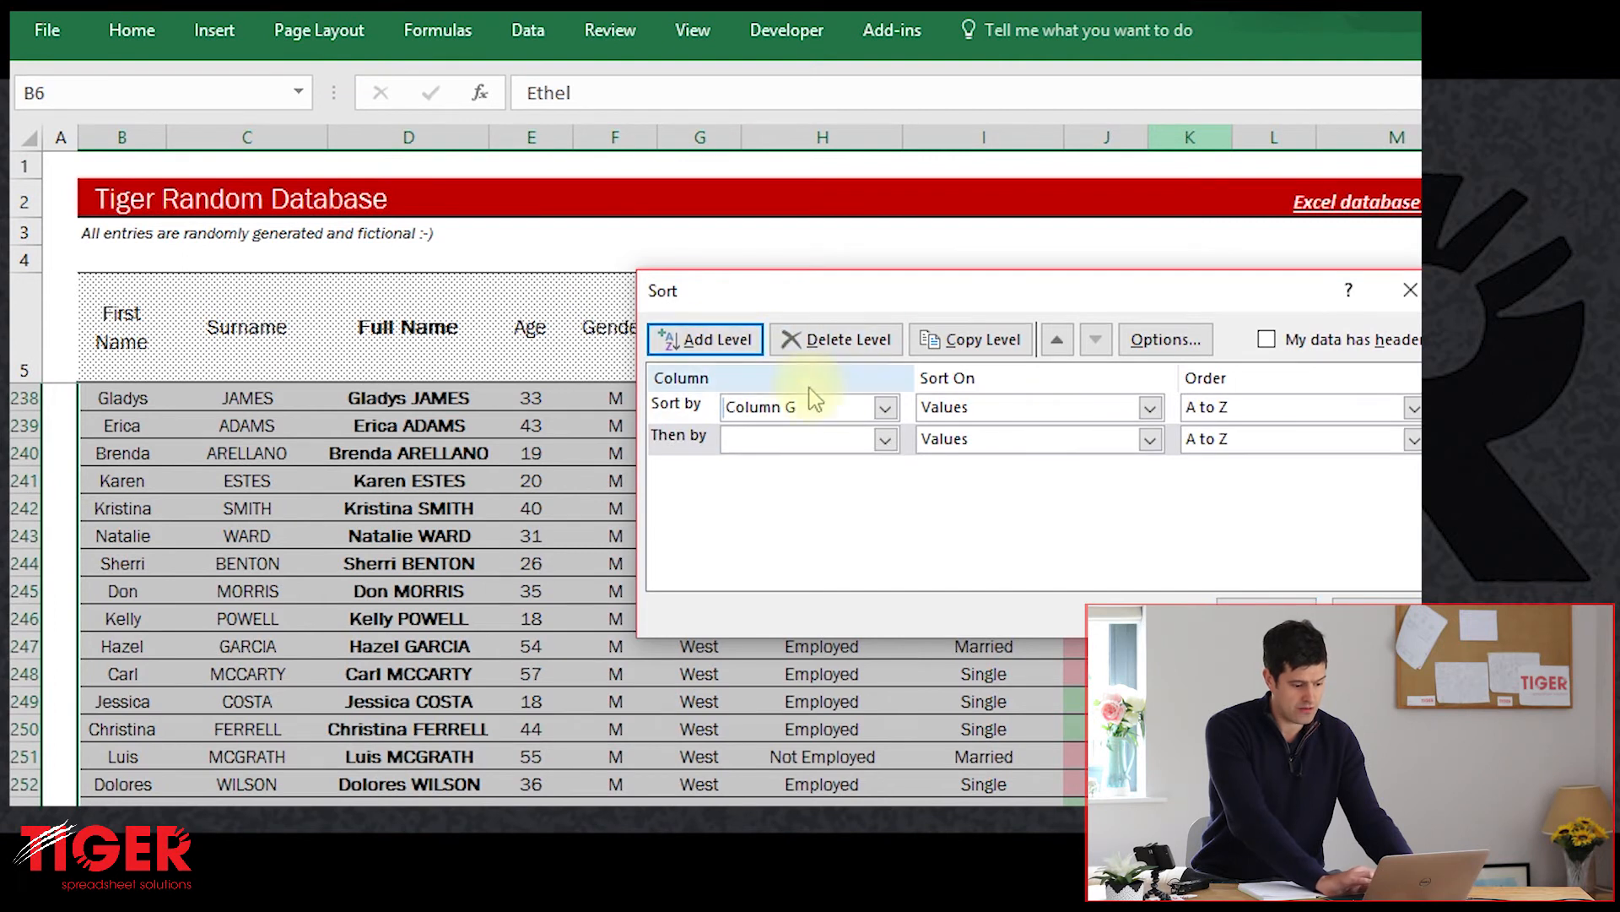
{"action": "left_click", "coordinate": [885, 440]}
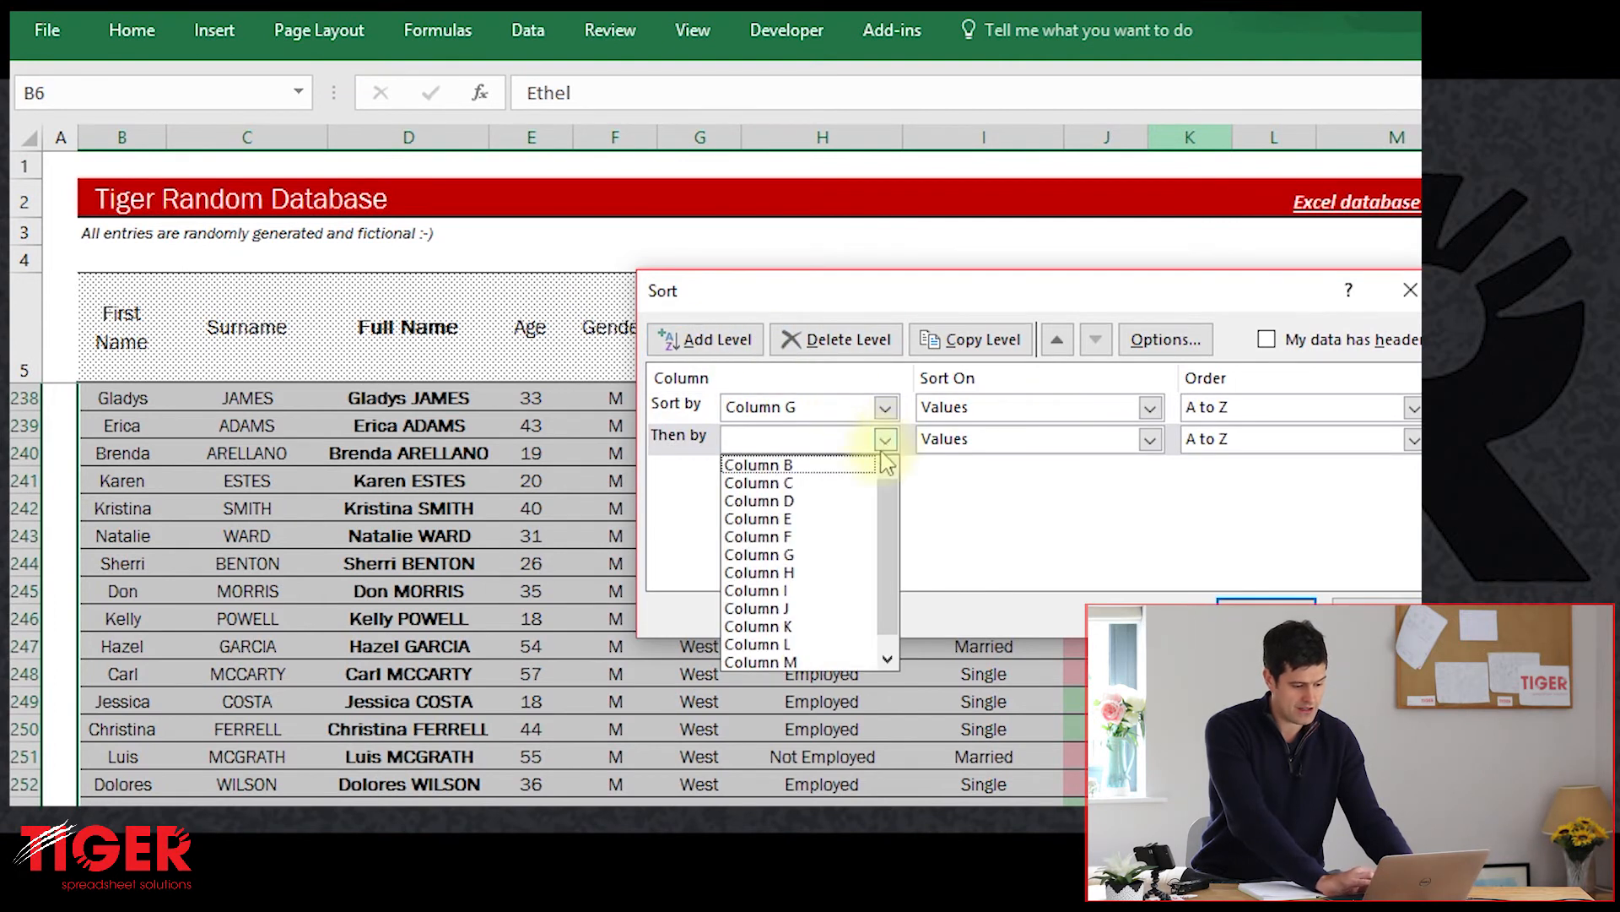
{"action": "left_click", "coordinate": [804, 519]}
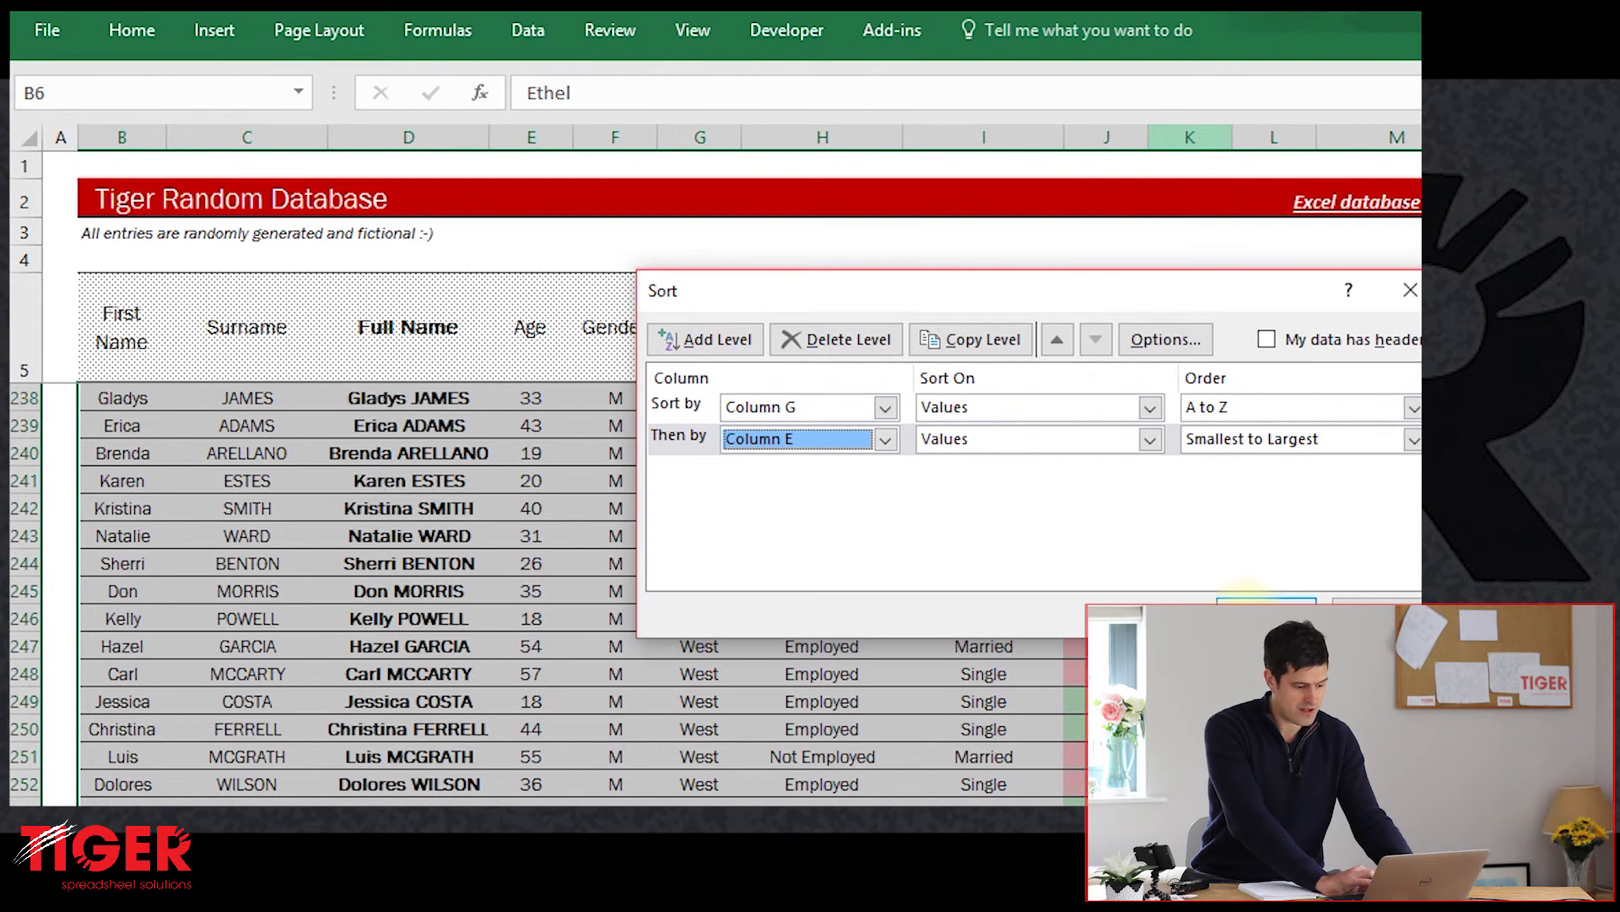
{"action": "left_click", "coordinate": [1249, 603]}
{"action": "left_click", "coordinate": [637, 445]}
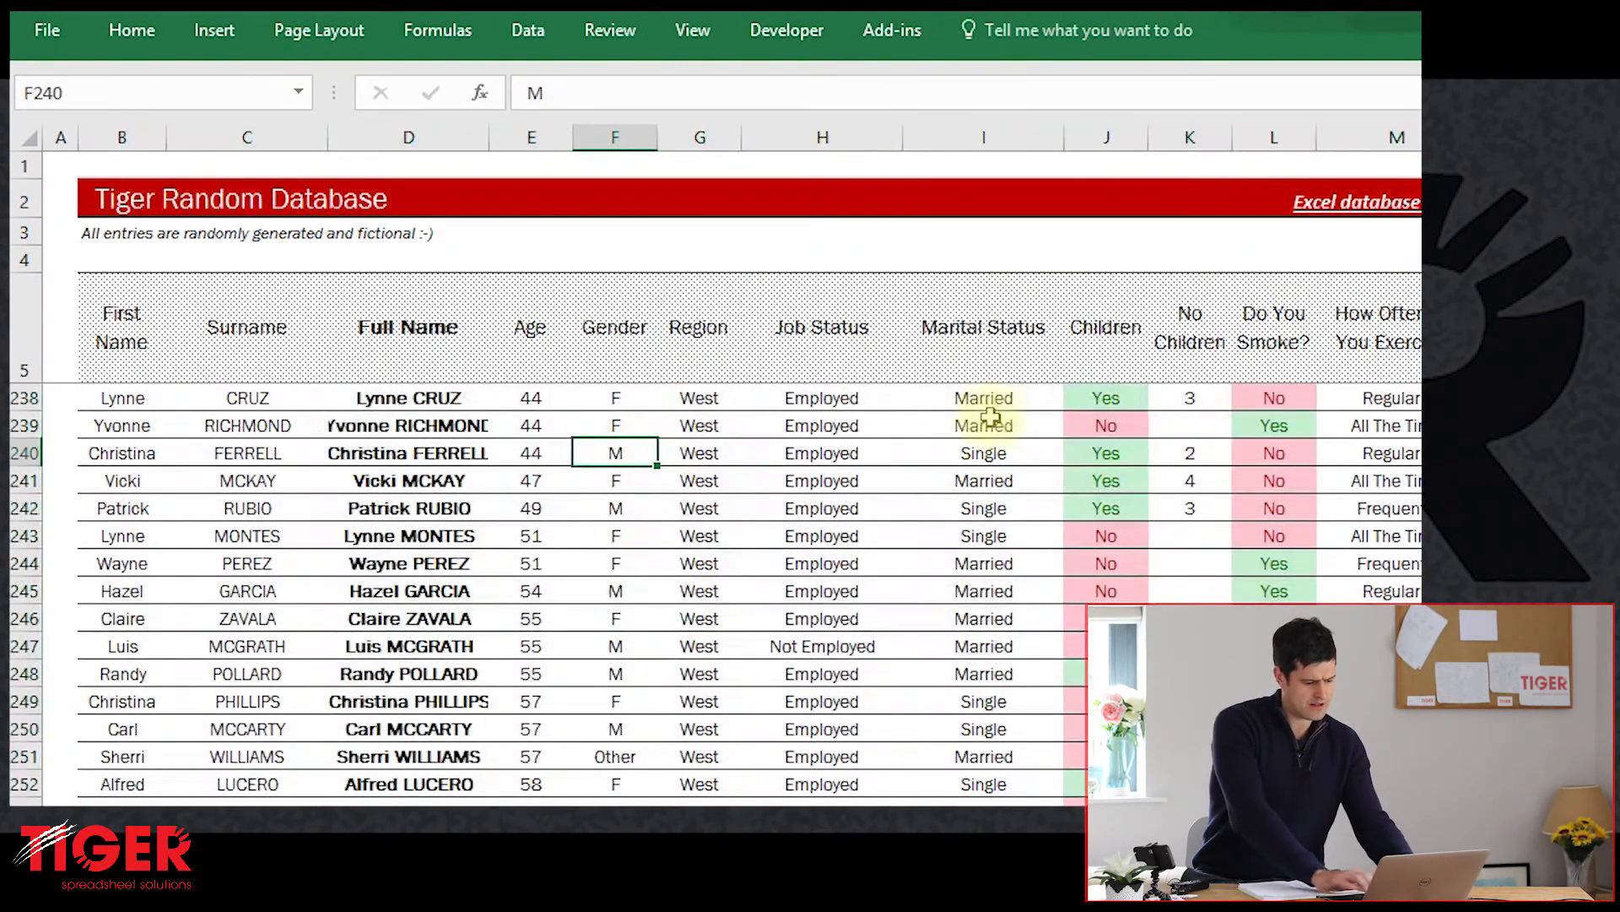
Step: Check the criteria in J30's formula and look through the sorted records for the North entries aged over 30
{"action": "key", "text": "ctrl+Page_Down"}
{"action": "key", "text": "ctrl+Page_Down"}
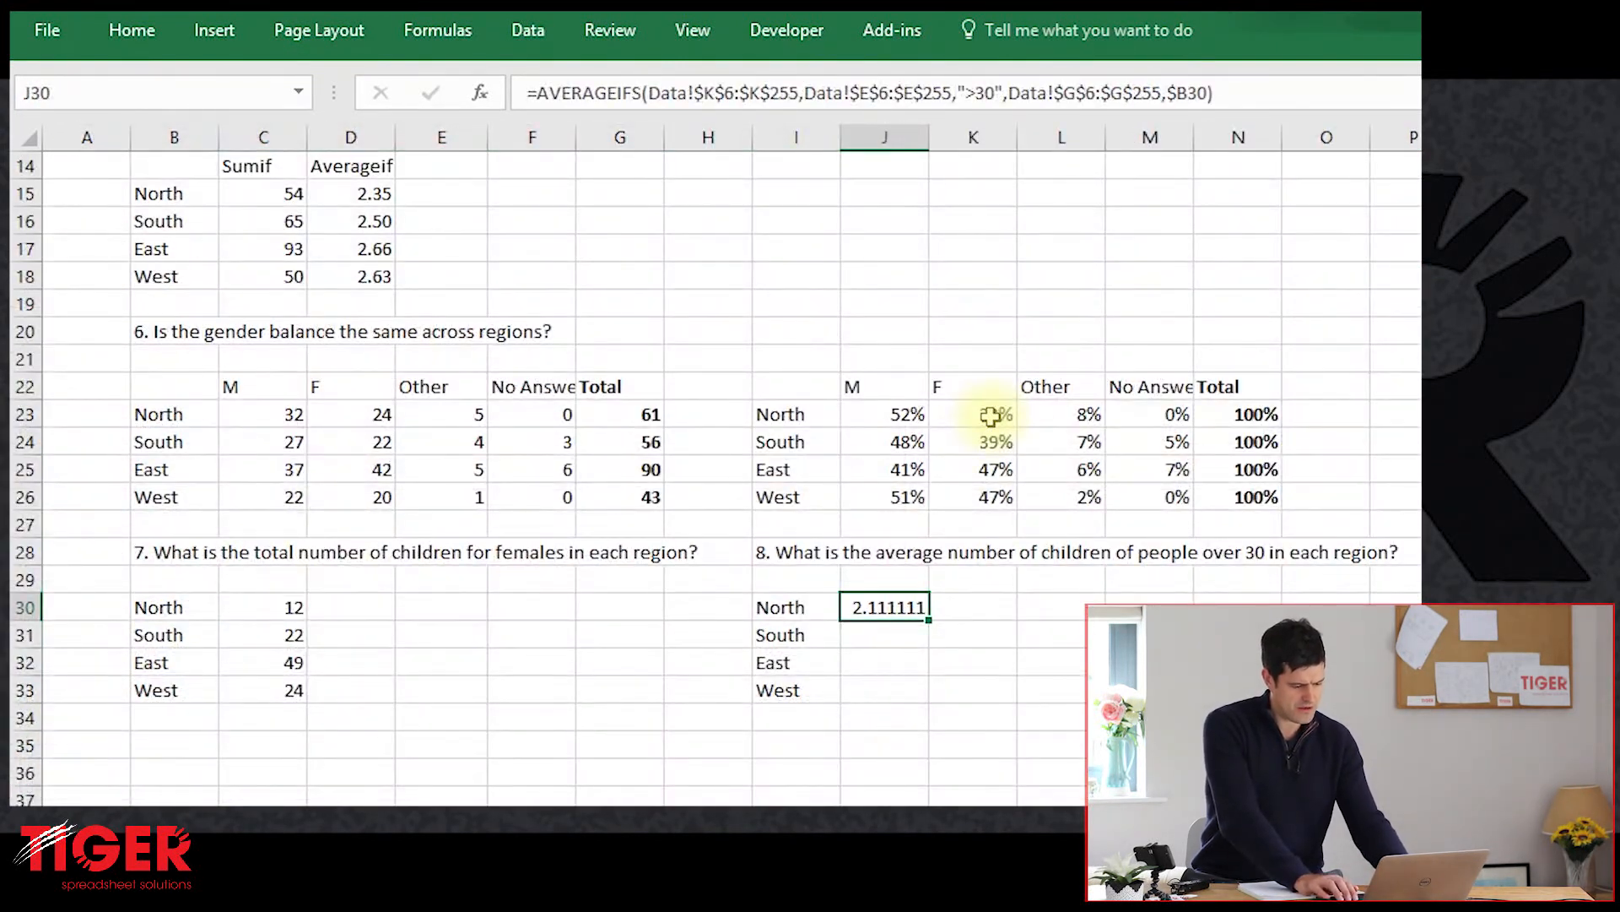
{"action": "key", "text": "ctrl+Page_Up"}
{"action": "key", "text": "ctrl+Page_Up"}
{"action": "key", "text": "Down"}
{"action": "key", "text": "Right"}
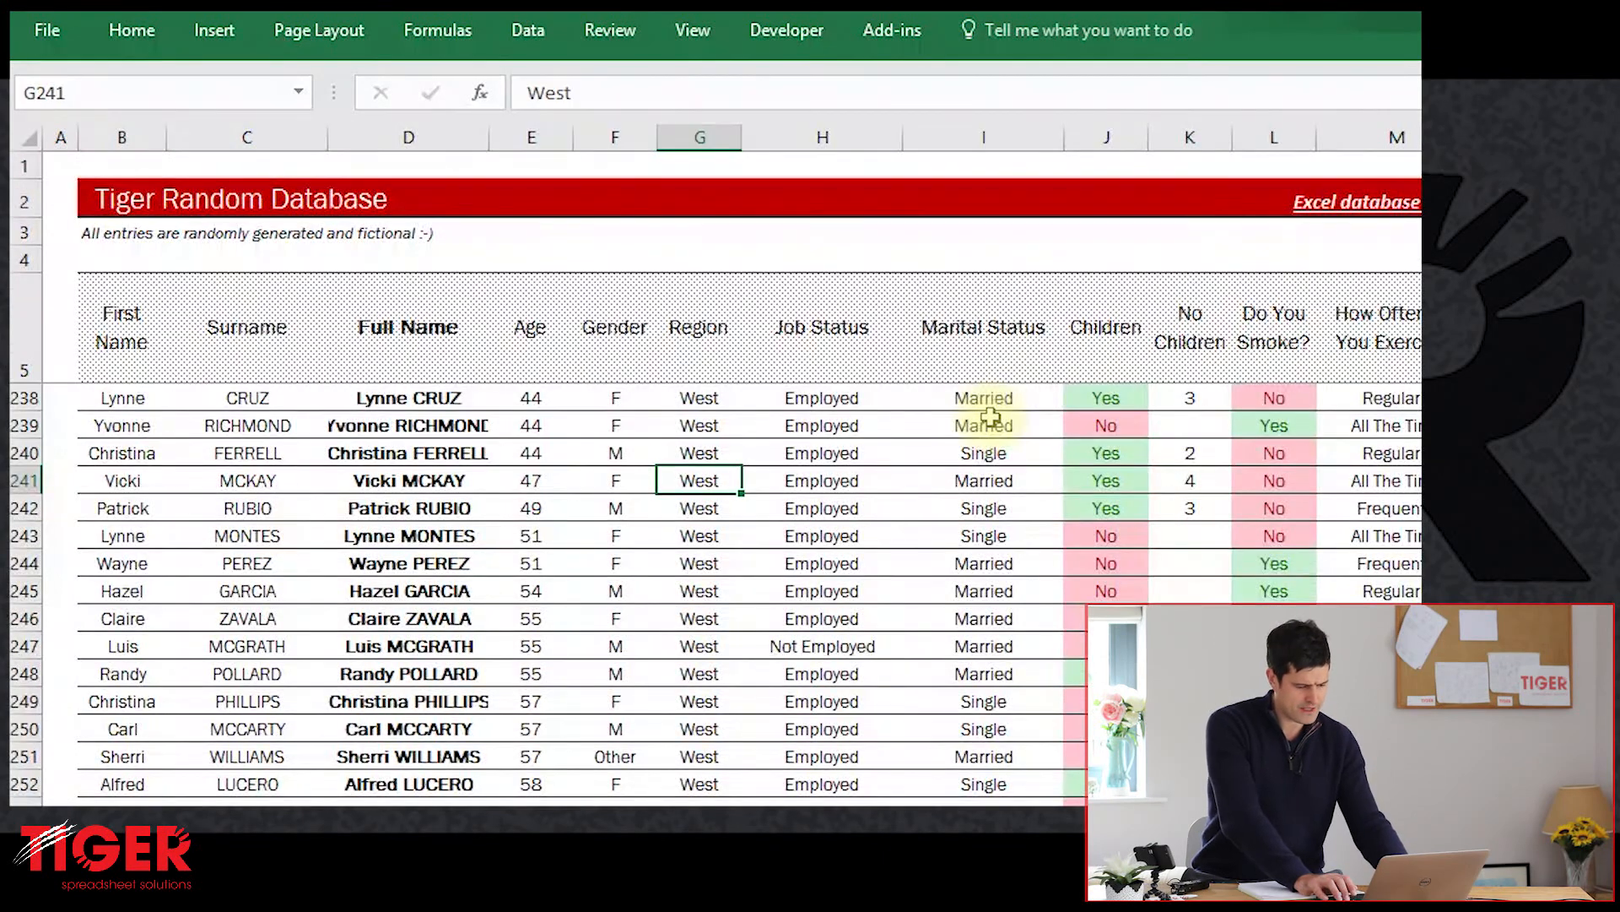
{"action": "key", "text": "Page_Down"}
{"action": "key", "text": "Page_Down"}
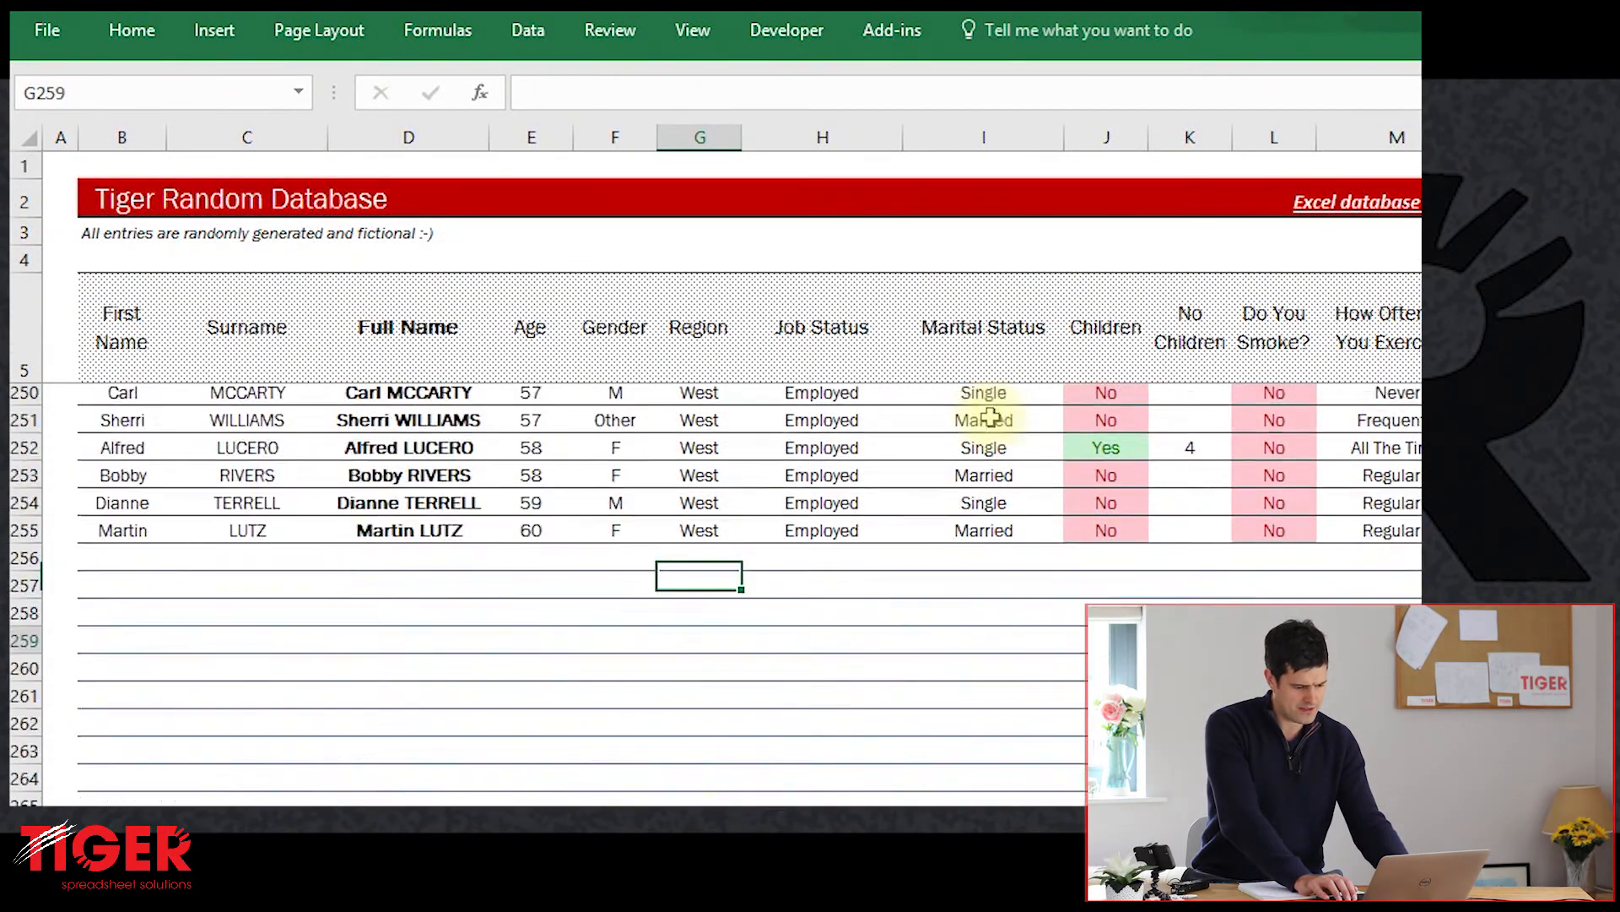
{"action": "key", "text": "Page_Up"}
{"action": "key", "text": "Page_Up"}
{"action": "key", "text": "Page_Up"}
{"action": "key", "text": "Page_Up"}
{"action": "key", "text": "Page_Up"}
{"action": "key", "text": "Page_Up"}
{"action": "key", "text": "Page_Up"}
{"action": "key", "text": "Page_Up"}
{"action": "key", "text": "Page_Up"}
{"action": "key", "text": "Page_Up"}
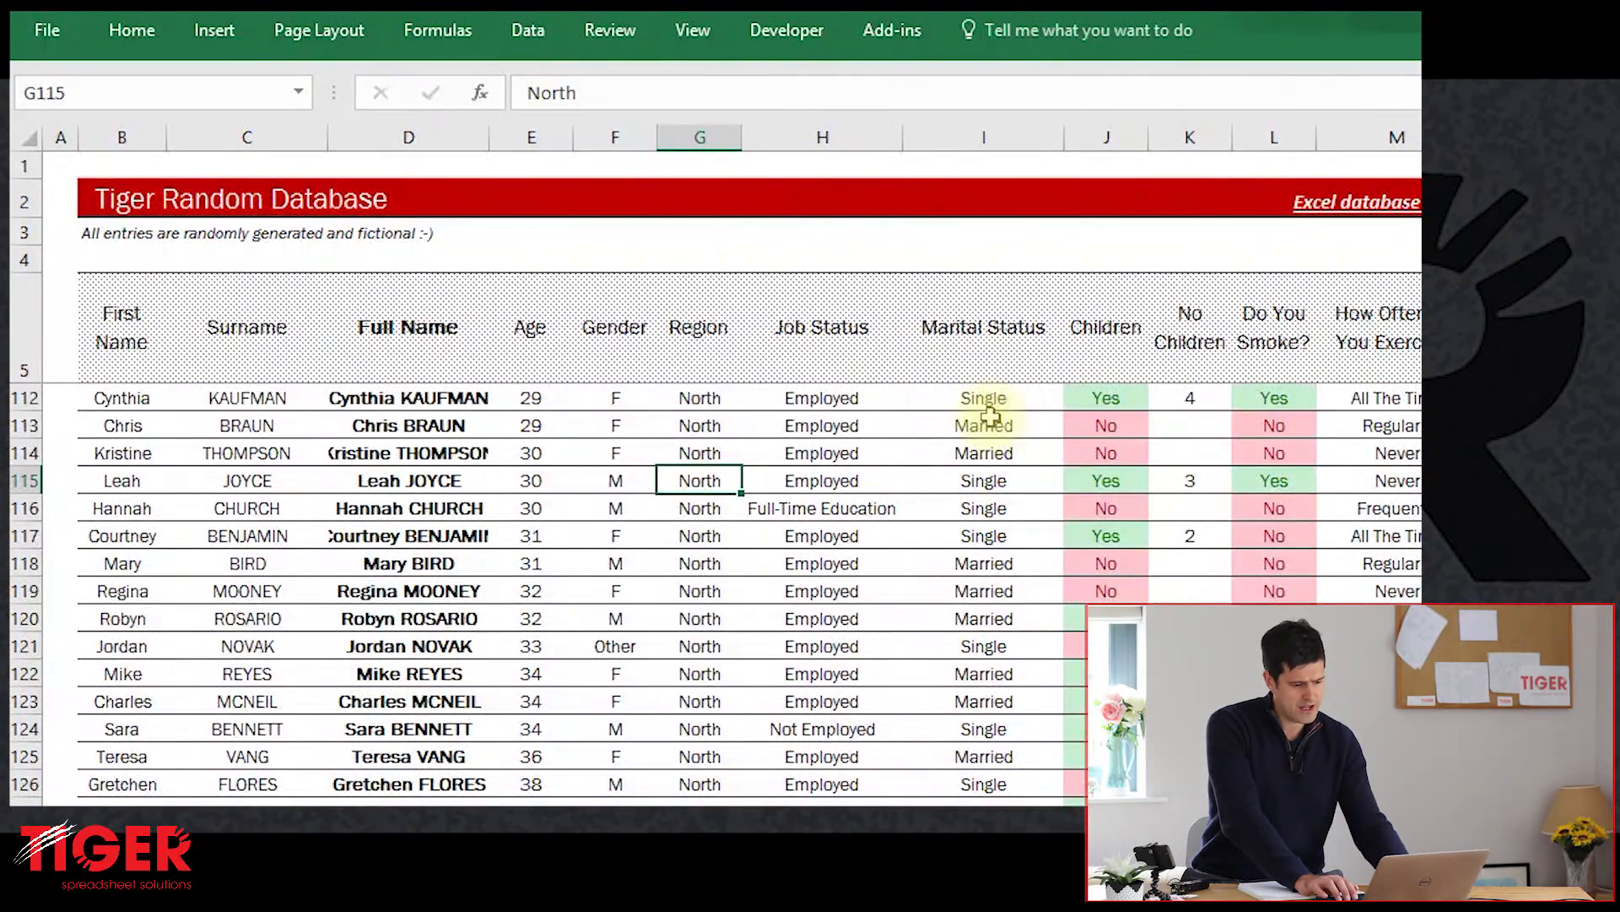
{"action": "key", "text": "Left"}
{"action": "key", "text": "Left"}
{"action": "key", "text": "Right"}
{"action": "key", "text": "Right"}
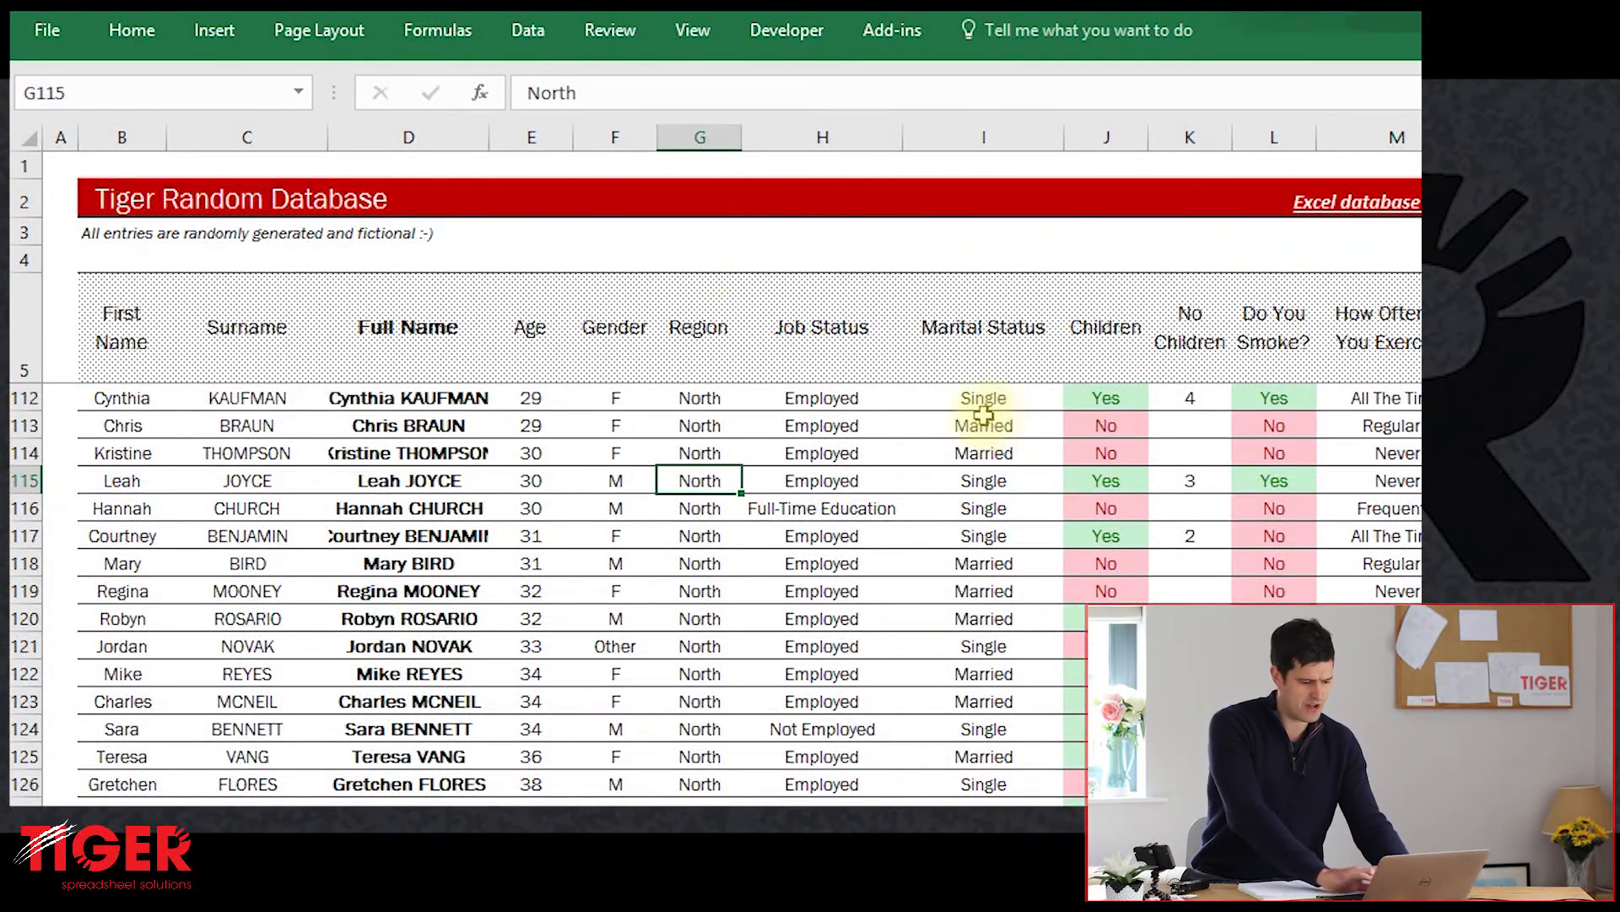
Step: Cross-check the North average for over-30s by entering =AVERAGE(K117:K156) in cell H4 of the data sheet
{"action": "left_click", "coordinate": [836, 260]}
{"action": "type", "text": "="}
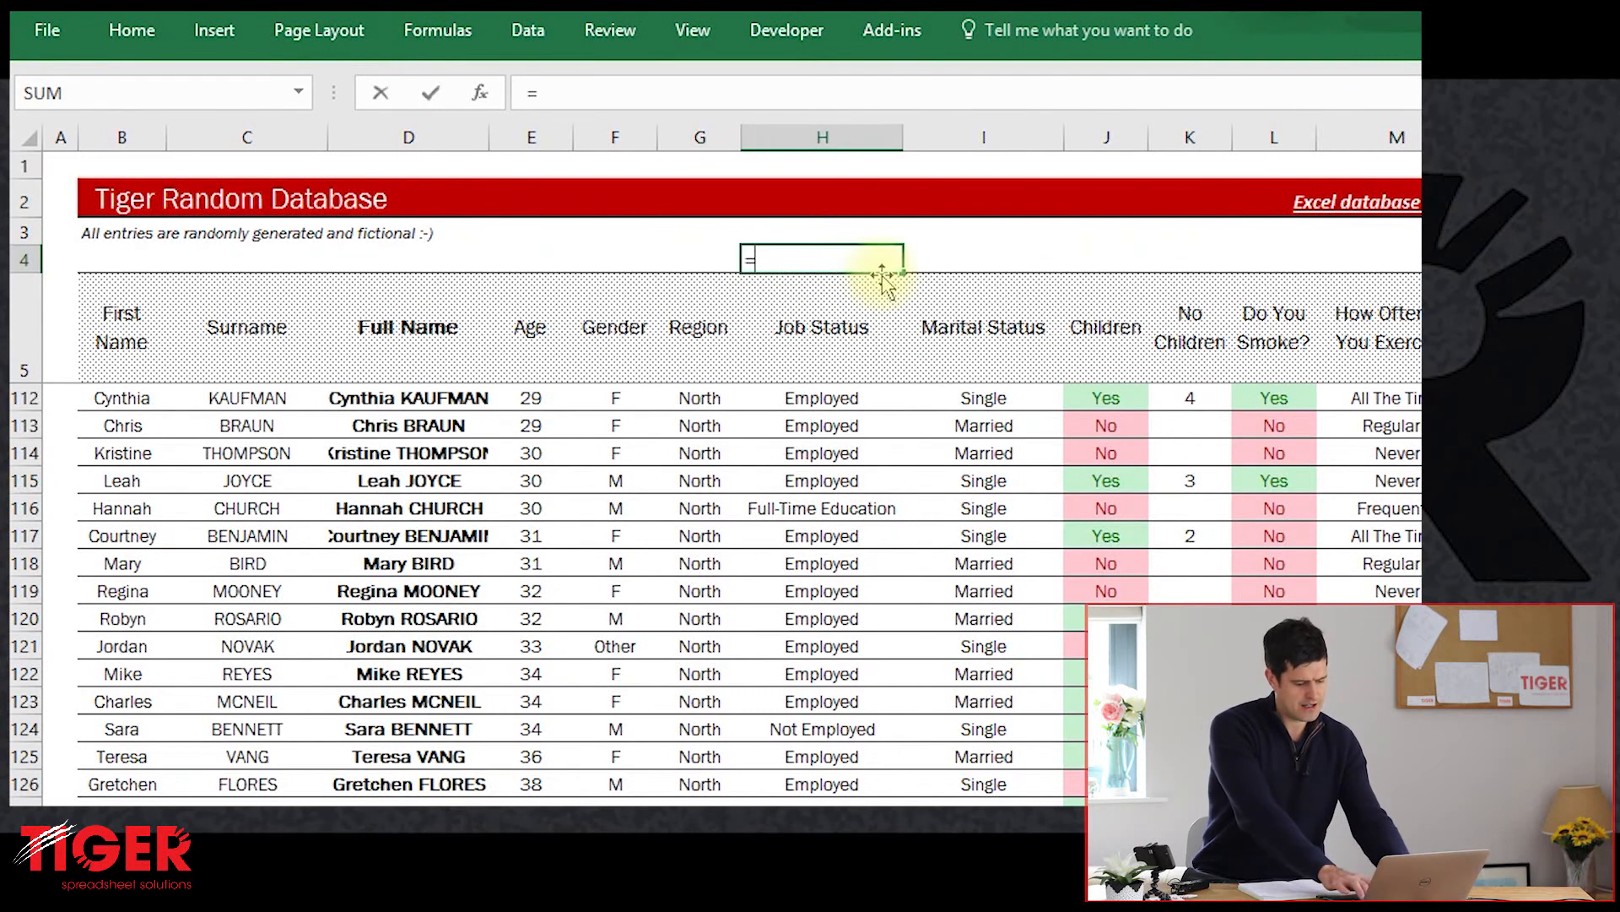
{"action": "type", "text": "average"}
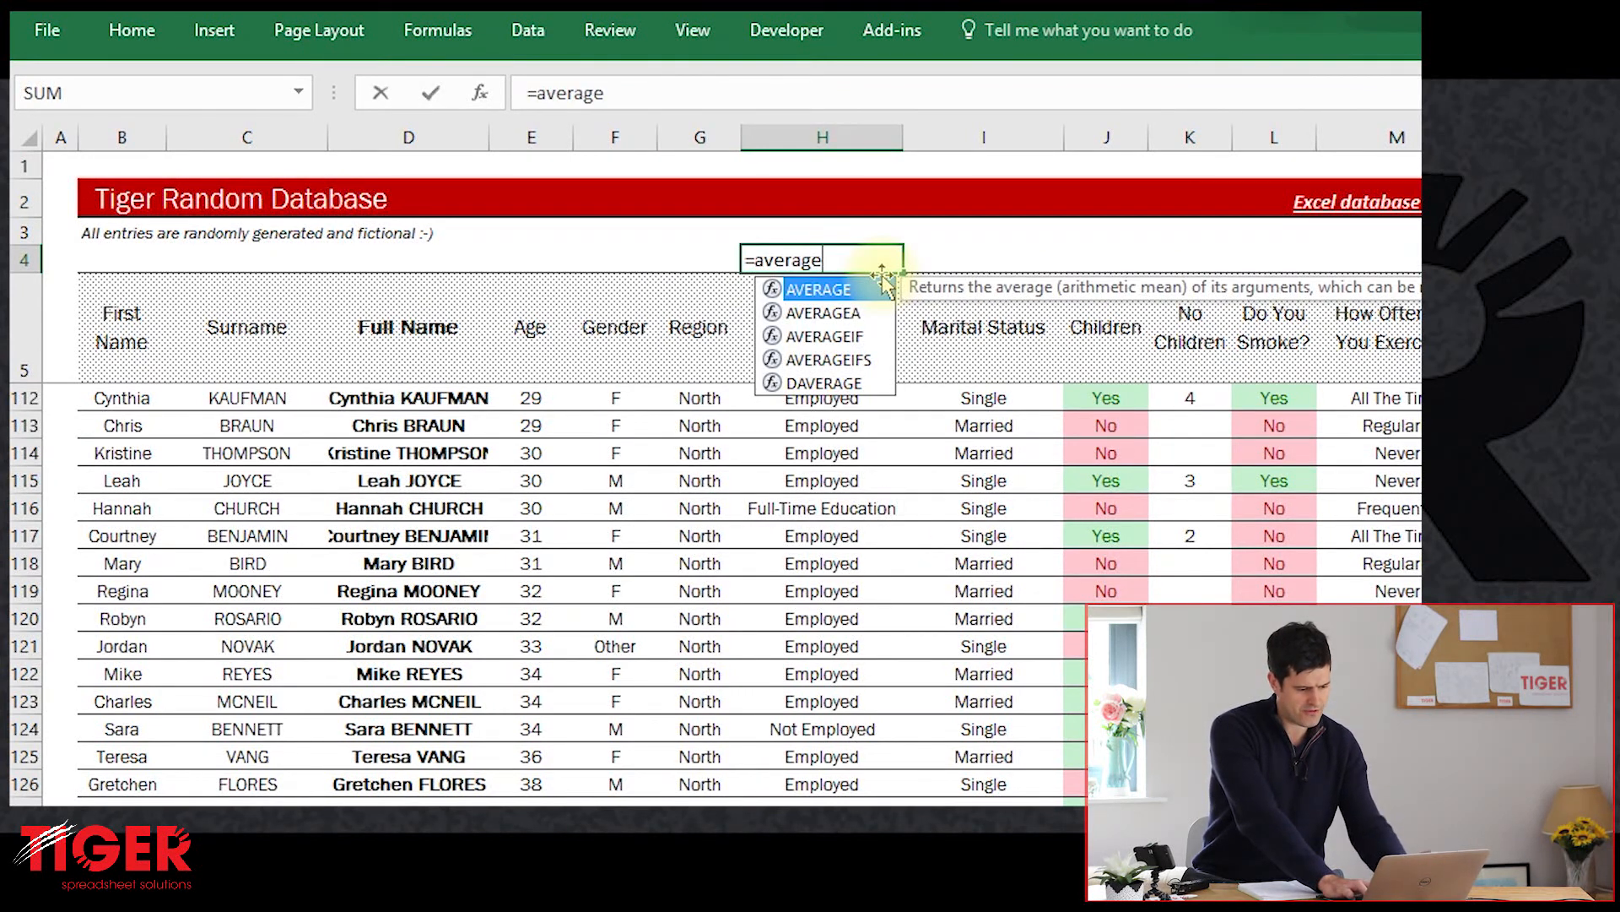
{"action": "type", "text": "("}
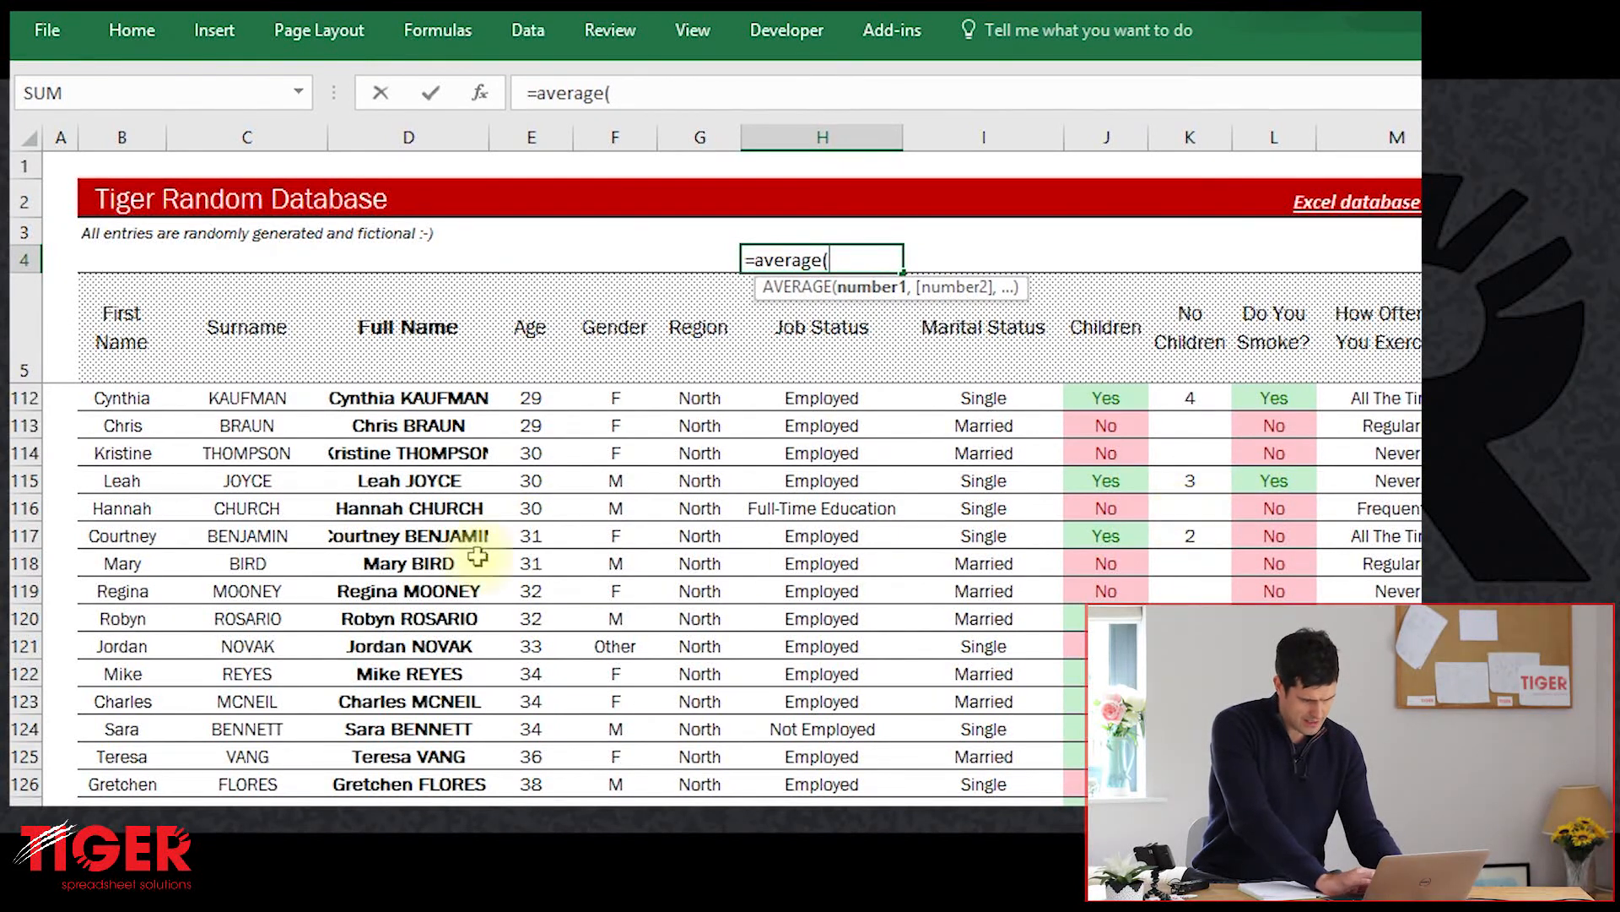
{"action": "left_click", "coordinate": [1196, 535]}
{"action": "left_click_drag", "start_coordinate": [1197, 535], "coordinate": [1197, 490]}
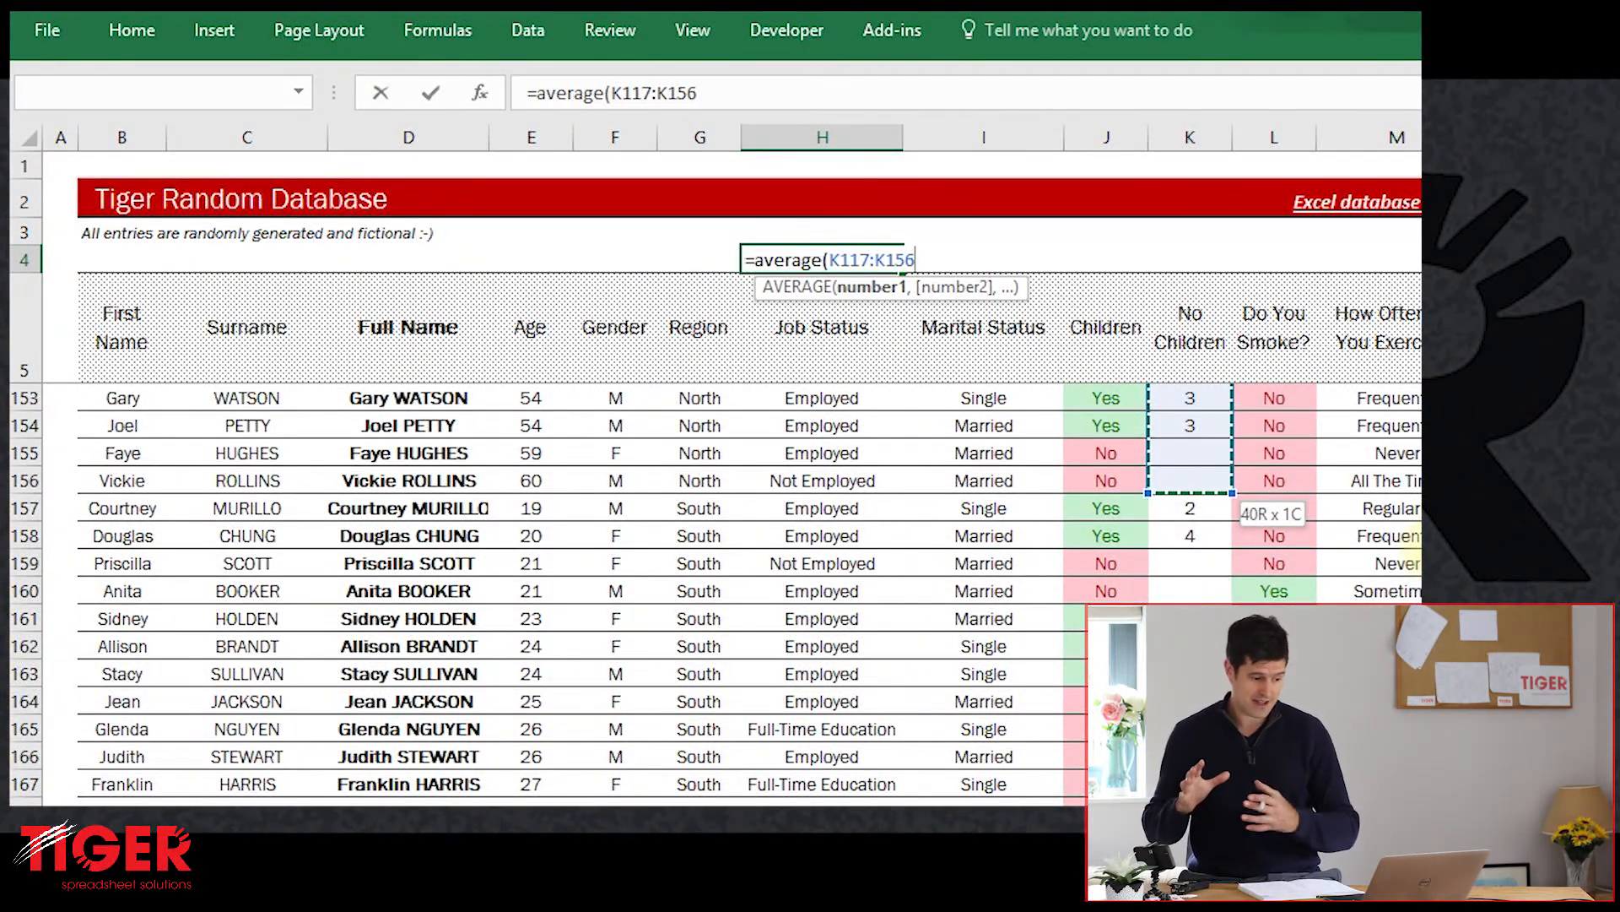
{"action": "key", "text": "Return"}
{"action": "key", "text": "Up"}
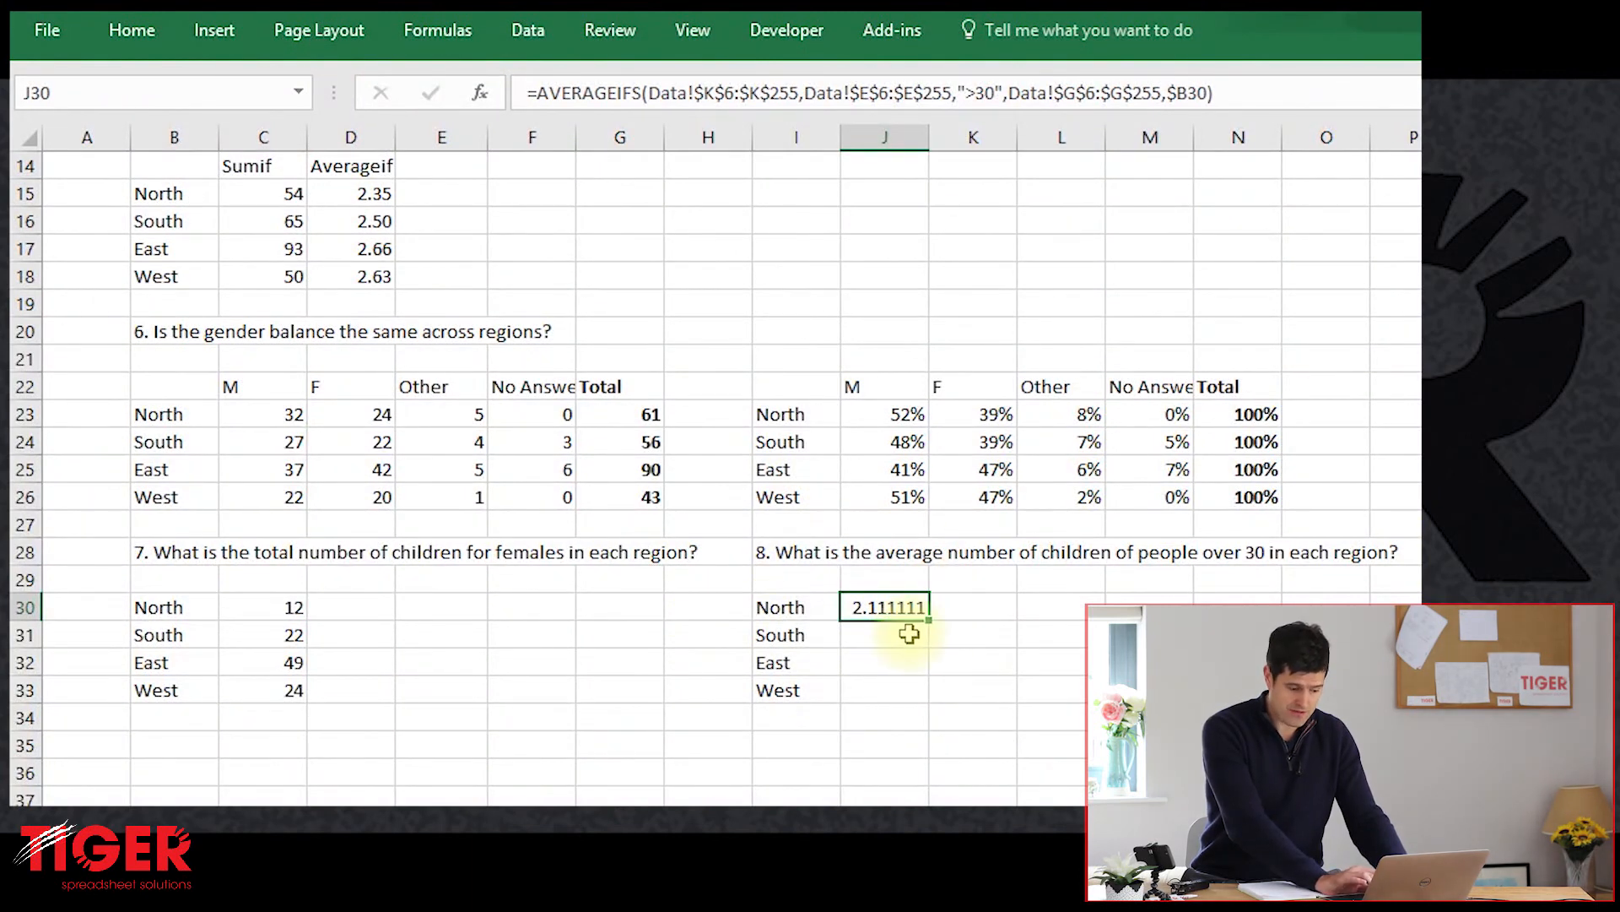
Step: Go back to the data sheet, clear the check formula from H4 and return to the key questions sheet
{"action": "left_click", "coordinate": [318, 802]}
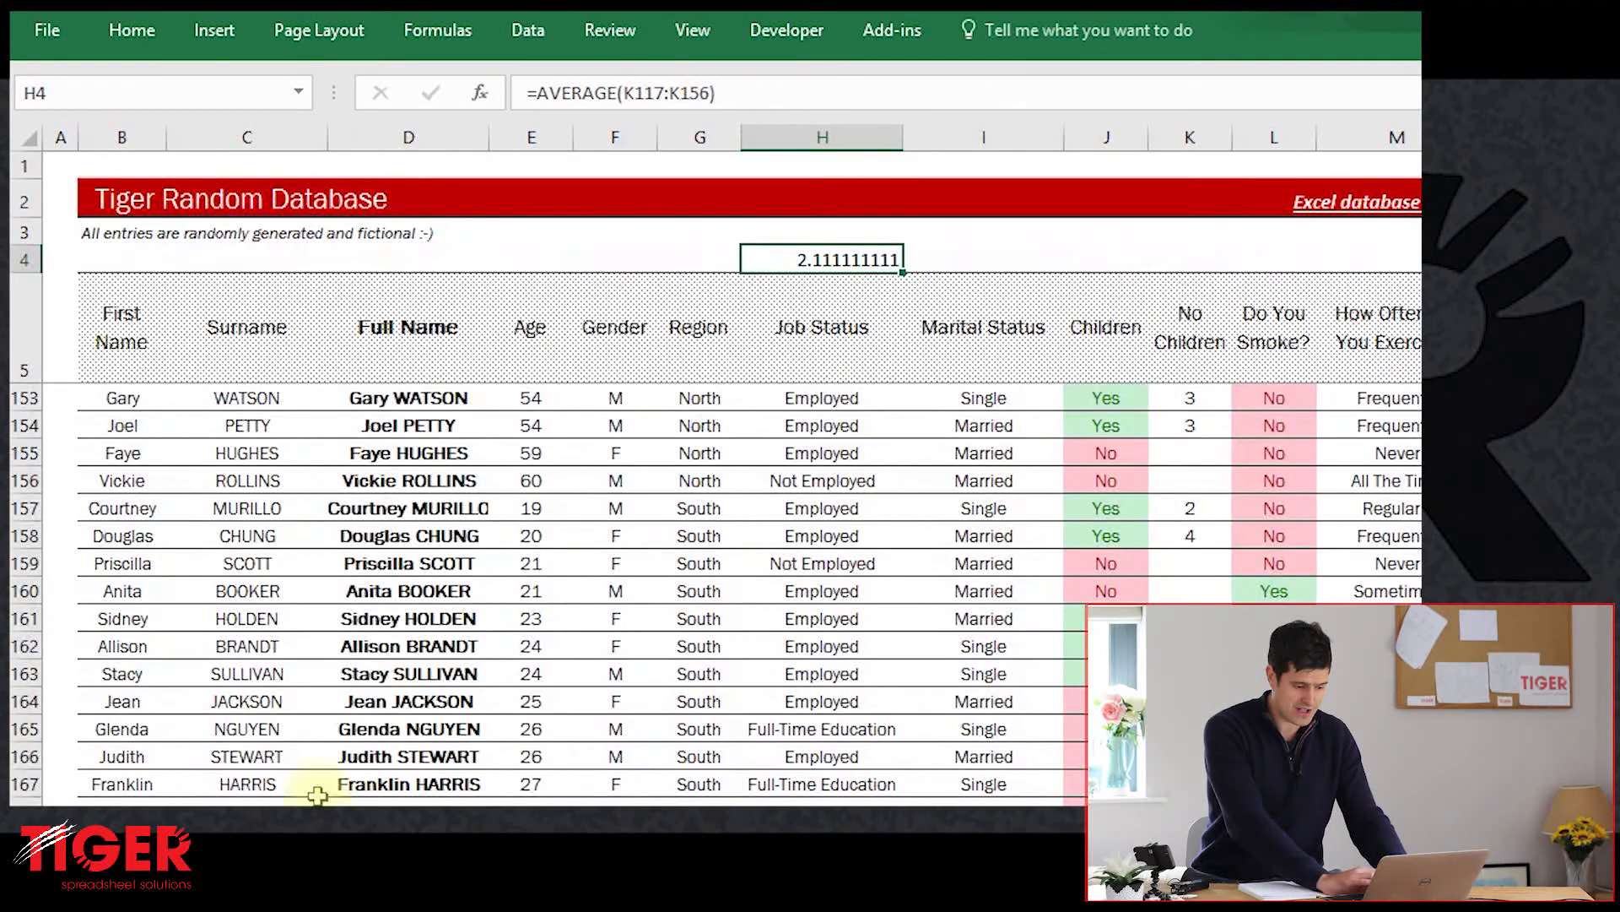
{"action": "key", "text": "Delete"}
{"action": "key", "text": "ctrl+Page_Up"}
{"action": "key", "text": "ctrl+Page_Up"}
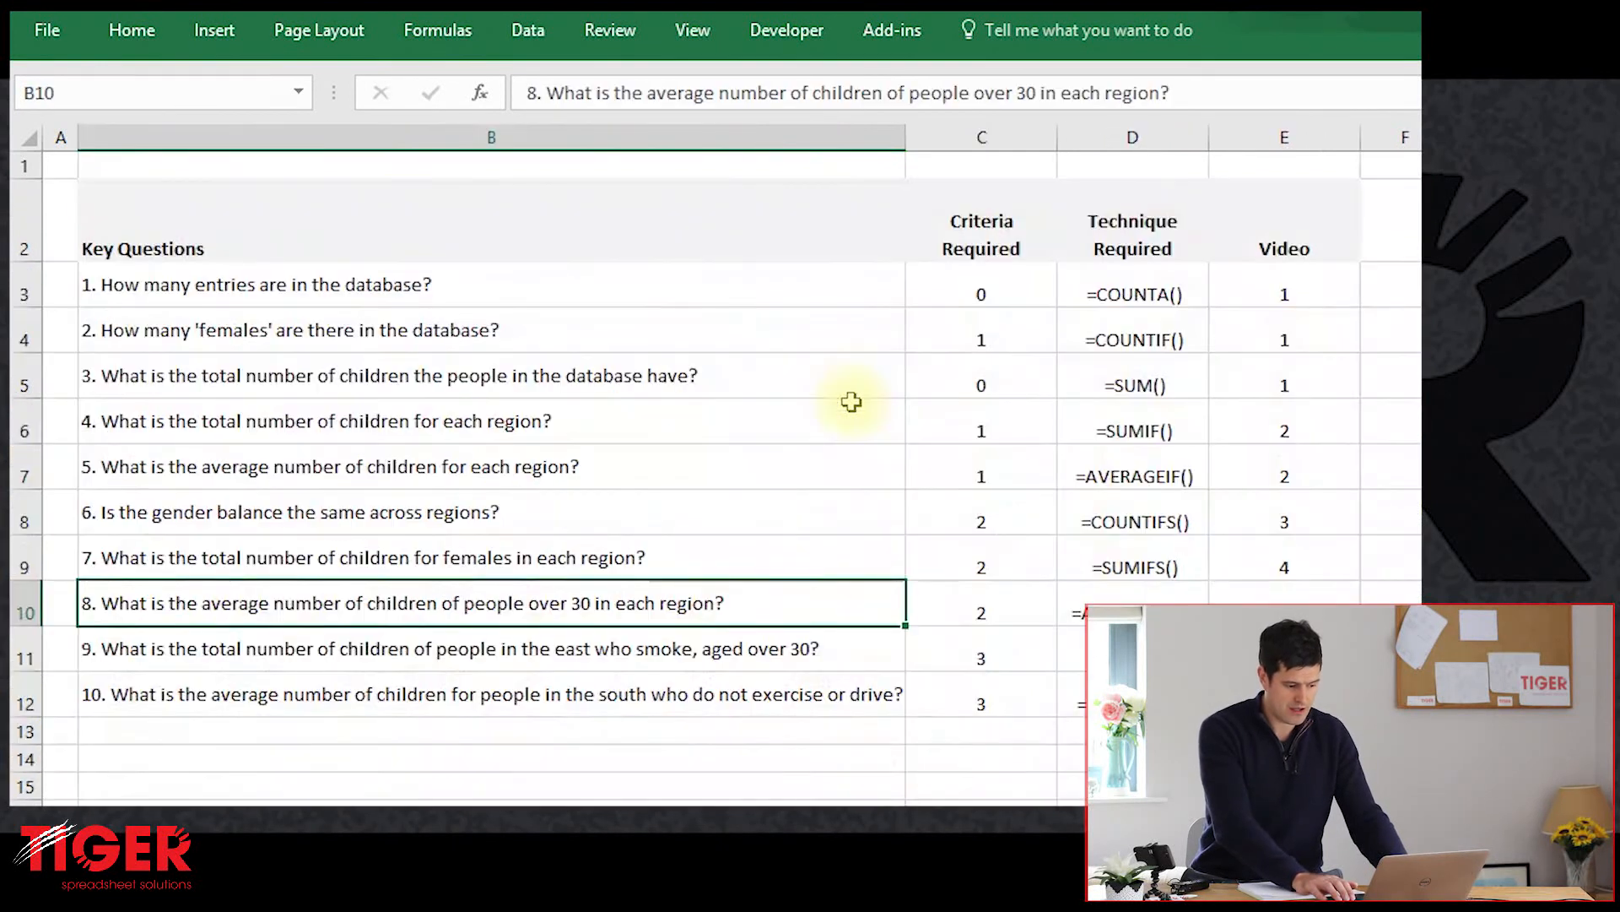
Step: Review the average range and both criteria ranges in J30's AVERAGEIFS formula for question 8
{"action": "left_click", "coordinate": [835, 631]}
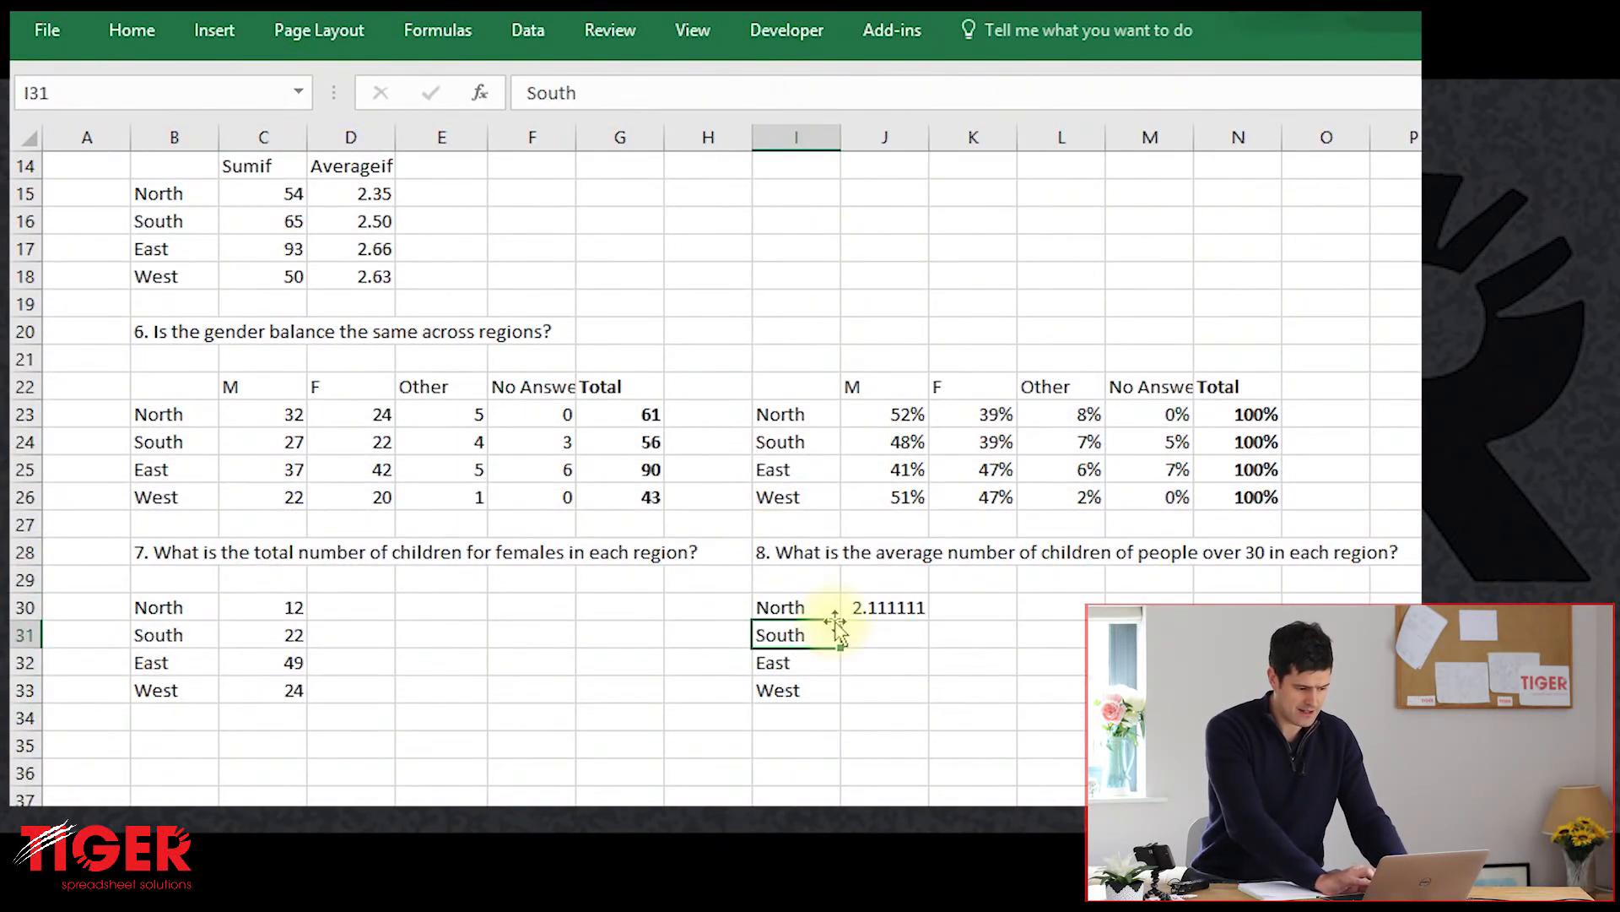
{"action": "left_click", "coordinate": [900, 602]}
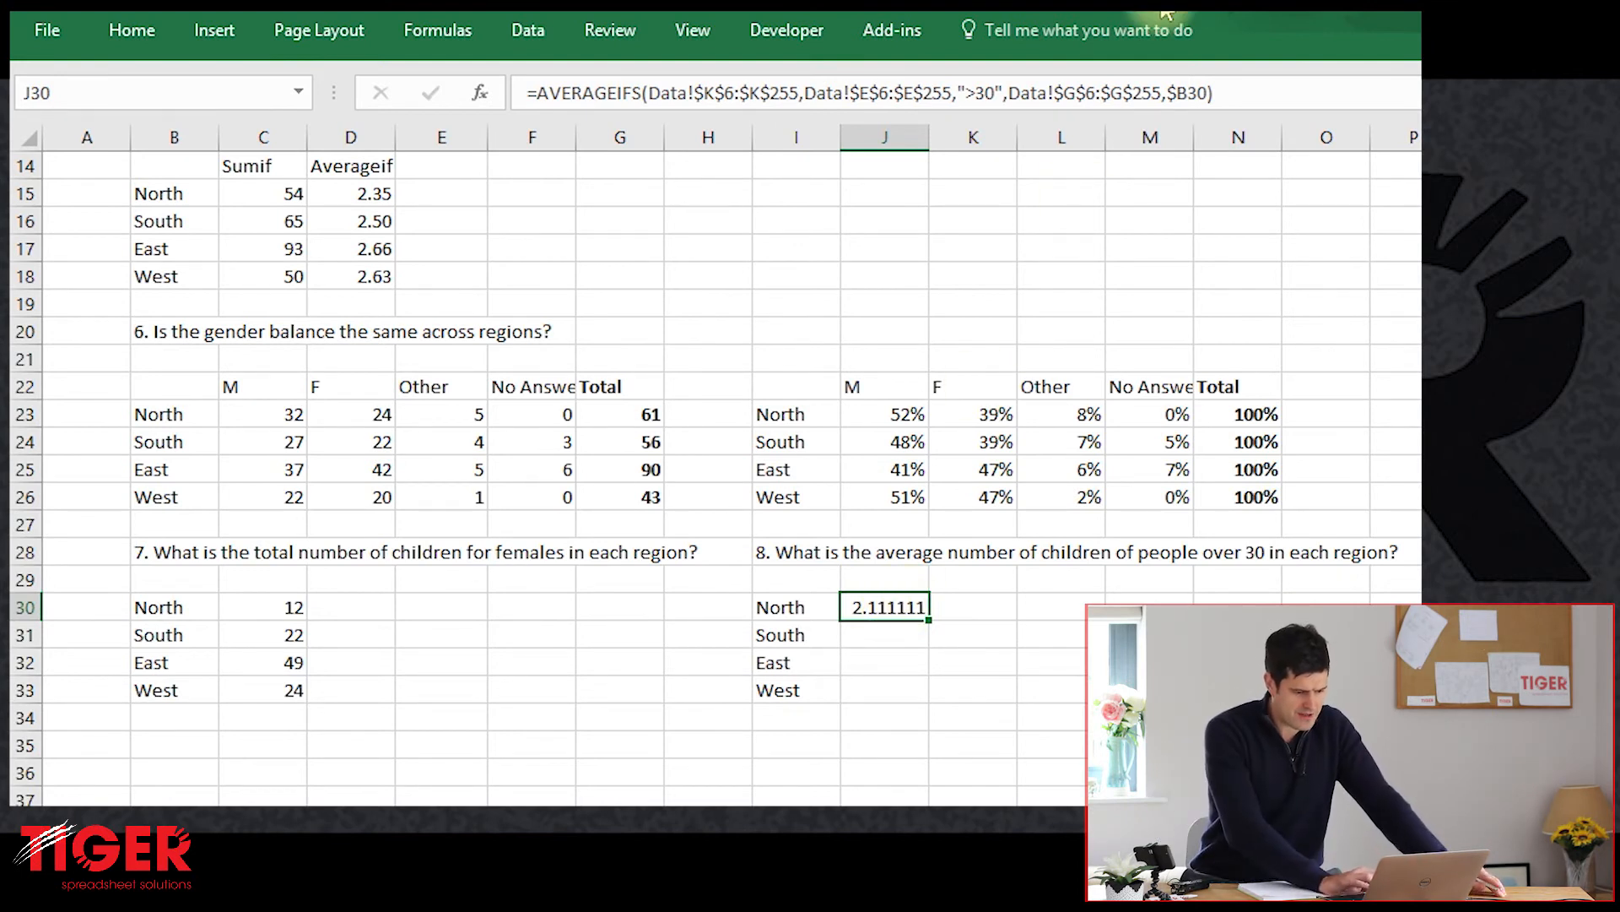
{"action": "left_click", "coordinate": [1144, 85]}
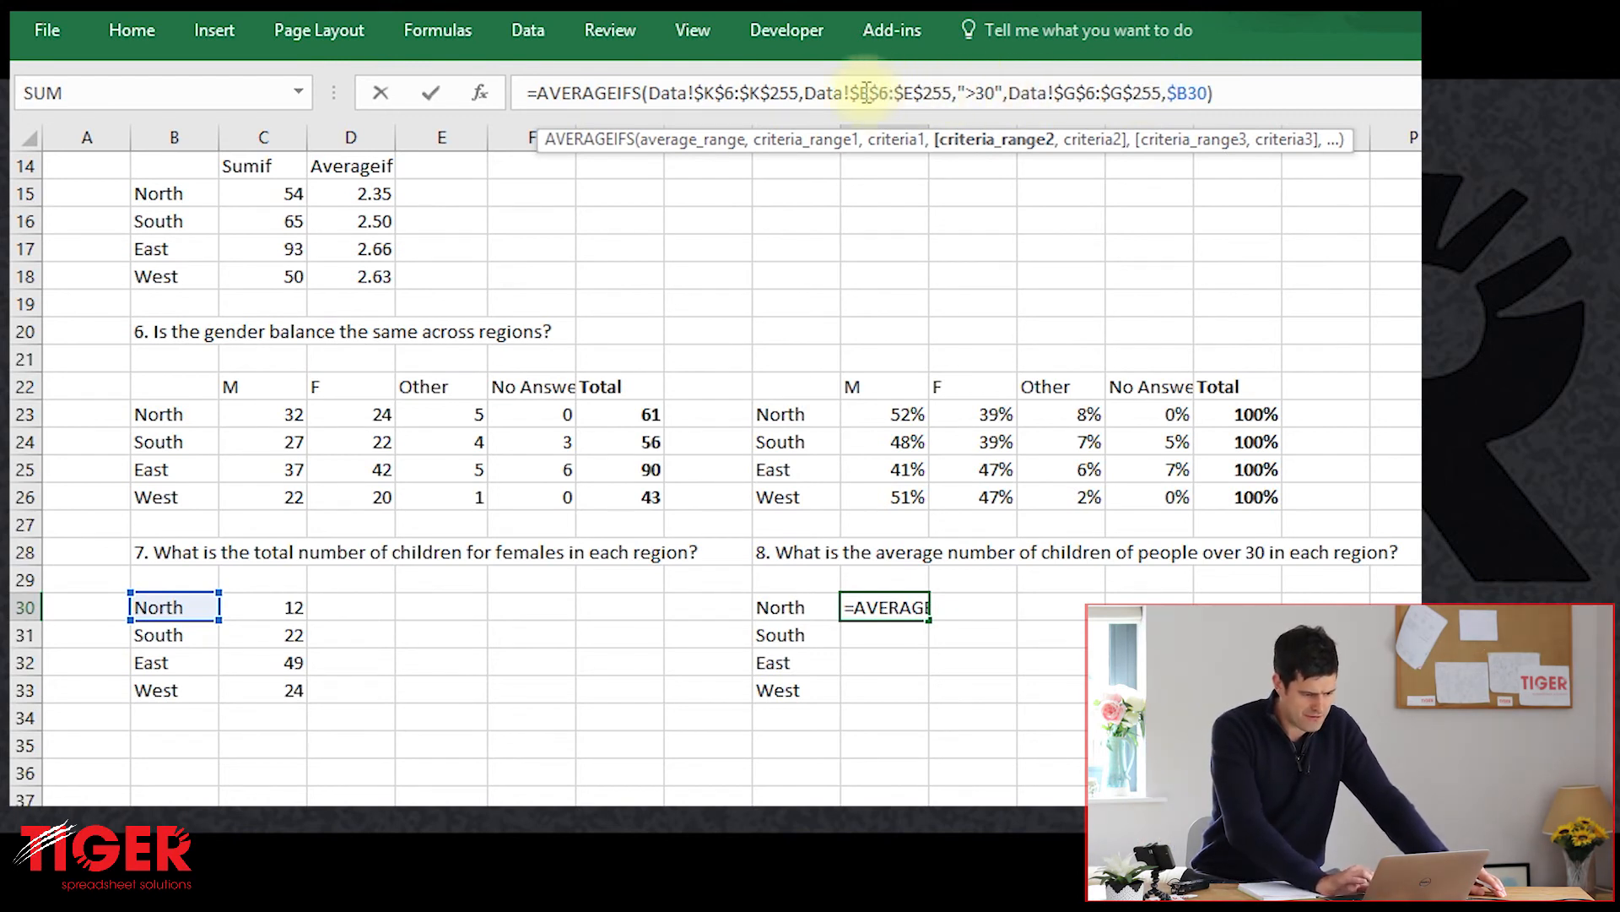
{"action": "left_click", "coordinate": [724, 93]}
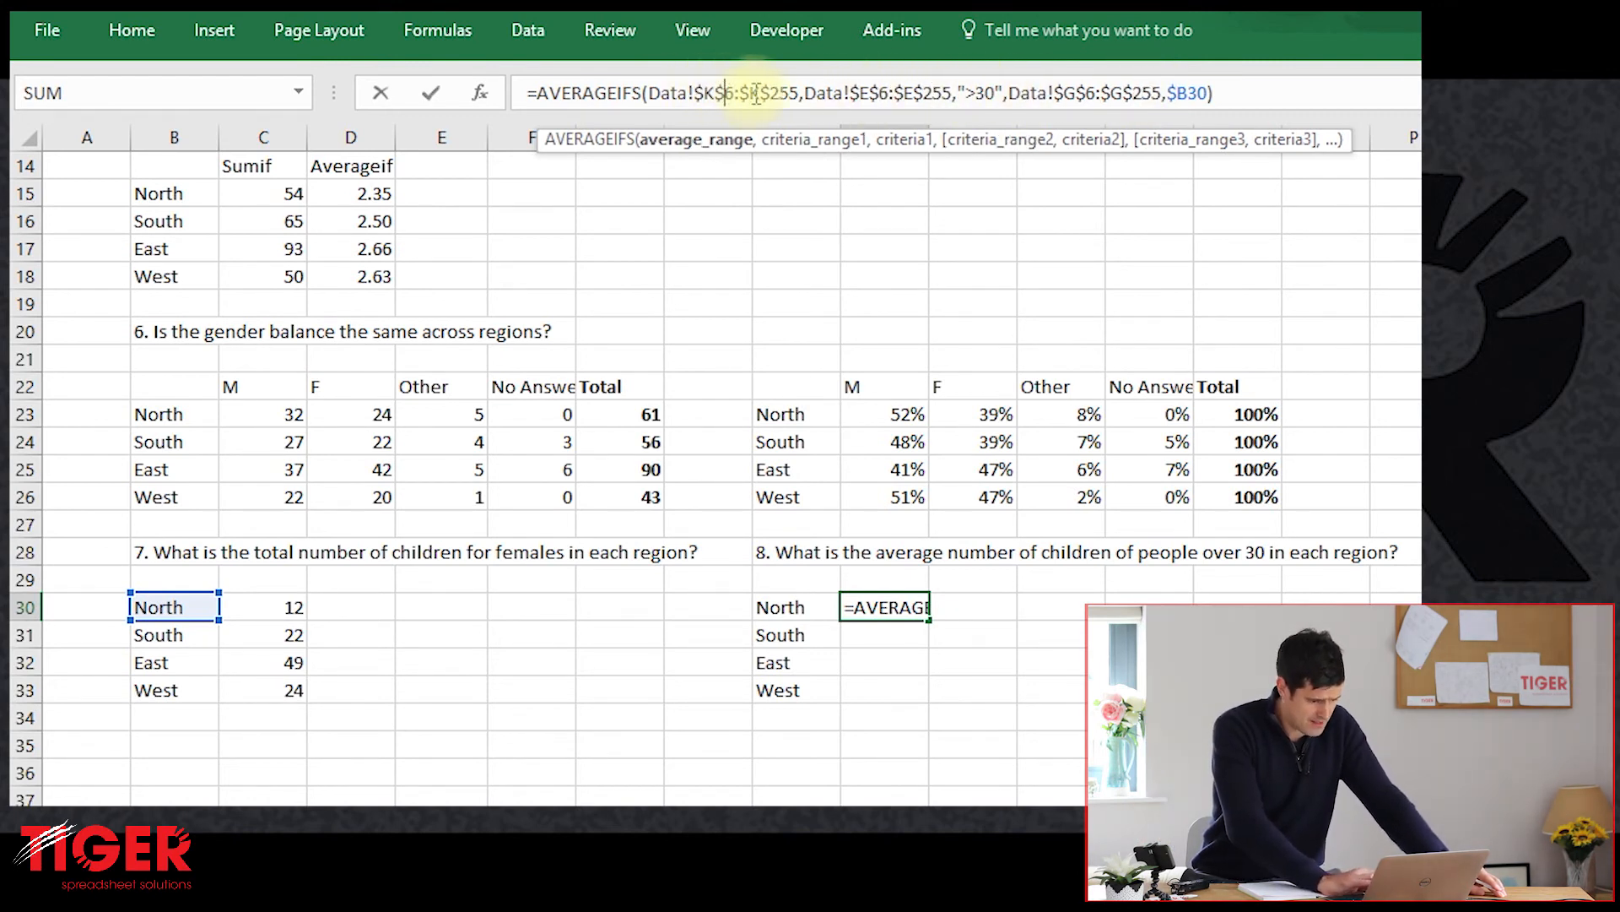
{"action": "left_click", "coordinate": [879, 93]}
{"action": "left_click", "coordinate": [1038, 97]}
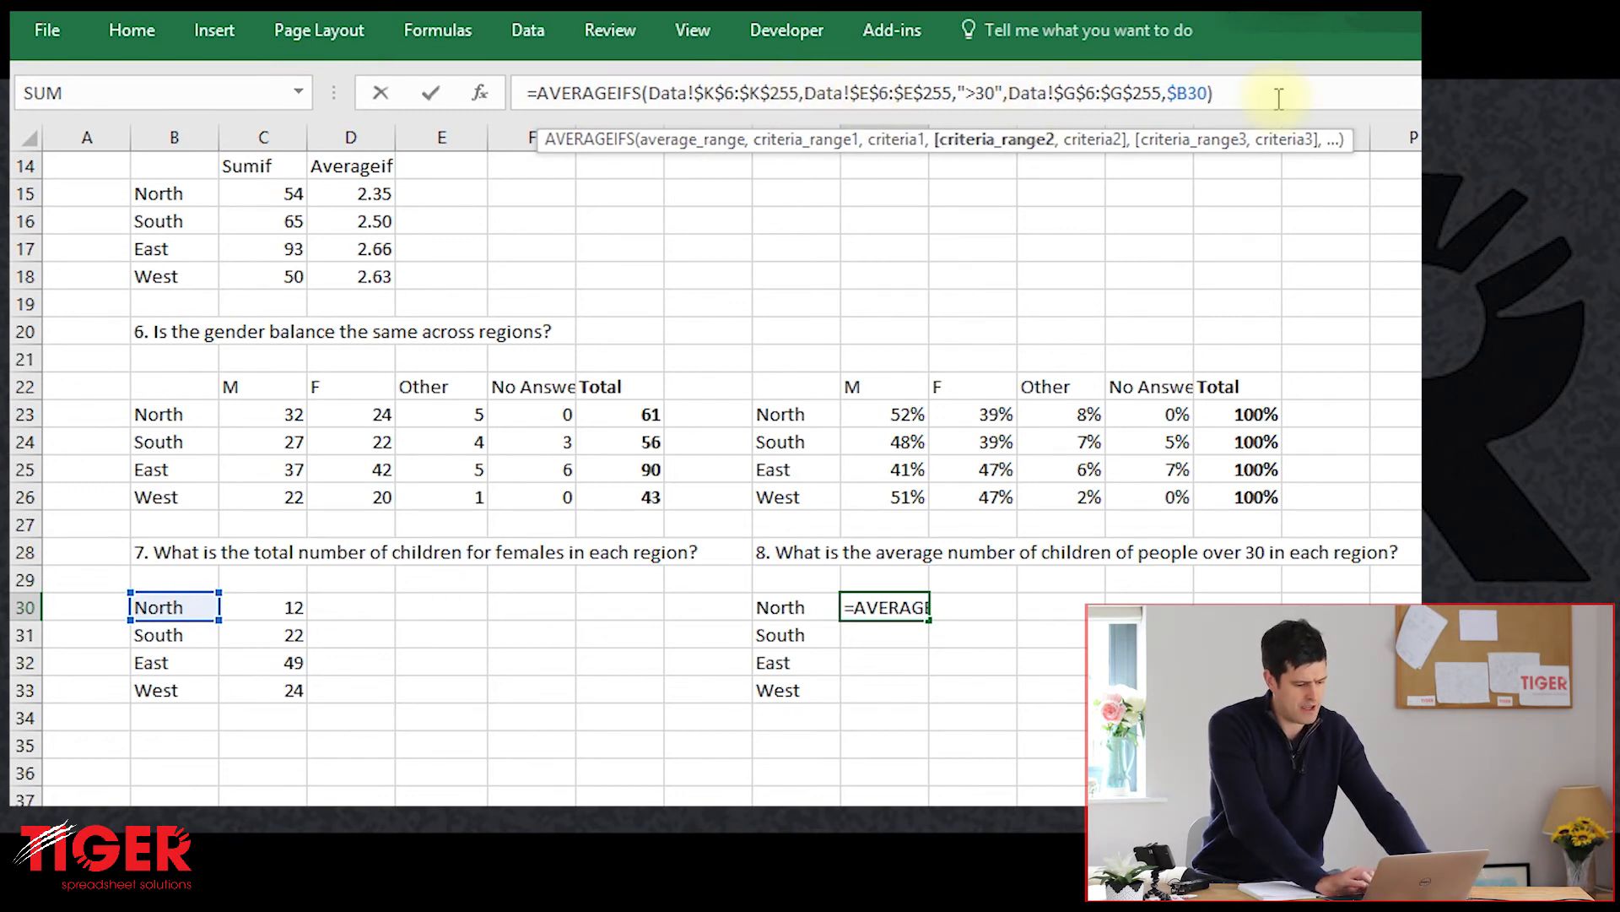
Step: Keep J30's formula as it is and fill it down to J33 for the South, East and West regions
{"action": "key", "text": "ctrl+Return"}
{"action": "left_click_drag", "start_coordinate": [929, 620], "coordinate": [922, 696]}
{"action": "left_click", "coordinate": [869, 662]}
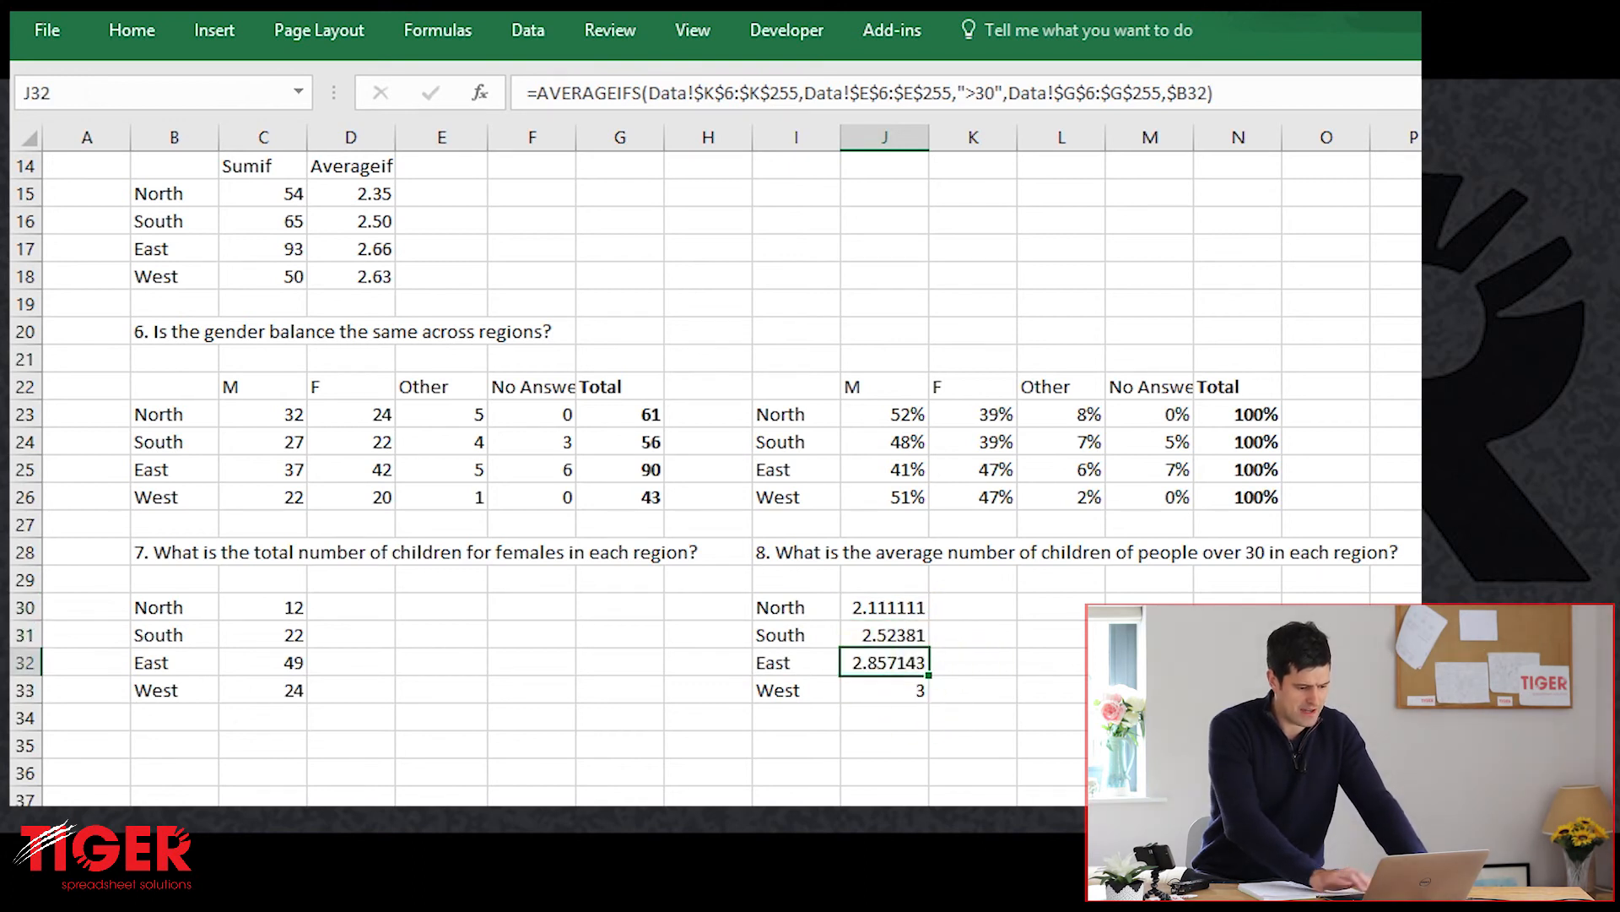
Step: Look over question 8's averages in J30:J33 against their region labels and the question heading
{"action": "left_click", "coordinate": [795, 663]}
{"action": "left_click", "coordinate": [709, 689]}
{"action": "left_click", "coordinate": [884, 689]}
{"action": "left_click", "coordinate": [883, 663]}
{"action": "left_click", "coordinate": [883, 635]}
{"action": "left_click", "coordinate": [884, 607]}
{"action": "left_click", "coordinate": [924, 554]}
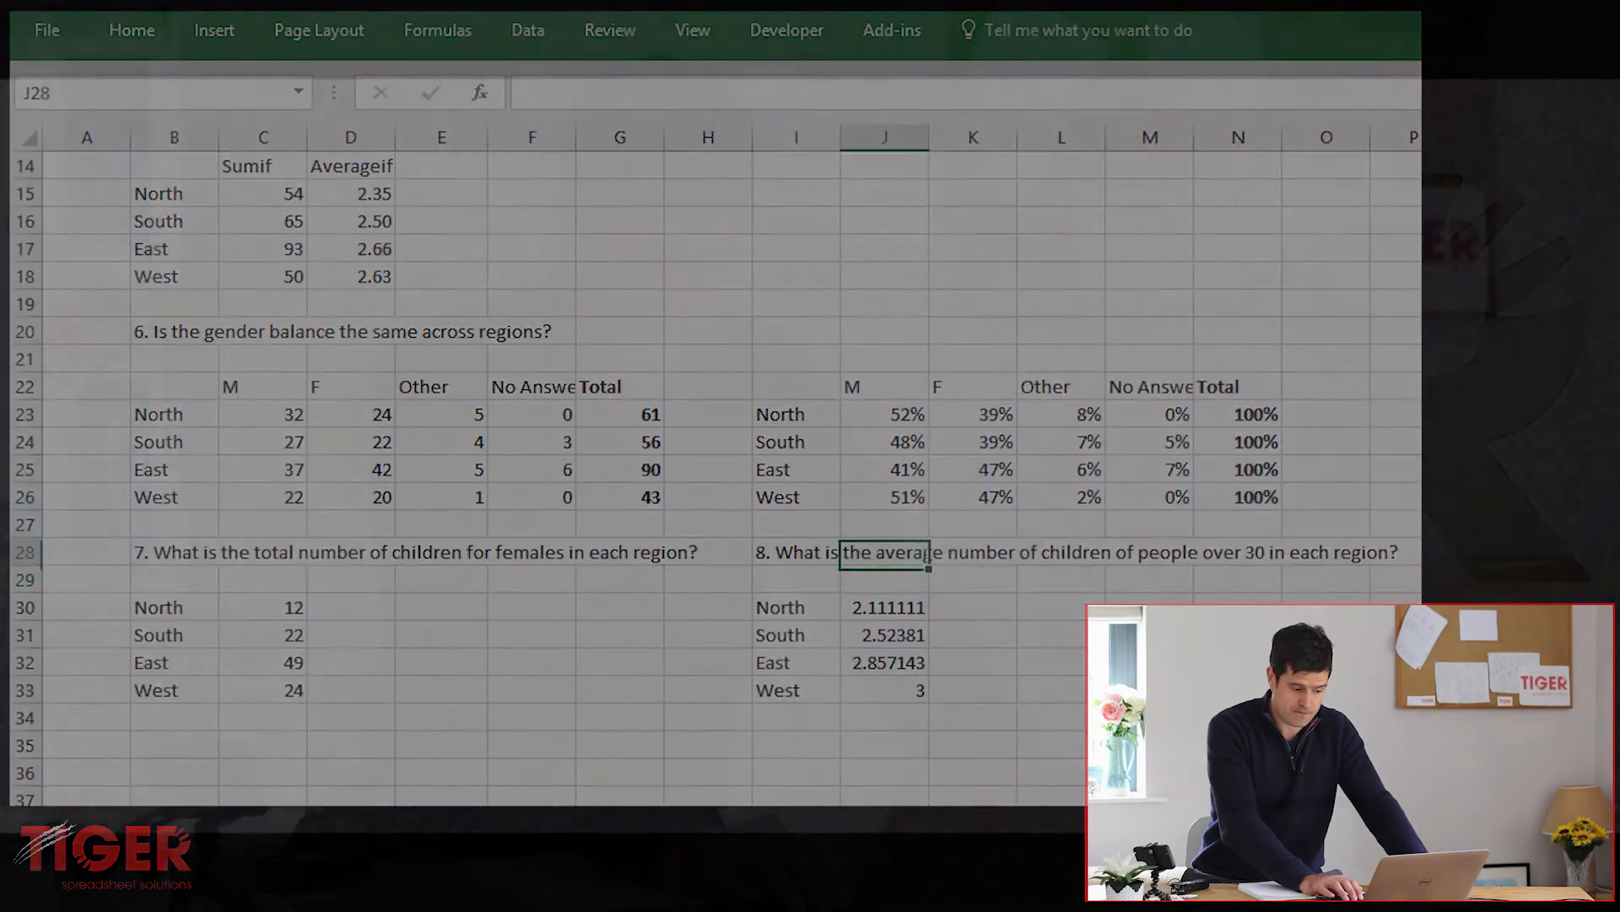